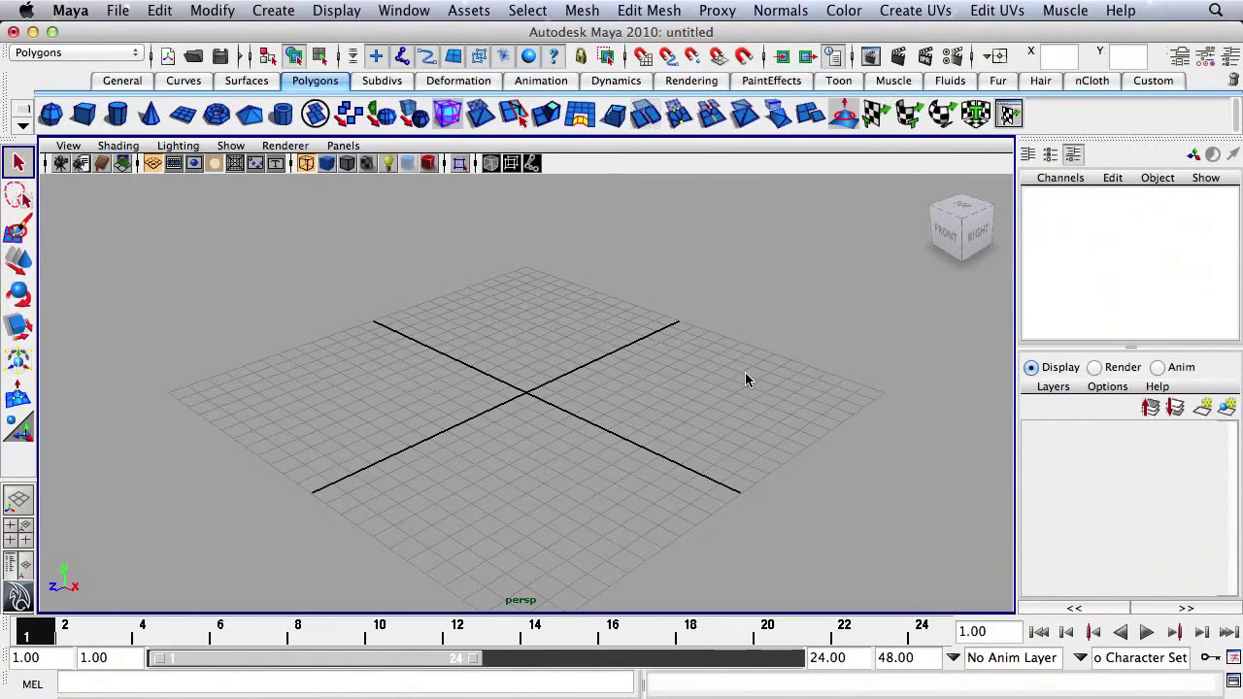
- Start a new project and name it "Helm Of Yngol - Project Folder"
click(117, 10)
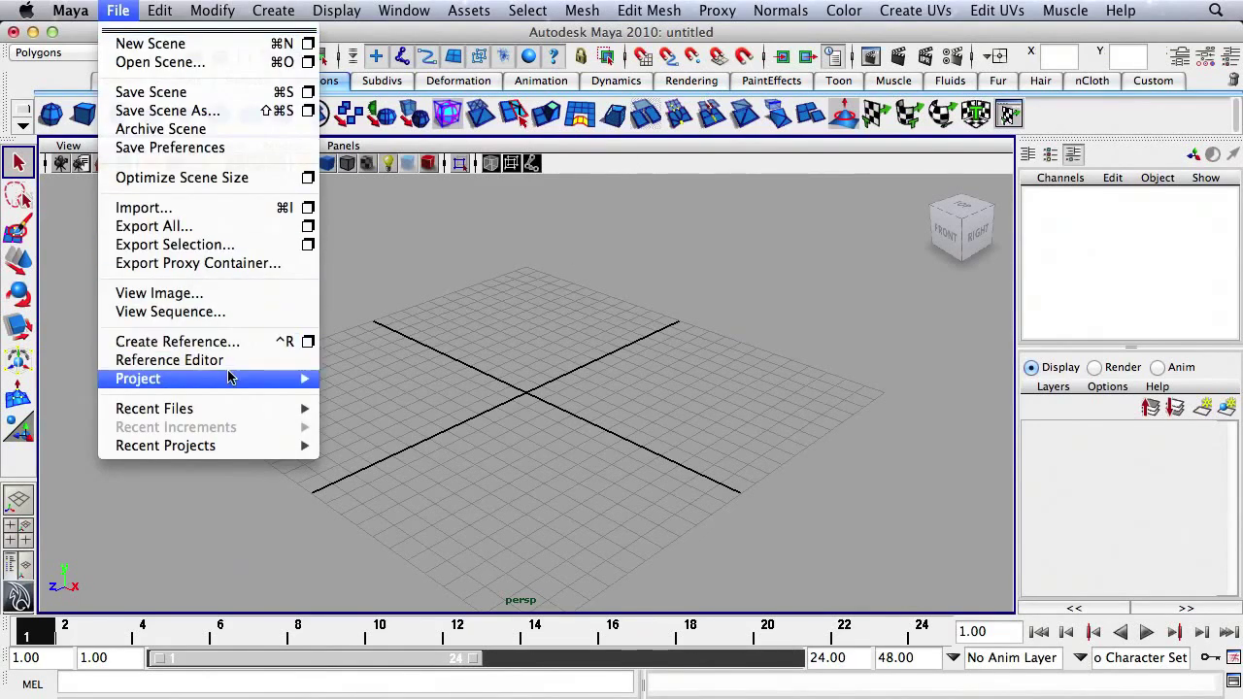
mouse_move(233, 379)
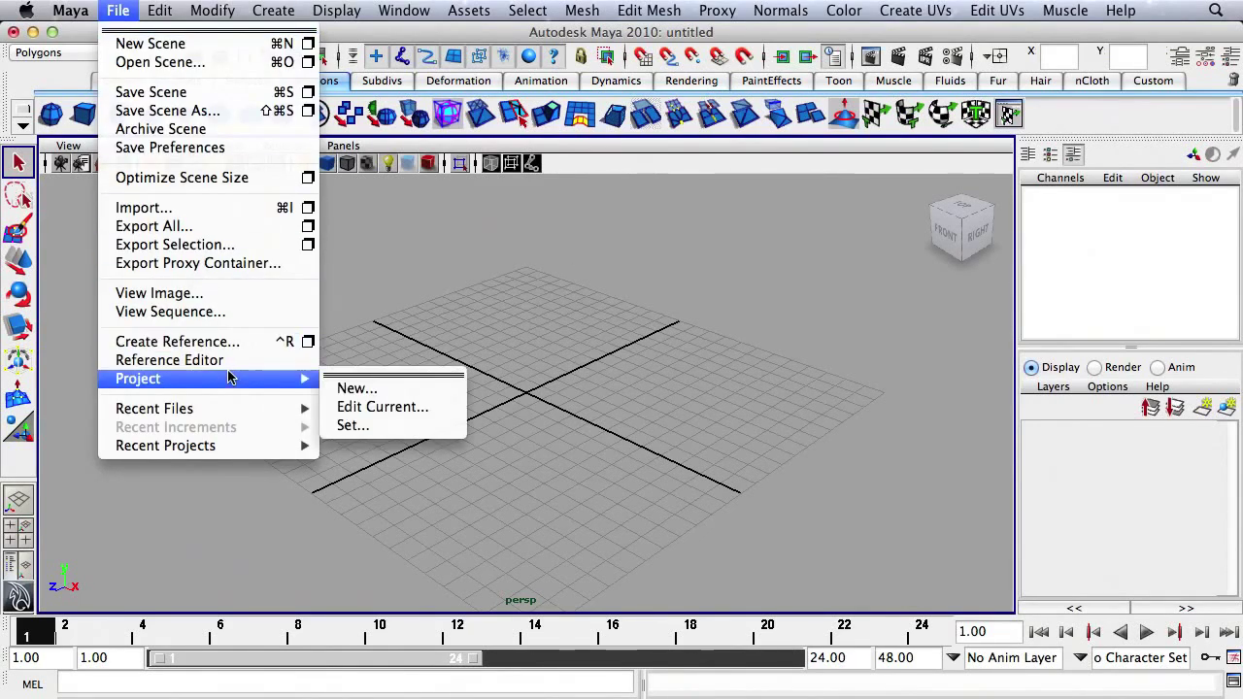
click(358, 388)
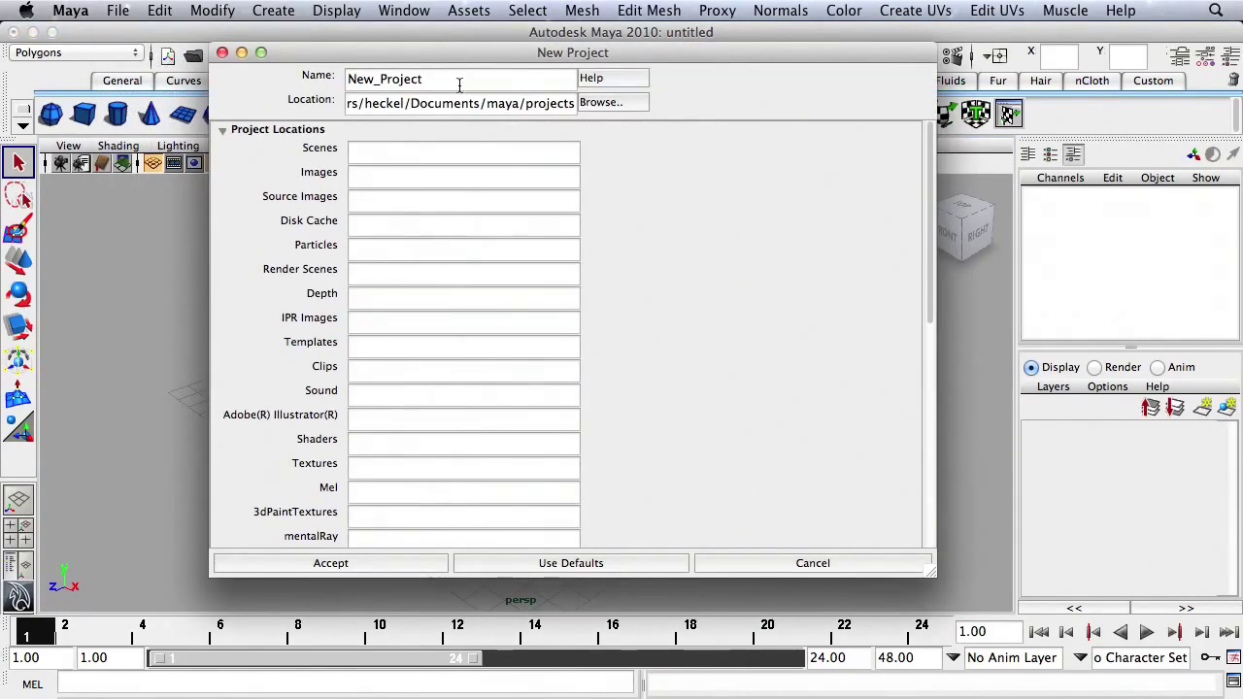
text(Helm o)
key(BackSpace)
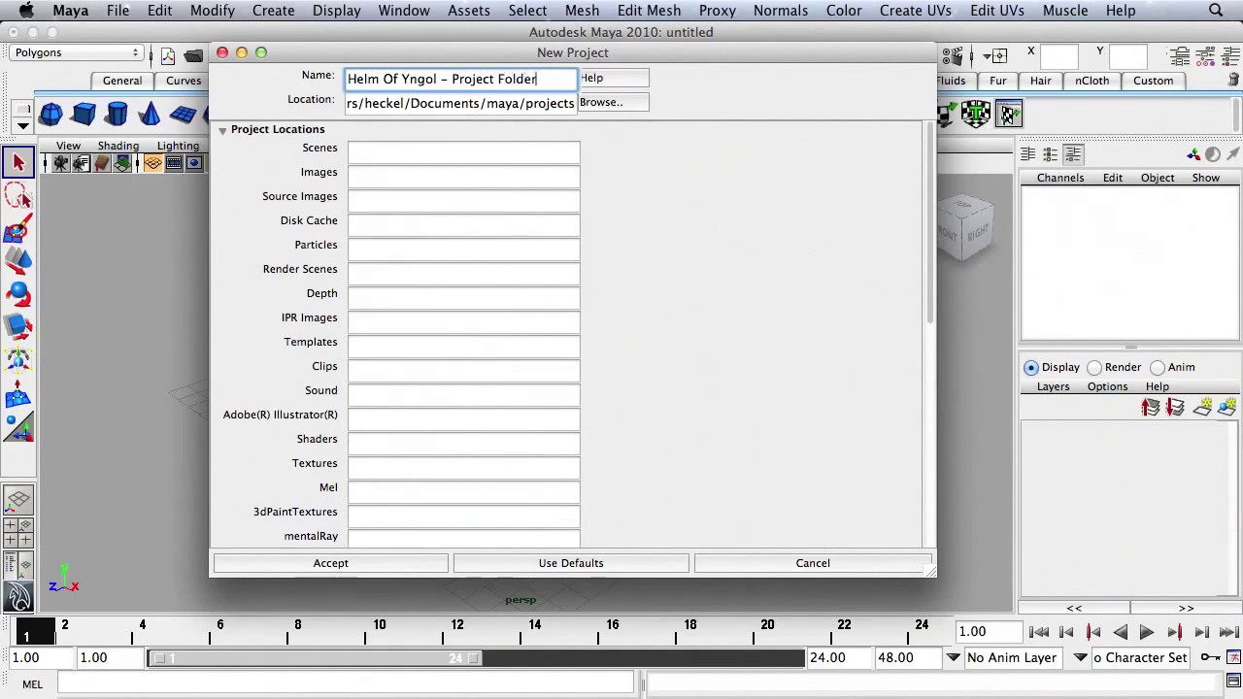
- Set the project's location to the Exercise Files folder and create it with the default project locations
click(602, 102)
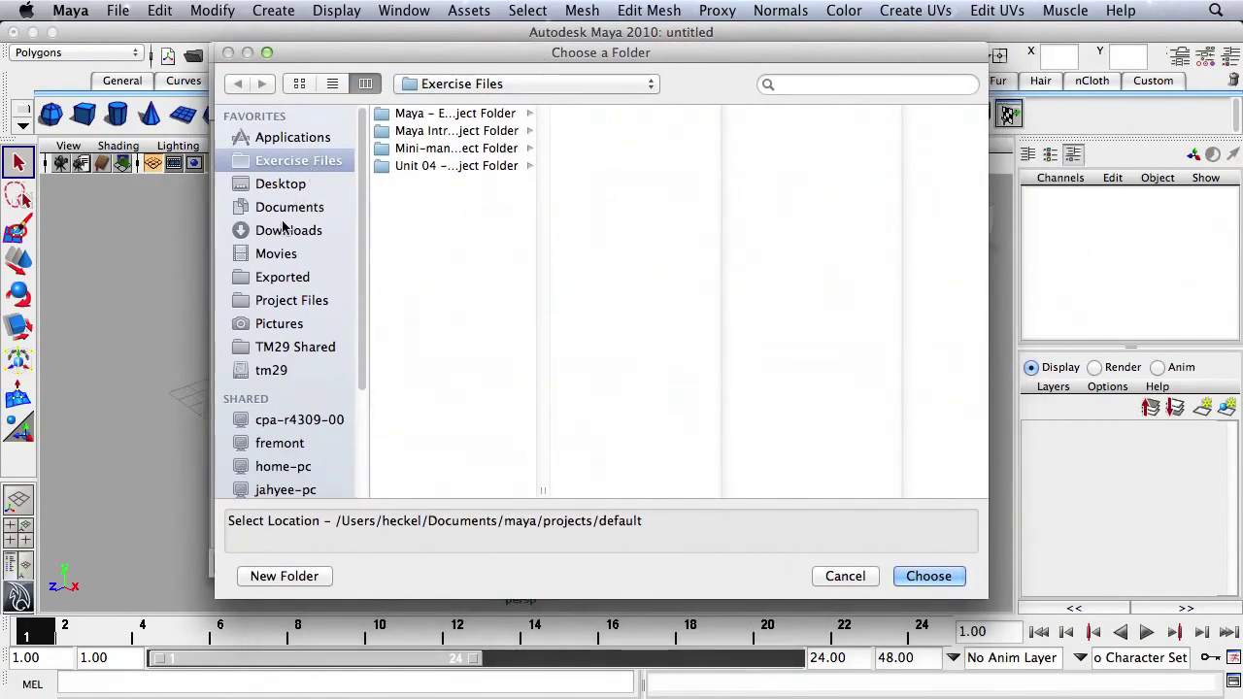
click(293, 181)
click(299, 160)
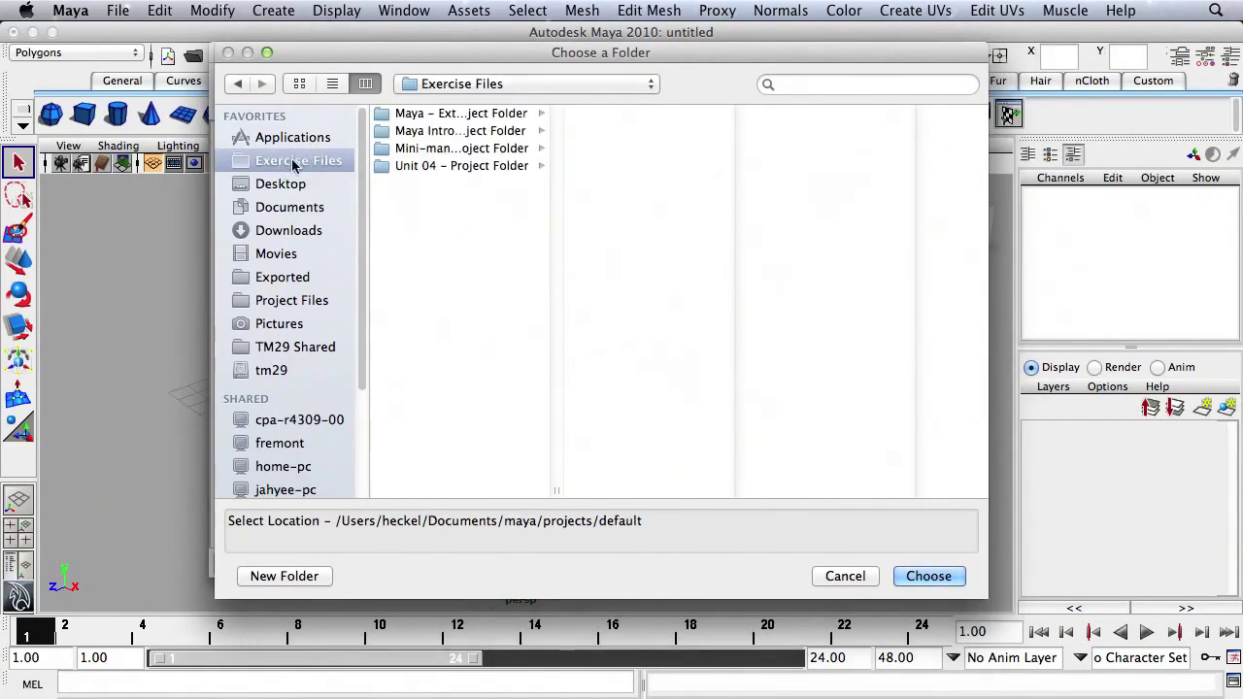
click(928, 578)
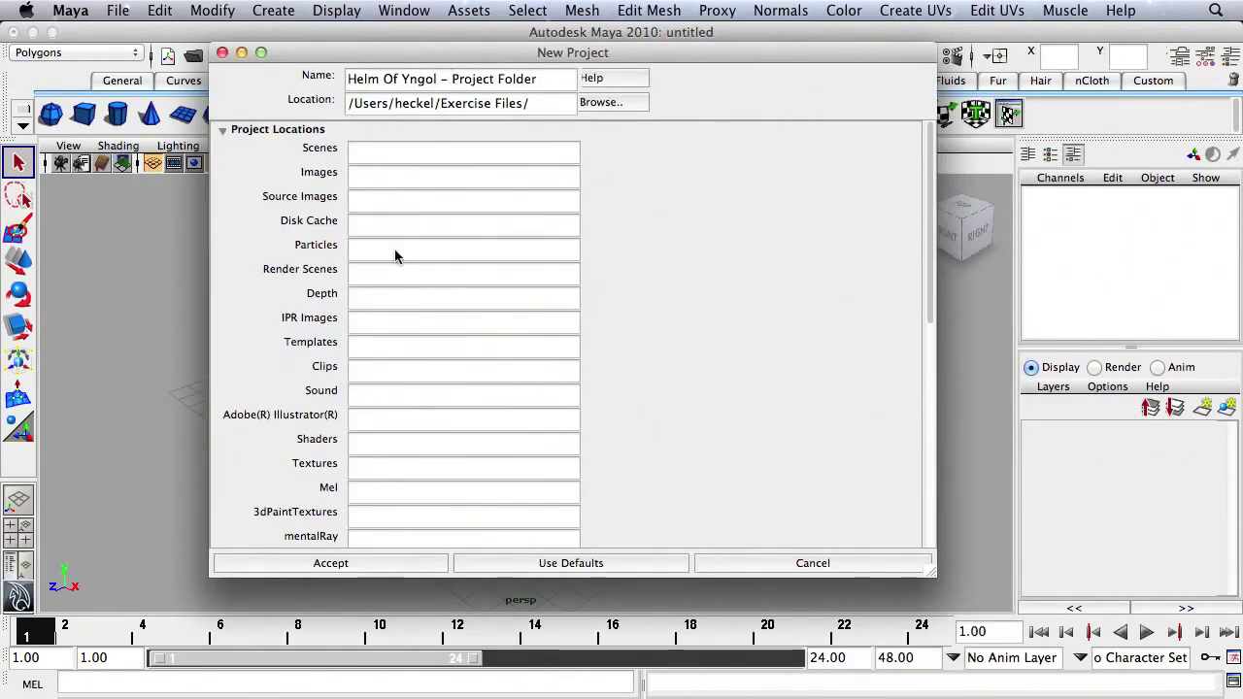
click(530, 568)
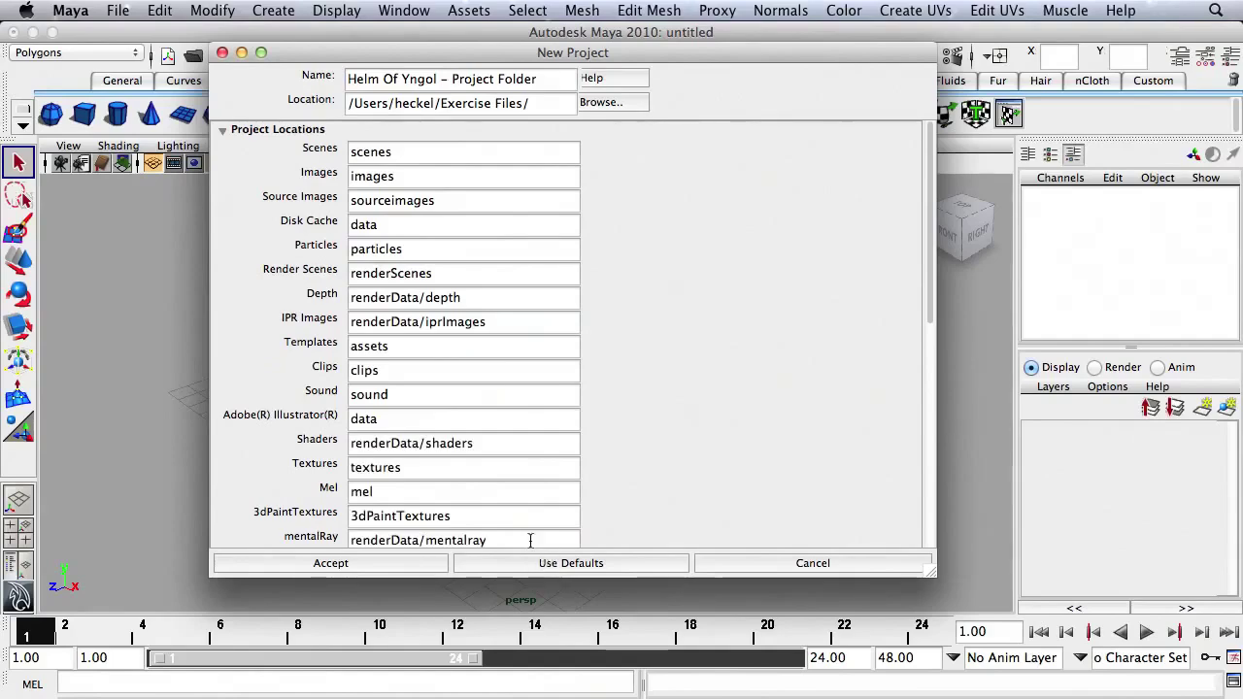
click(397, 568)
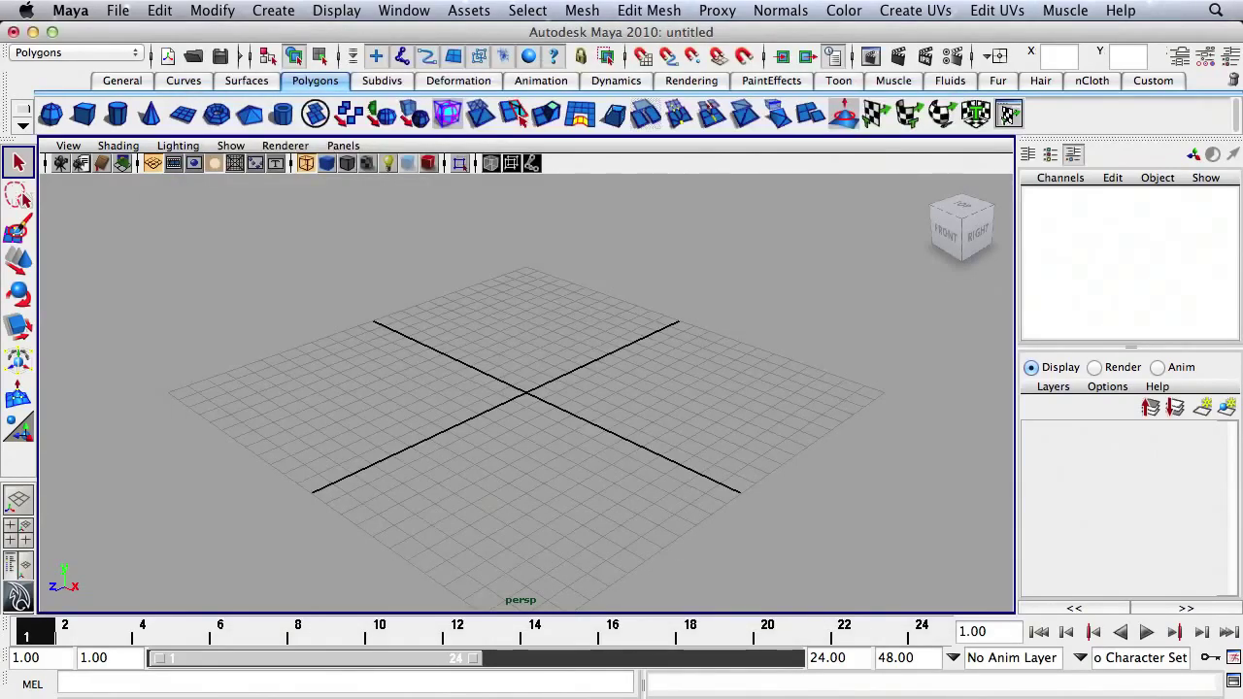
- Minimize the scene window, switch to Finder and open the Pictures folder in a new window
click(32, 33)
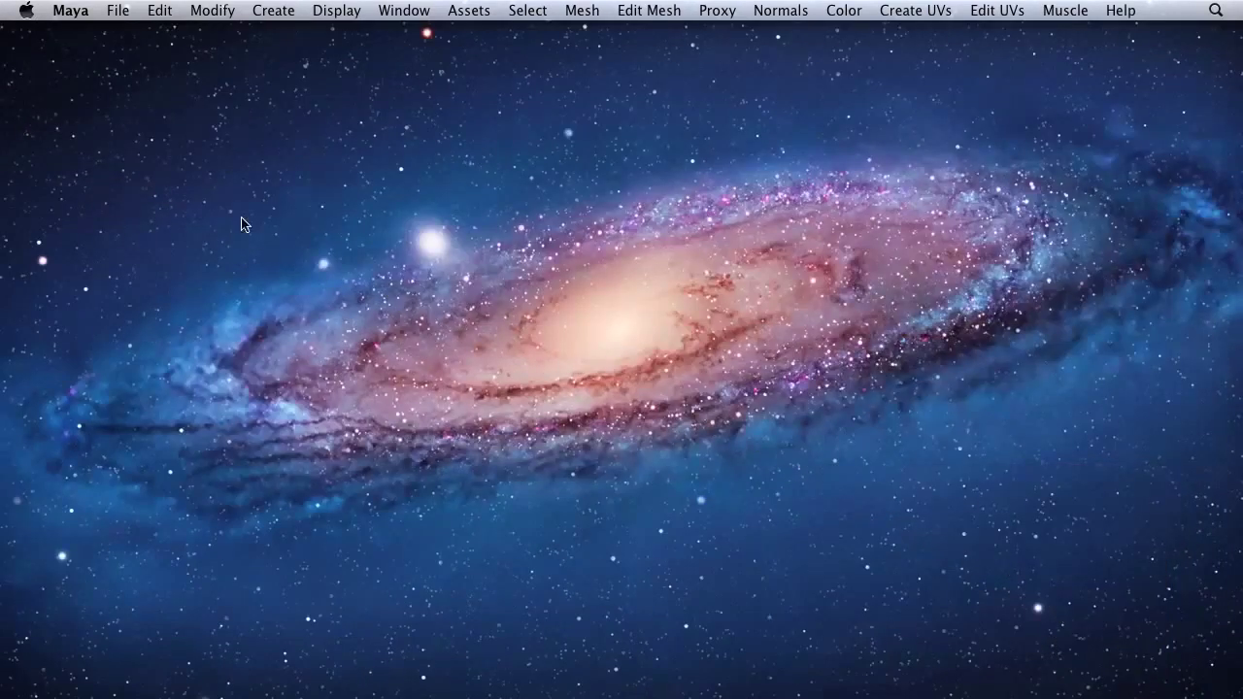
mouse_move(444, 684)
click(247, 241)
key(super+n)
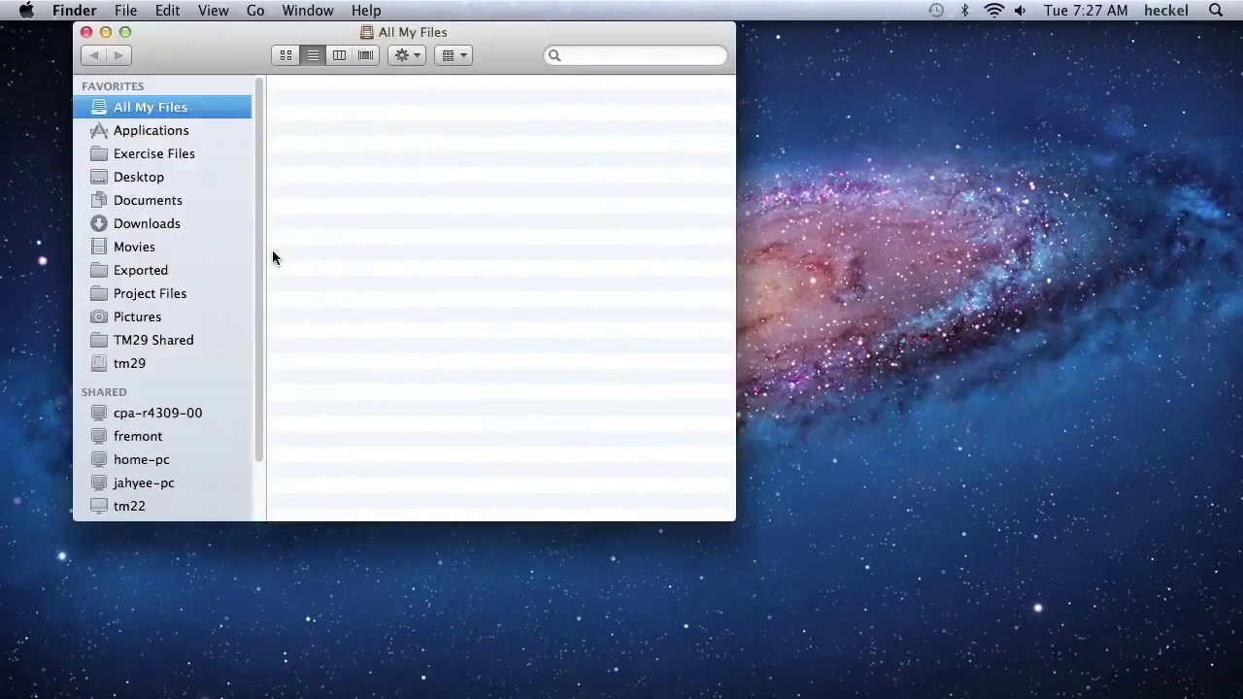
drag(198, 40, 223, 55)
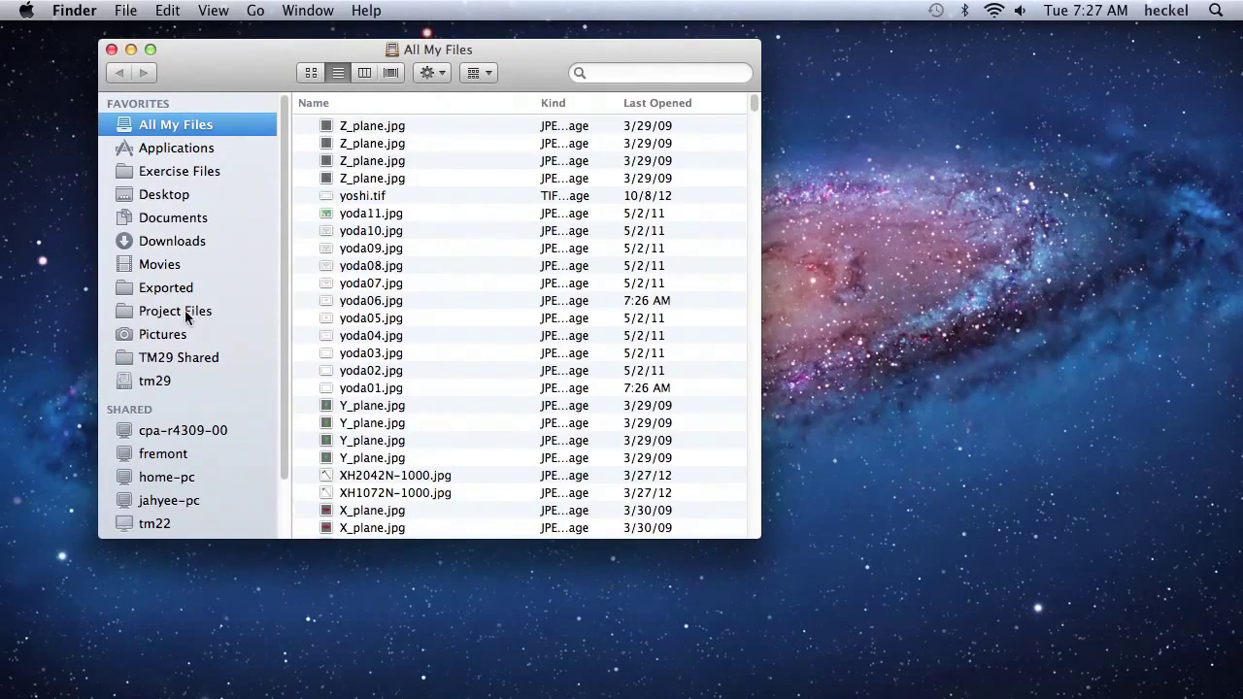
click(161, 335)
drag(483, 531, 579, 531)
mouse_move(579, 145)
mouse_down()
mouse_move(578, 199)
mouse_move(569, 125)
mouse_up()
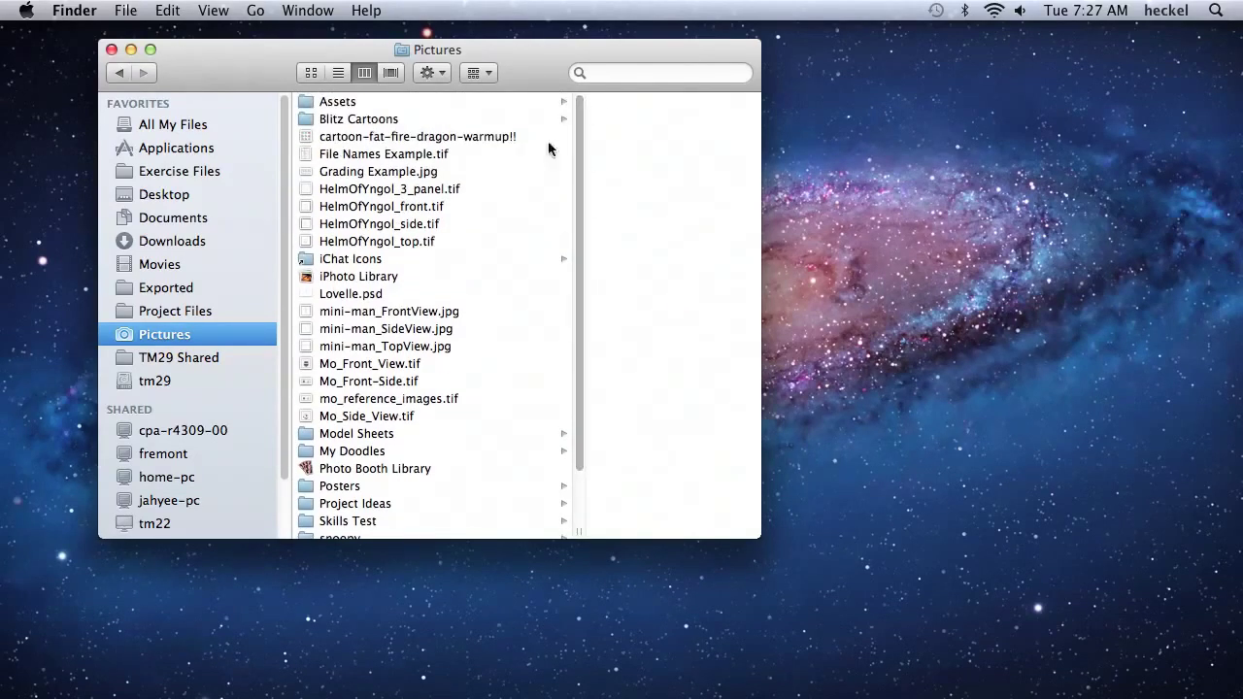
- Copy the three reference images HelmOfYngol_front.tif, HelmOfYngol_side.tif and HelmOfYngol_top.tif
click(458, 210)
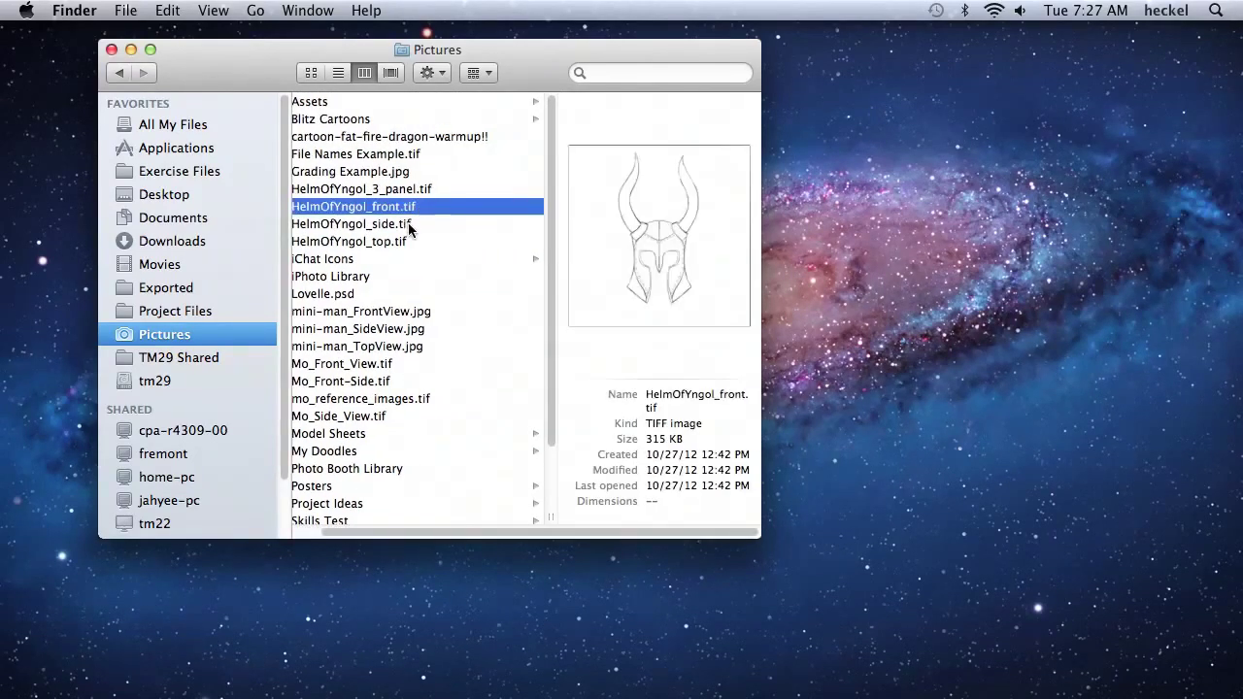
click(408, 222)
click(409, 243)
drag(432, 204, 422, 241)
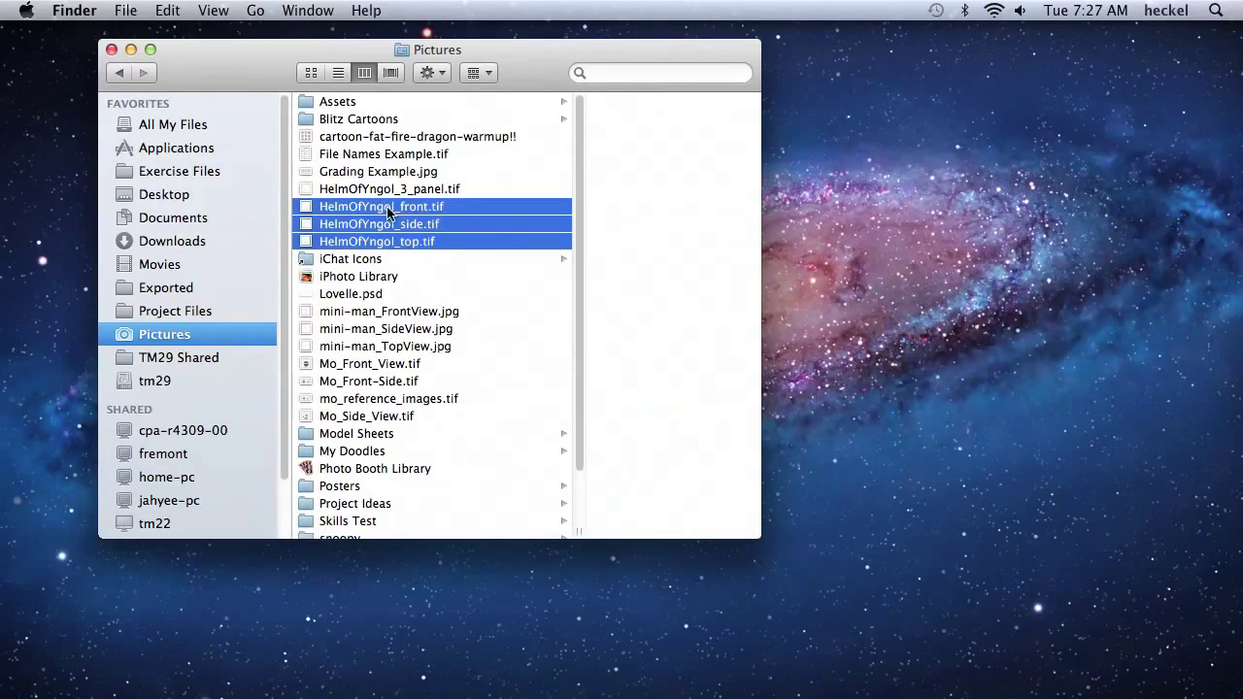
right_click(387, 208)
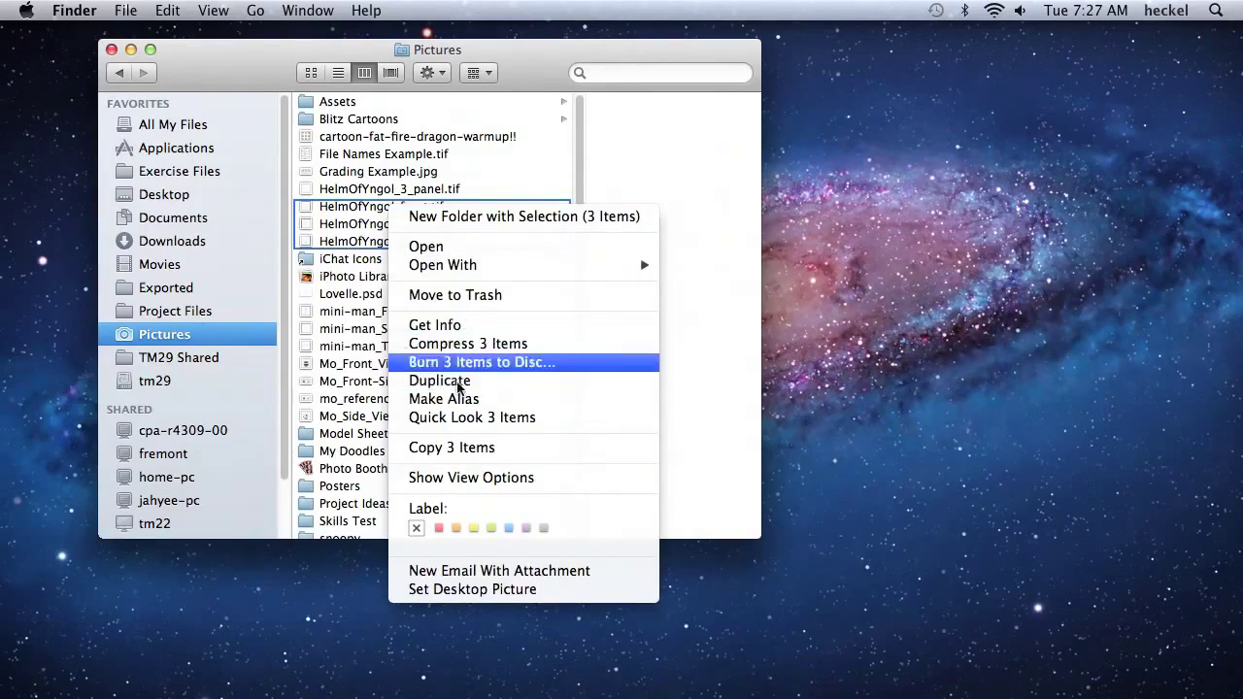
click(462, 447)
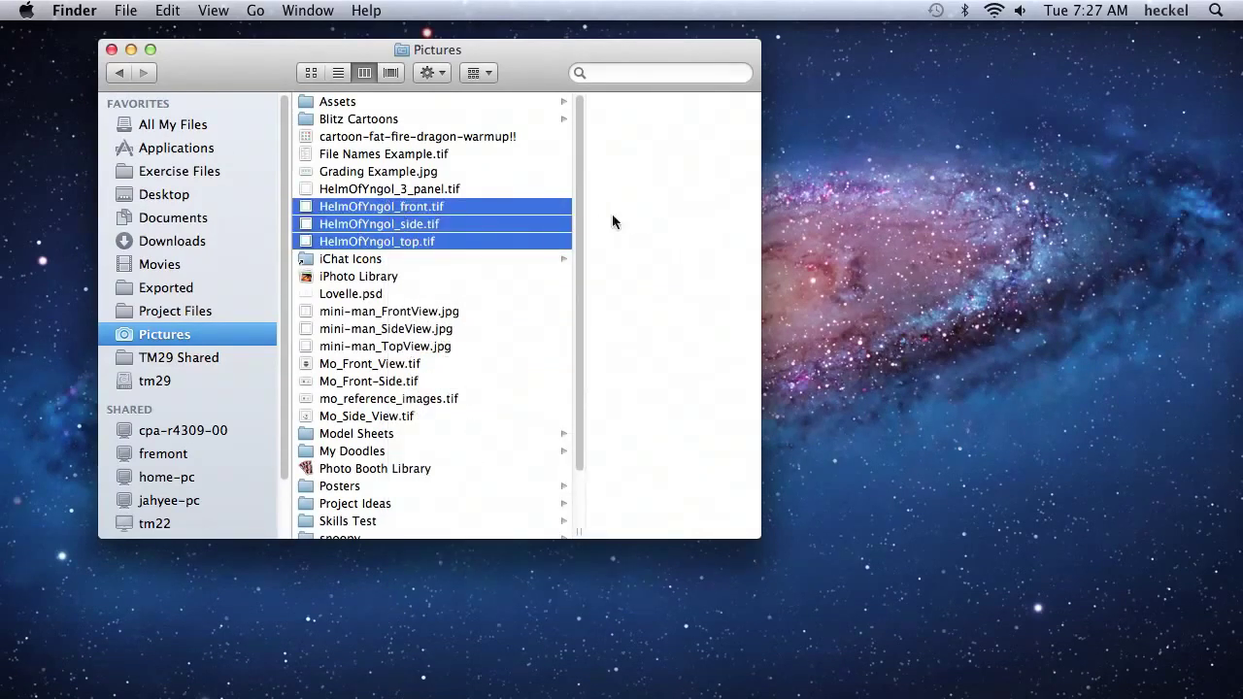
- Paste the copied images into the sourceimages folder of Helm Of Yngol - Project Folder in Exercise Files
click(189, 171)
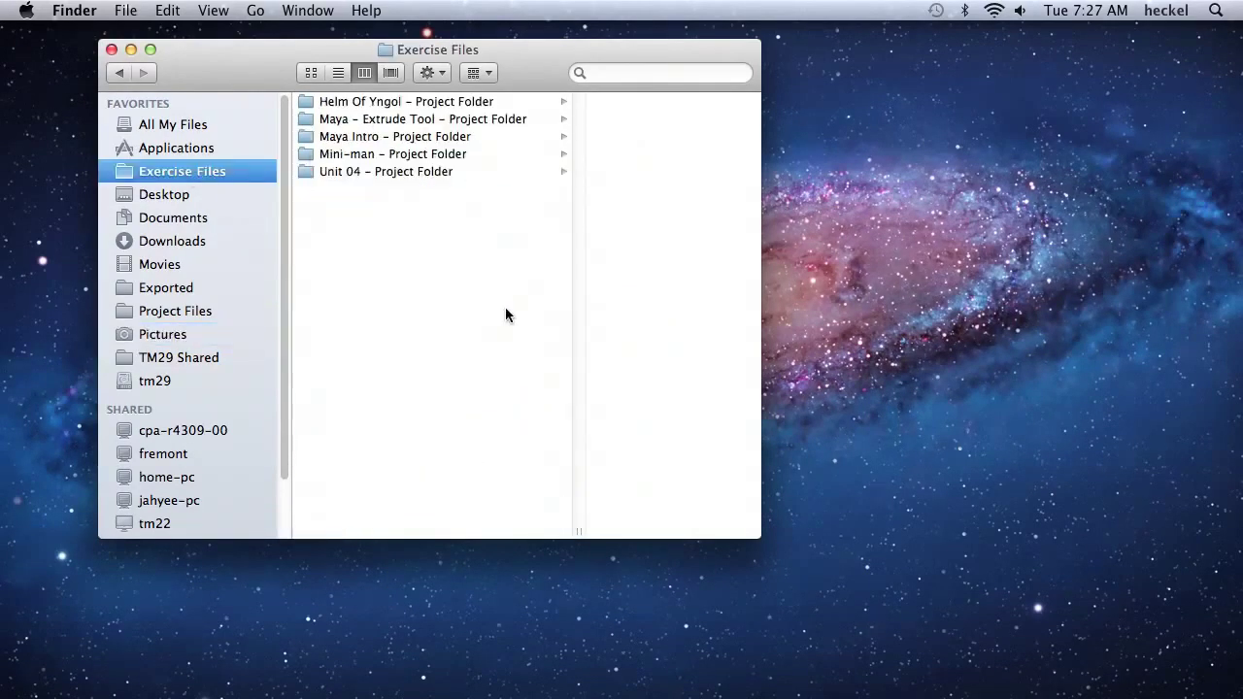
click(392, 103)
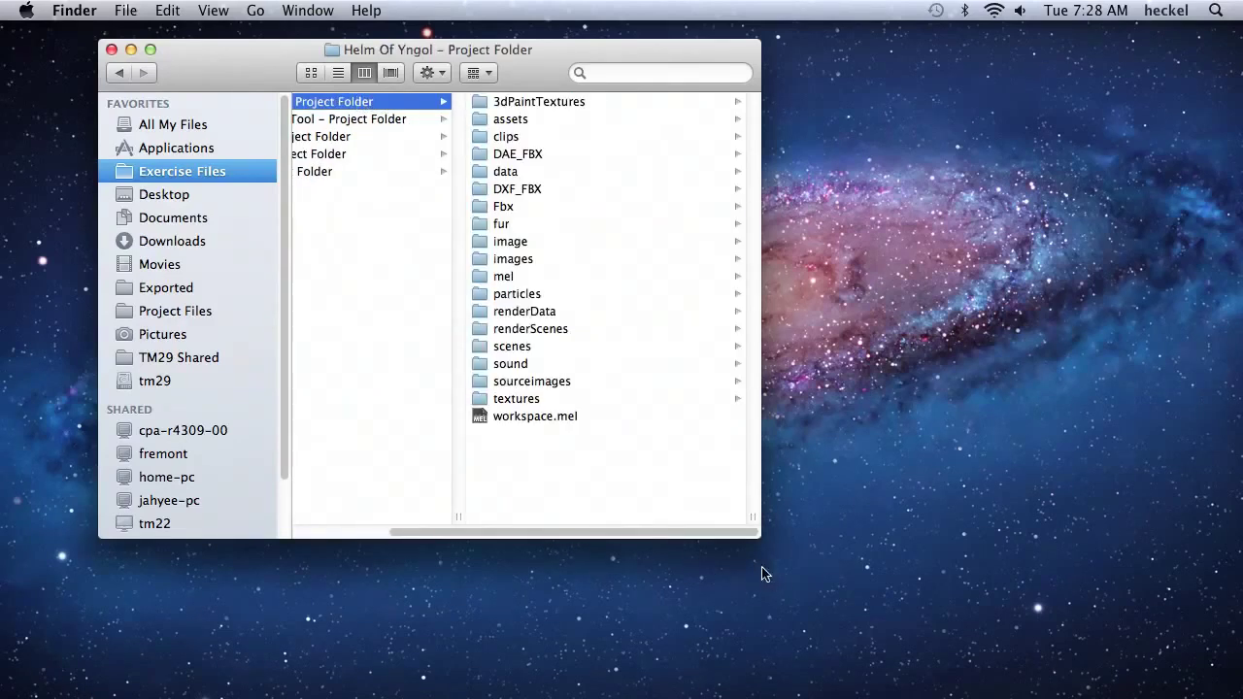
drag(756, 534, 928, 604)
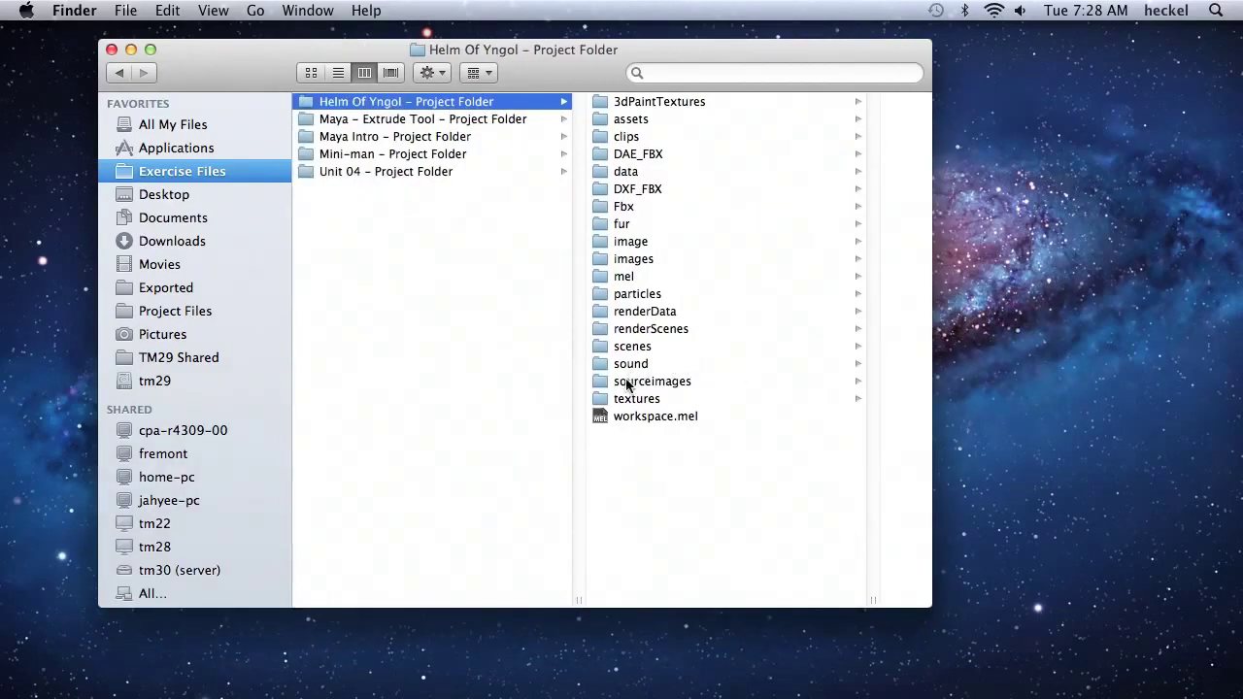
click(629, 381)
right_click(731, 164)
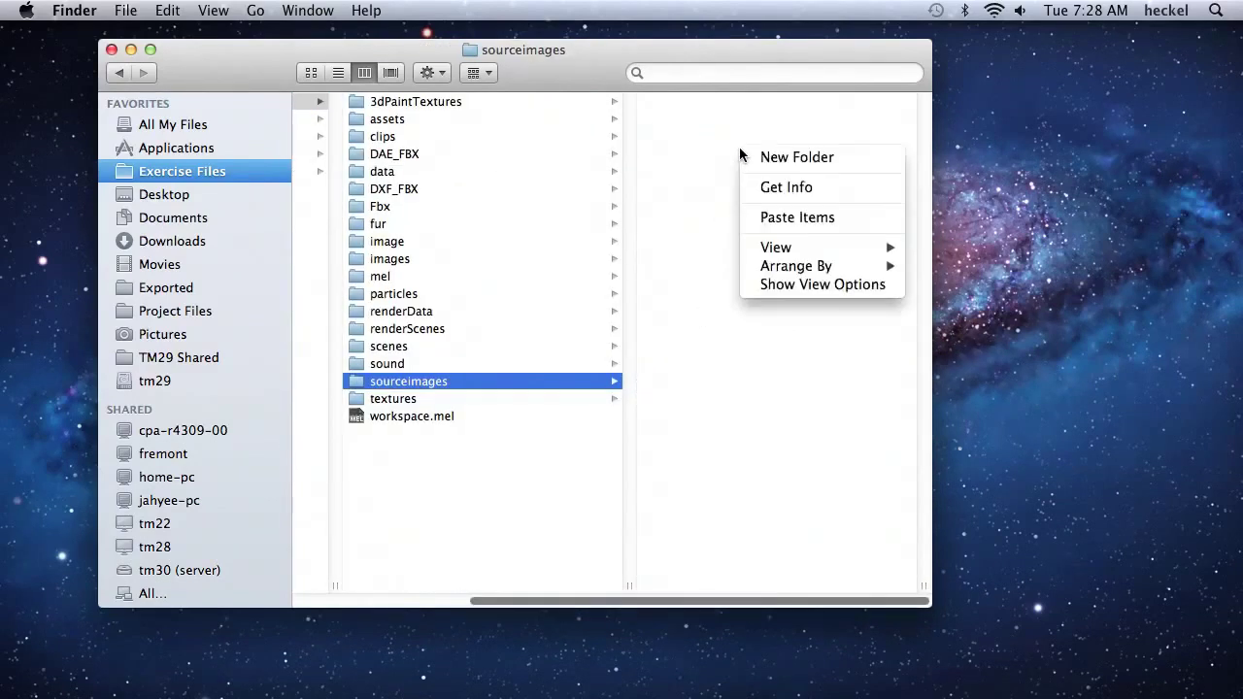
click(790, 217)
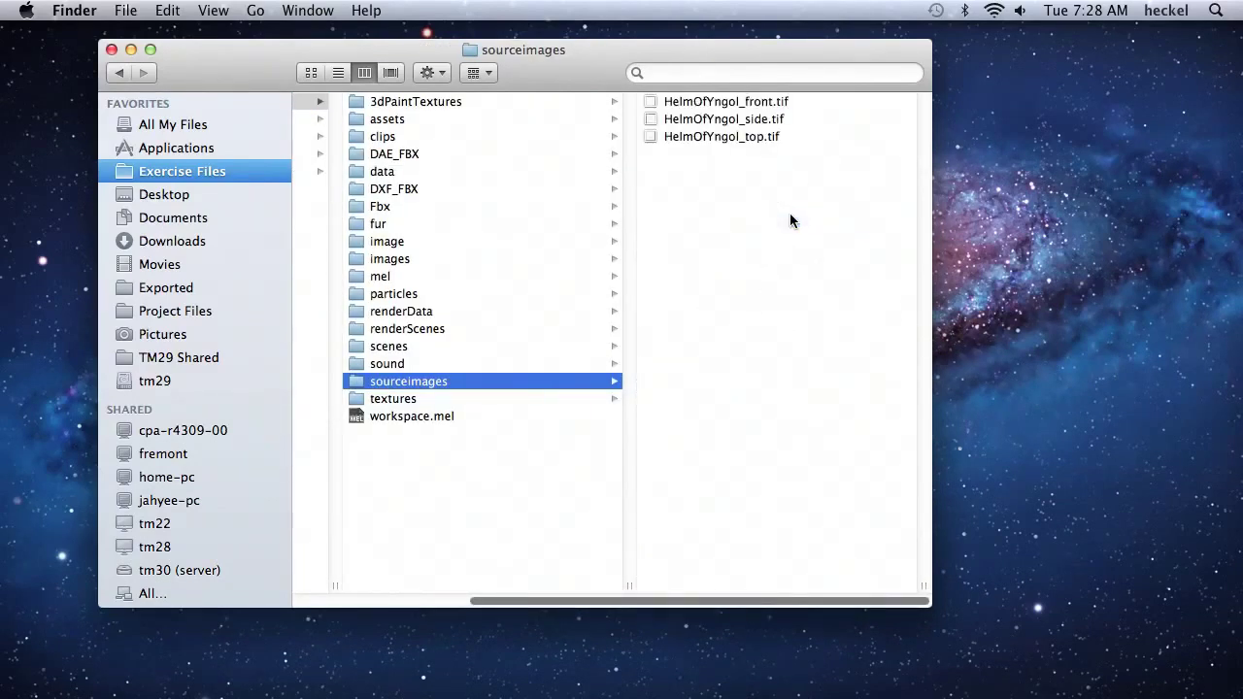
- Close the Finder window, then switch back to Maya and show the four-view layout
click(112, 49)
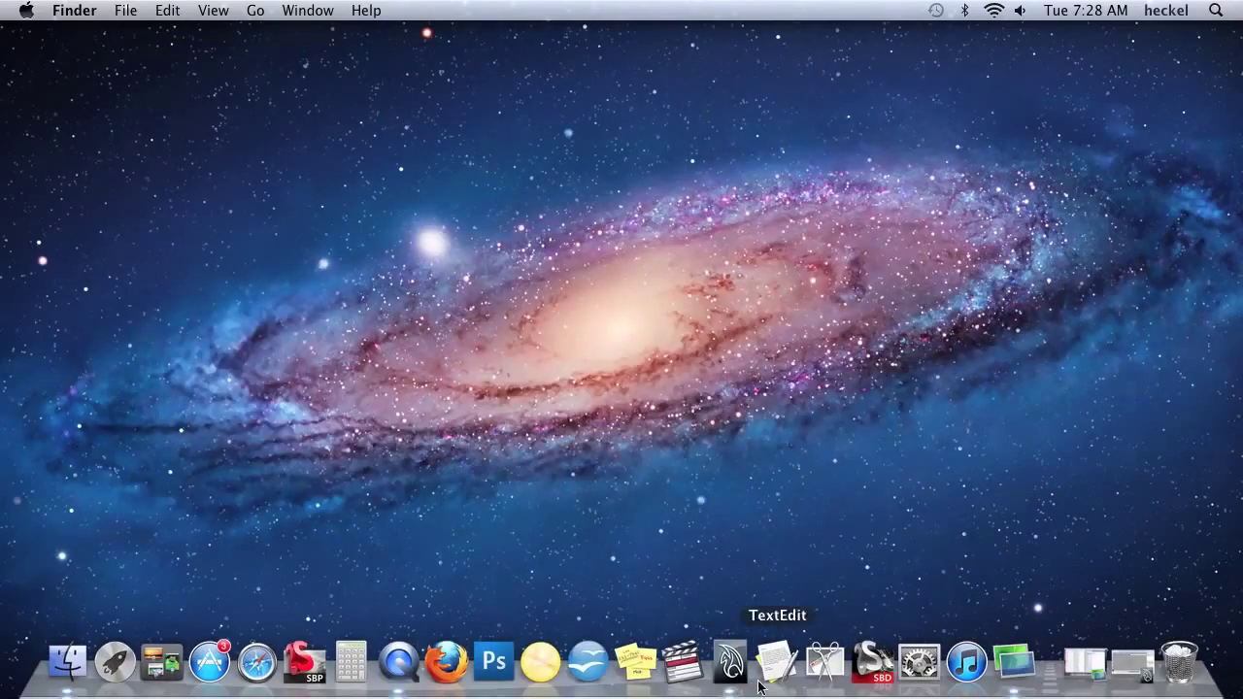
click(738, 666)
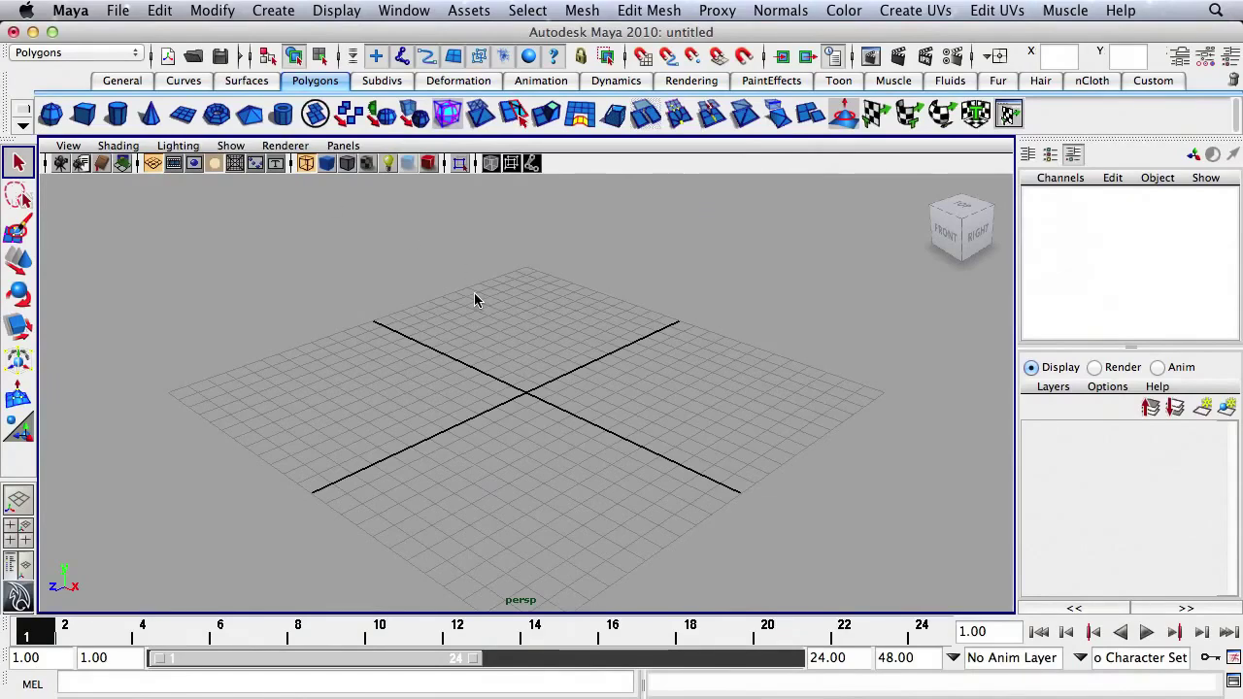
key(space)
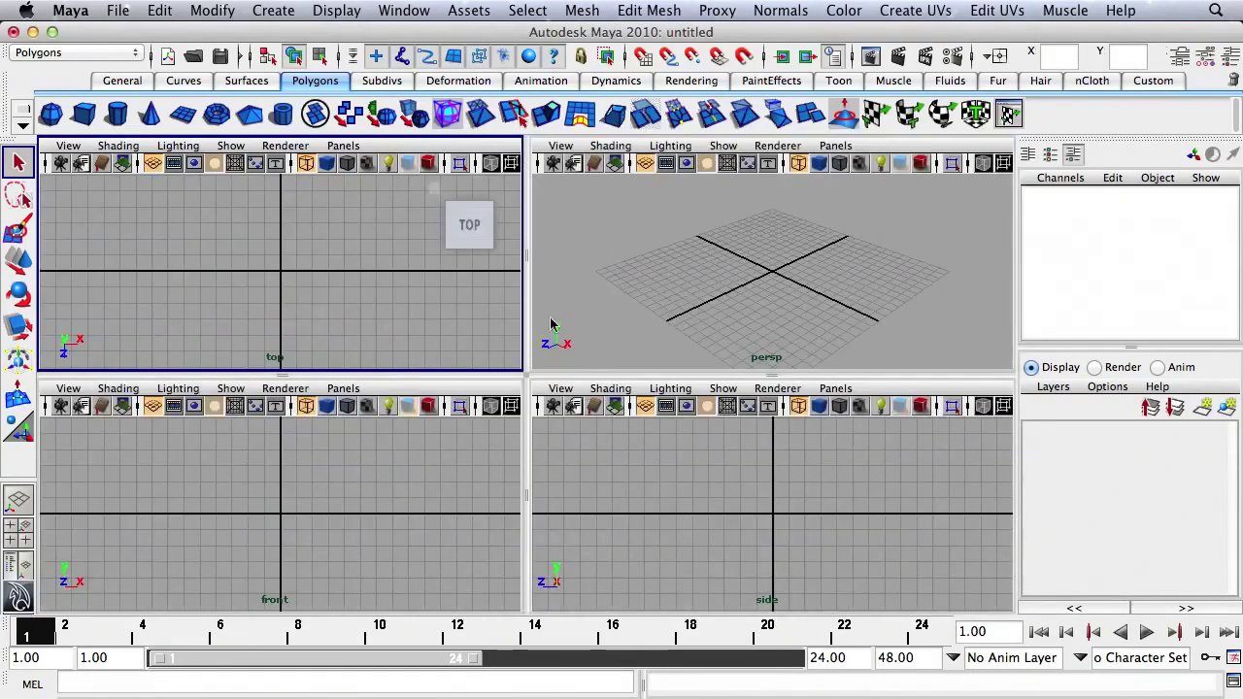
- Create a polygon plane at the origin with its width and height subdivisions both set to 1
click(185, 116)
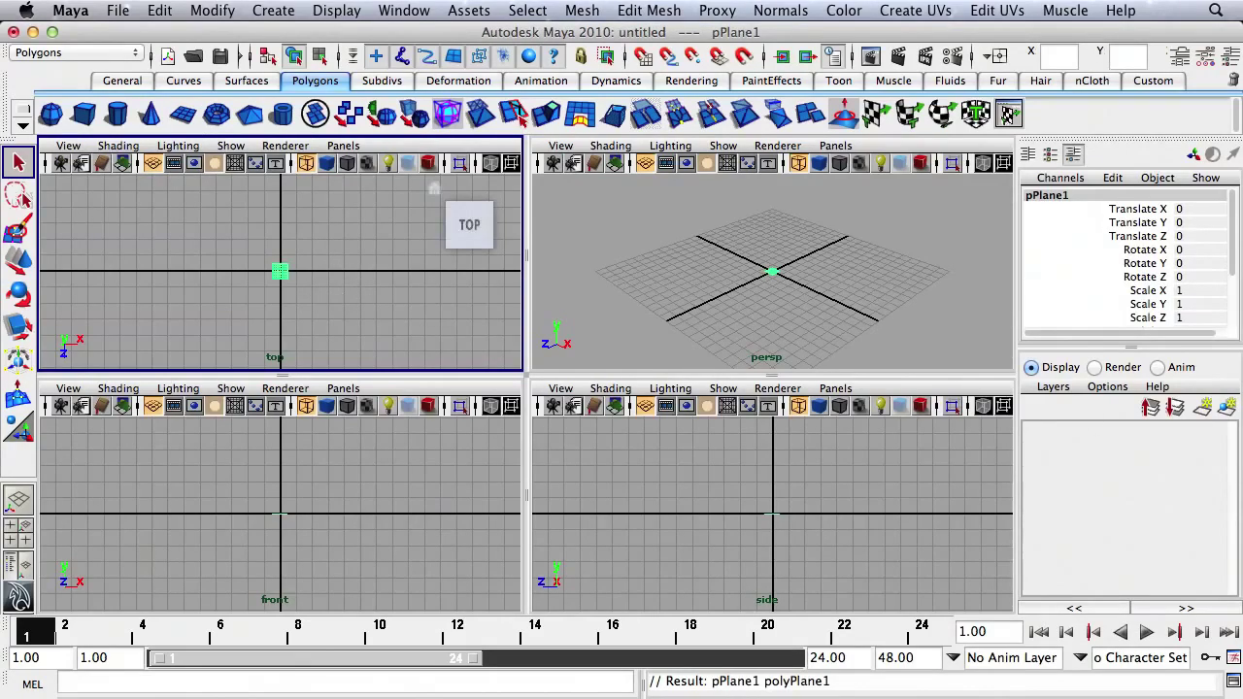
drag(1232, 213, 1230, 312)
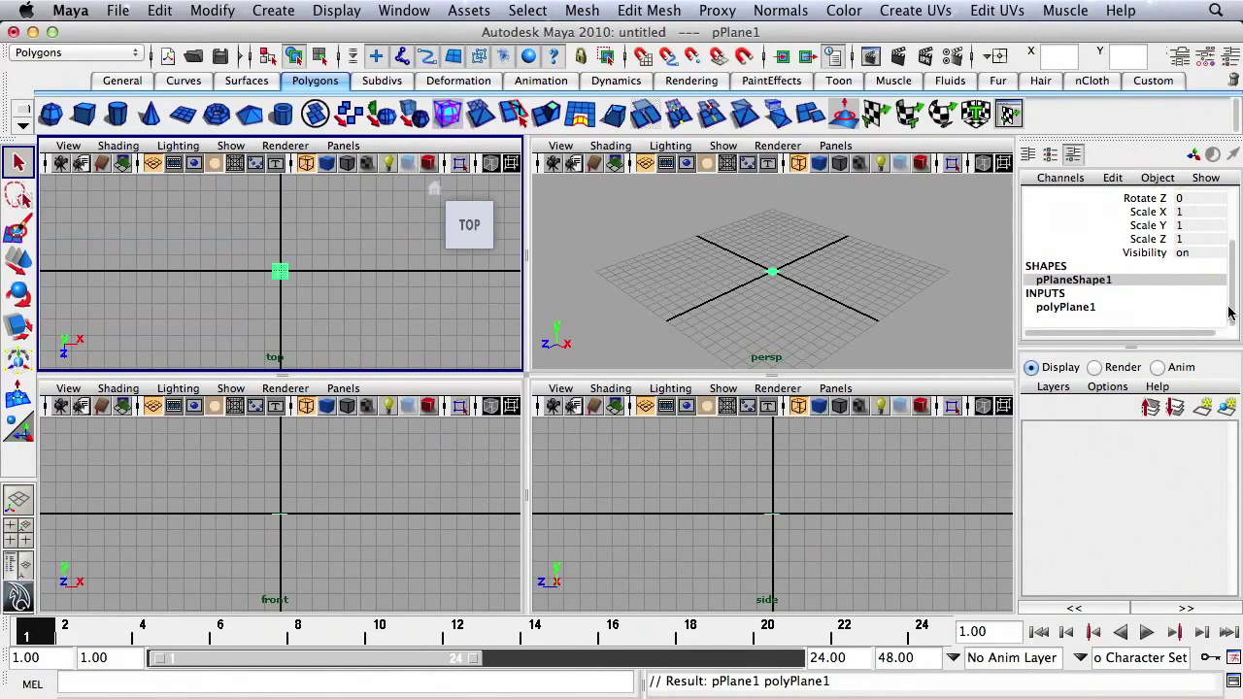
click(1063, 307)
drag(1235, 269, 1211, 294)
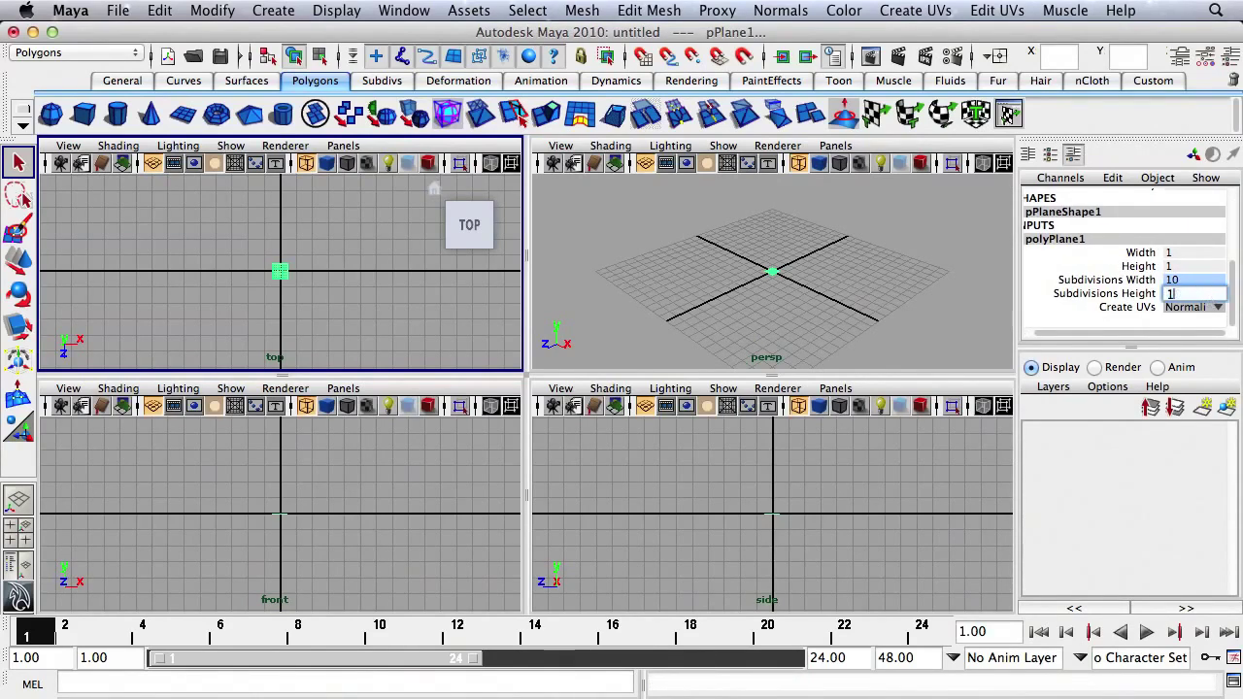
text(1)
key(Return)
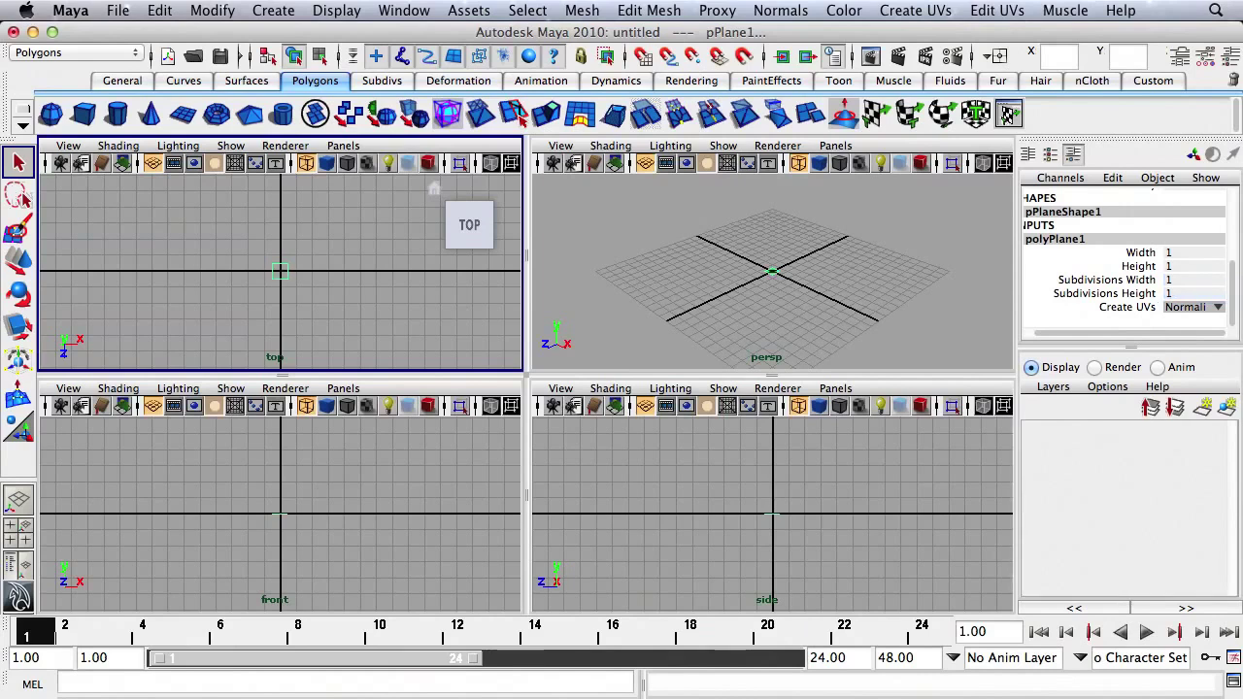
- Set the plane's width and height to 10
click(1200, 253)
text(10)
key(Tab)
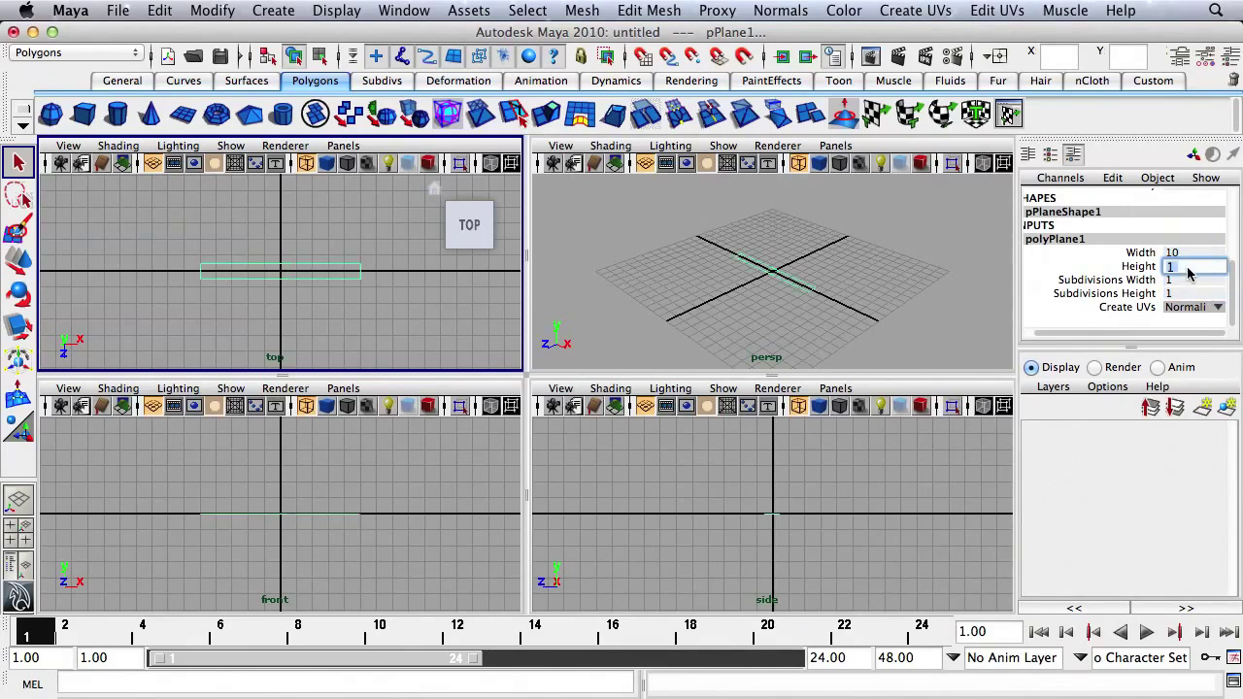
text(10)
key(Return)
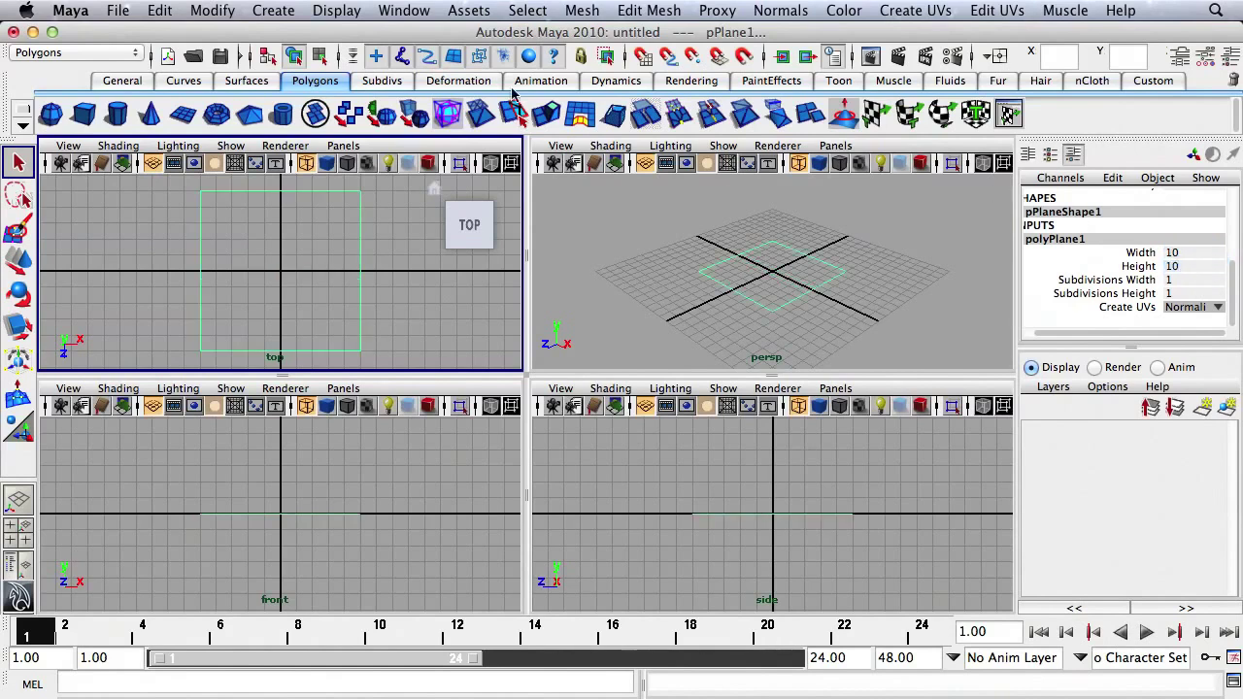
- Duplicate the plane and rotate the copy to -90 degrees around the Z axis so it stands upright
mouse_move(469, 253)
scroll(281, 300, down, 2)
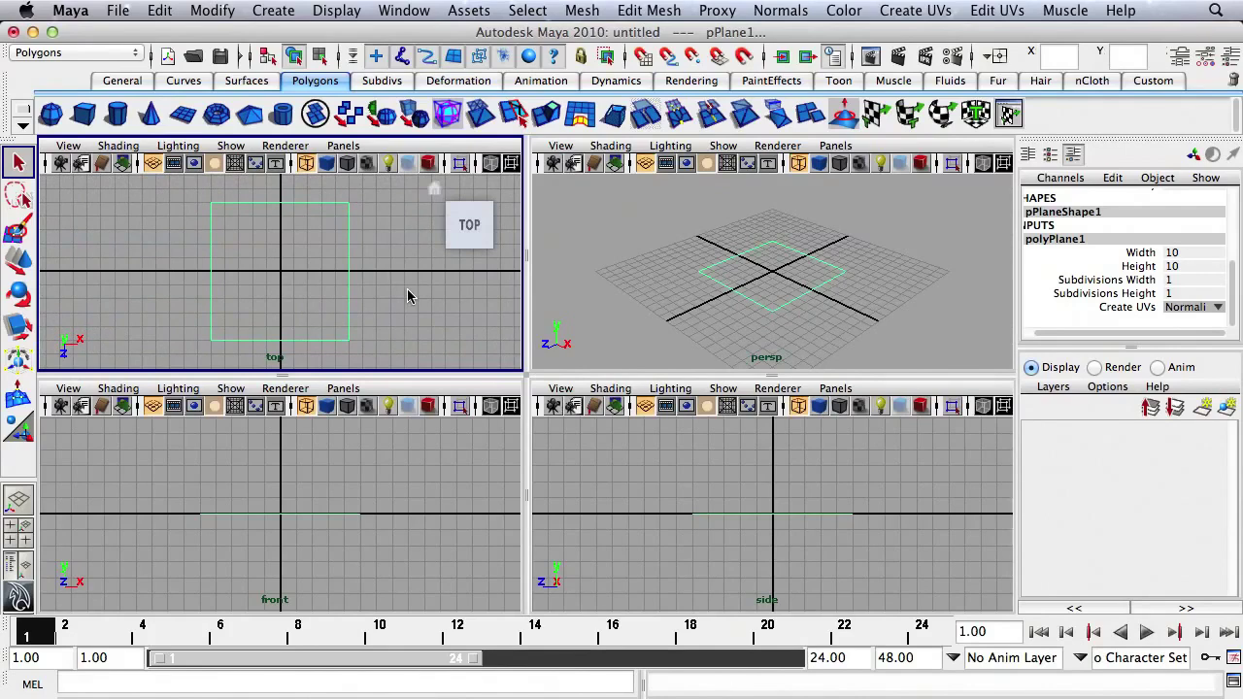
key(super+d)
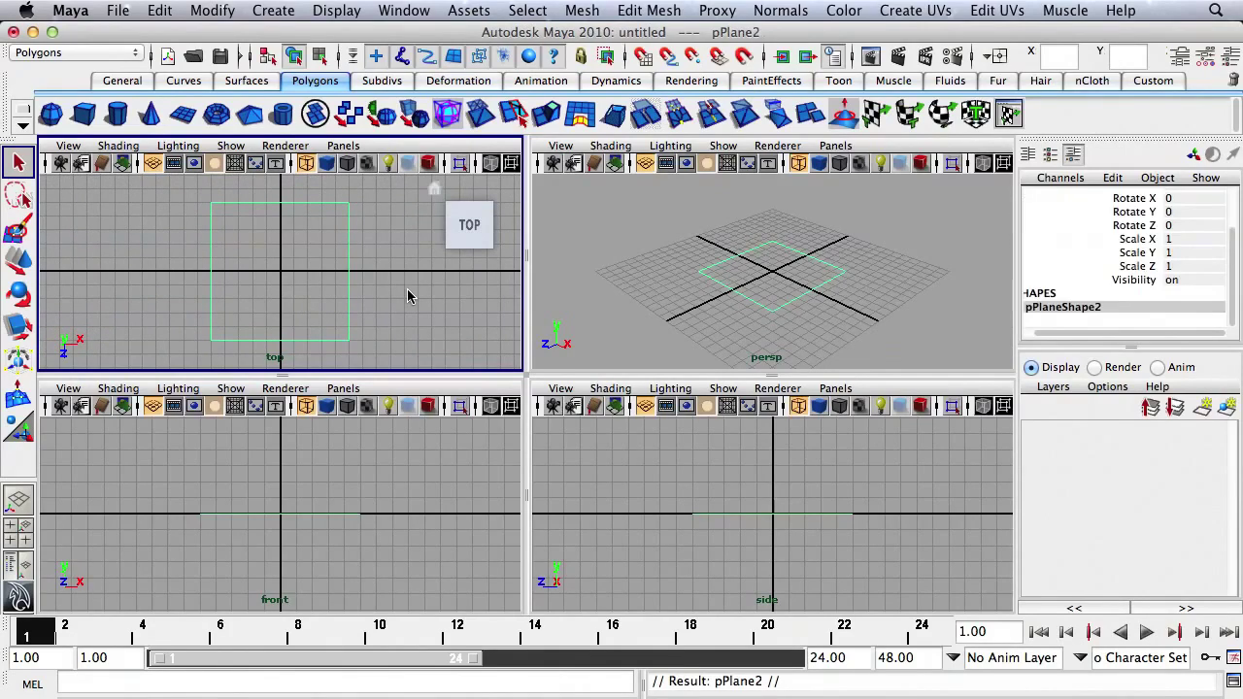
middle_click(767, 286)
key(e)
drag(785, 205, 841, 314)
double_click(1205, 226)
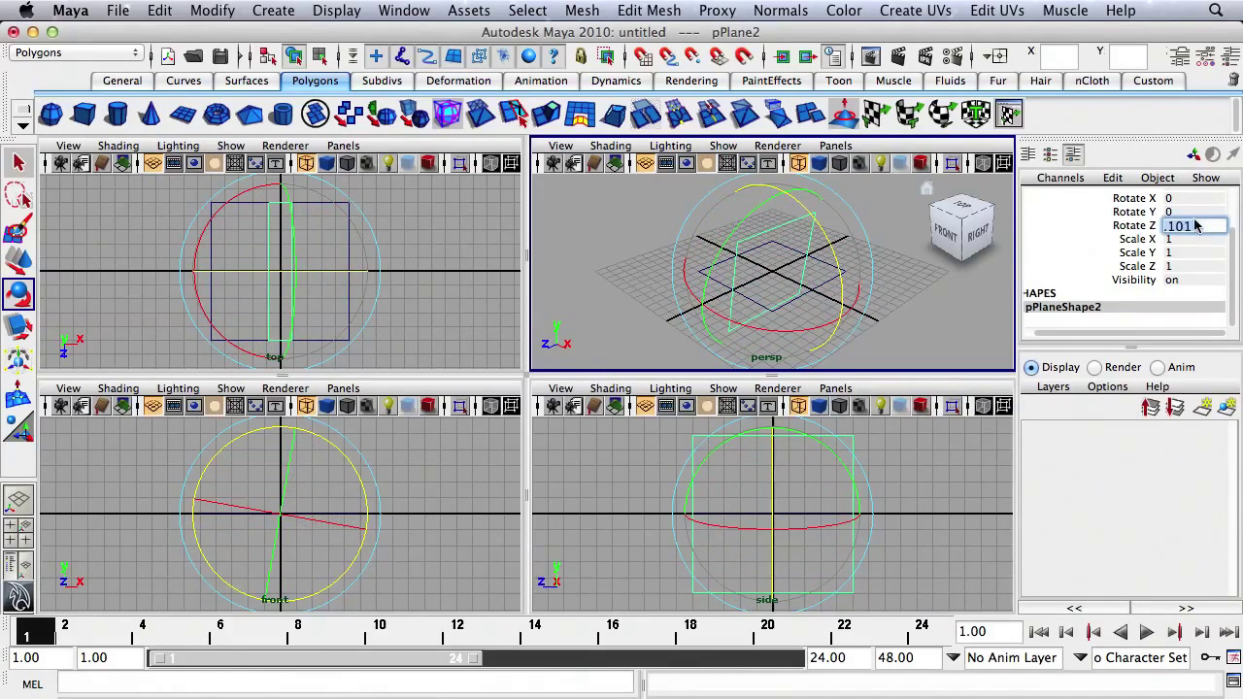
text(-90)
key(Return)
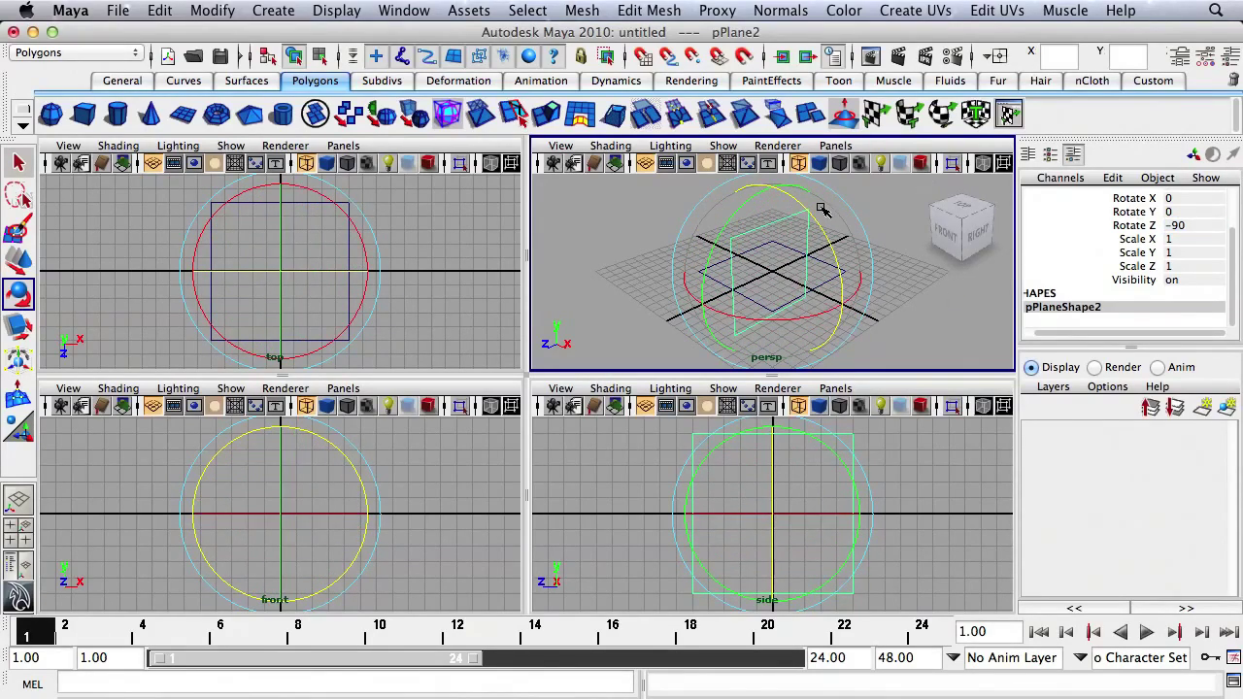
- Duplicate the upright plane and set the copy's X rotation to 90 degrees so it faces the front view
key(ctrl+d)
drag(806, 320, 669, 304)
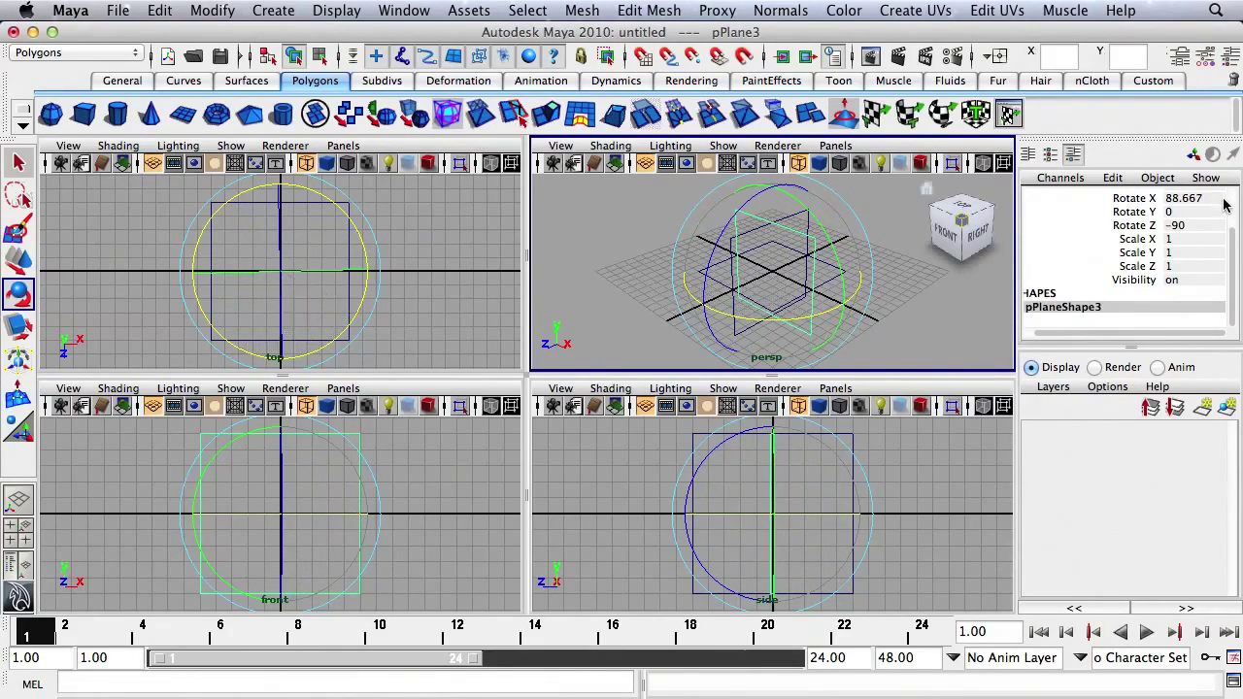
scroll(1226, 202, up, 2)
click(1219, 249)
text(90)
key(Return)
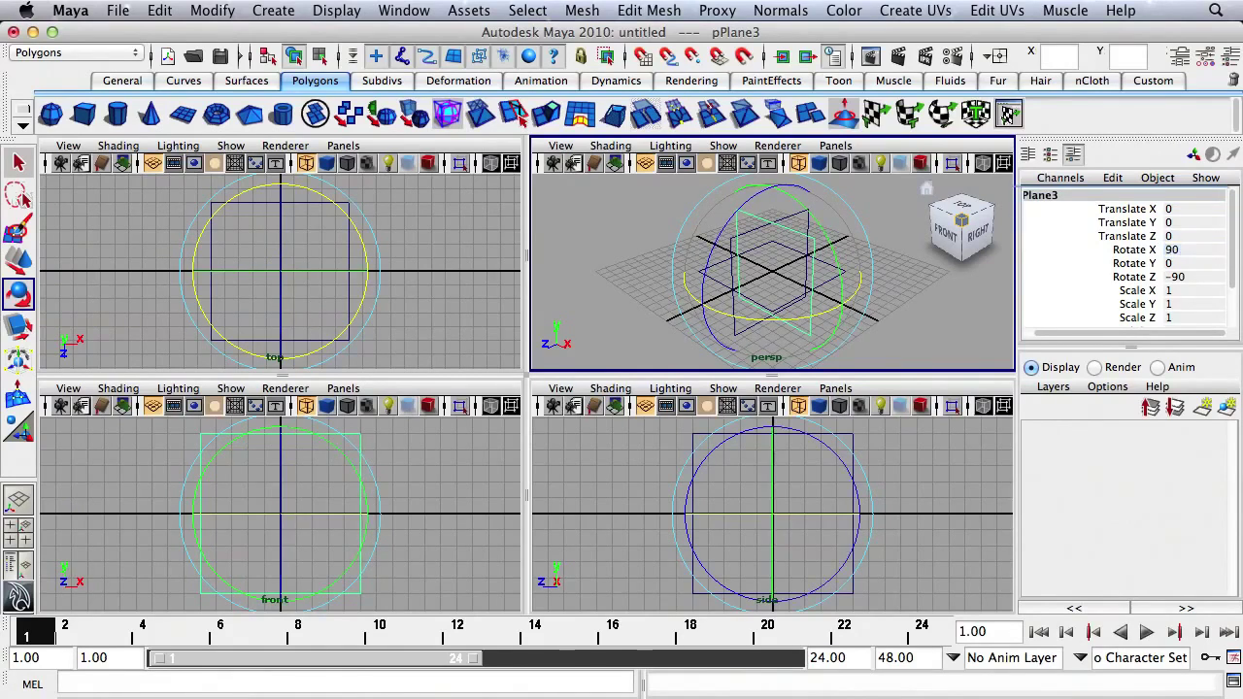
- Move the front-facing plane back to -5 along the Z axis
click(1170, 236)
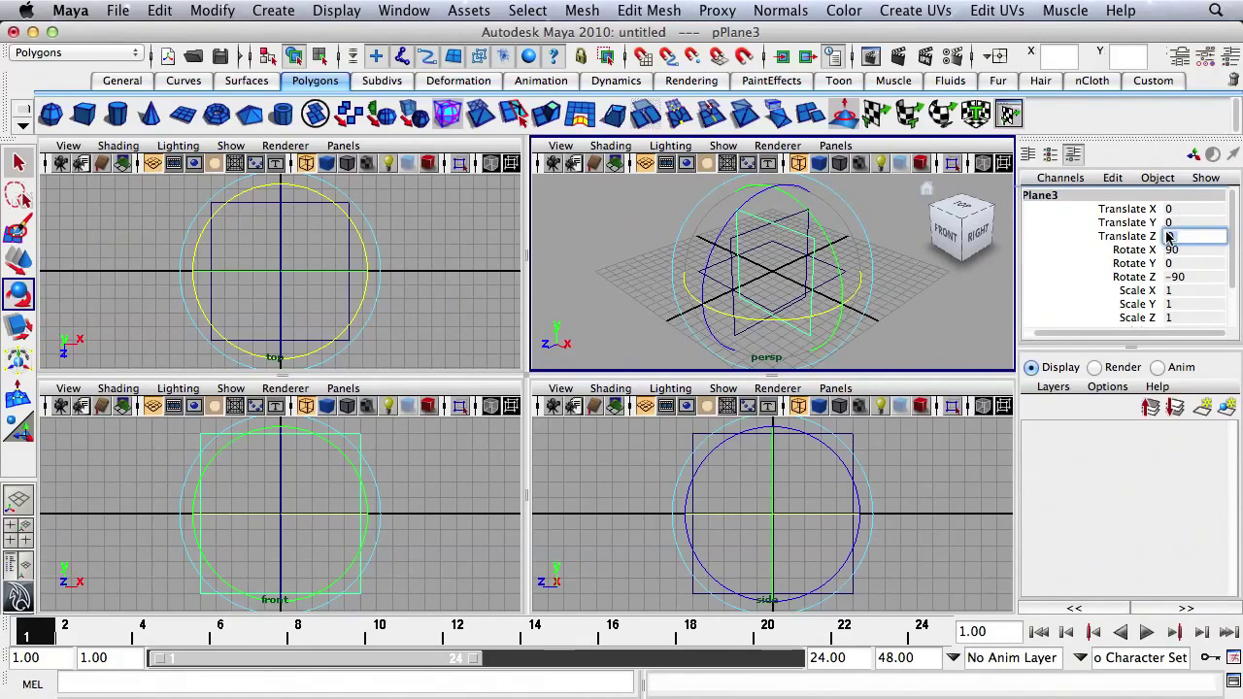
text(-5)
key(Return)
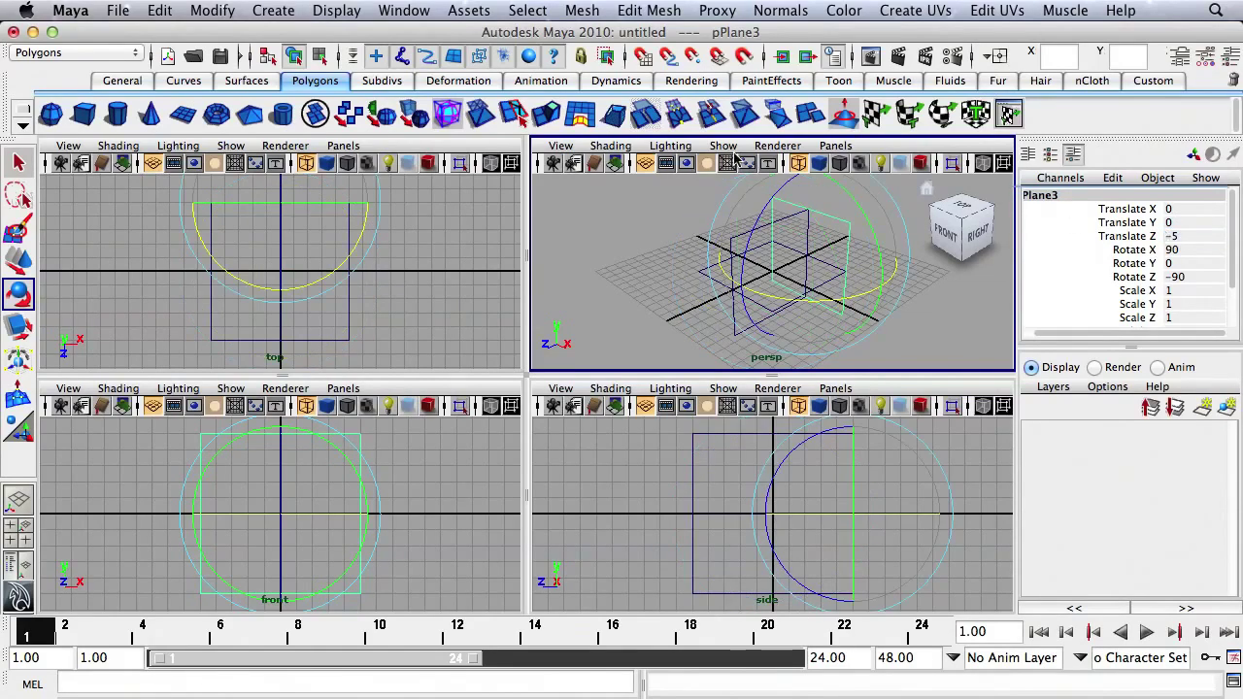
- Select the side-facing upright plane and move it to -5 along the X axis
key(q)
click(743, 242)
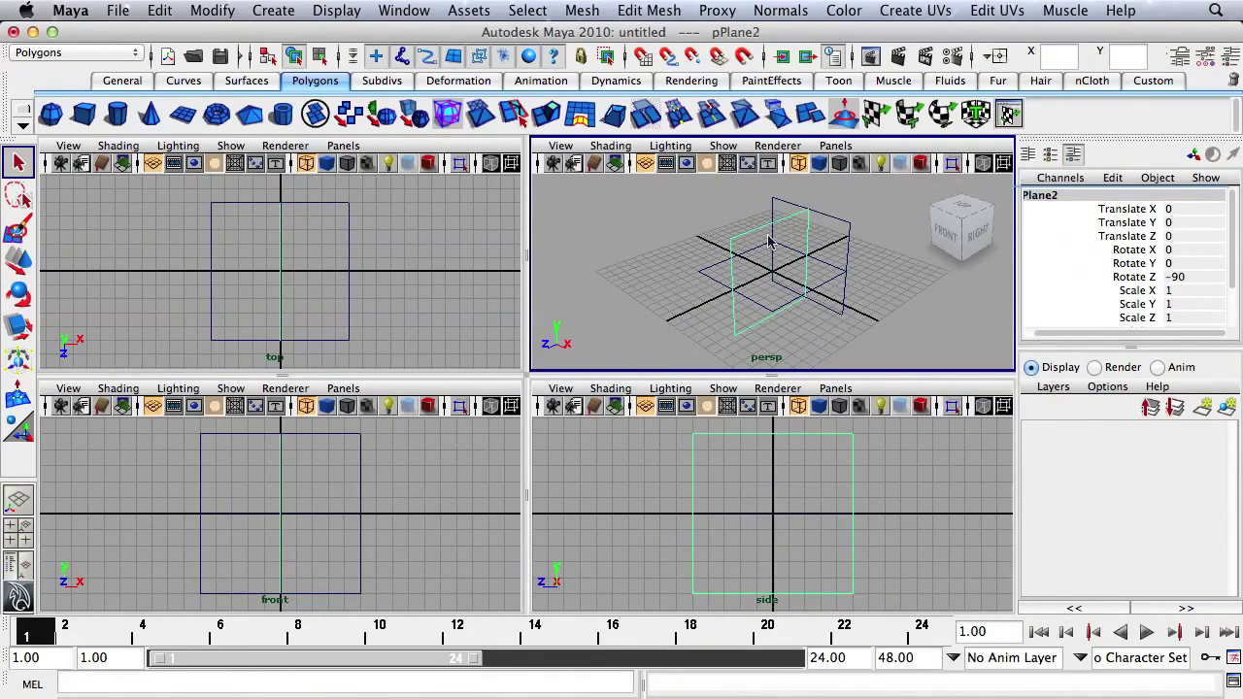
click(1174, 210)
text(-)
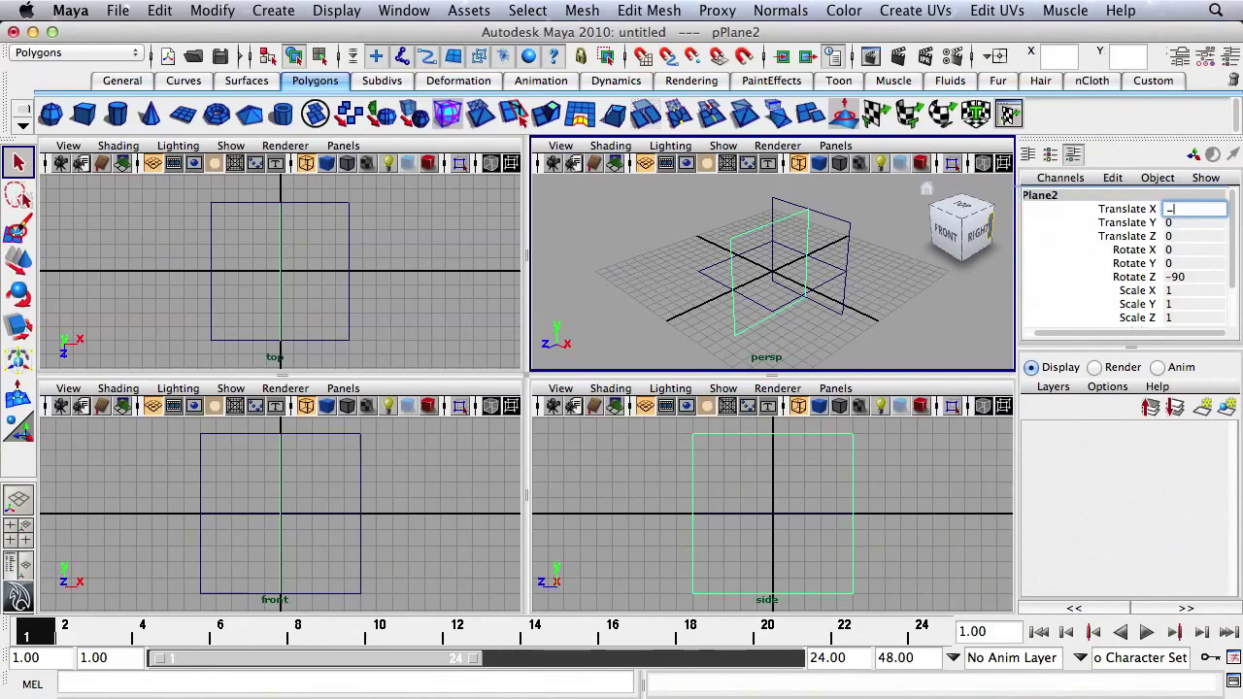
text(5)
key(Return)
- Select the horizontal plane and lower it to -5 along the Y axis
click(777, 312)
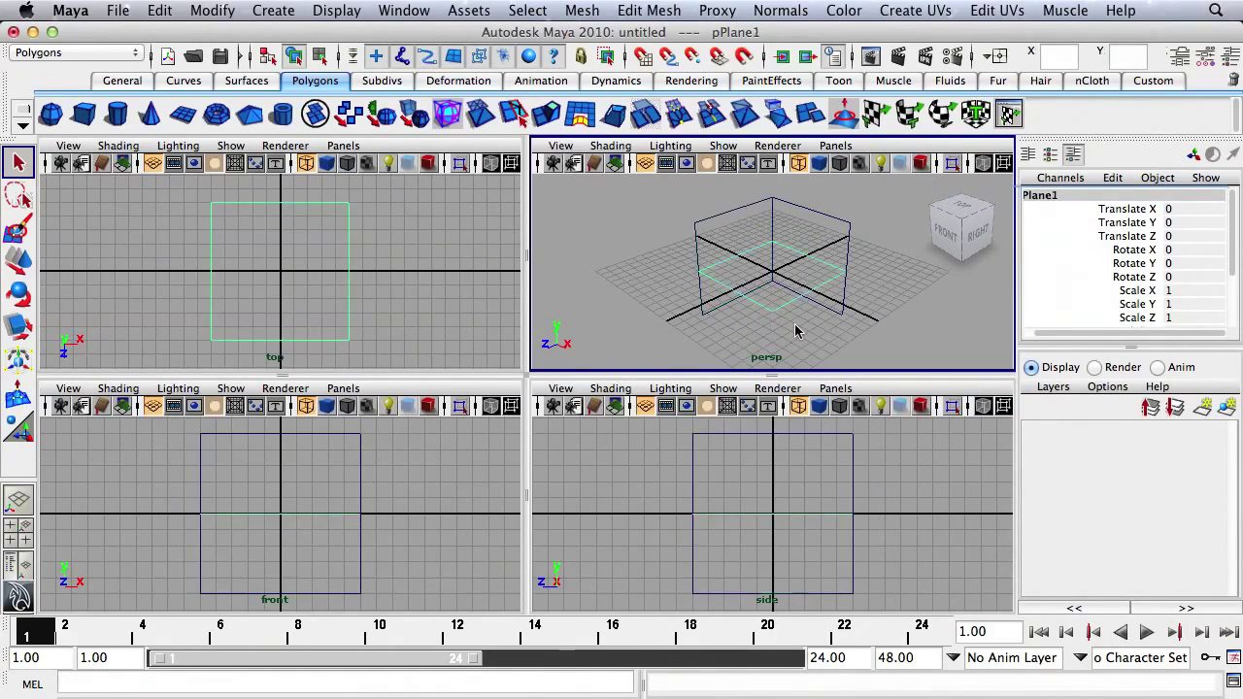
click(1191, 225)
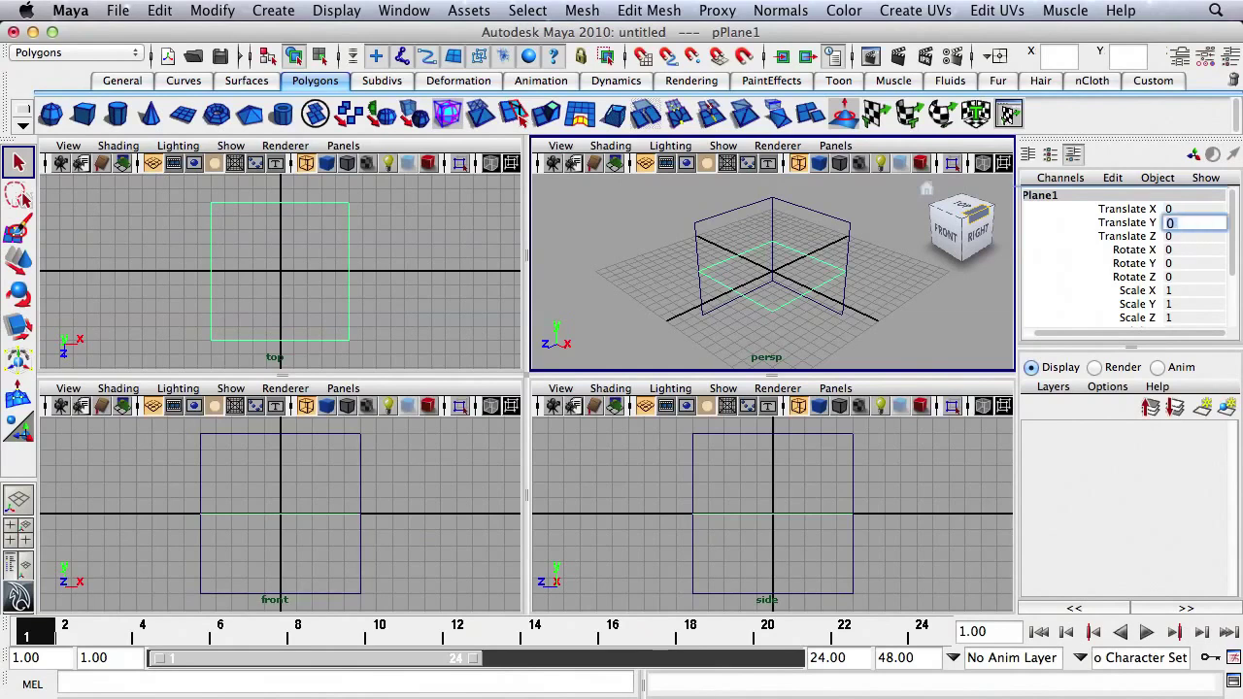
text(-5)
key(Return)
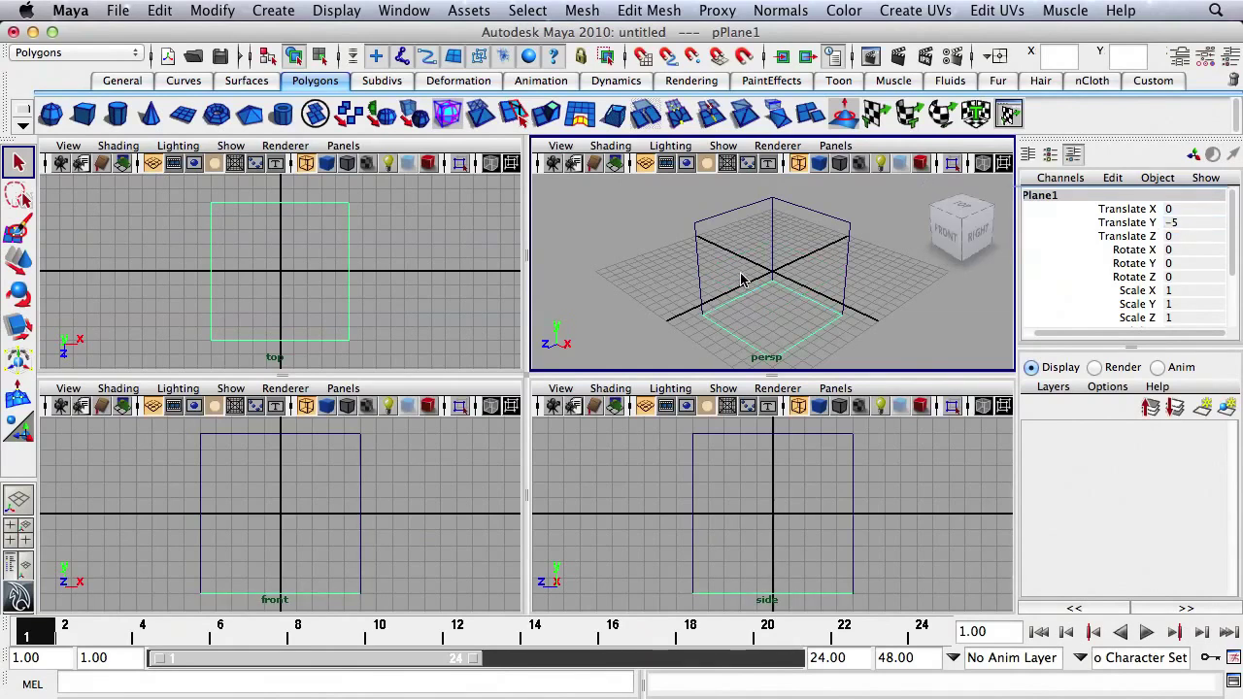
- Switch the perspective, top, front and side views to shaded display
key(5)
key(5)
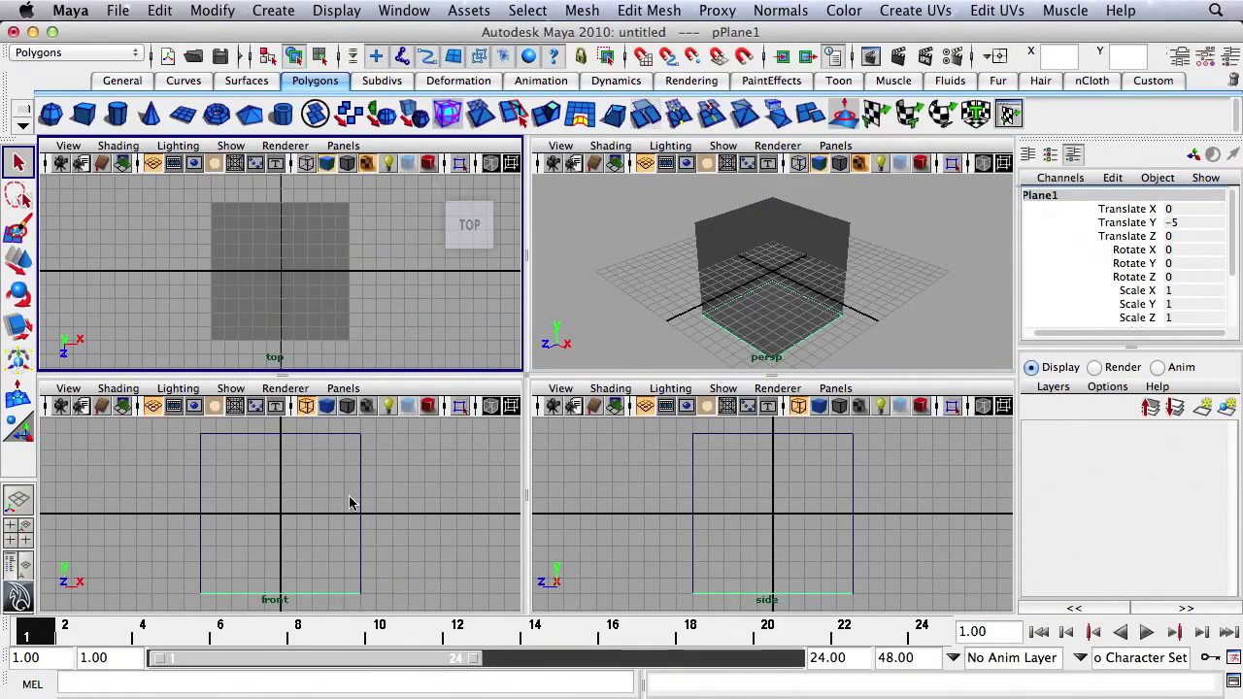
key(5)
key(5)
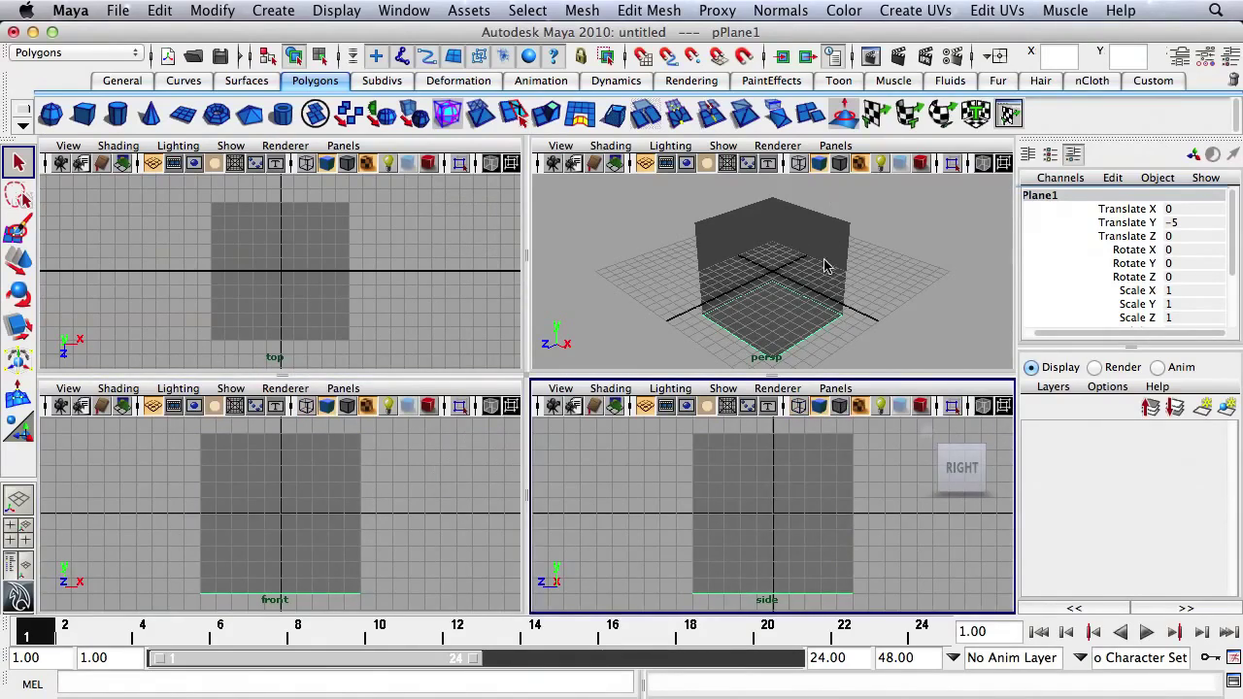
alt+right_drag(812, 263, 795, 262)
alt+middle_drag(796, 263, 794, 232)
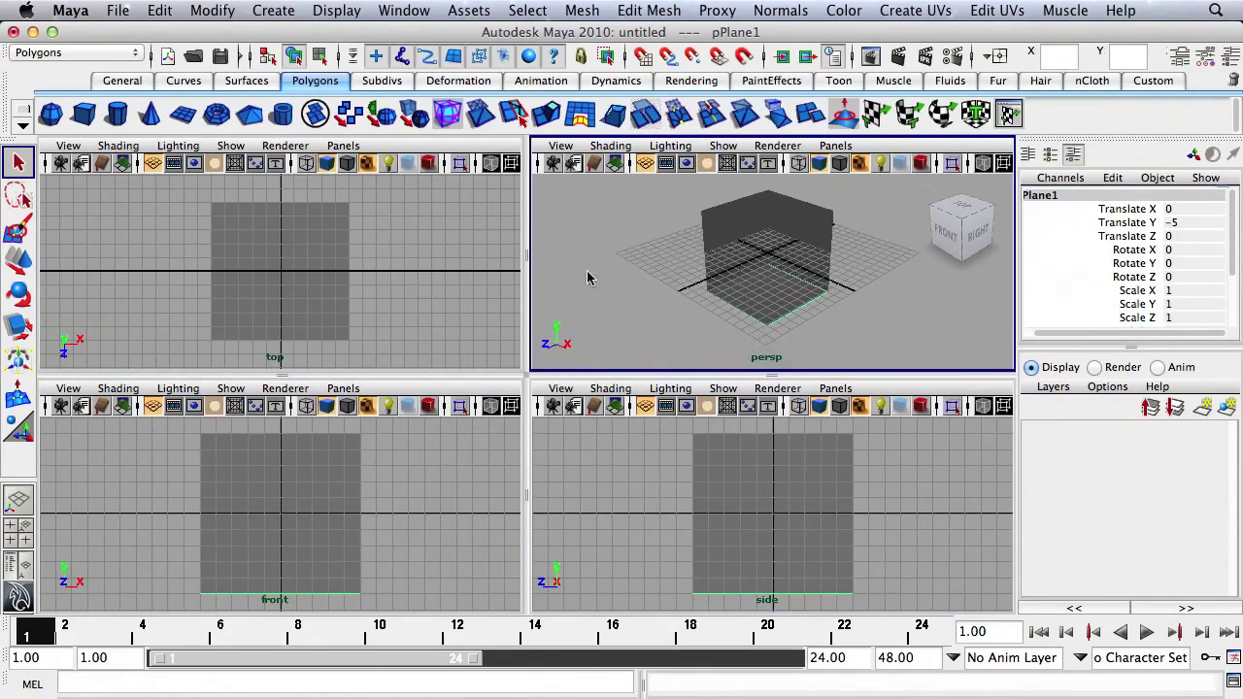
- Hide the grid in the top and side views, then frame all three planes in the perspective view
click(153, 162)
click(645, 406)
alt+drag(729, 312, 852, 282)
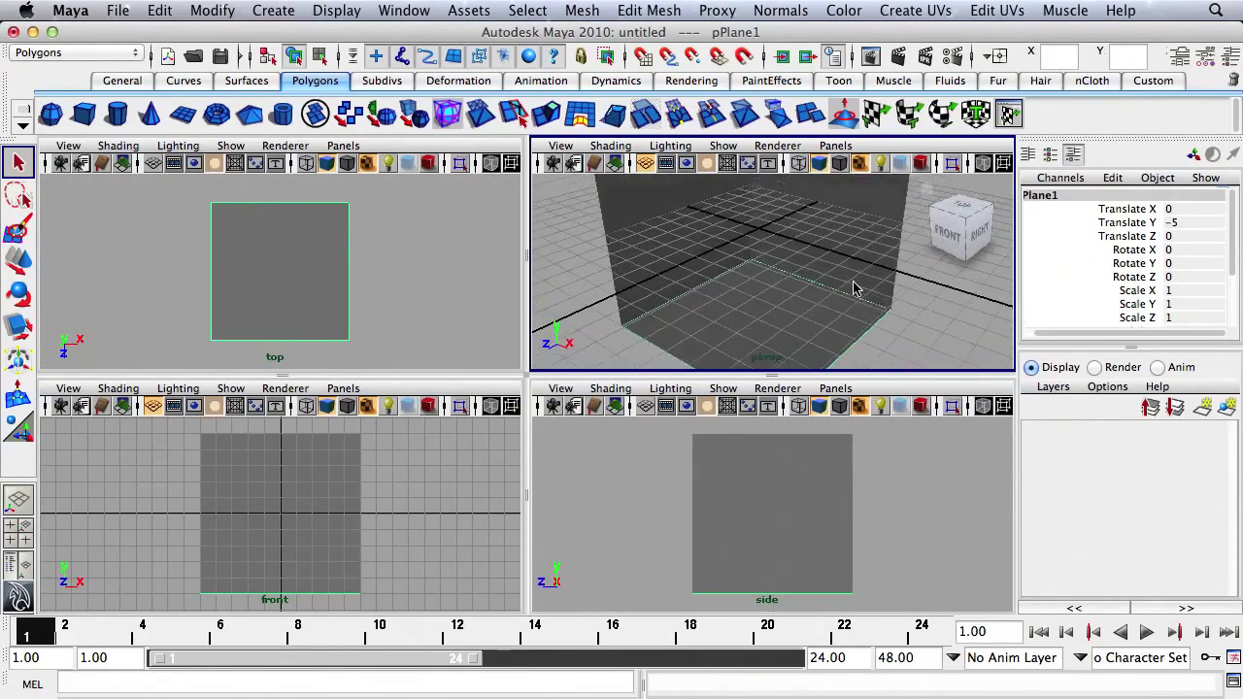
alt+right_drag(852, 282, 780, 292)
alt+middle_drag(780, 292, 816, 317)
alt+right_drag(815, 317, 773, 304)
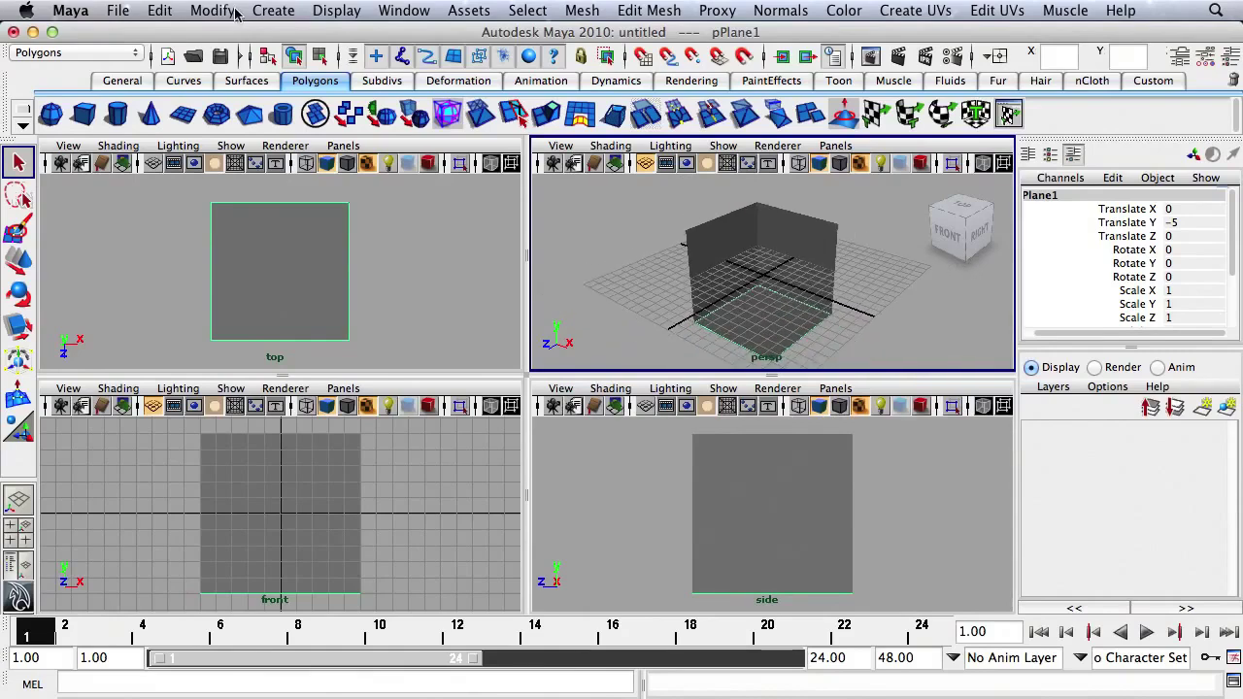
- Open the Hypershade and create three new Lambert materials
click(404, 14)
mouse_move(491, 51)
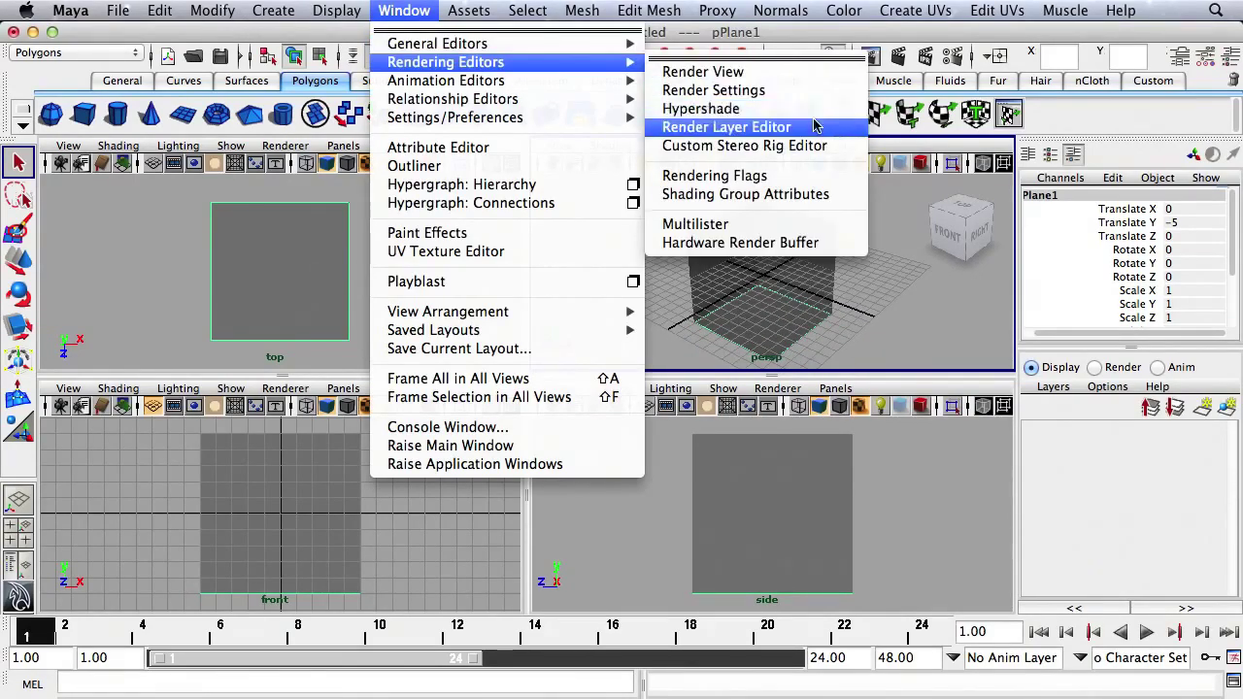
click(801, 109)
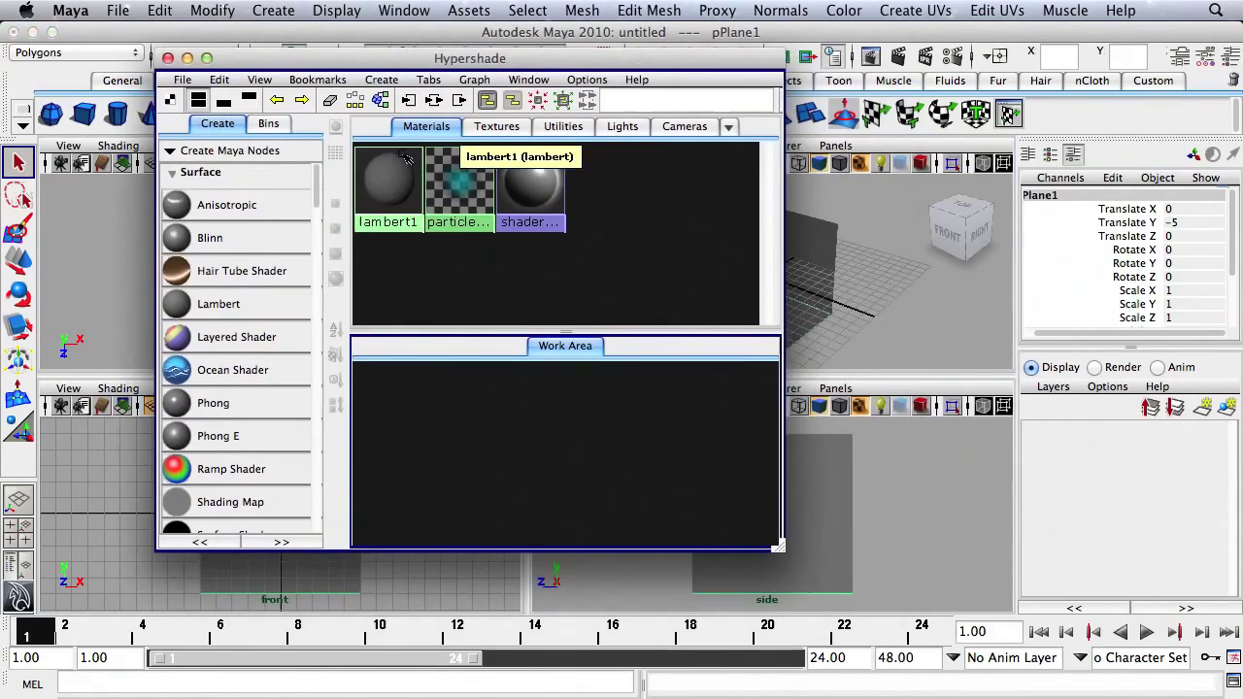
click(214, 307)
click(216, 306)
click(218, 305)
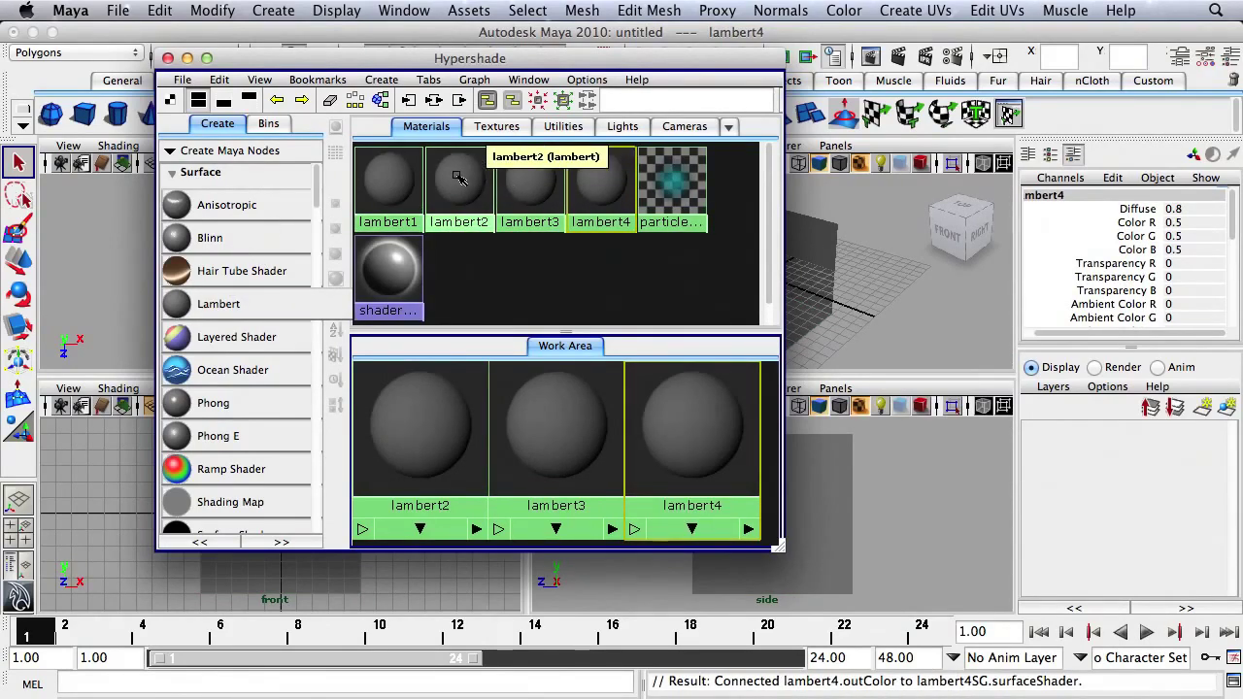
- Open the attributes of the lambert2 material and rename it Front_view_mat
double_click(460, 177)
drag(633, 62, 543, 65)
click(1068, 239)
text(Front_view_mat)
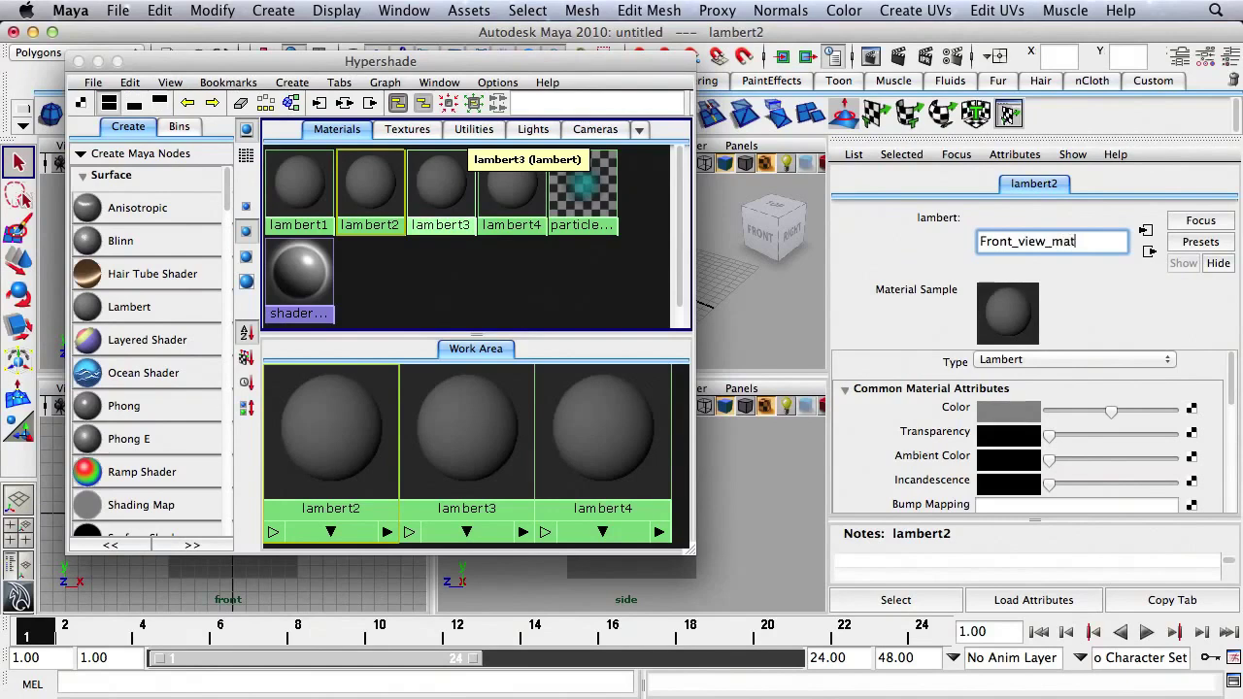
key(Return)
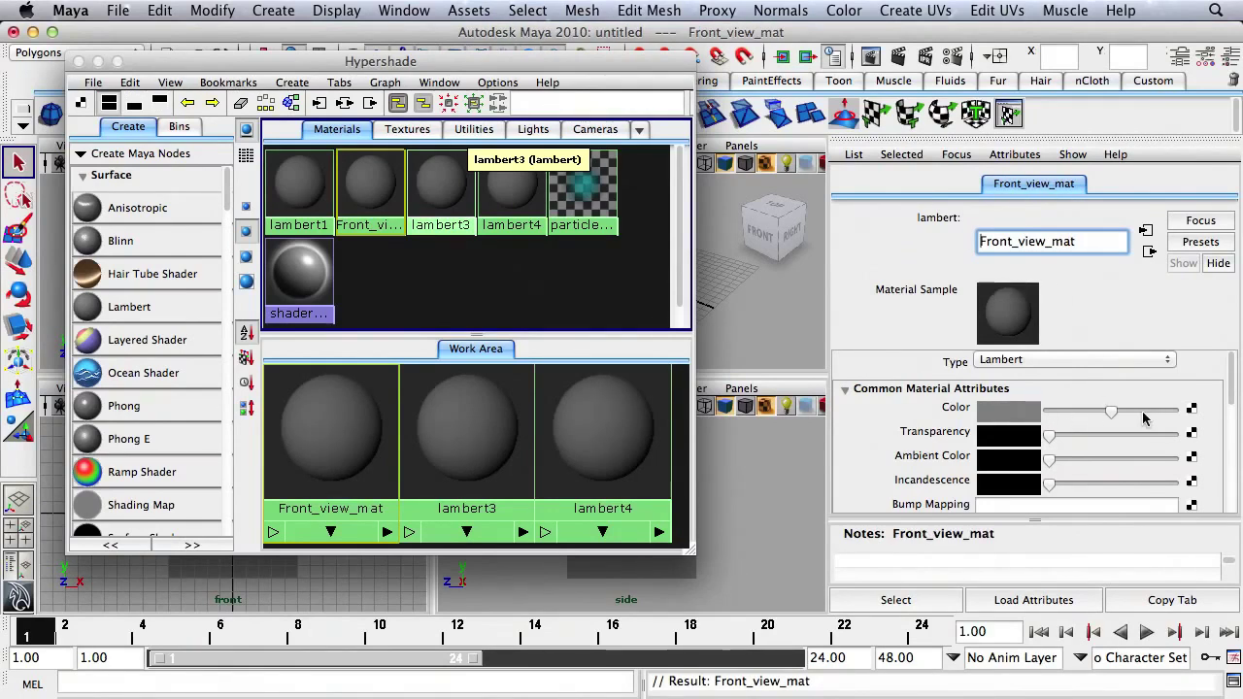
- Map a File texture to the color of Front_view_mat and load HelmOfYngol_front.tif as its image
click(1194, 409)
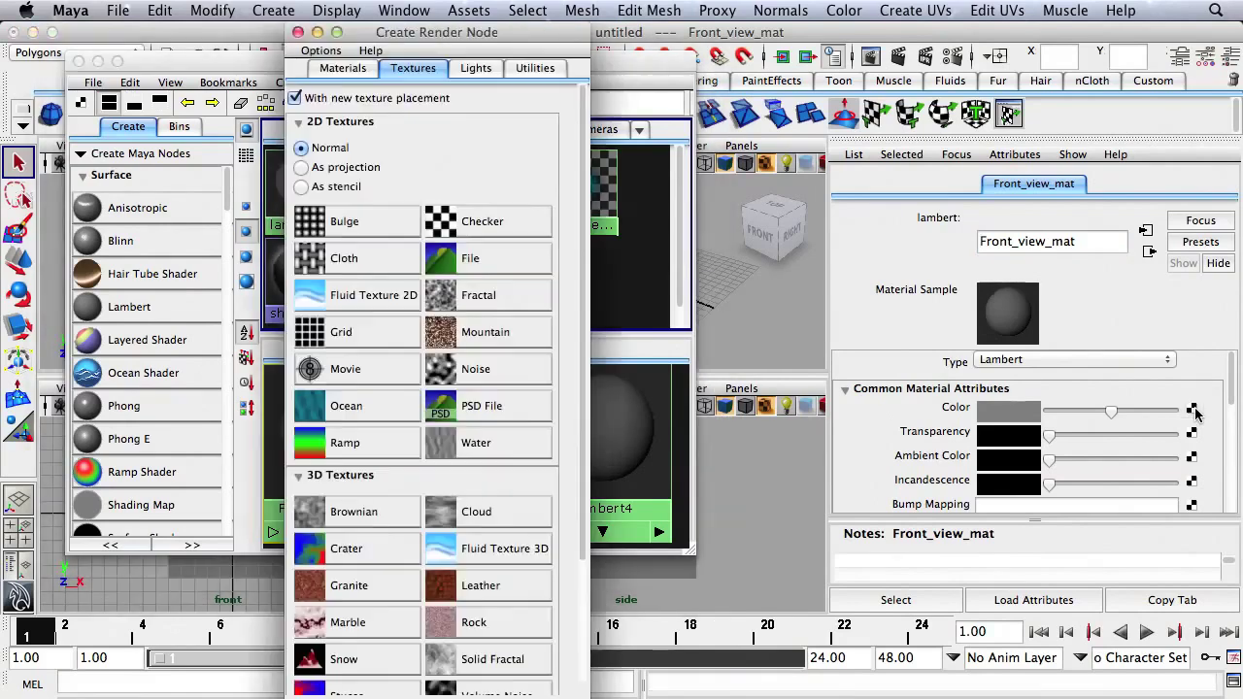
drag(520, 36, 551, 37)
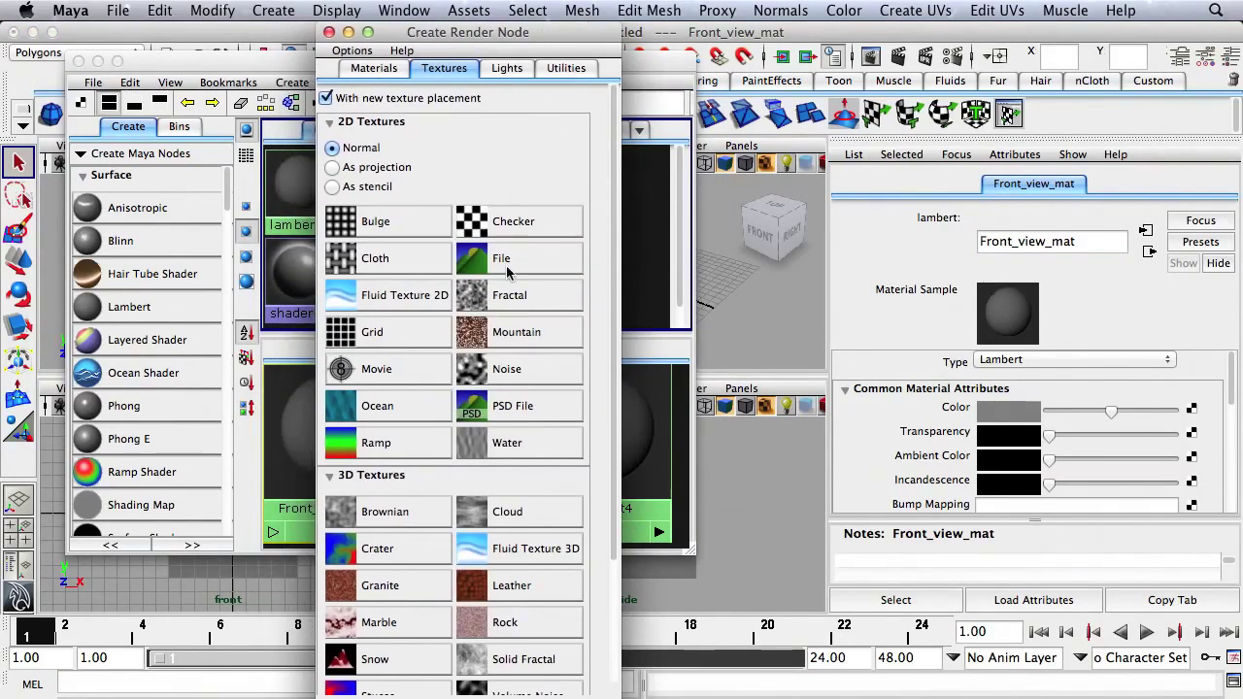
click(502, 261)
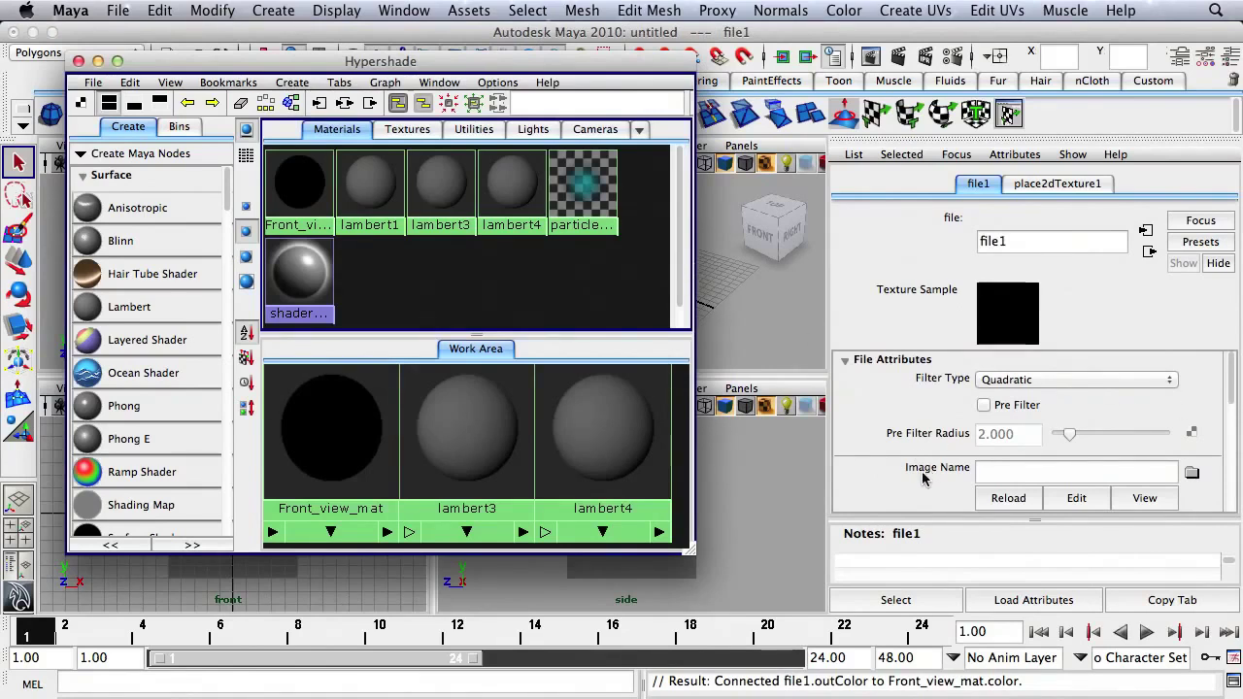
click(1192, 474)
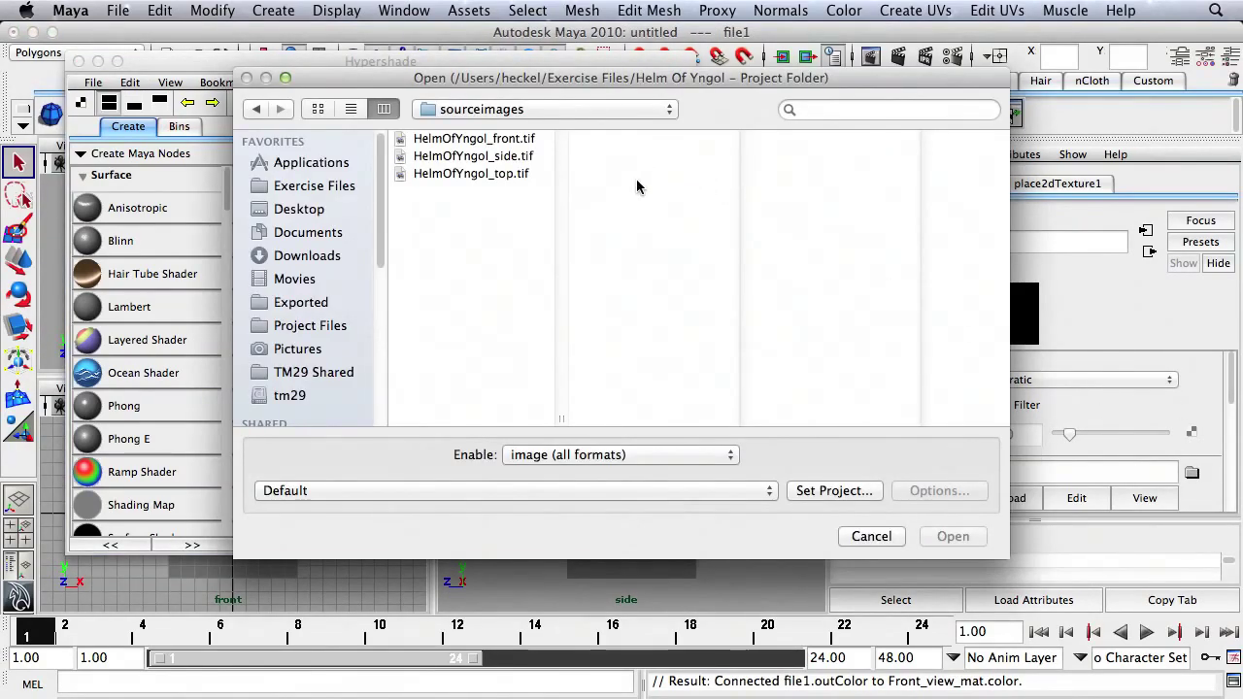
click(464, 139)
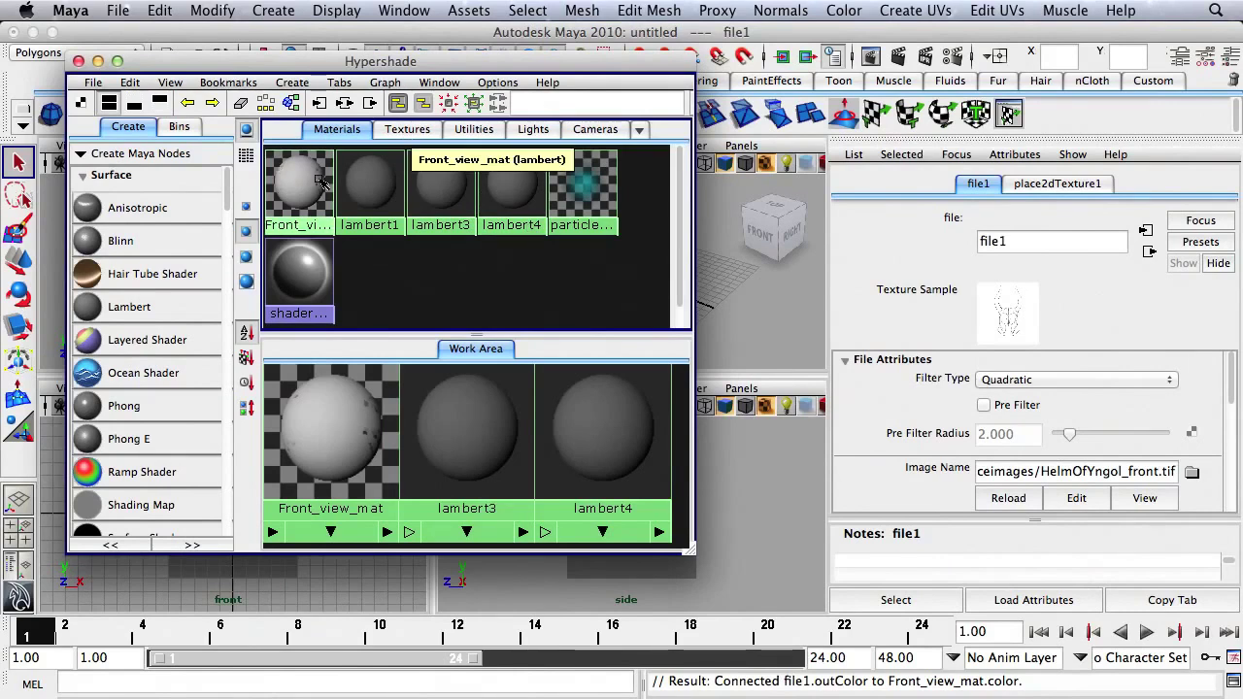
- Rename the lambert3 material to side_view_mat
click(447, 189)
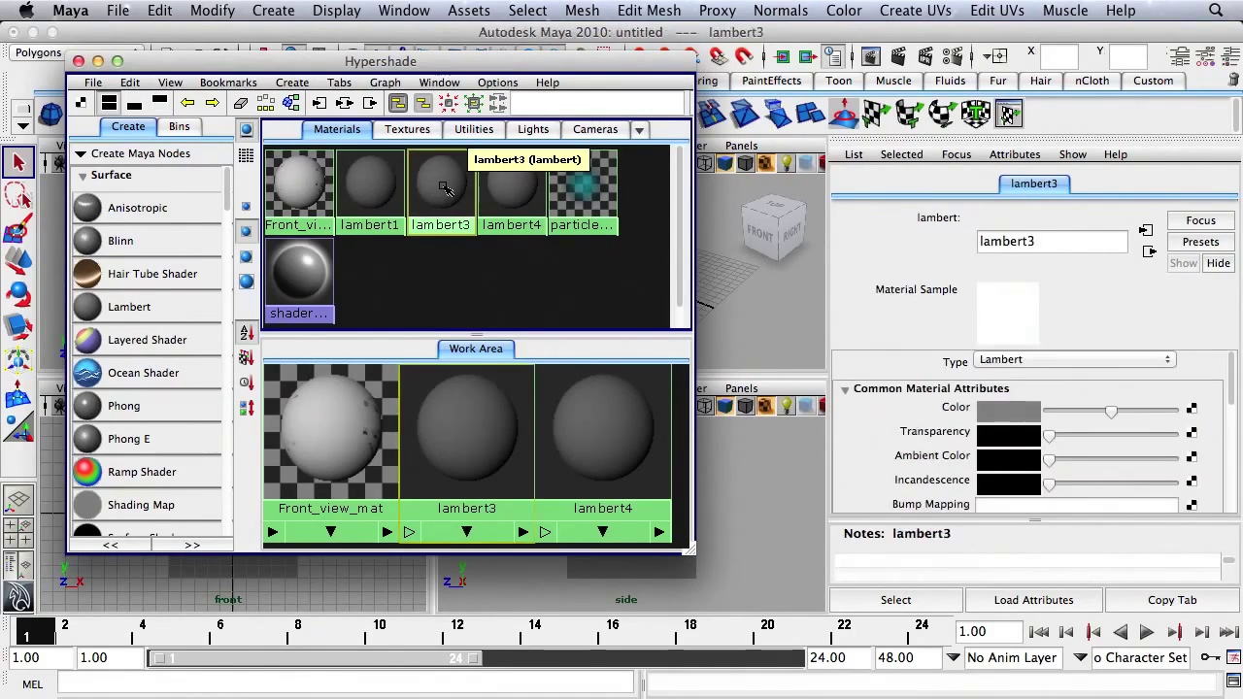
text(s)
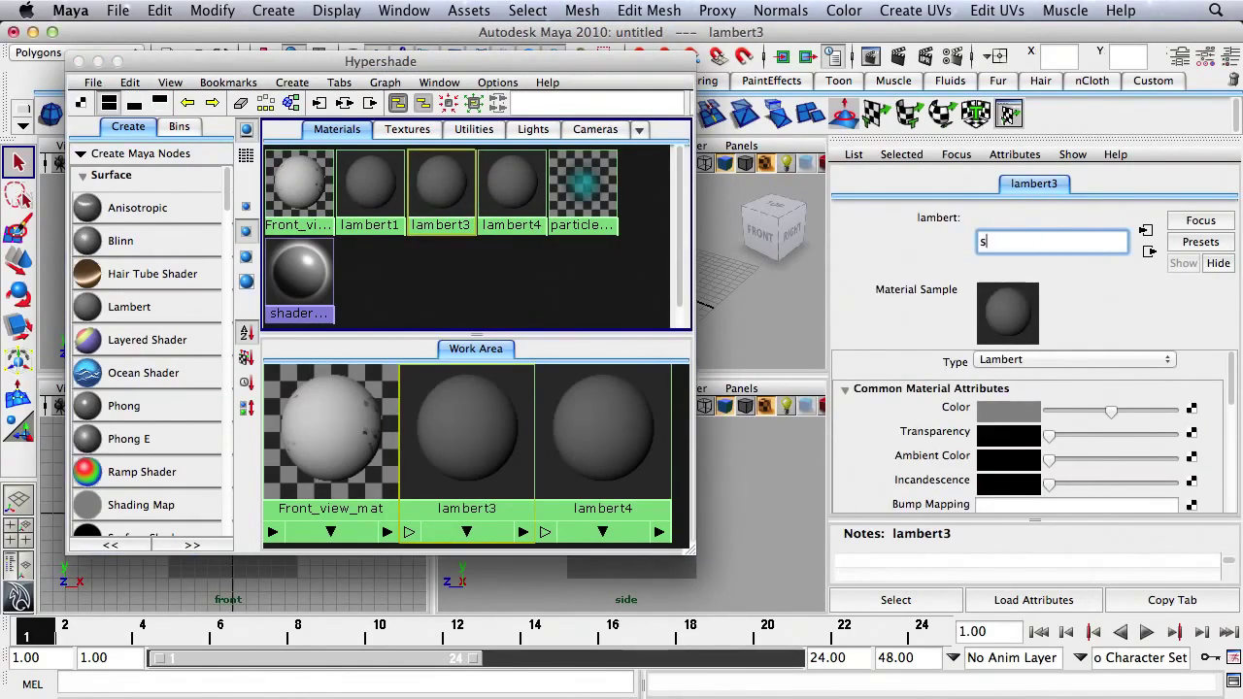
text(ide_view_mat)
key(Return)
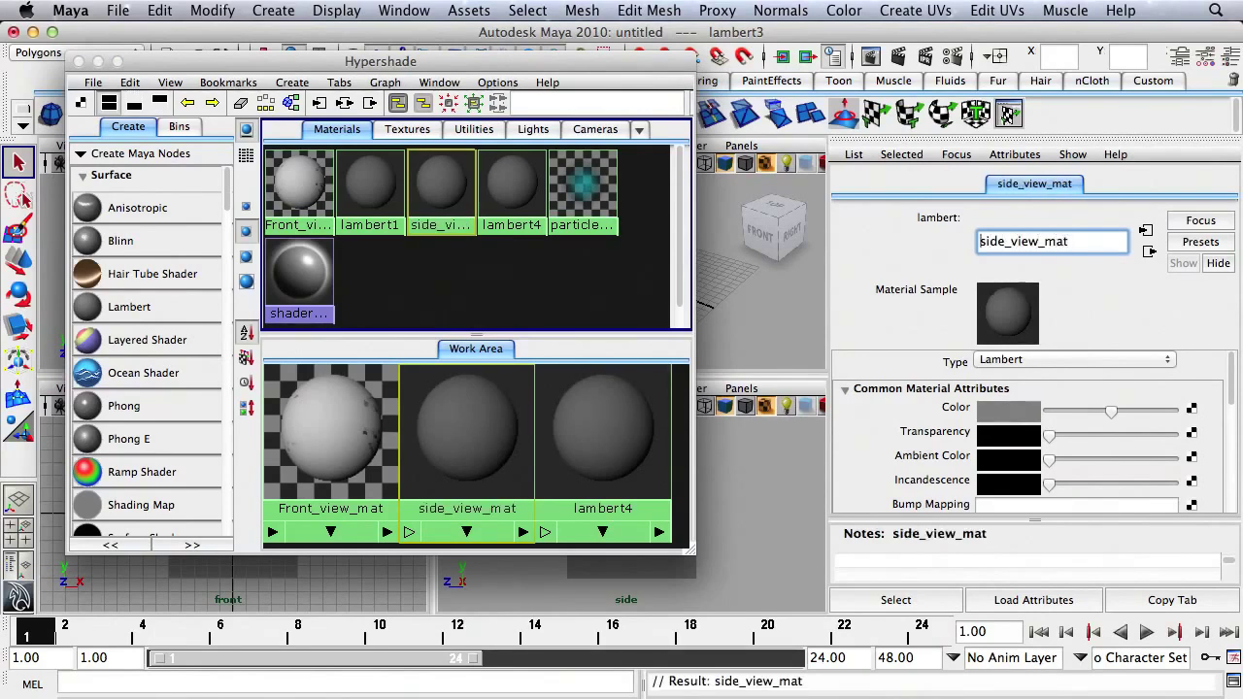
- Map a File texture to the color of side_view_mat and load HelmOfYngol_side.tif as its image
click(1194, 412)
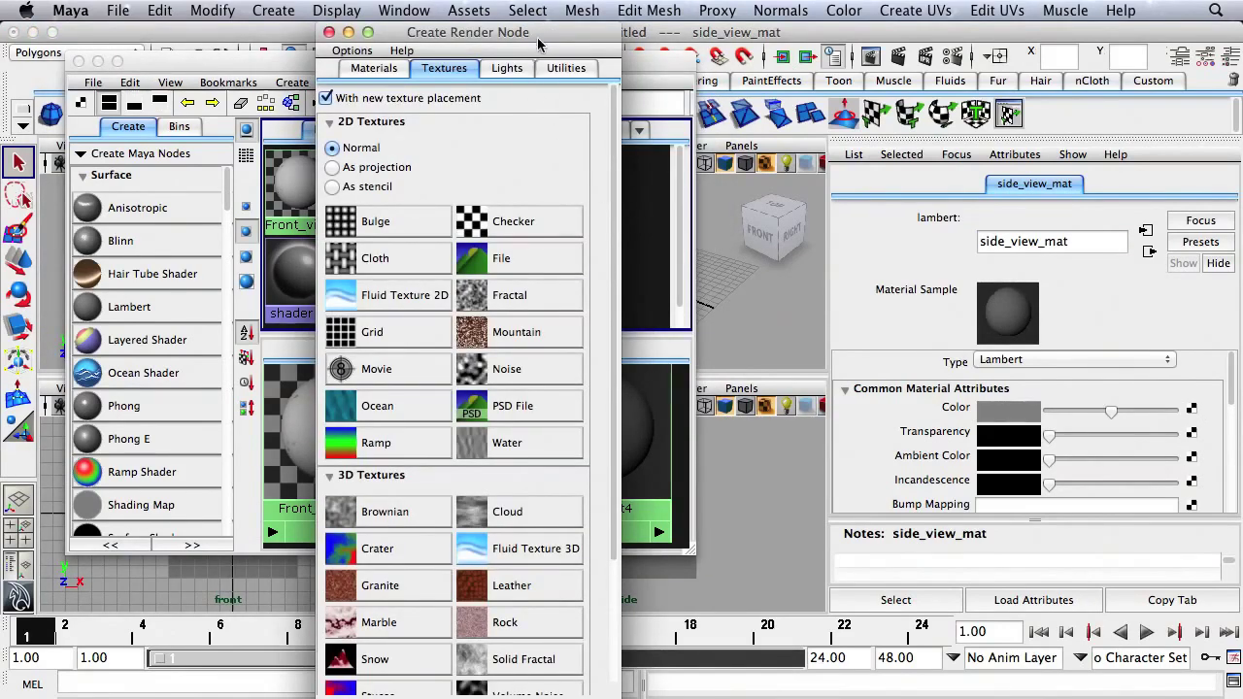
drag(538, 39, 559, 35)
click(541, 262)
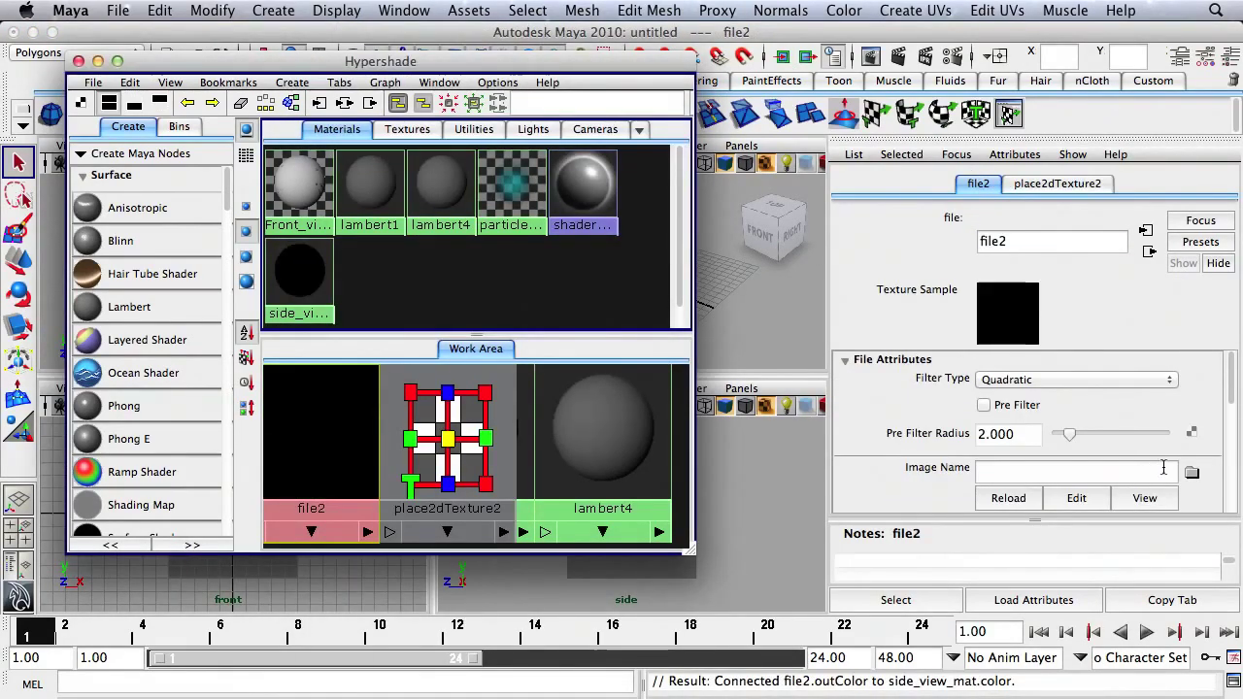
click(1191, 473)
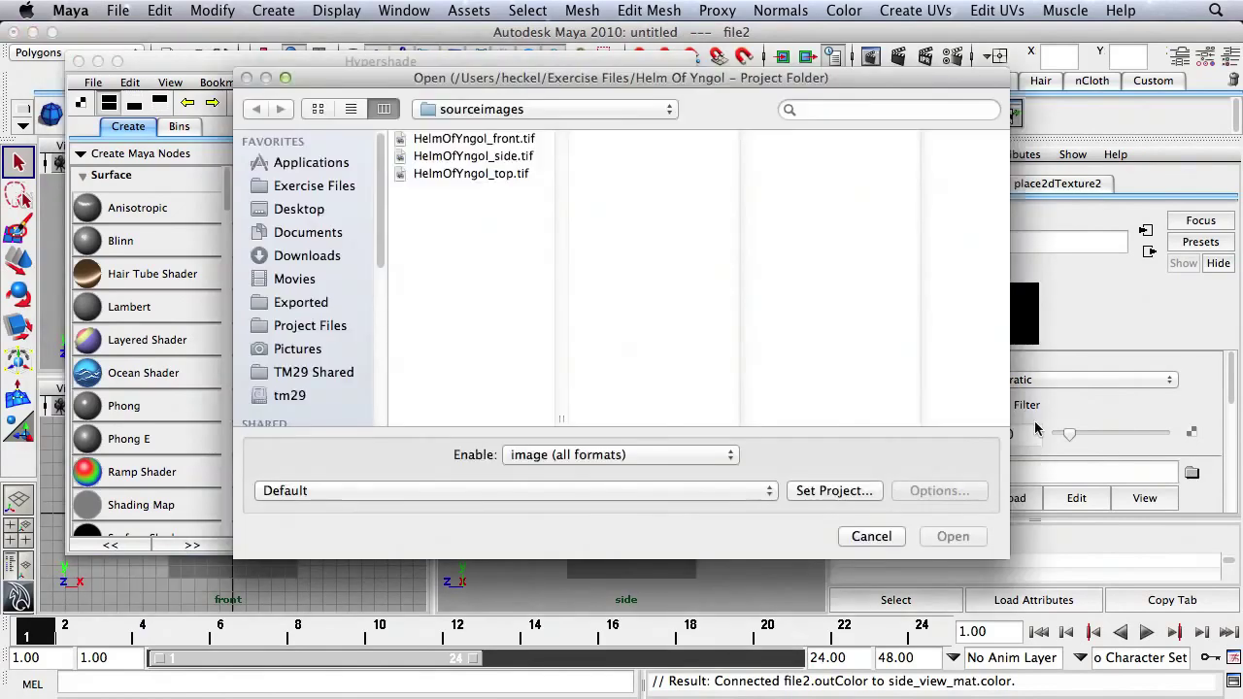
click(500, 158)
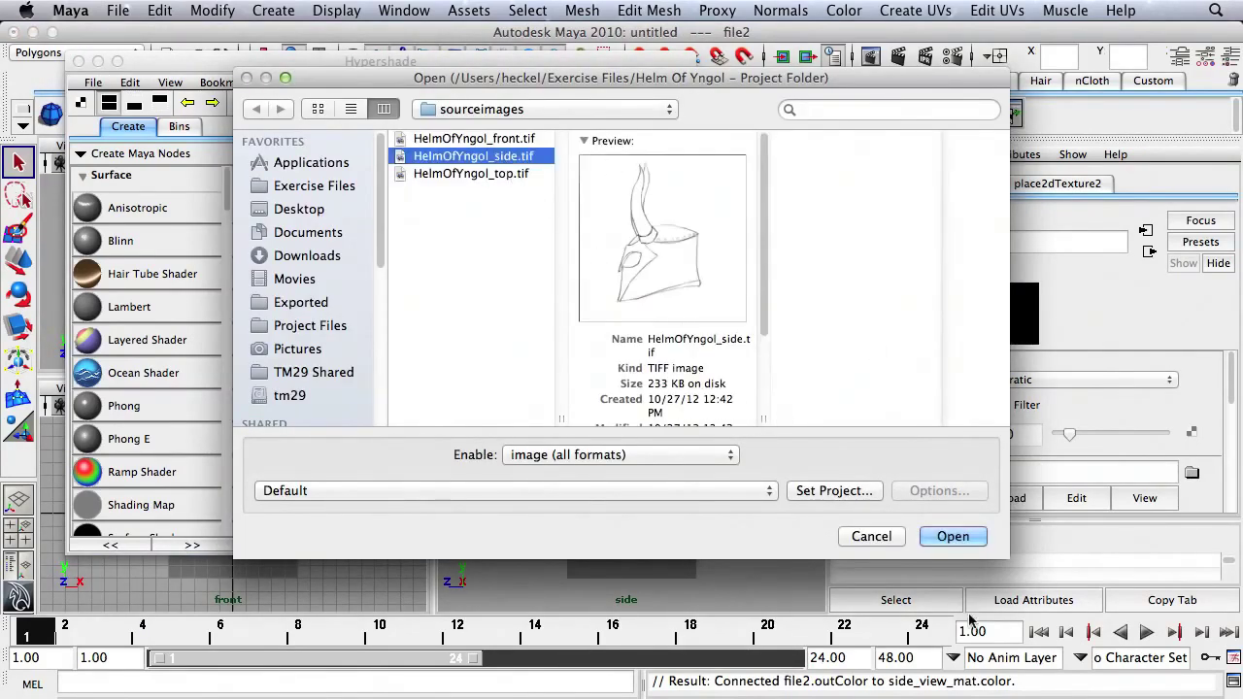
click(950, 537)
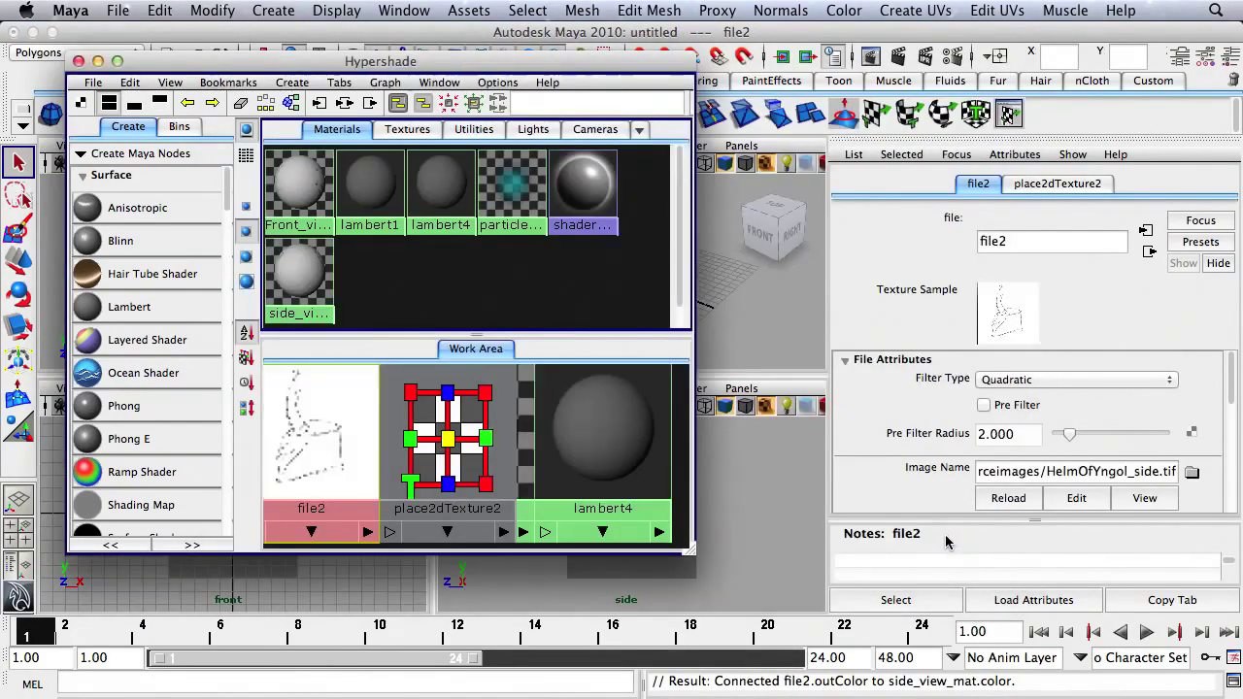
- Rename the lambert4 material to top_view_mat
click(449, 192)
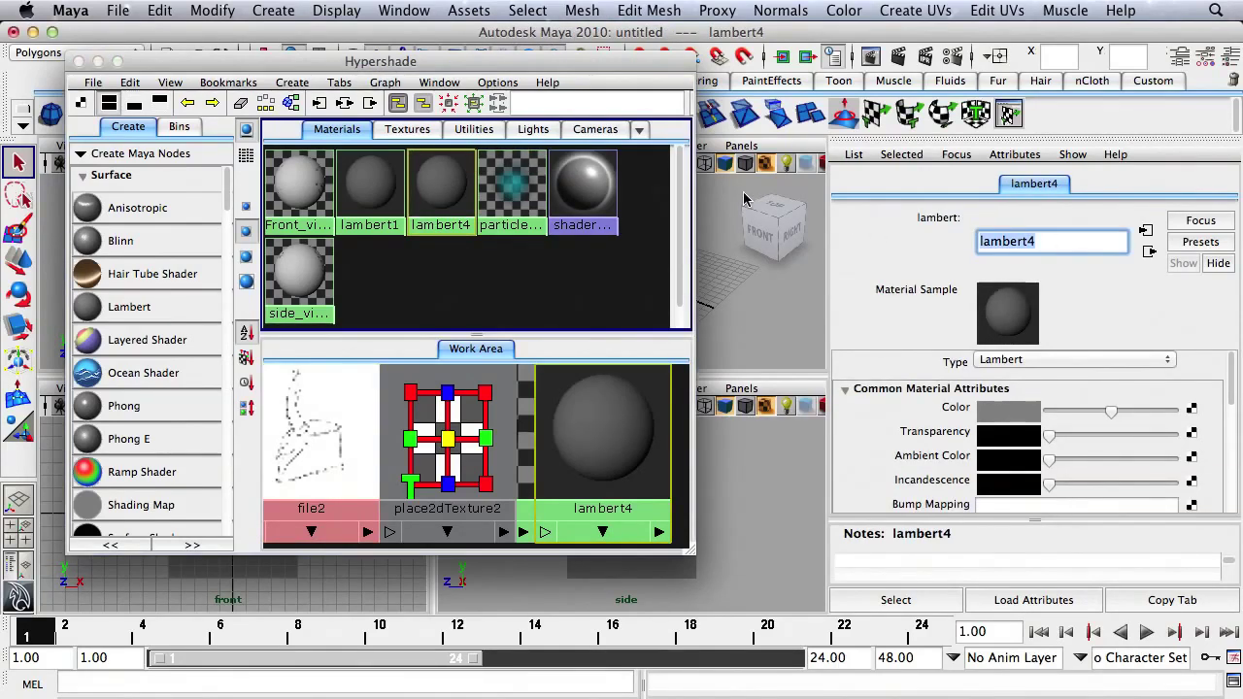
text(top_view)
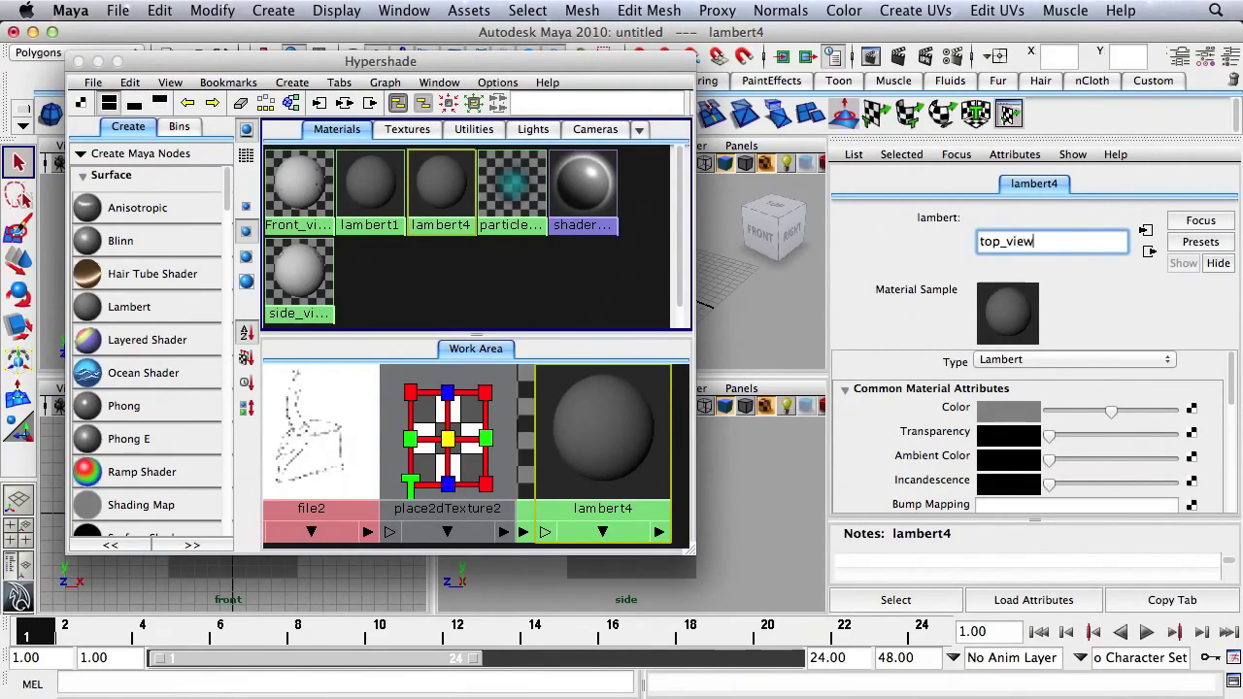
text(_mat)
key(Return)
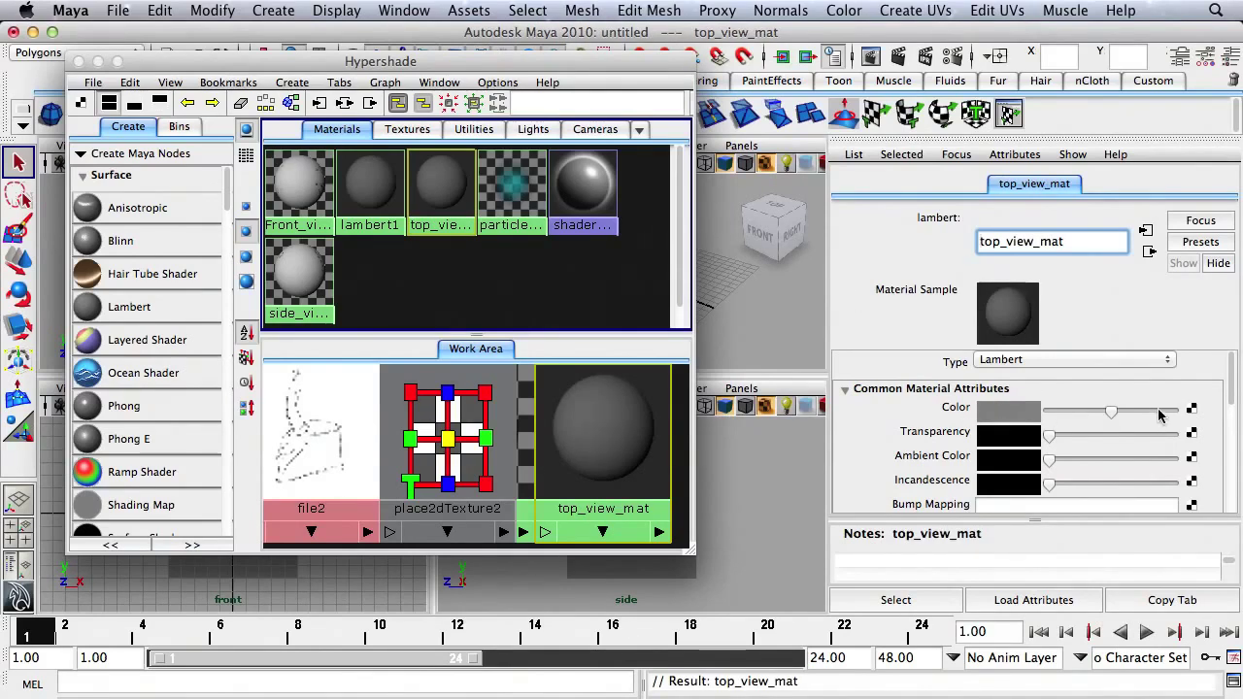
- Map a File texture to the color of top_view_mat and load HelmOfYngol_top.tif as its image
click(1191, 408)
click(536, 257)
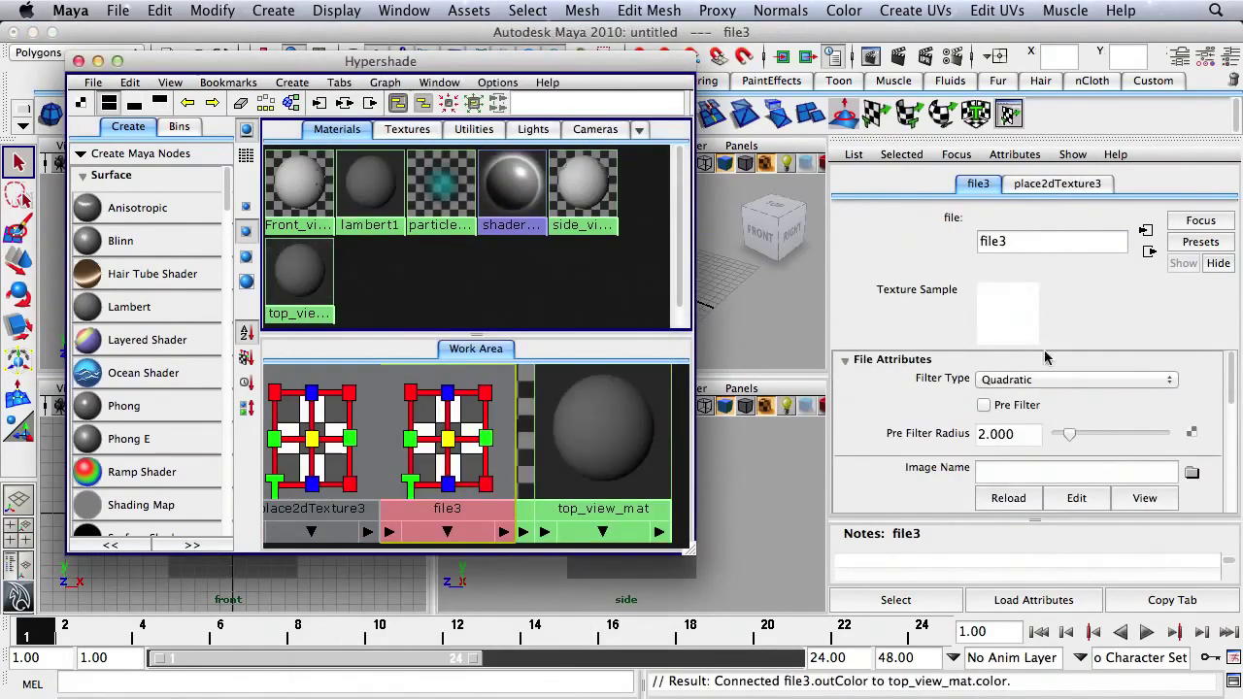
click(1192, 473)
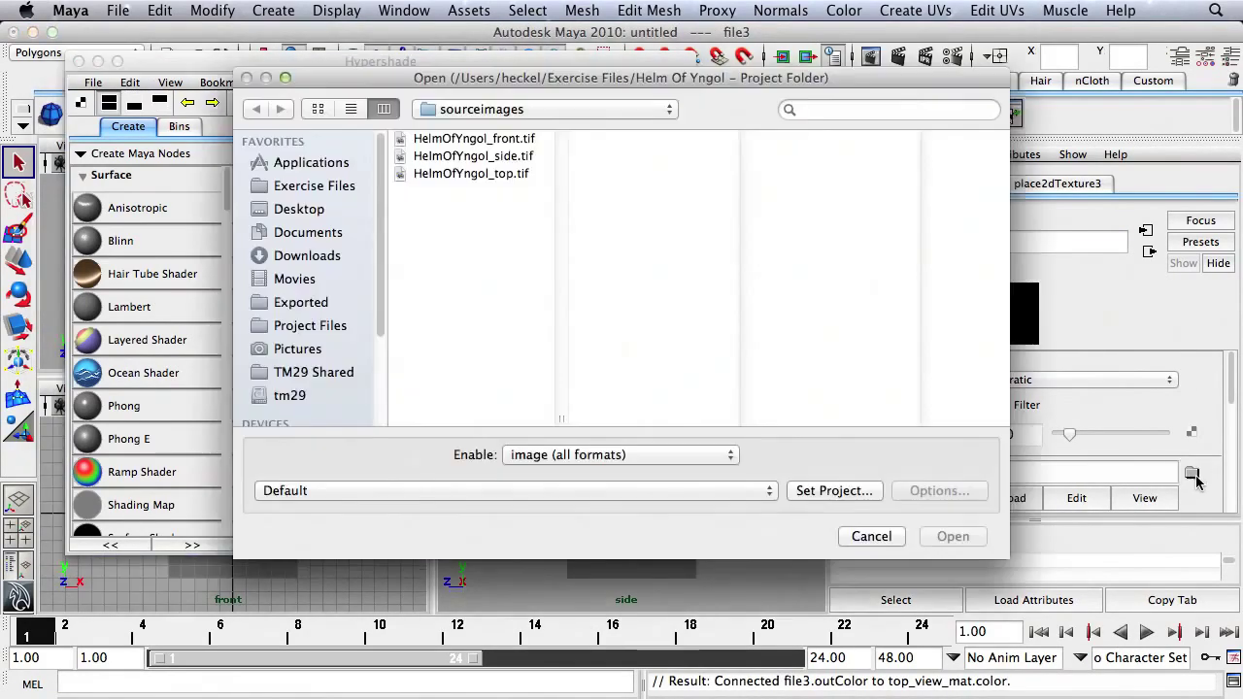
click(504, 173)
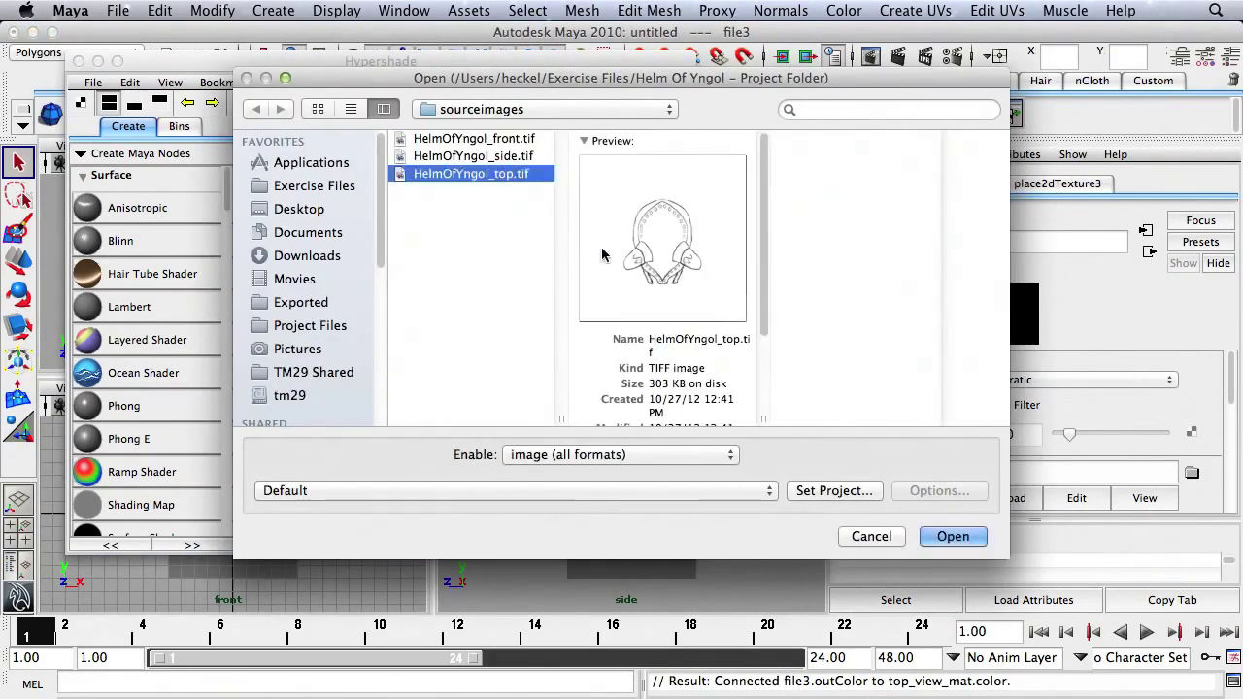
click(952, 536)
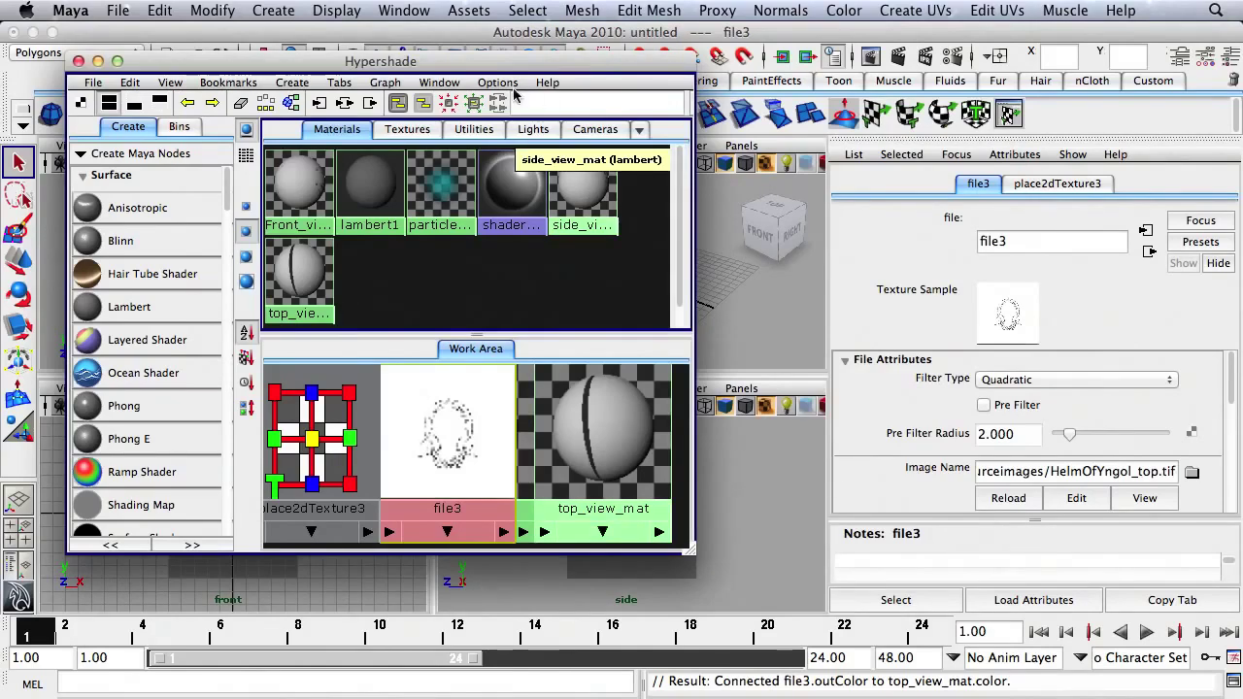
- Assign top_view_mat, Front_view_mat and side_view_mat to the matching planes in the top, front and side views, and close the Hypershade
drag(454, 58, 1075, 42)
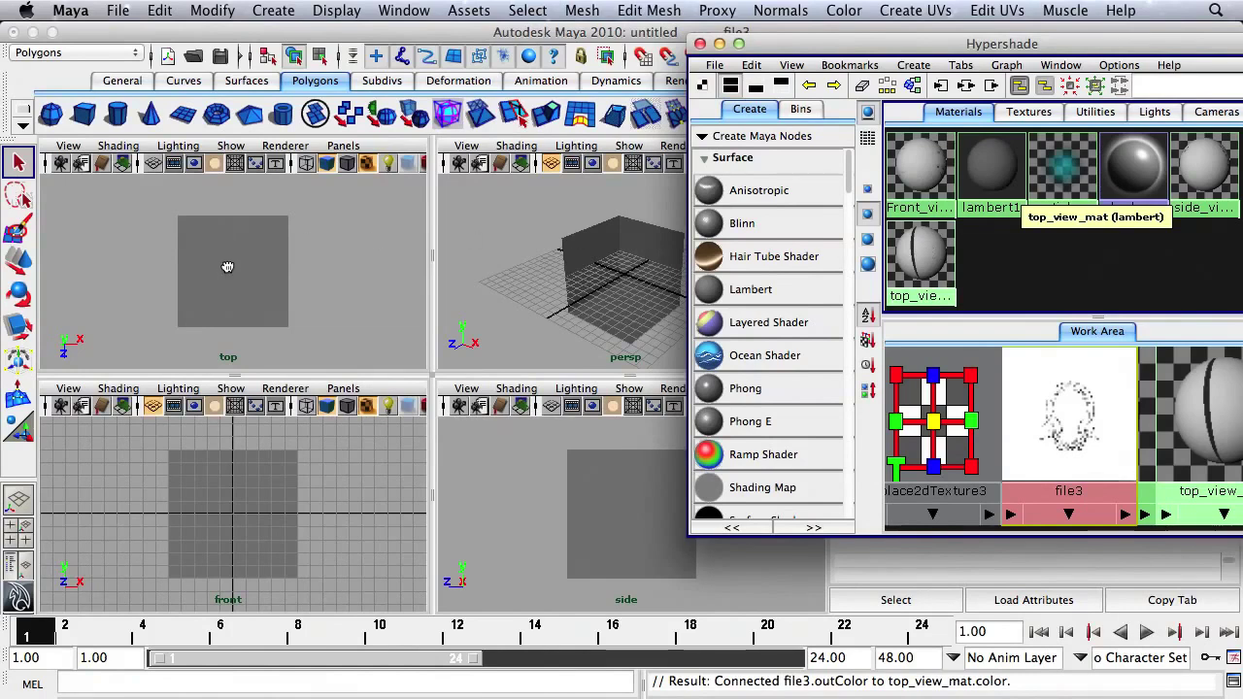
middle_drag(228, 267, 228, 269)
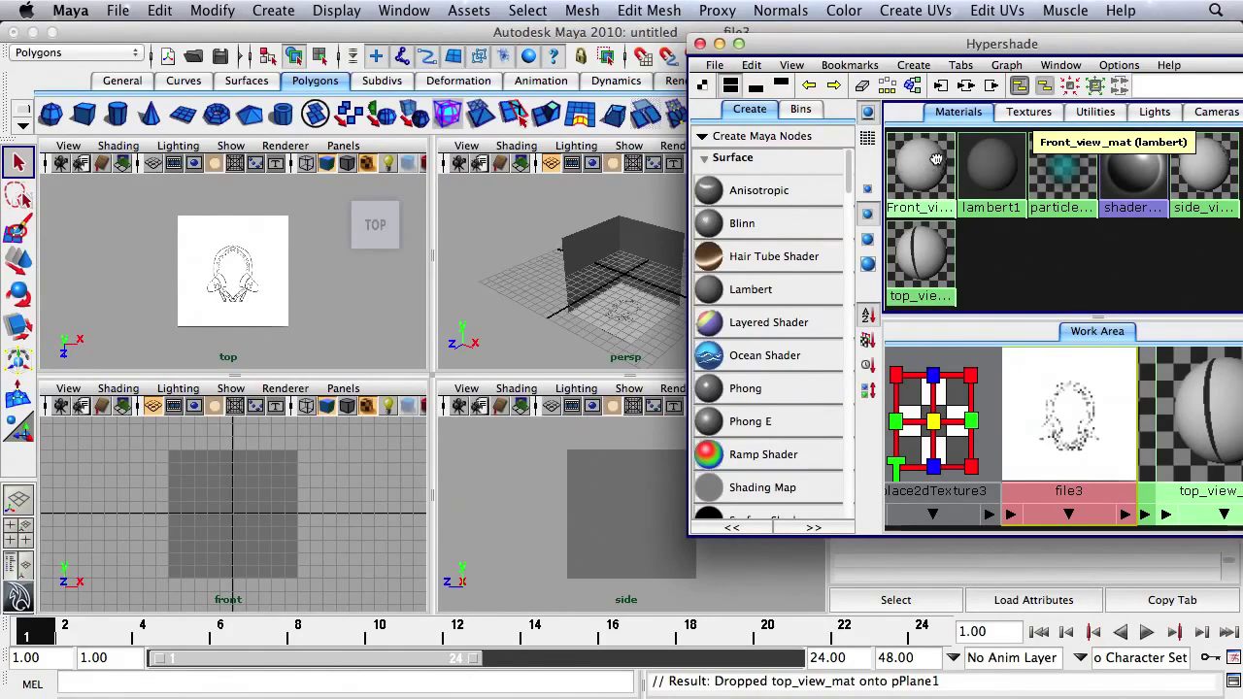
middle_drag(155, 488, 247, 535)
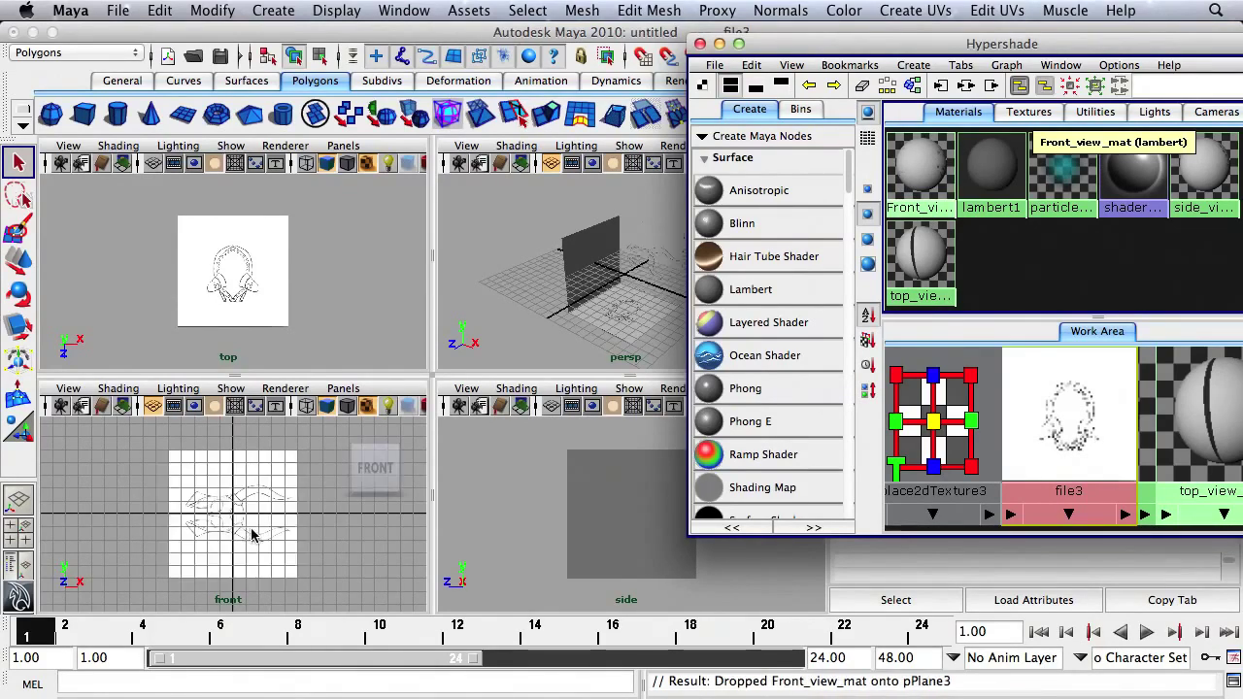
mouse_move(1037, 46)
mouse_down()
mouse_move(998, 39)
mouse_move(1031, 34)
mouse_up()
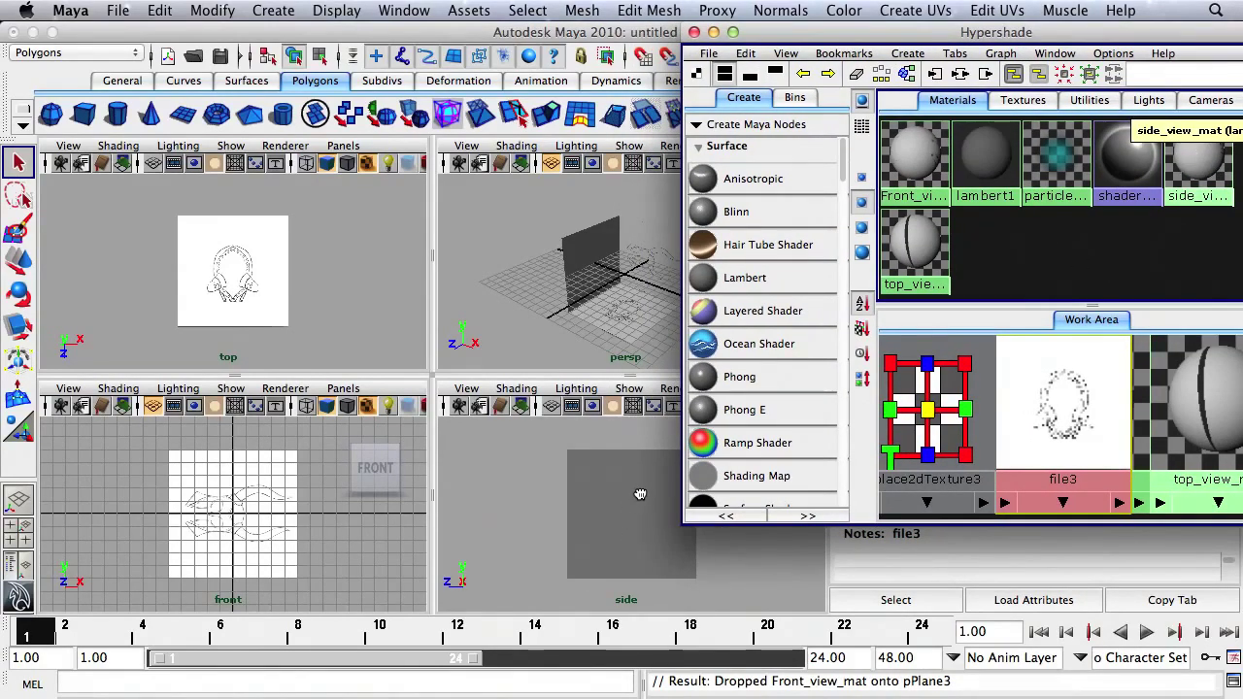
middle_drag(640, 494, 640, 497)
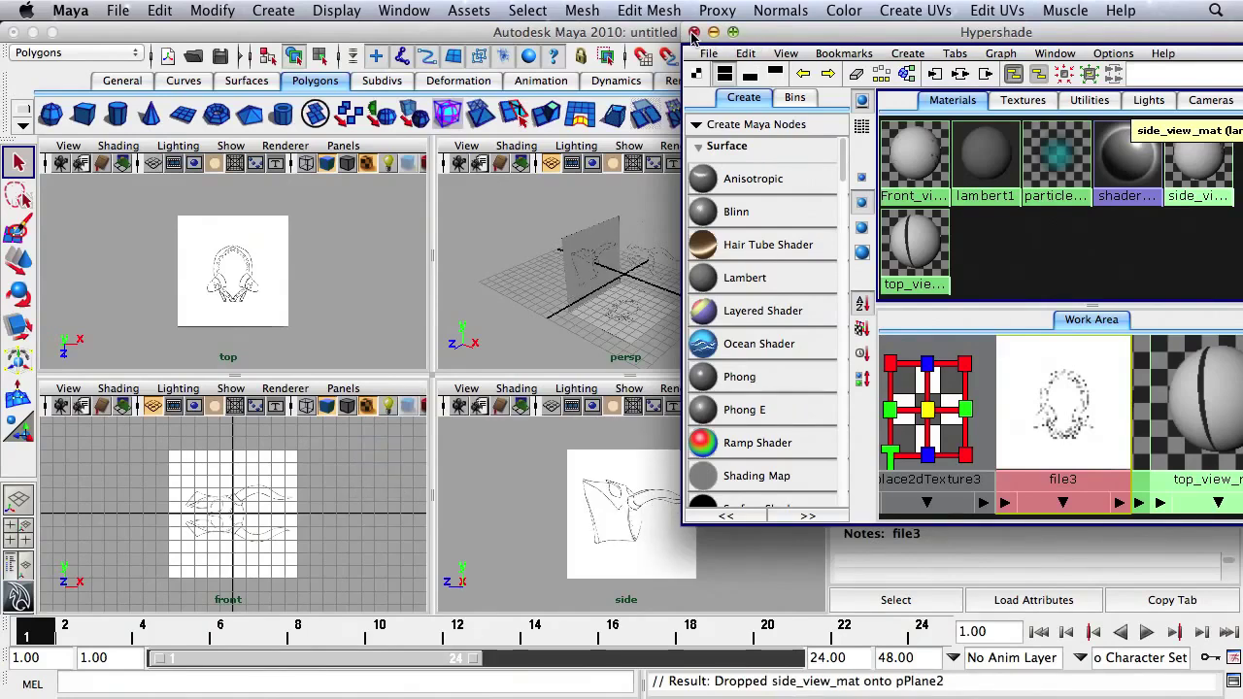
click(693, 32)
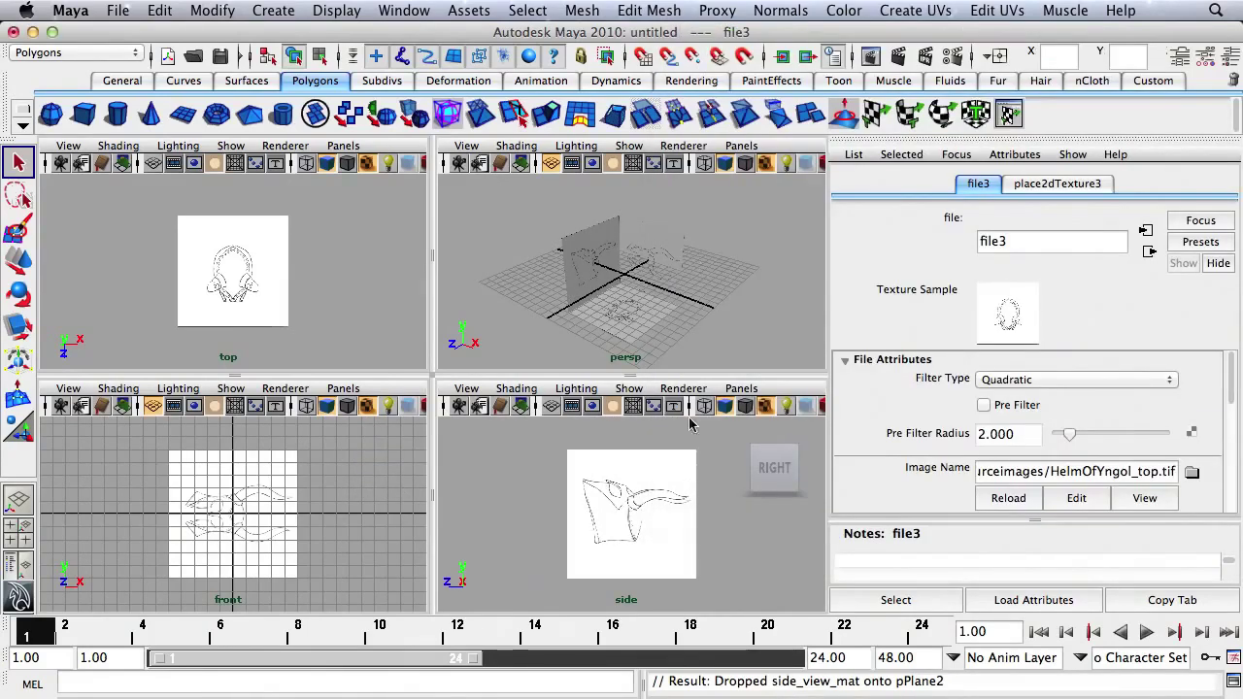
- Rotate the side reference plane so its helmet drawing stands upright, setting Rotate Y to 90
click(692, 527)
key(e)
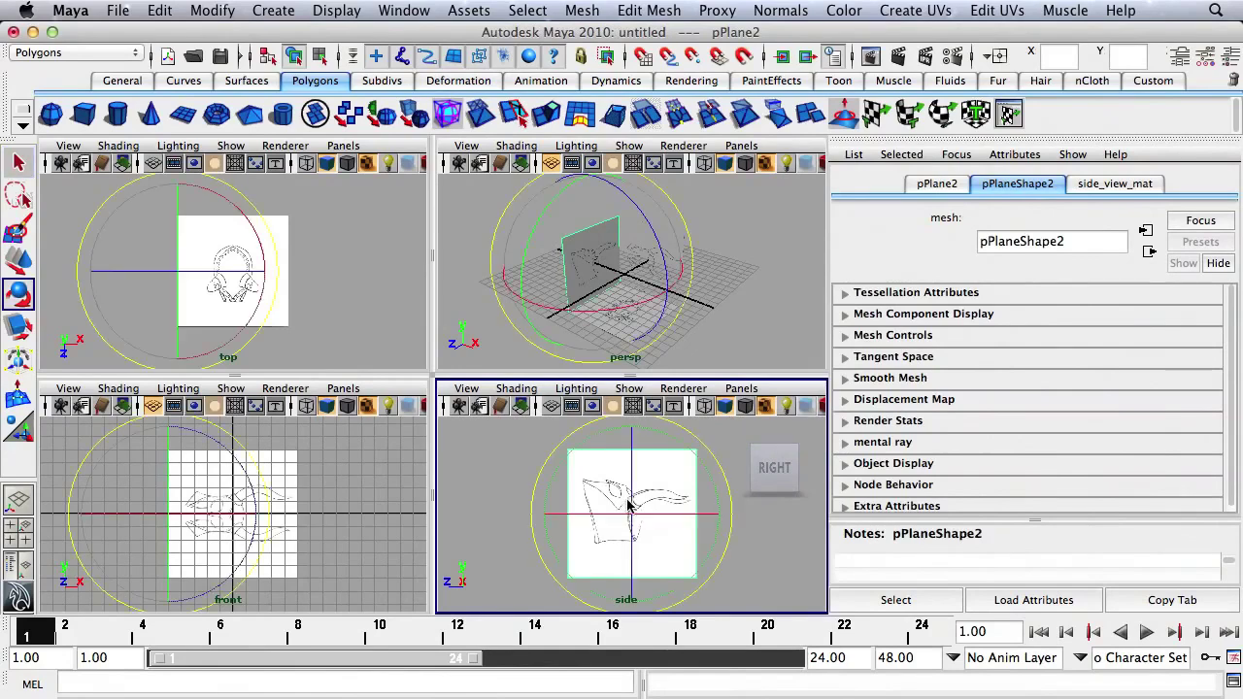
drag(675, 440, 497, 456)
click(1222, 55)
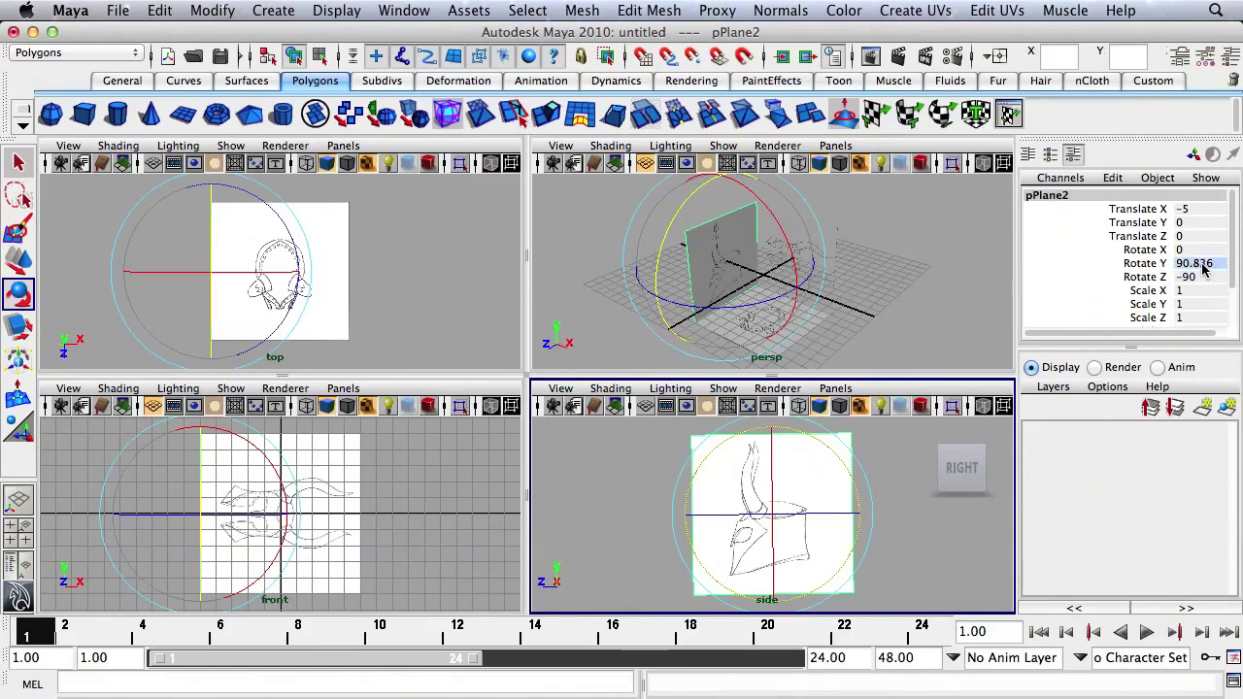
click(1203, 265)
text(90)
key(Return)
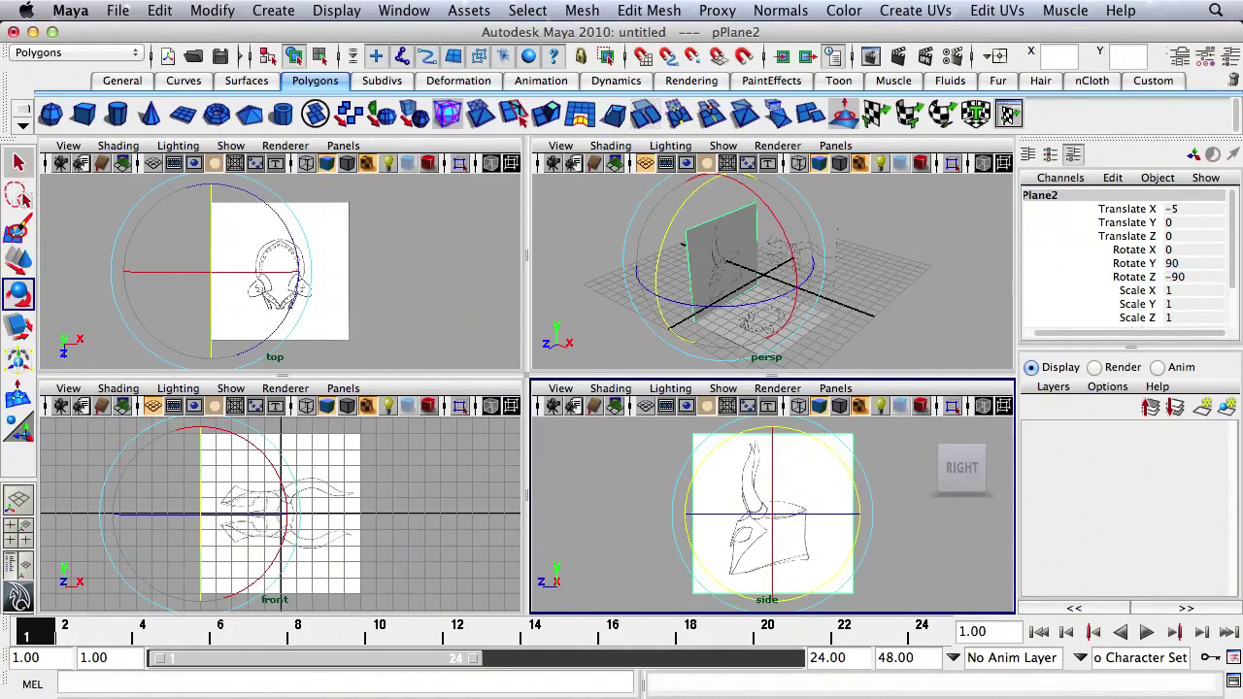
- Rotate the front reference plane so its helmet drawing stands upright, setting Rotate Z to 0
click(871, 266)
click(806, 254)
drag(874, 250, 785, 157)
double_click(1200, 276)
text(0)
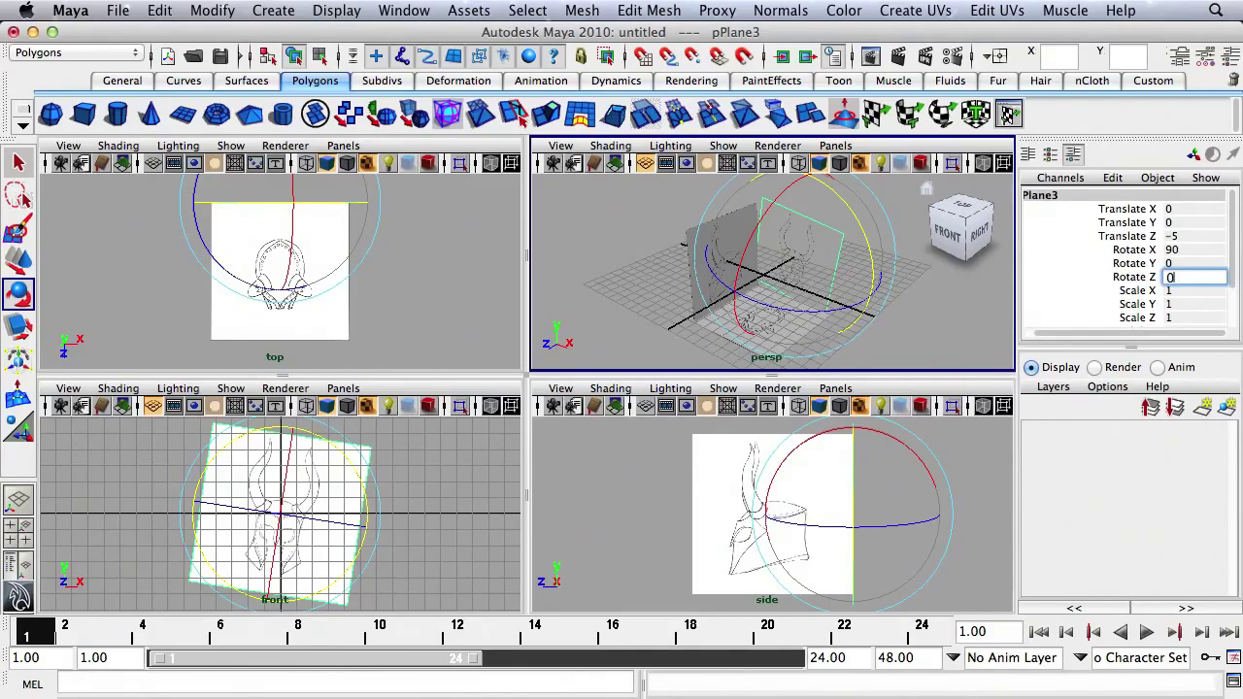
key(Return)
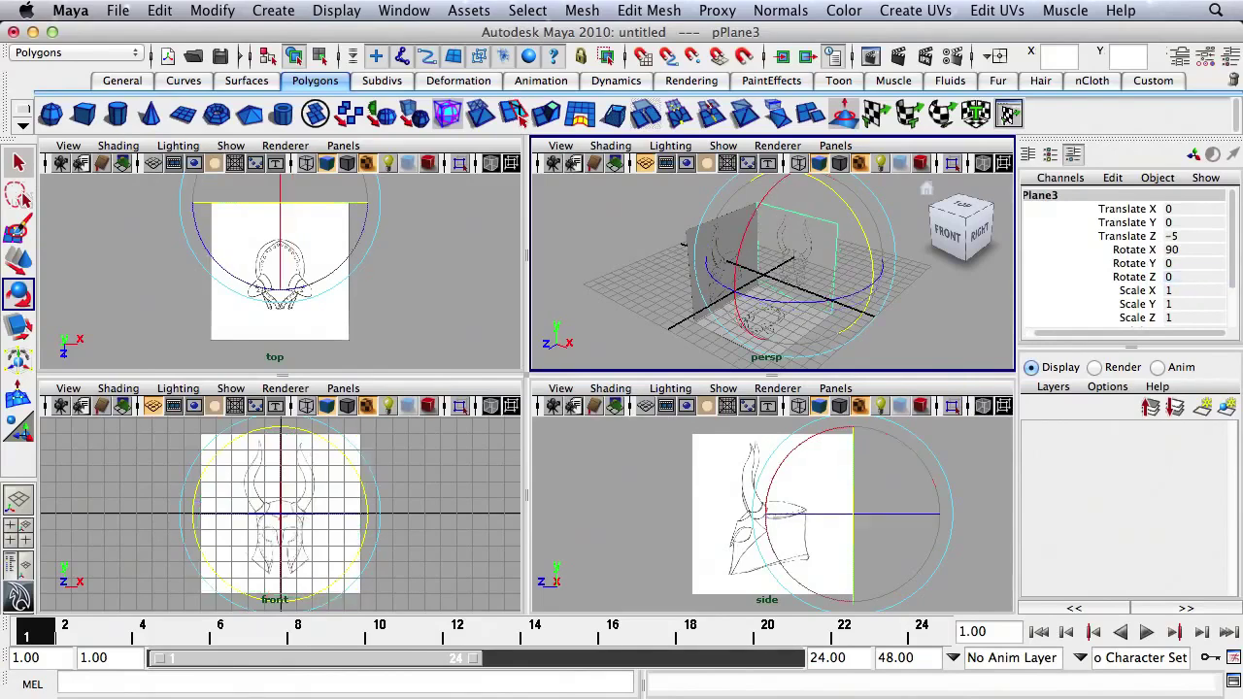
- Examine the alignment of the three reference planes in perspective and the helmet drawing up close in the front view
click(920, 294)
alt+drag(893, 216, 903, 266)
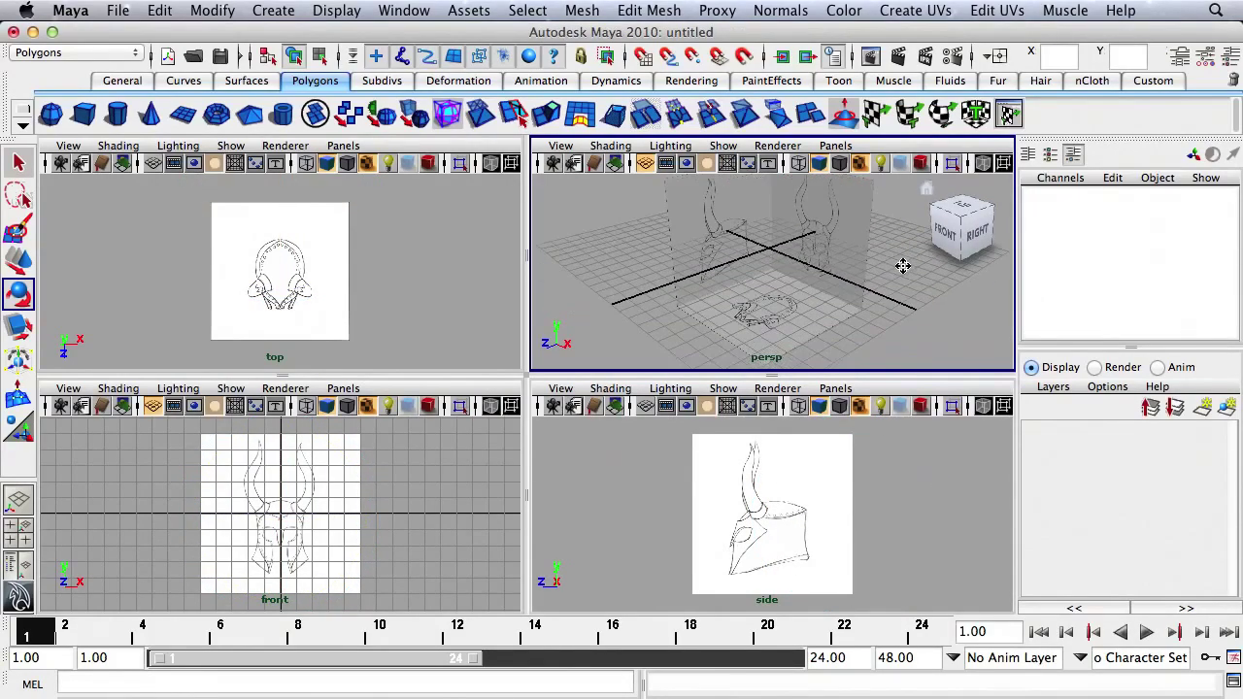
scroll(453, 514, up, 8)
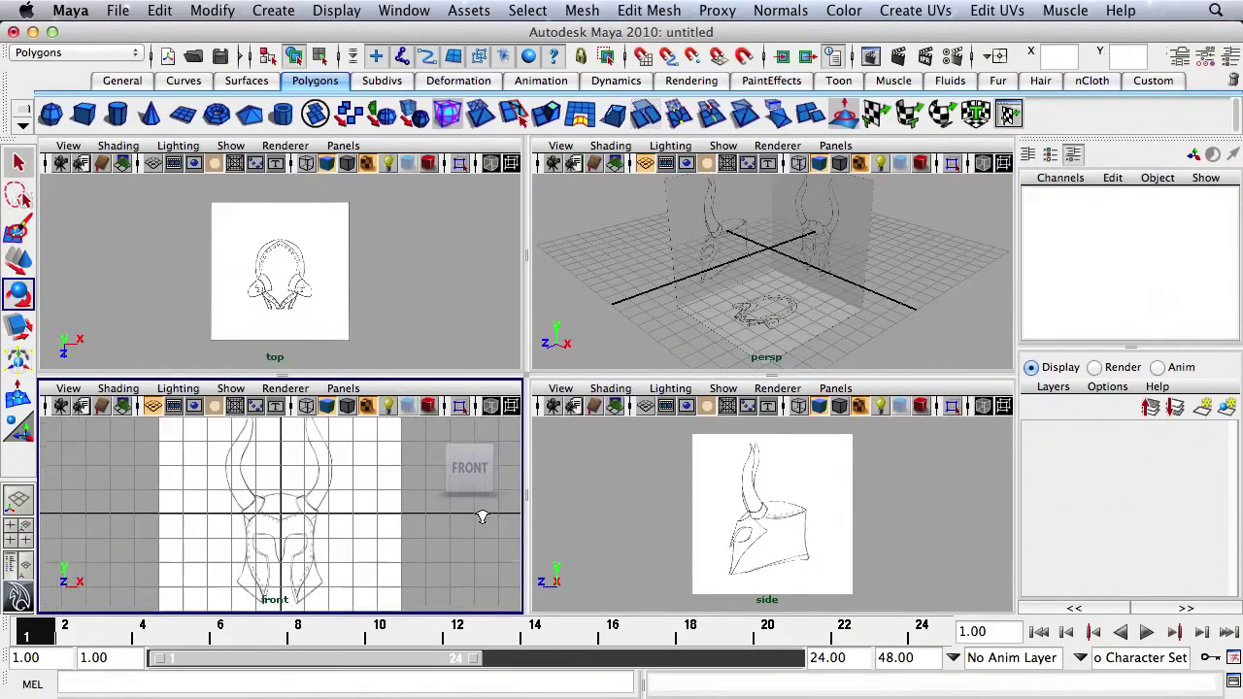
scroll(395, 525, down, 5)
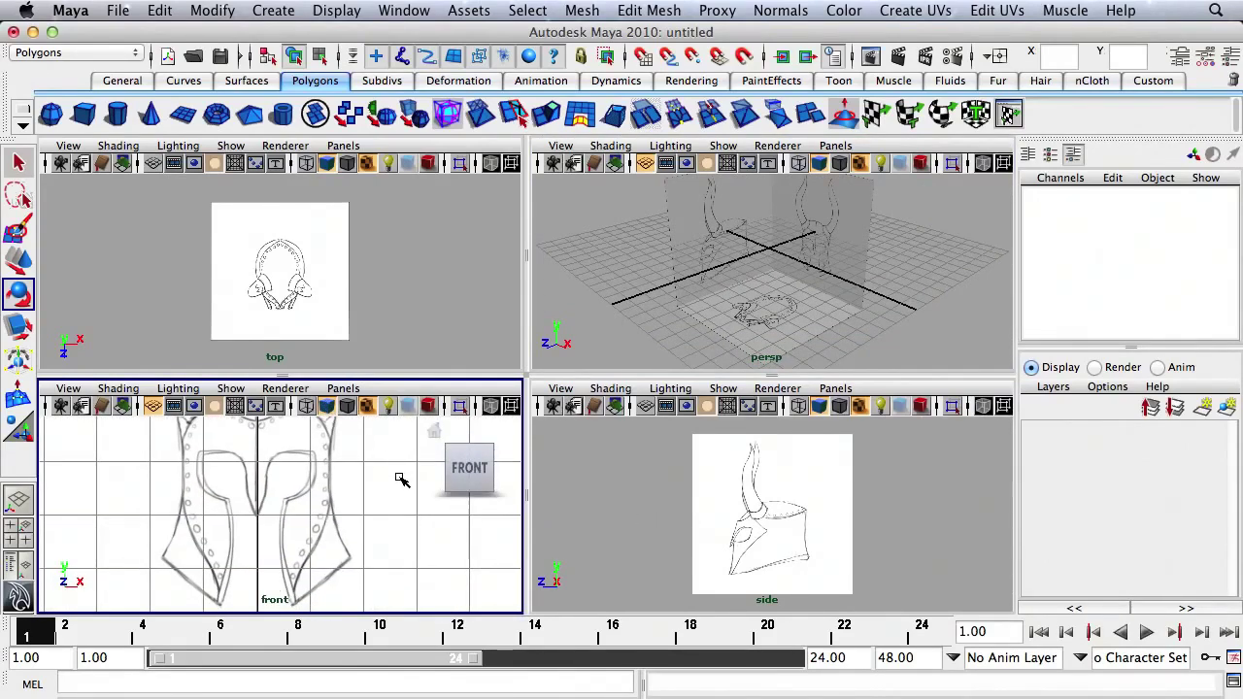
scroll(860, 509, up, 2)
scroll(860, 510, down, 2)
scroll(305, 480, down, 3)
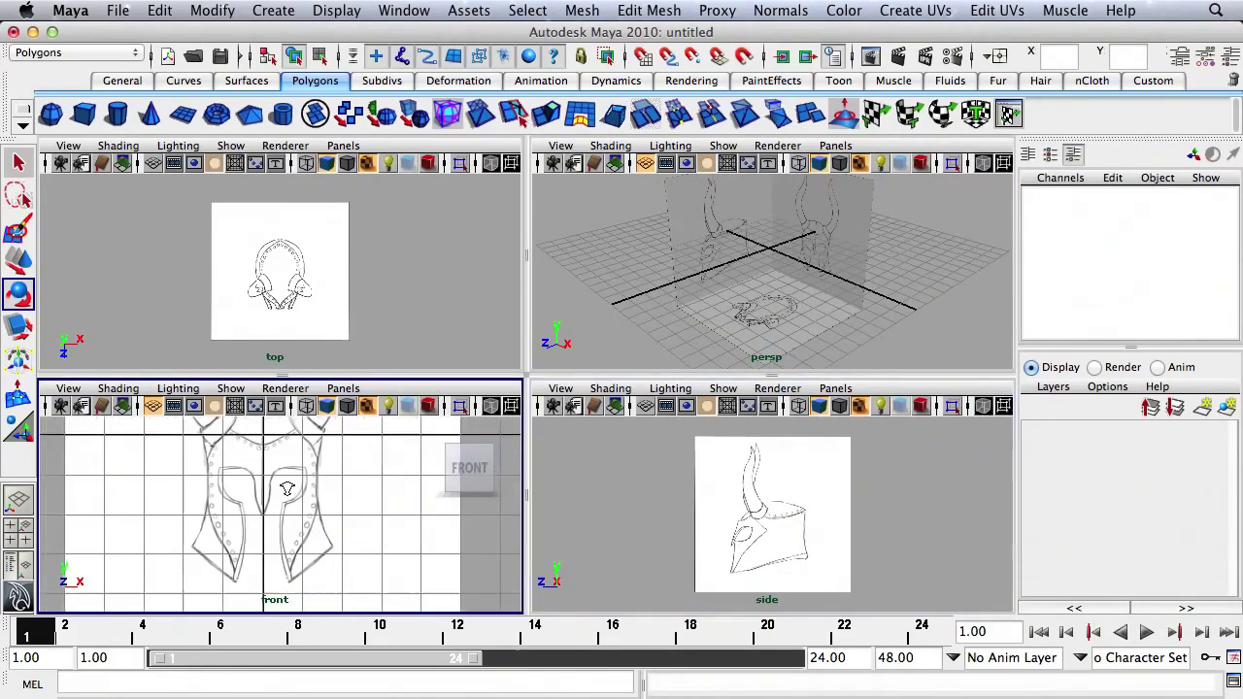
scroll(818, 262, down, 4)
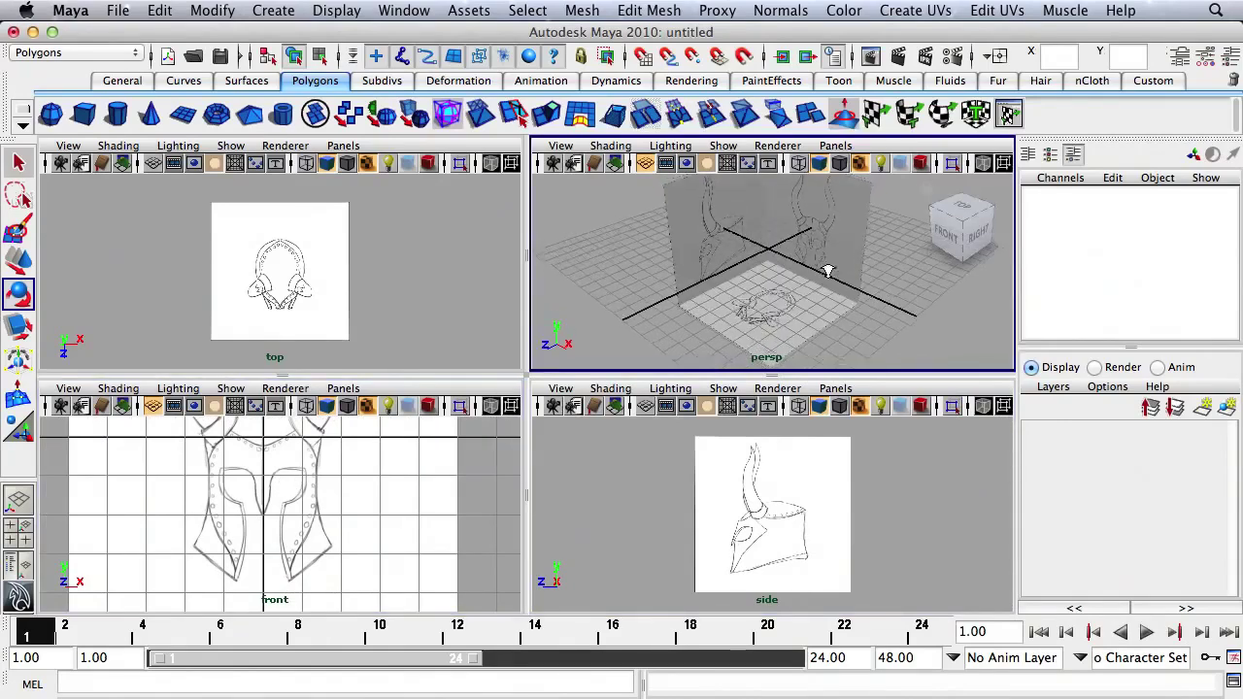
- Put all three reference planes on a new display layer and name it ref_layer
drag(833, 260, 679, 344)
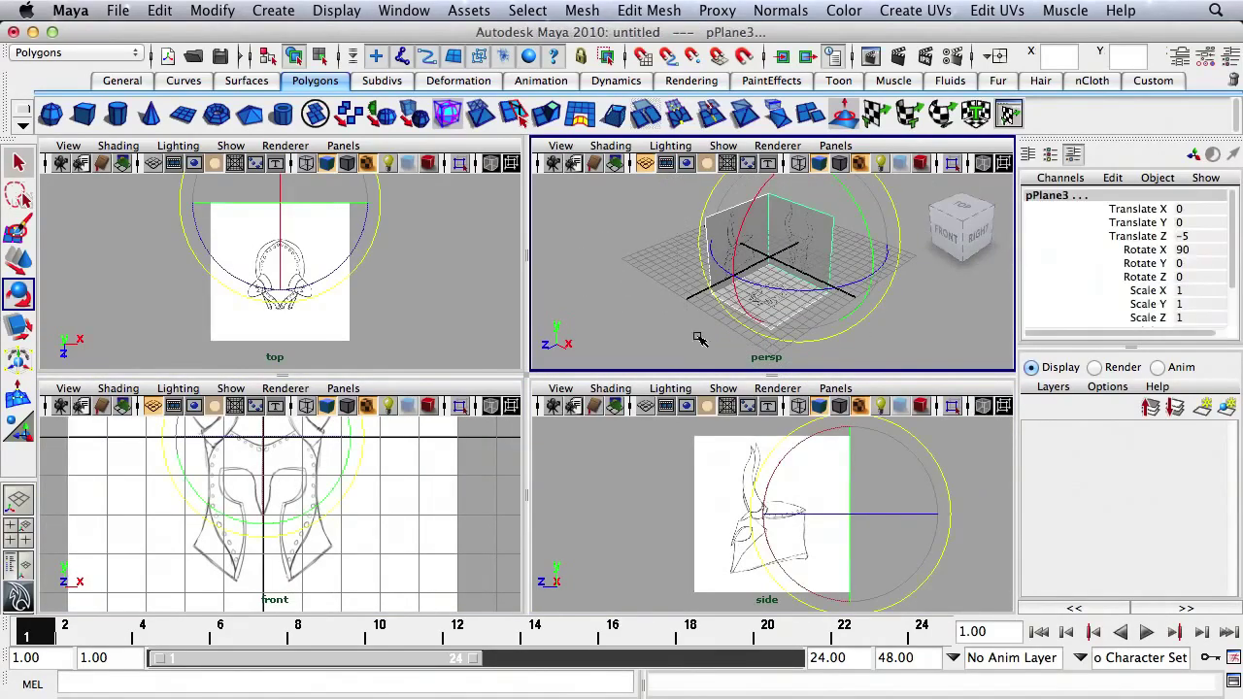
click(1228, 408)
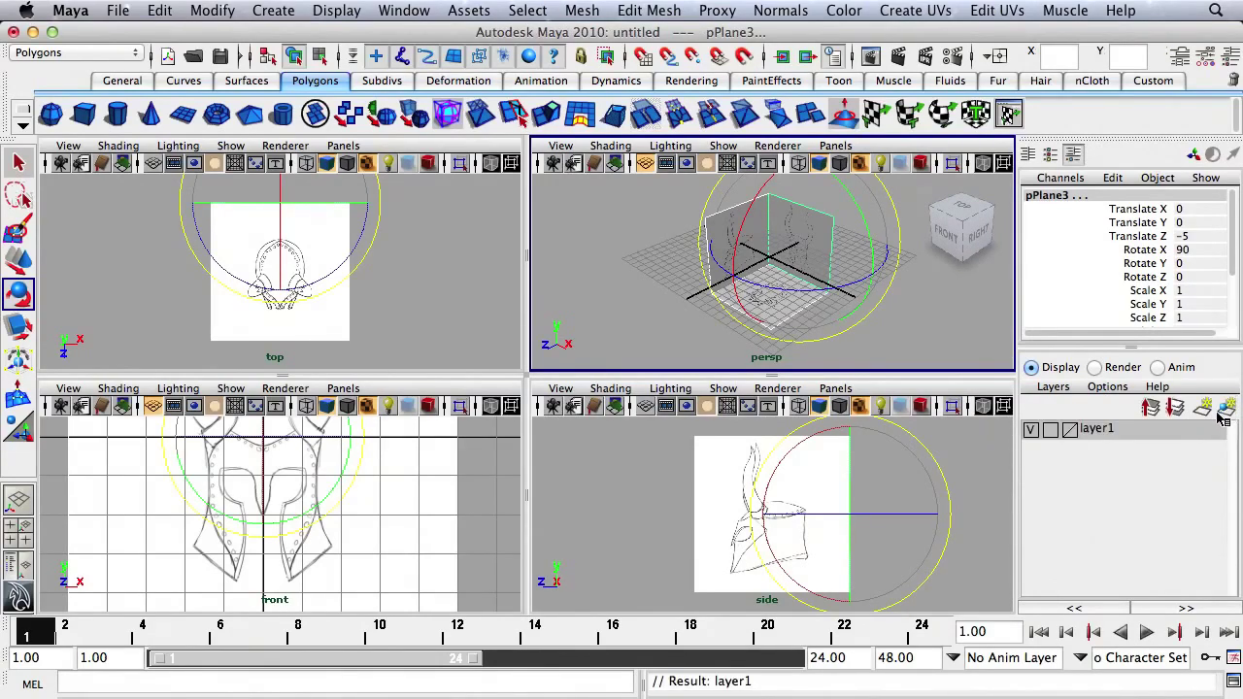
double_click(1107, 436)
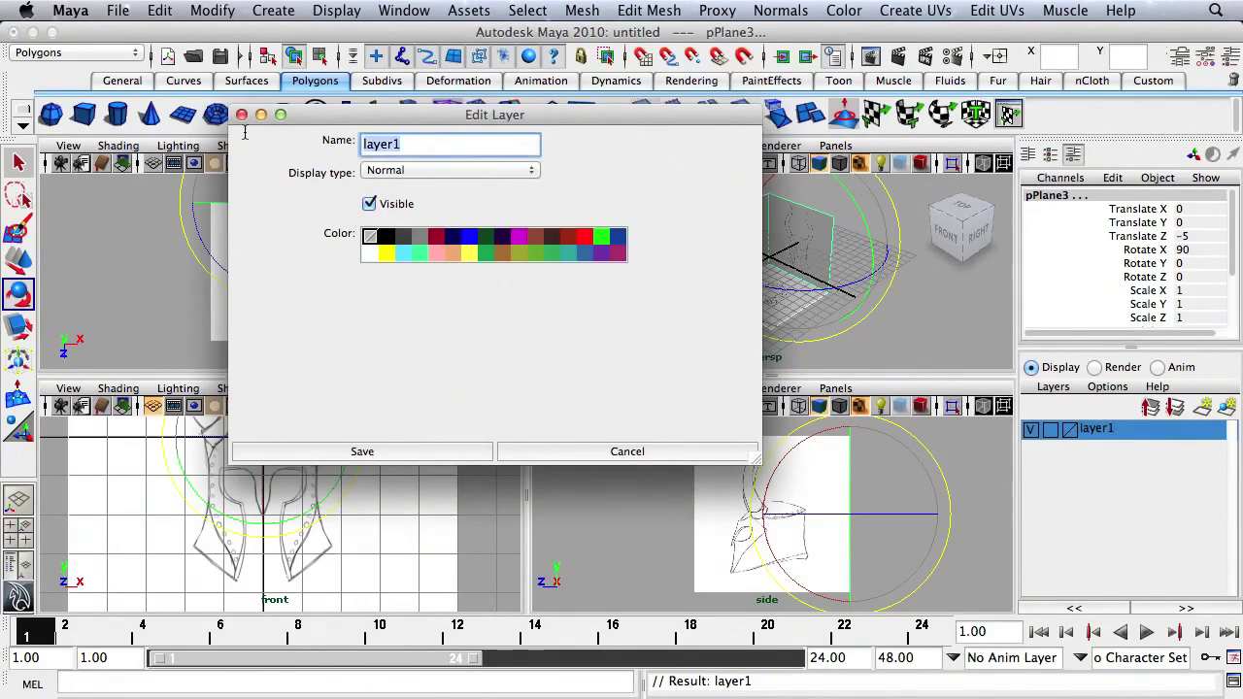
text(ref_layer)
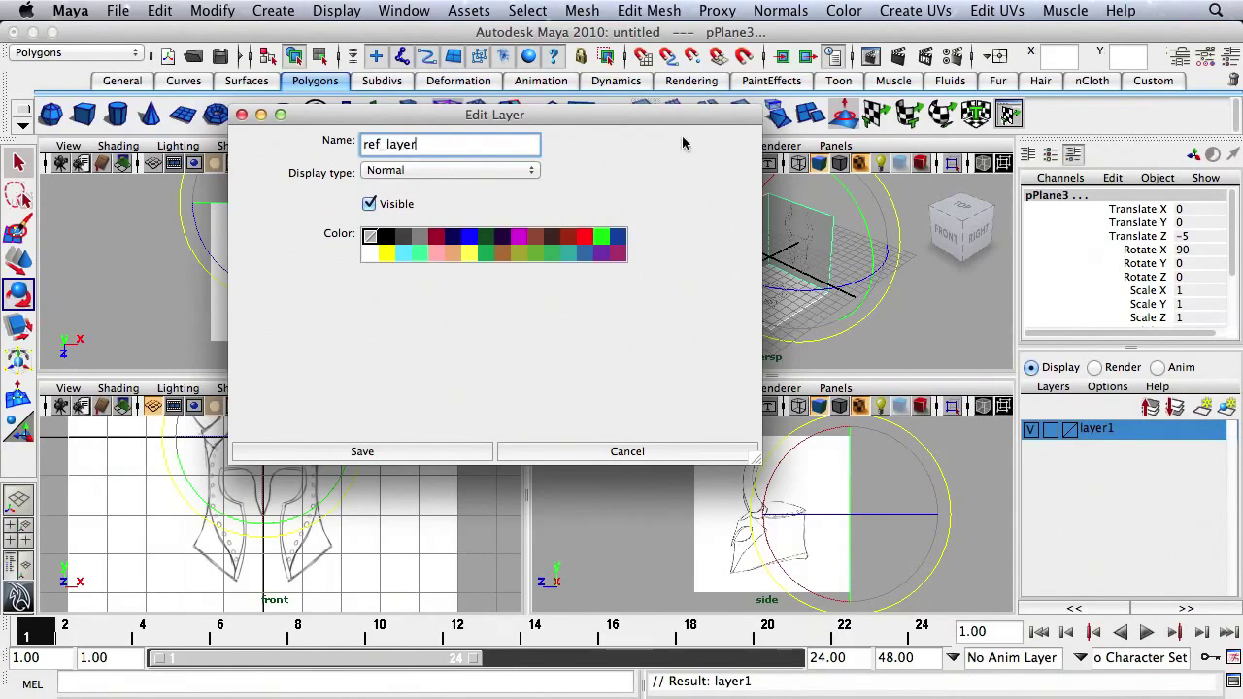
click(416, 451)
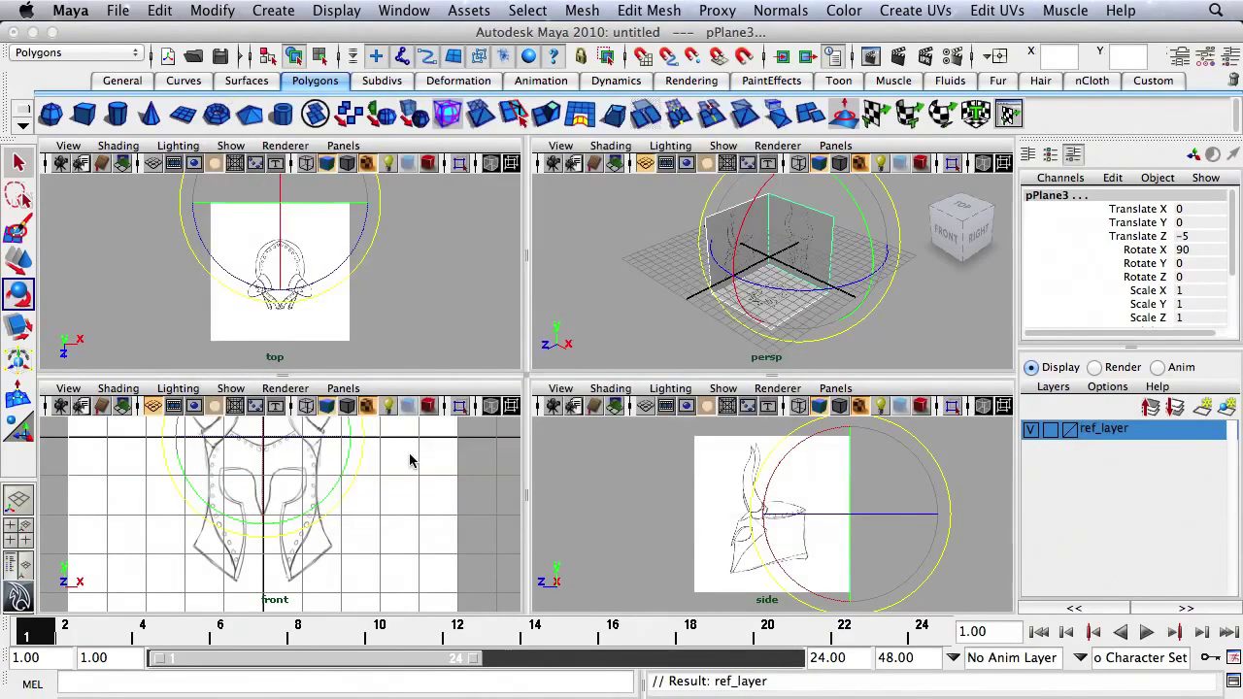
- Set the display type of ref_layer to Reference so its planes stay shaded but cannot be selected
click(900, 307)
drag(819, 253, 642, 348)
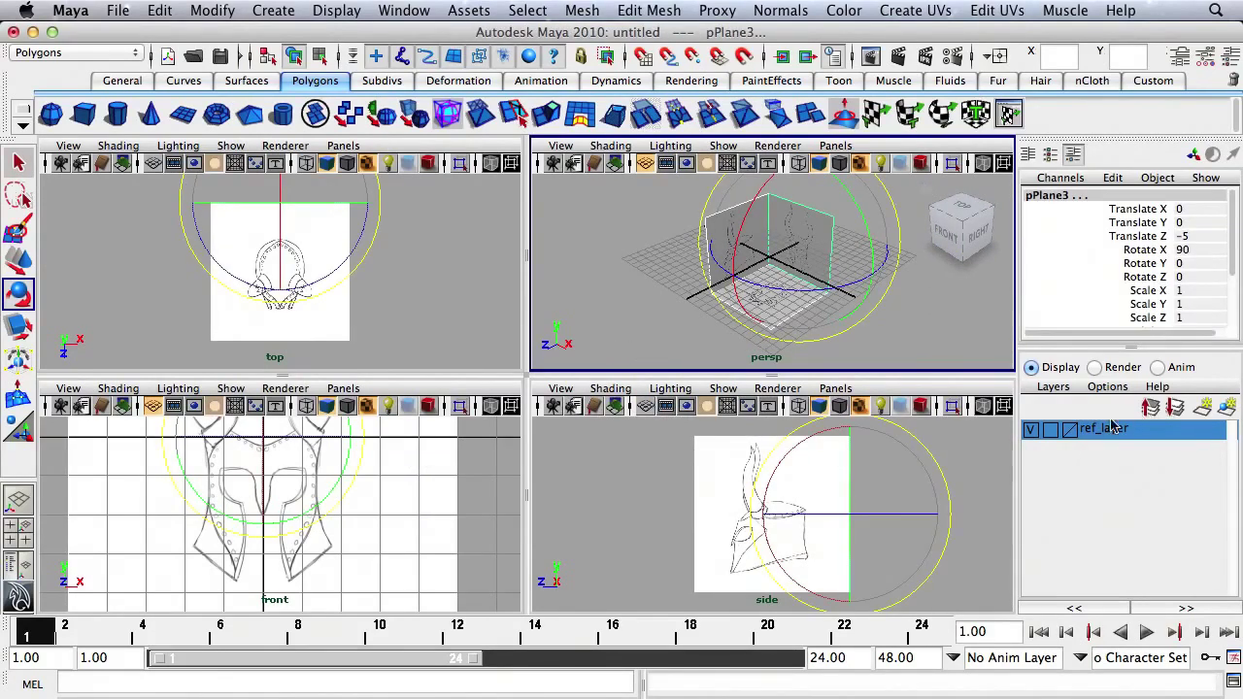
click(1051, 431)
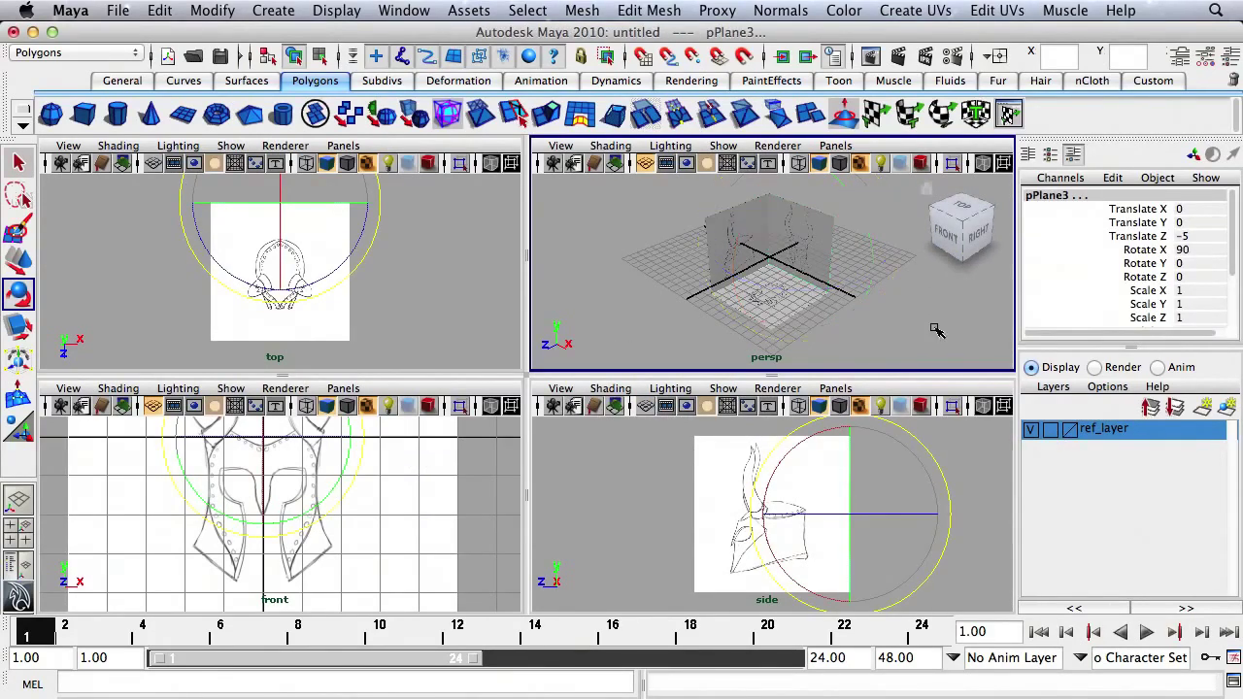
click(1053, 432)
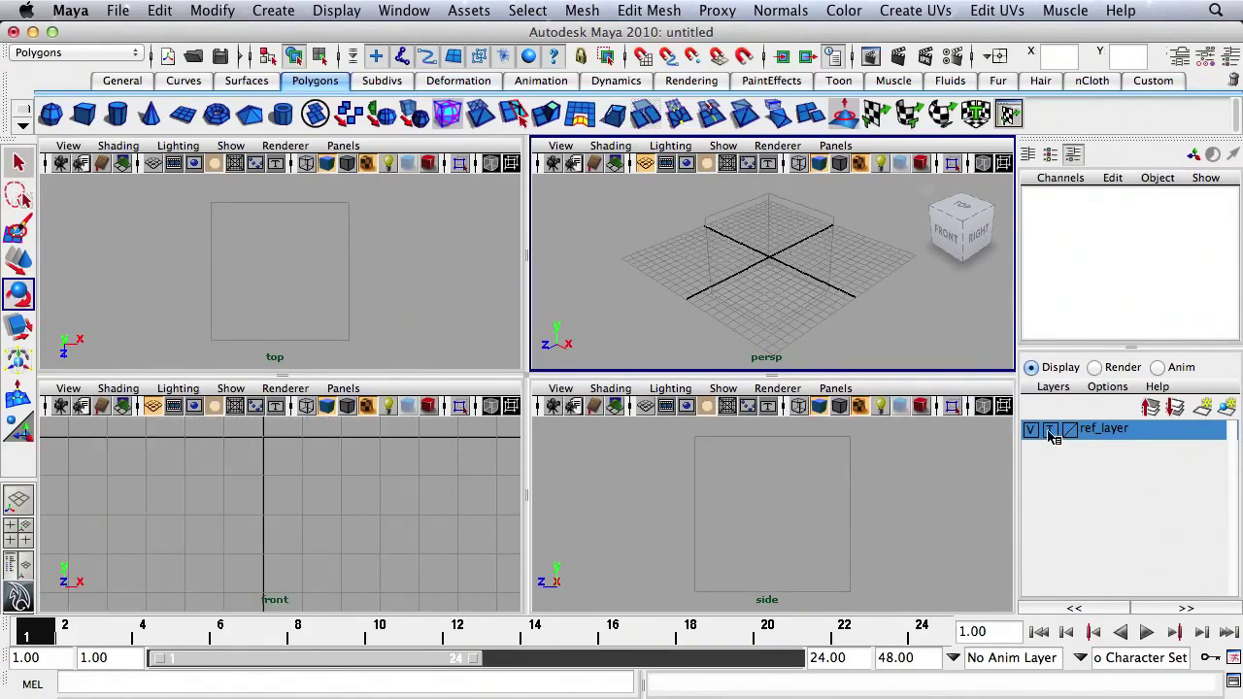
click(1051, 431)
mouse_move(752, 266)
alt+mouse_down()
mouse_move(822, 256)
mouse_move(762, 260)
alt+mouse_up()
alt+right_drag(762, 260, 903, 273)
mouse_move(903, 274)
alt+mouse_down()
mouse_move(800, 228)
mouse_move(794, 244)
mouse_move(901, 269)
alt+mouse_up()
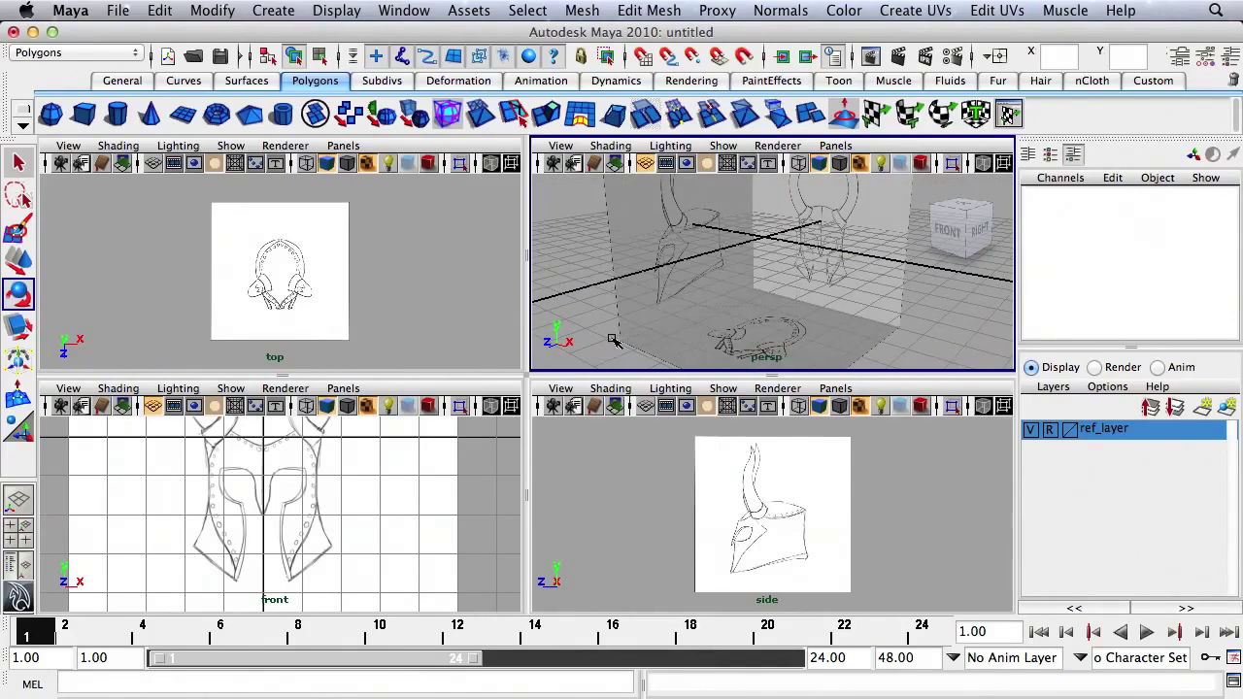
alt+right_drag(790, 245, 721, 260)
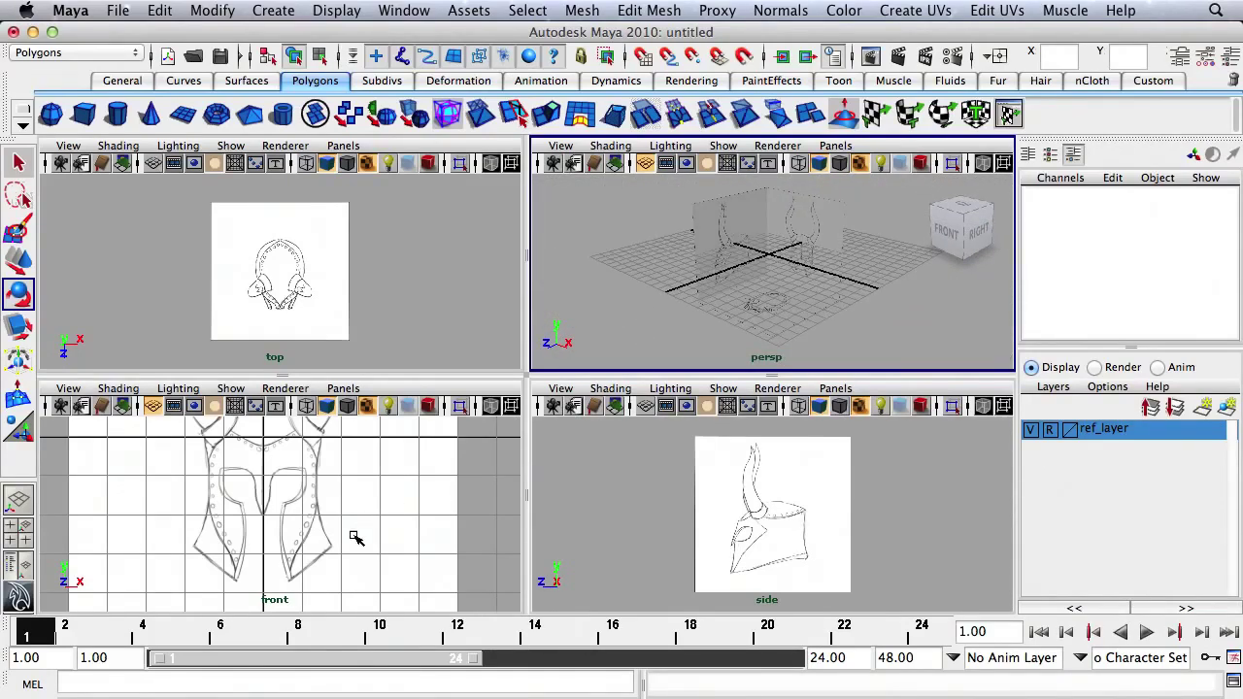
- Create a polygon cylinder and scale it to about 1.72 in X and Y and 2.3 in Z, matching the top-view helmet outline
alt+right_drag(363, 523, 345, 534)
alt+right_drag(351, 254, 349, 259)
alt+middle_drag(349, 259, 329, 255)
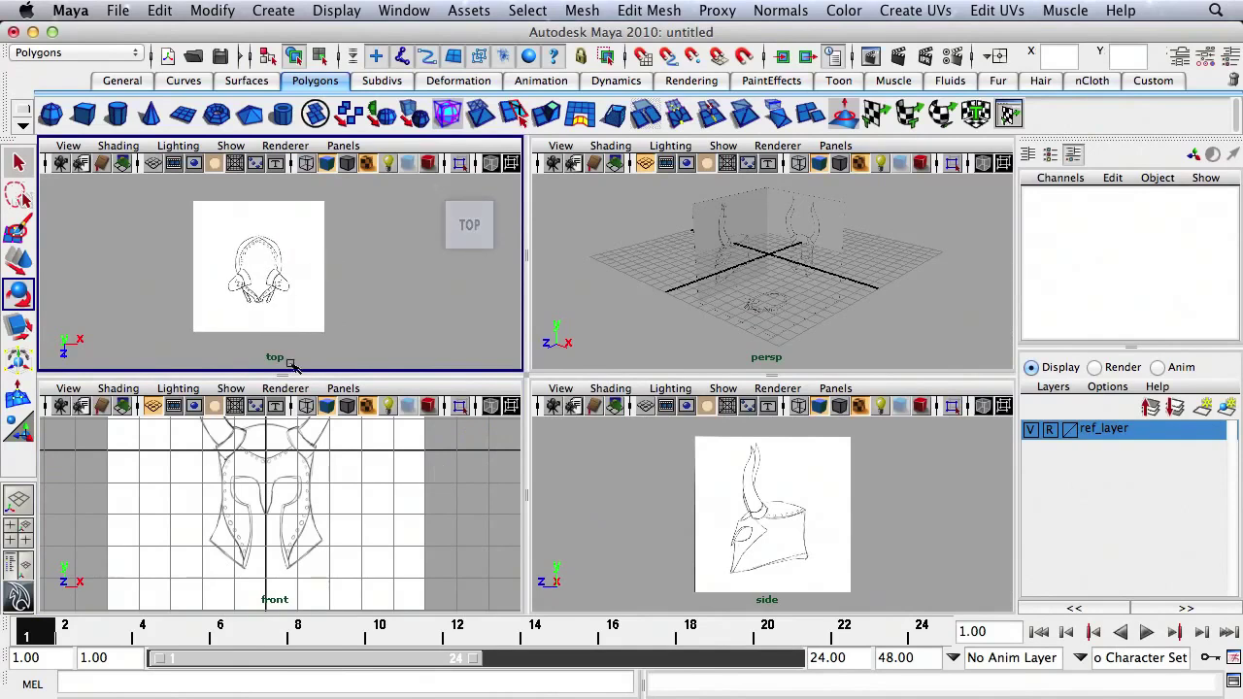
click(117, 117)
scroll(327, 213, up, 5)
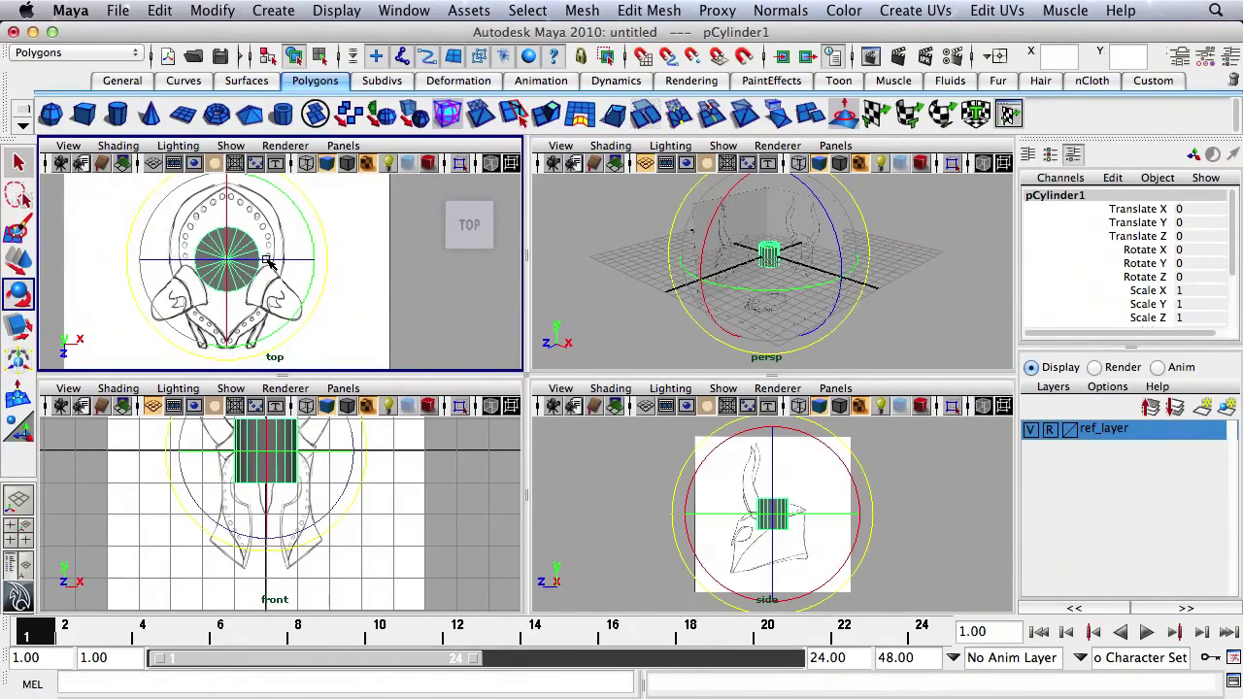
key(r)
drag(224, 260, 268, 265)
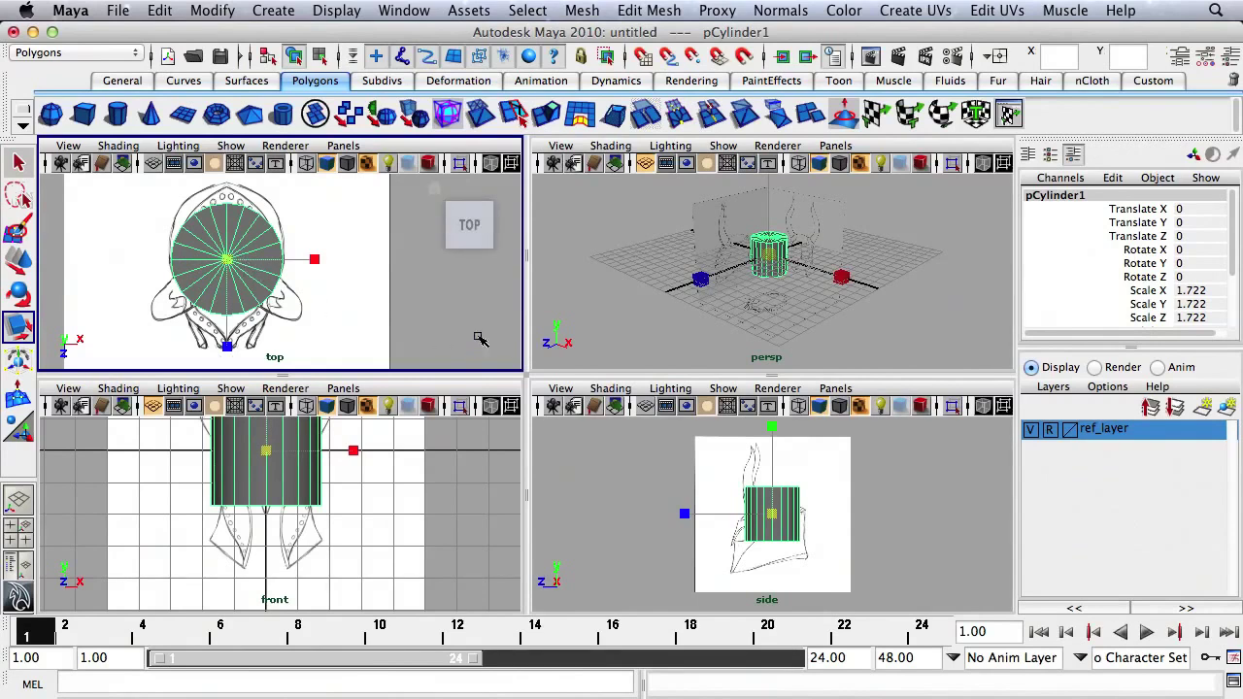
drag(230, 348, 232, 376)
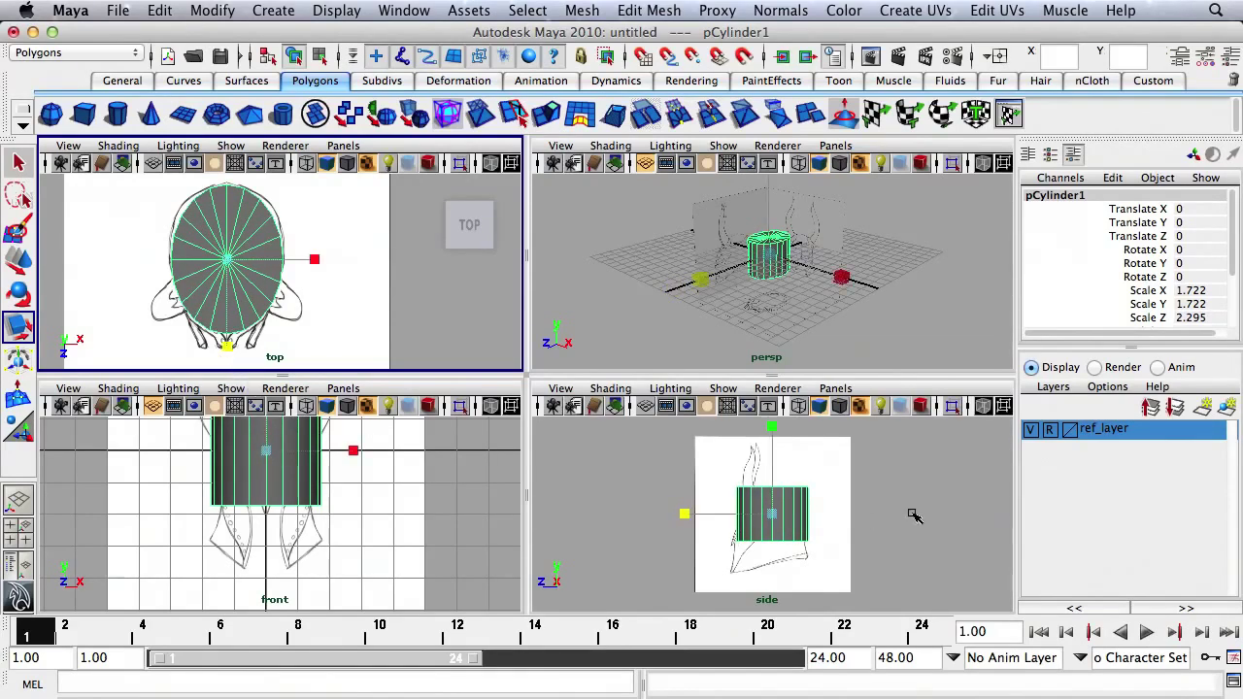
- Flatten the cylinder to a Y scale of about 0.81 and move it to about -2.06 in Y and 0.06 in Z, over the lower helmet
drag(774, 428, 765, 491)
key(w)
drag(721, 549, 721, 549)
alt+drag(799, 242, 778, 263)
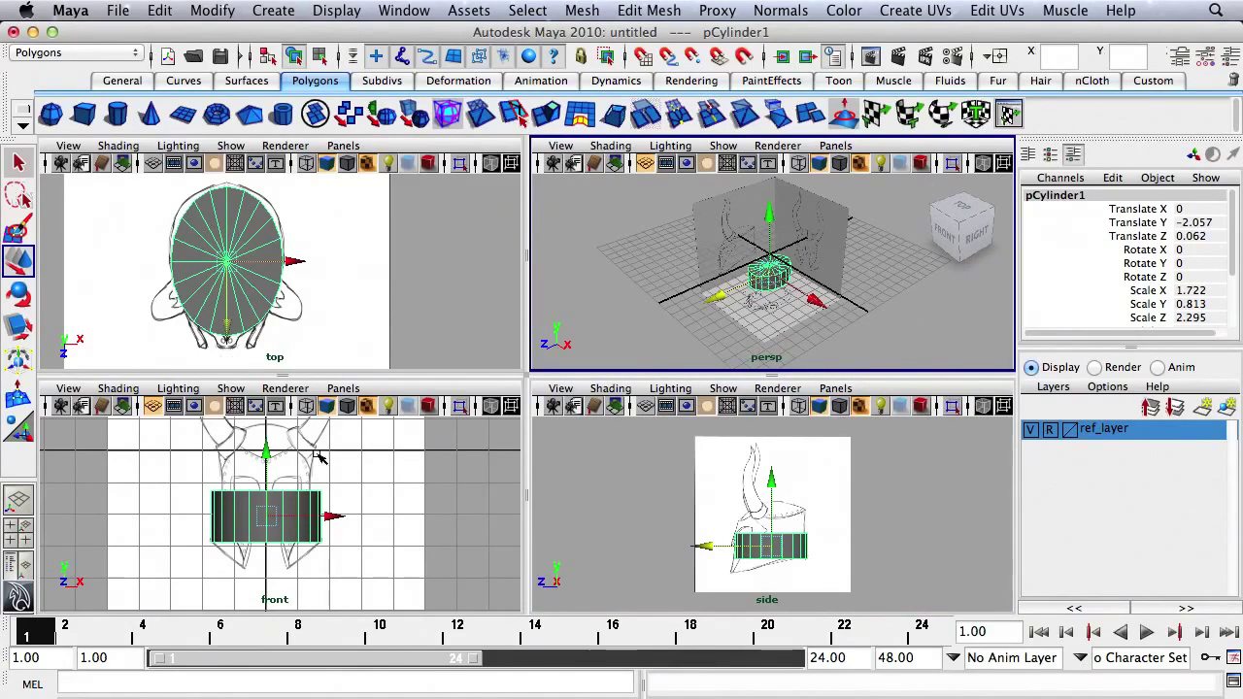
- Hide the grid in the front and perspective views
click(153, 406)
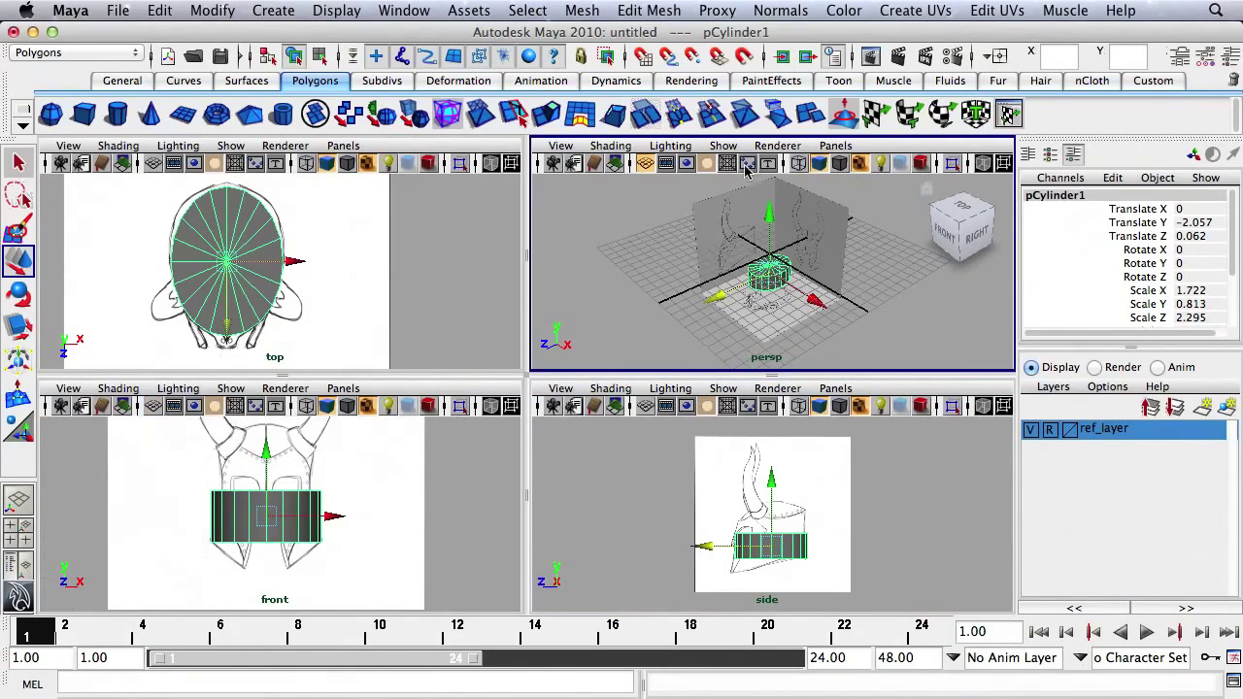
click(647, 167)
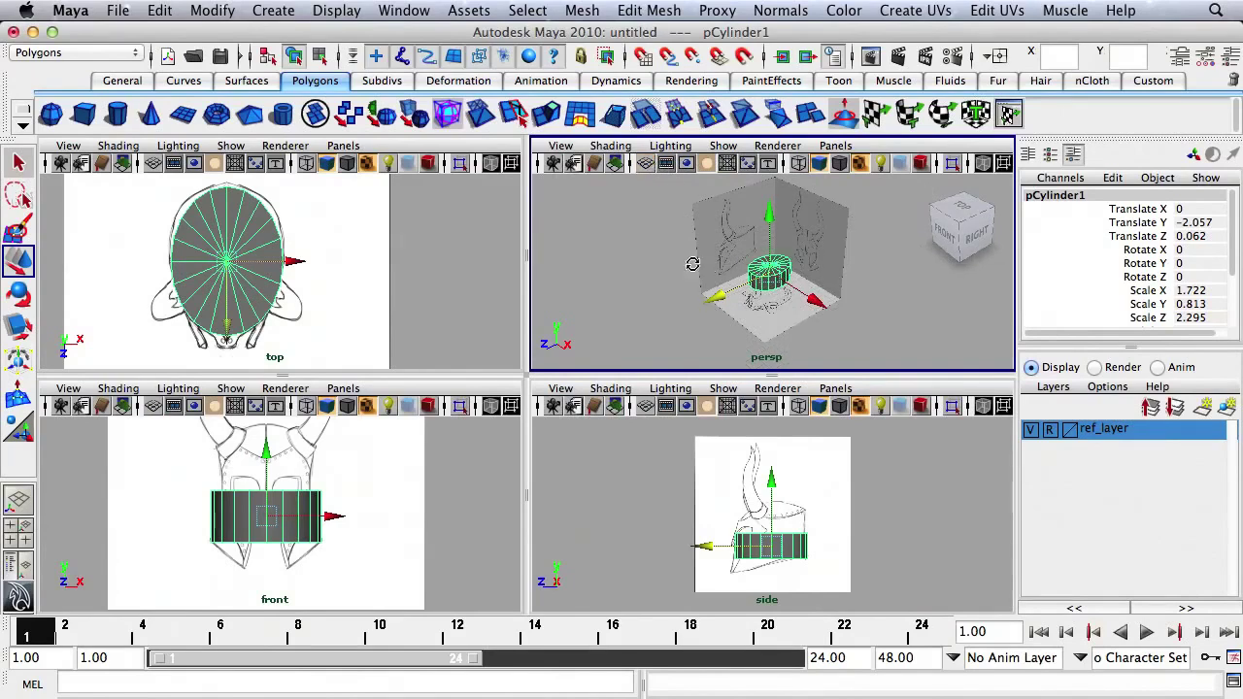
alt+right_drag(692, 264, 896, 281)
alt+drag(896, 281, 769, 260)
- Delete the cylinder's top and bottom cap faces, keeping only the side wall, and reselect it as an object
key(q)
alt+drag(806, 223, 791, 386)
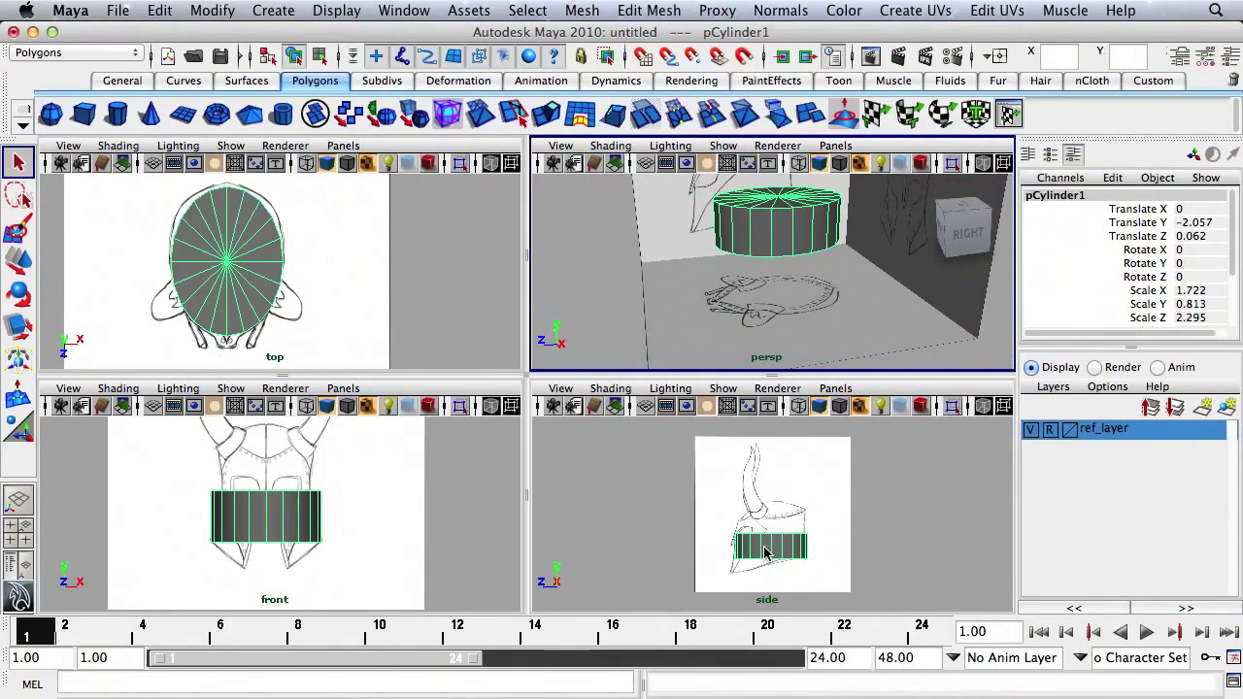
alt+right_drag(723, 546, 846, 543)
alt+middle_drag(742, 560, 732, 518)
right_drag(752, 529, 763, 368)
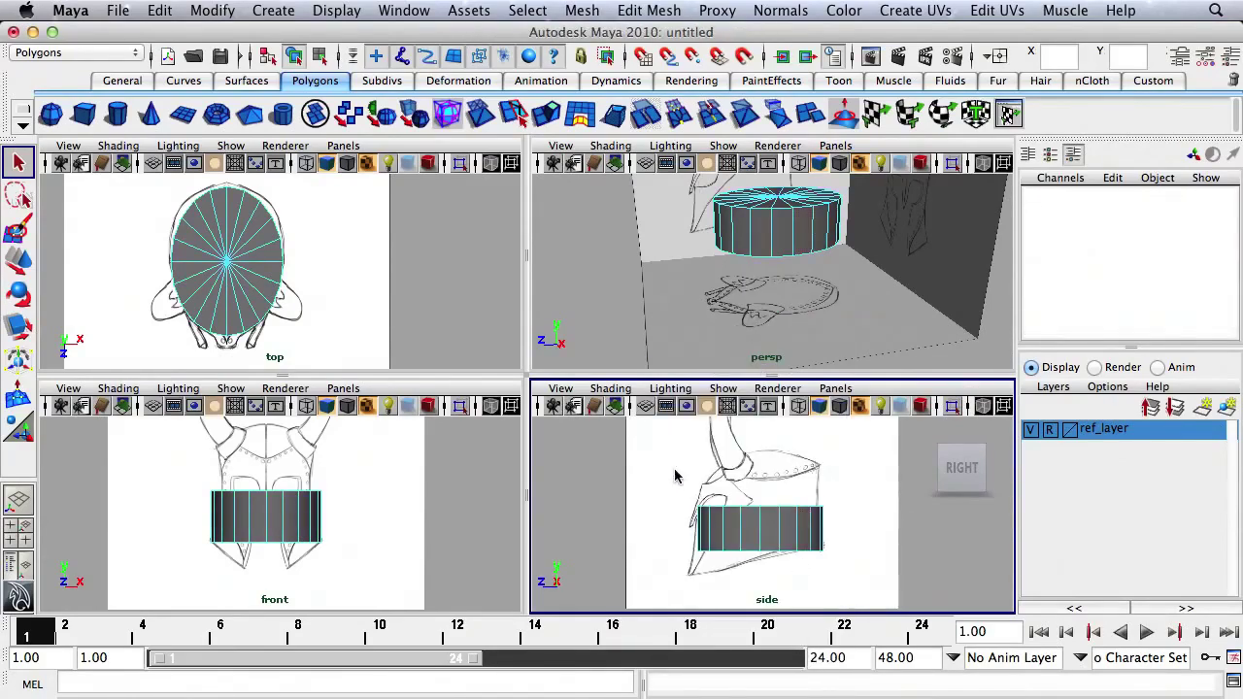
drag(648, 448, 870, 600)
alt+drag(738, 209, 723, 237)
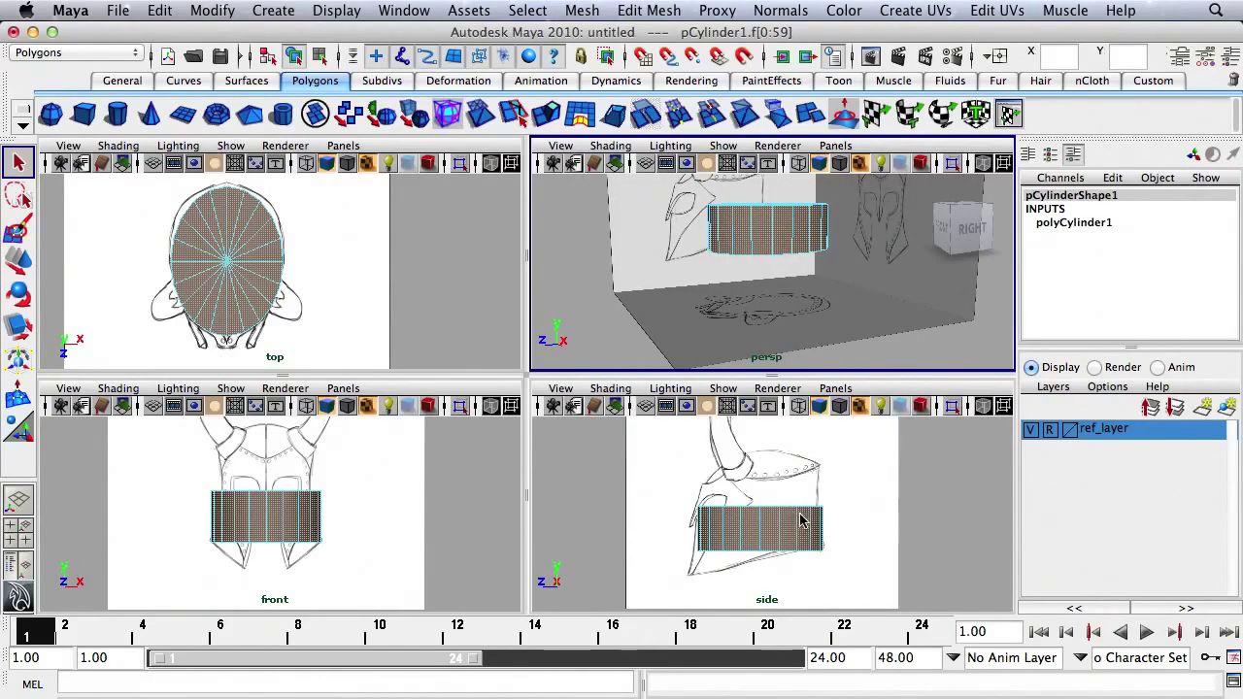
drag(643, 524, 885, 537)
drag(886, 542, 886, 540)
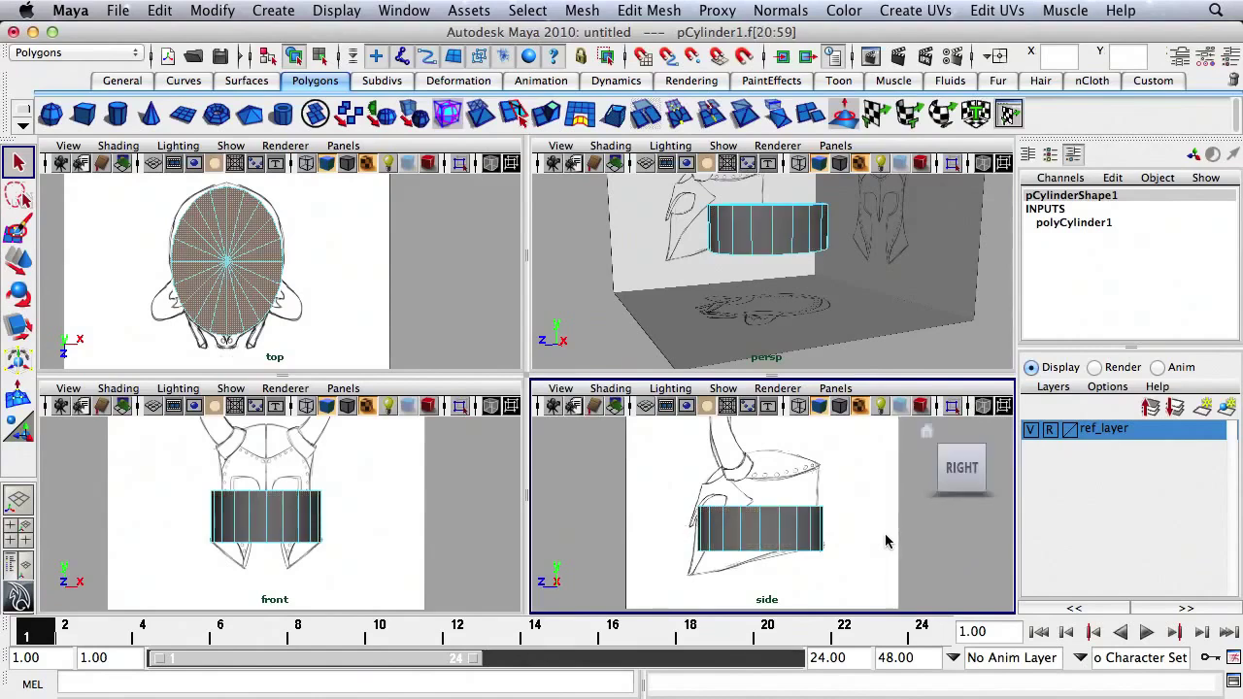
alt+drag(758, 291, 858, 268)
key(Delete)
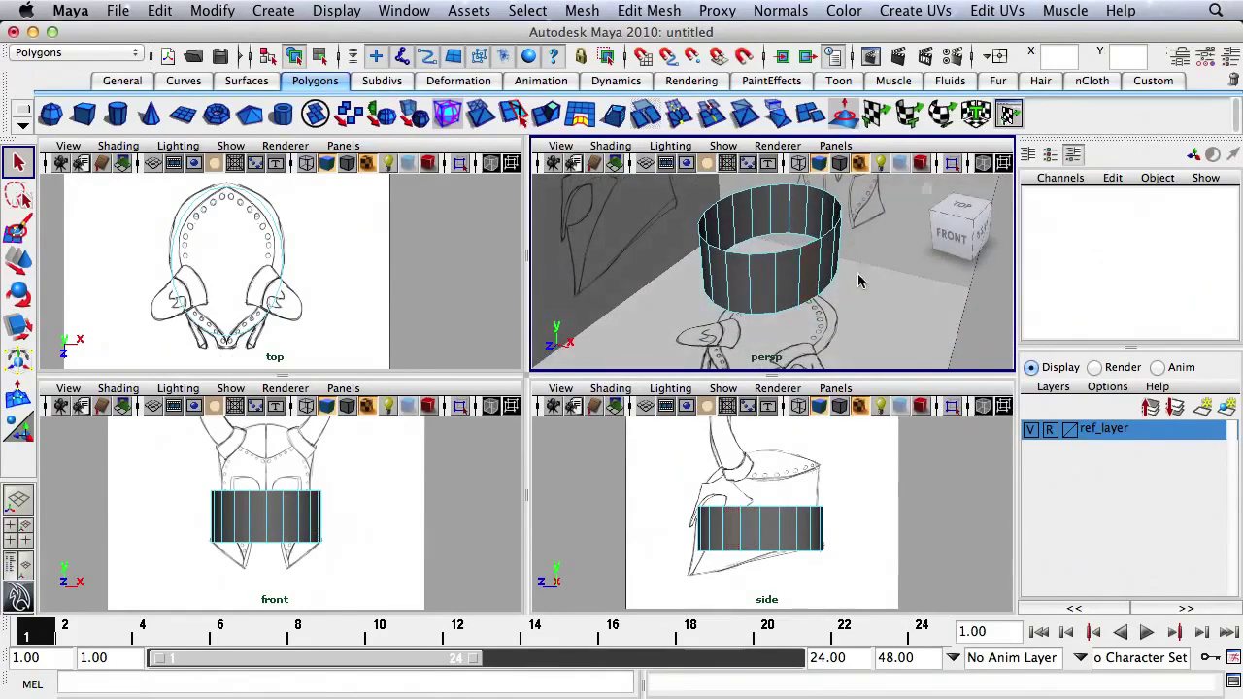
right_drag(761, 525, 815, 345)
click(791, 515)
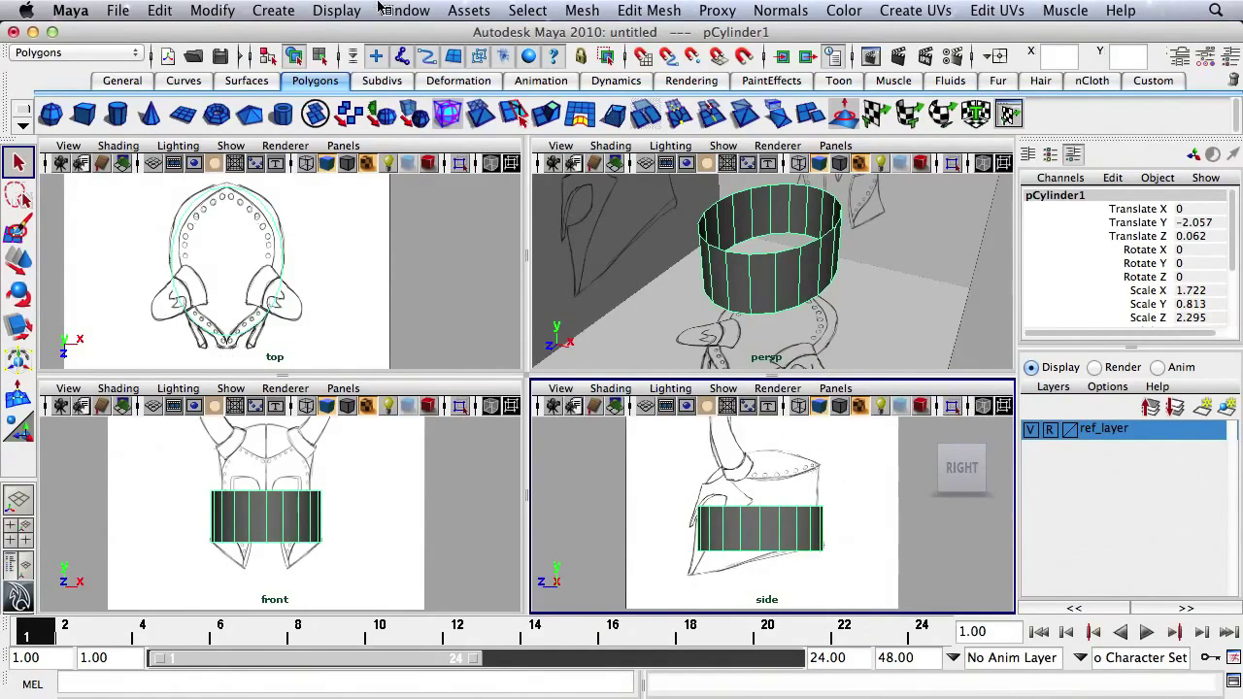
- Create a new Lambert material in Hypershade and name it transparent_mat
click(406, 10)
mouse_move(455, 65)
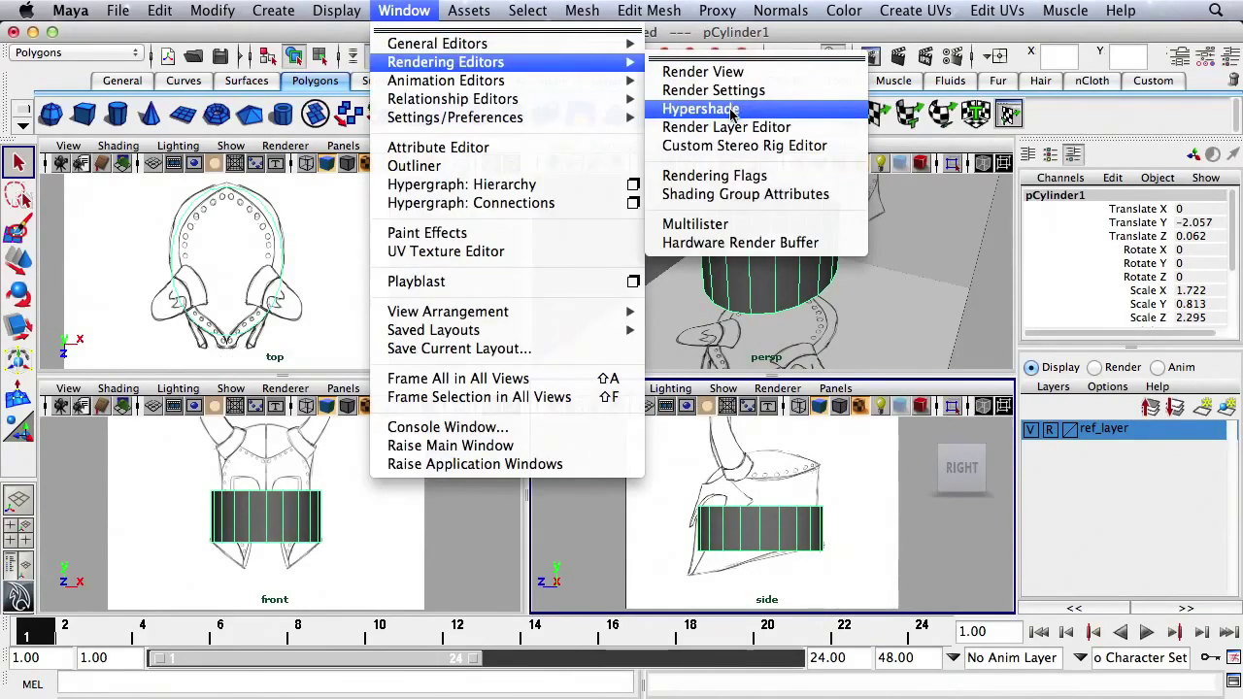
click(783, 113)
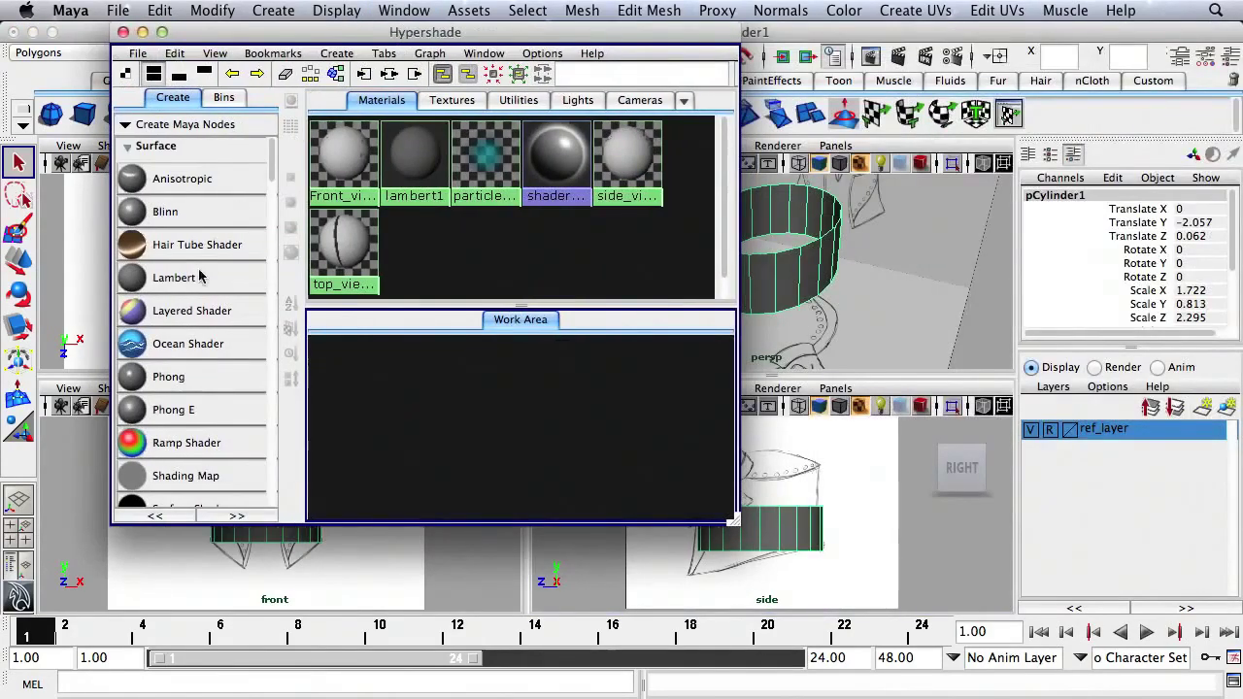
click(199, 277)
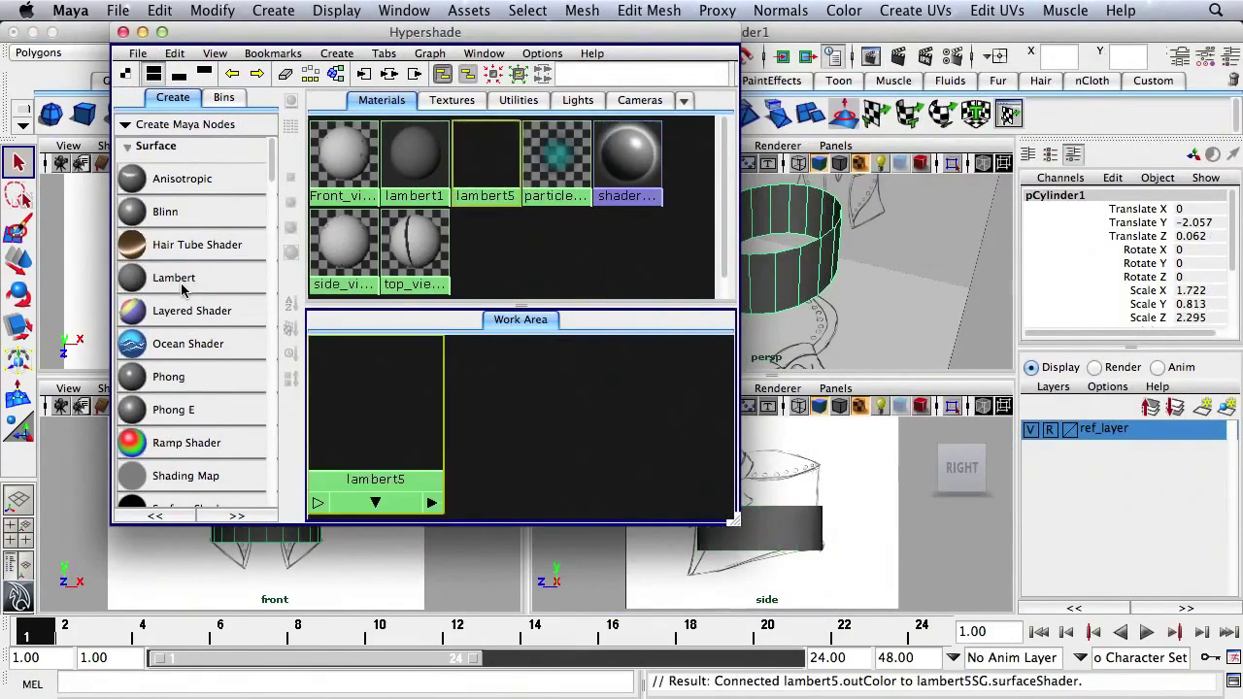
double_click(483, 159)
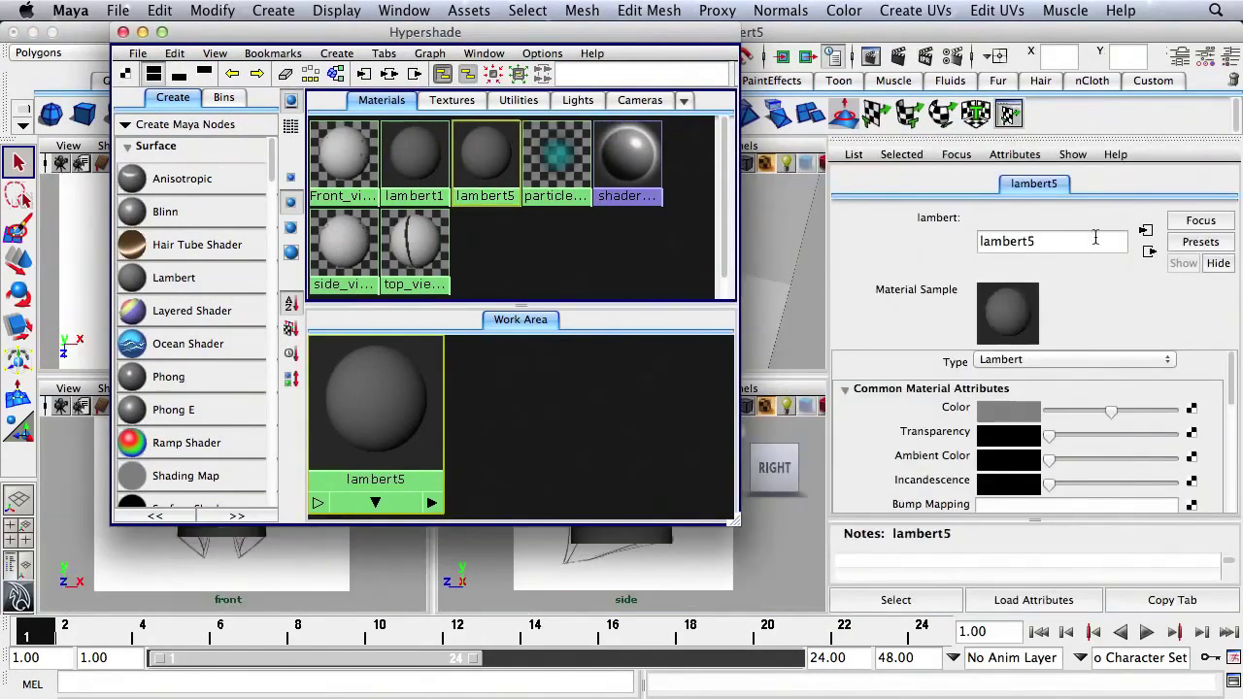
text(tran)
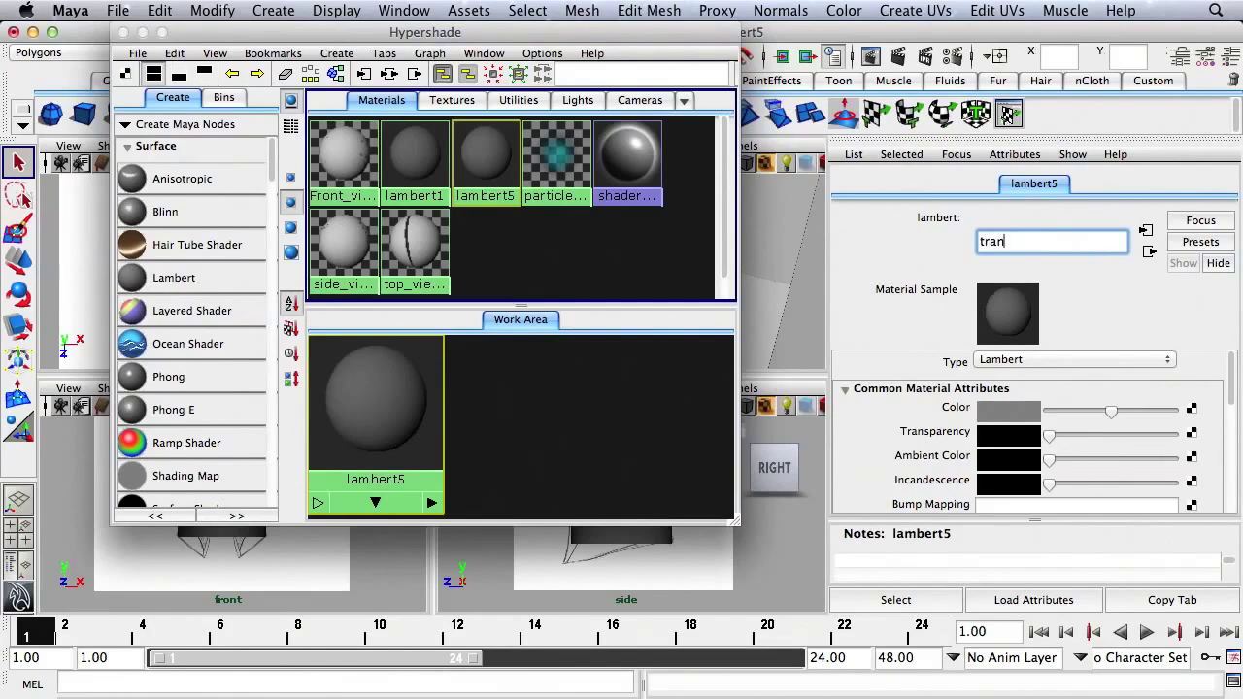
text(sparent_mat)
key(Return)
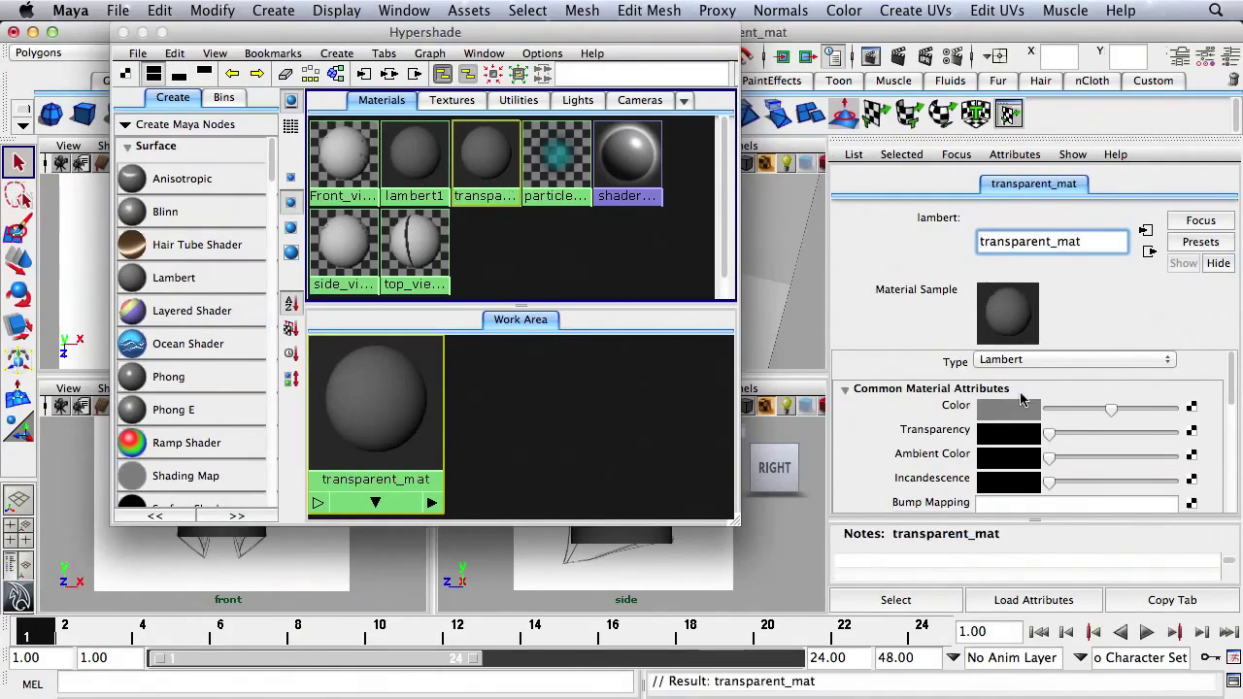
- Make transparent_mat slightly under half transparent and set its color to green with HSV about 161.76, 0.645, 0.637
drag(1050, 435, 1123, 445)
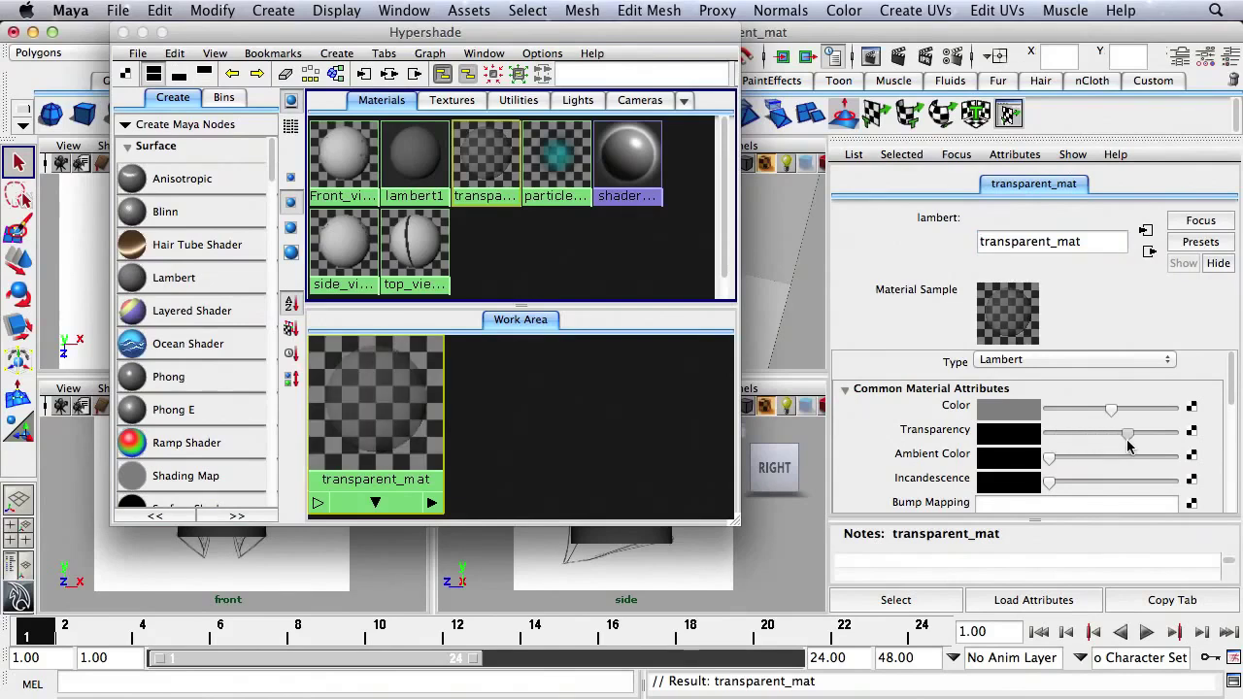
click(1020, 411)
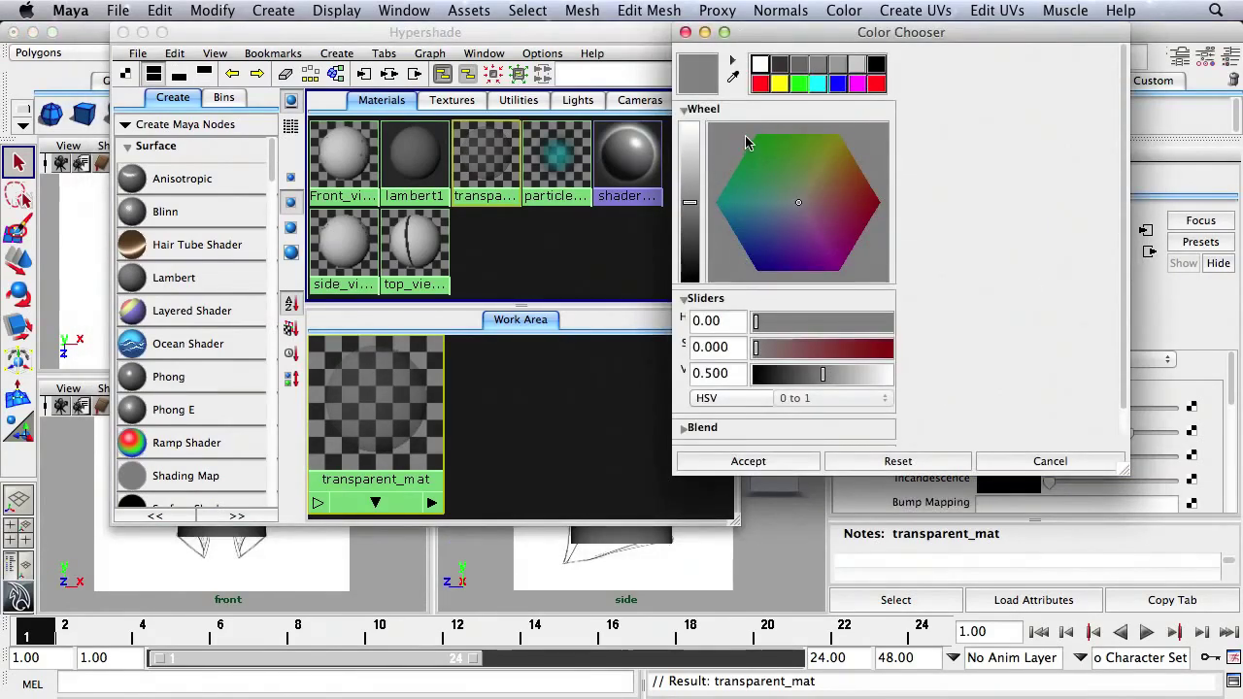
drag(817, 43, 713, 51)
mouse_move(677, 185)
mouse_down()
mouse_move(641, 201)
mouse_move(581, 197)
mouse_up()
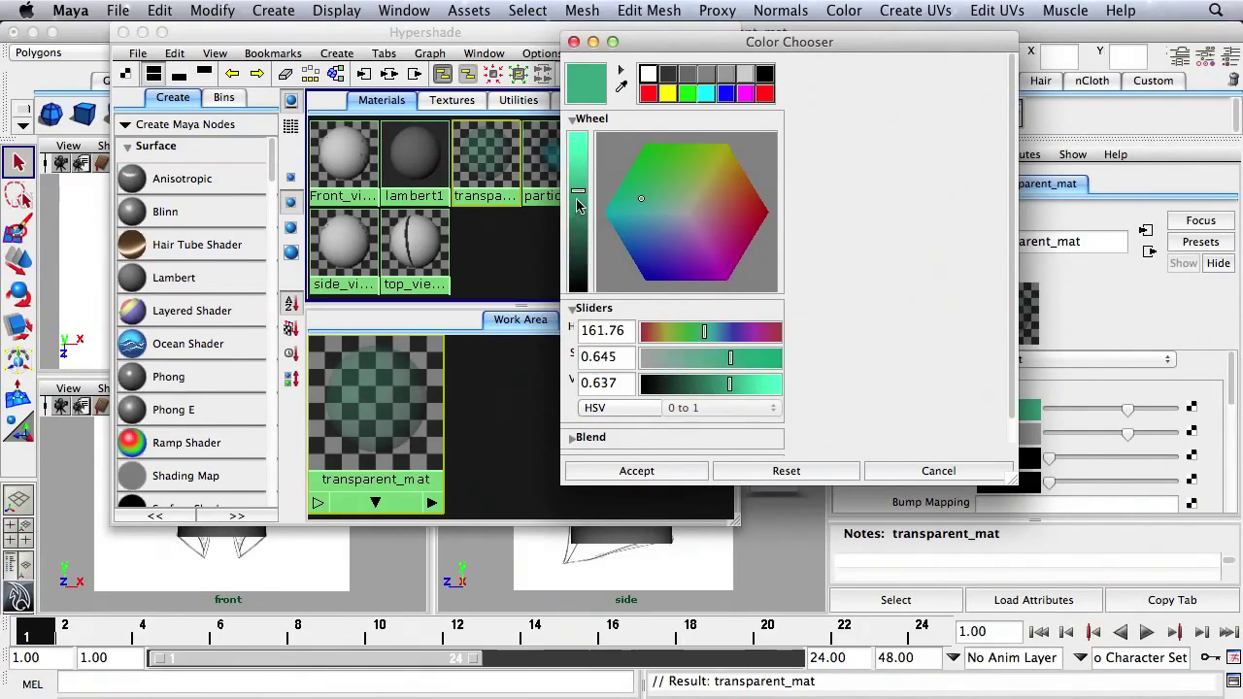
click(630, 474)
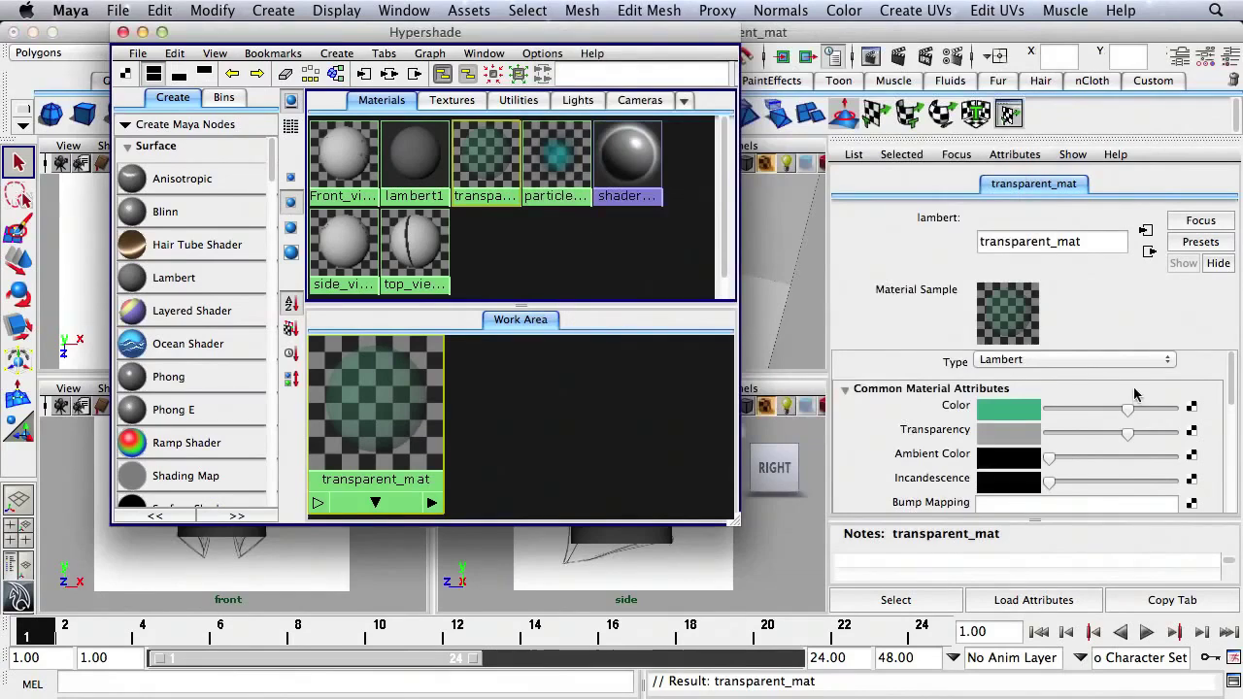
drag(1127, 434, 1105, 438)
- Assign transparent_mat to the cylinder and close Hypershade
drag(505, 42, 1088, 46)
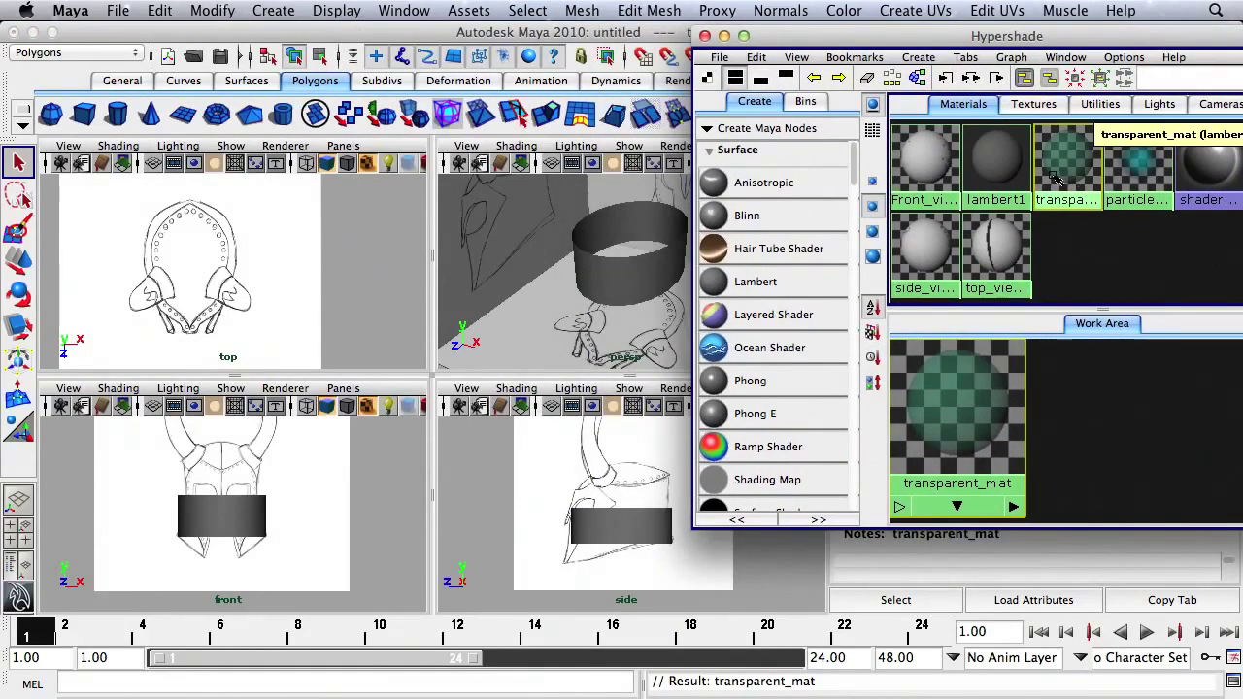
middle_drag(1072, 158, 655, 207)
middle_drag(604, 279, 604, 283)
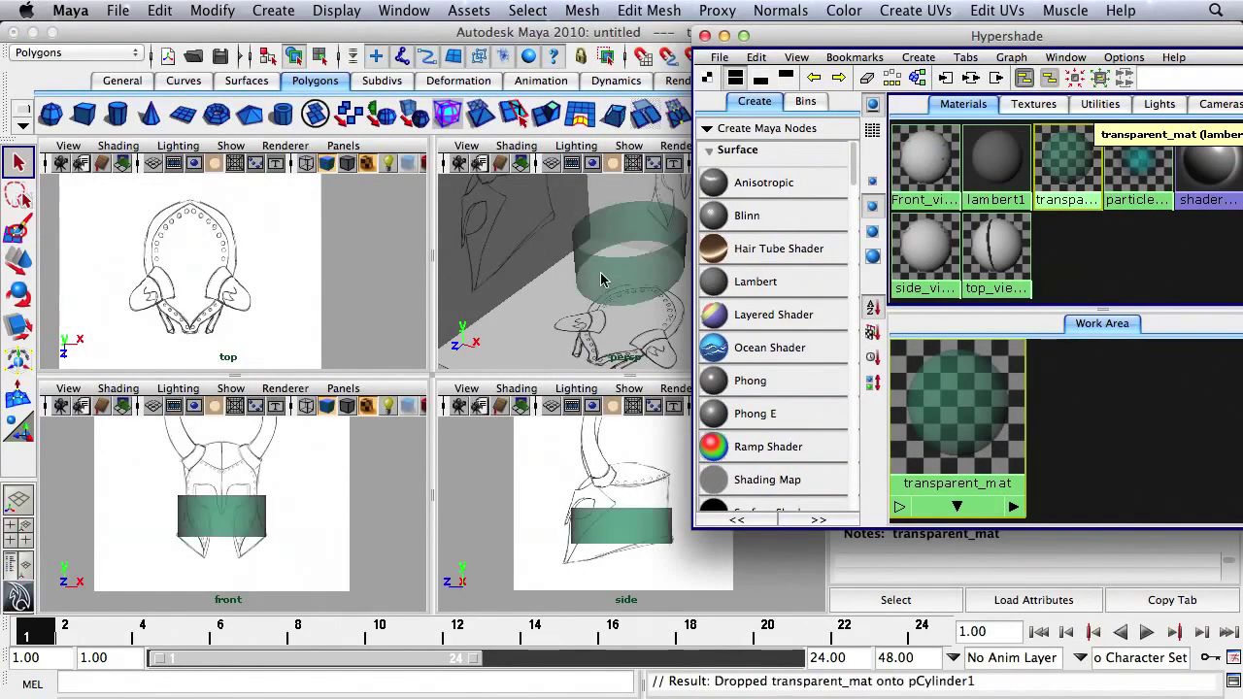
click(705, 36)
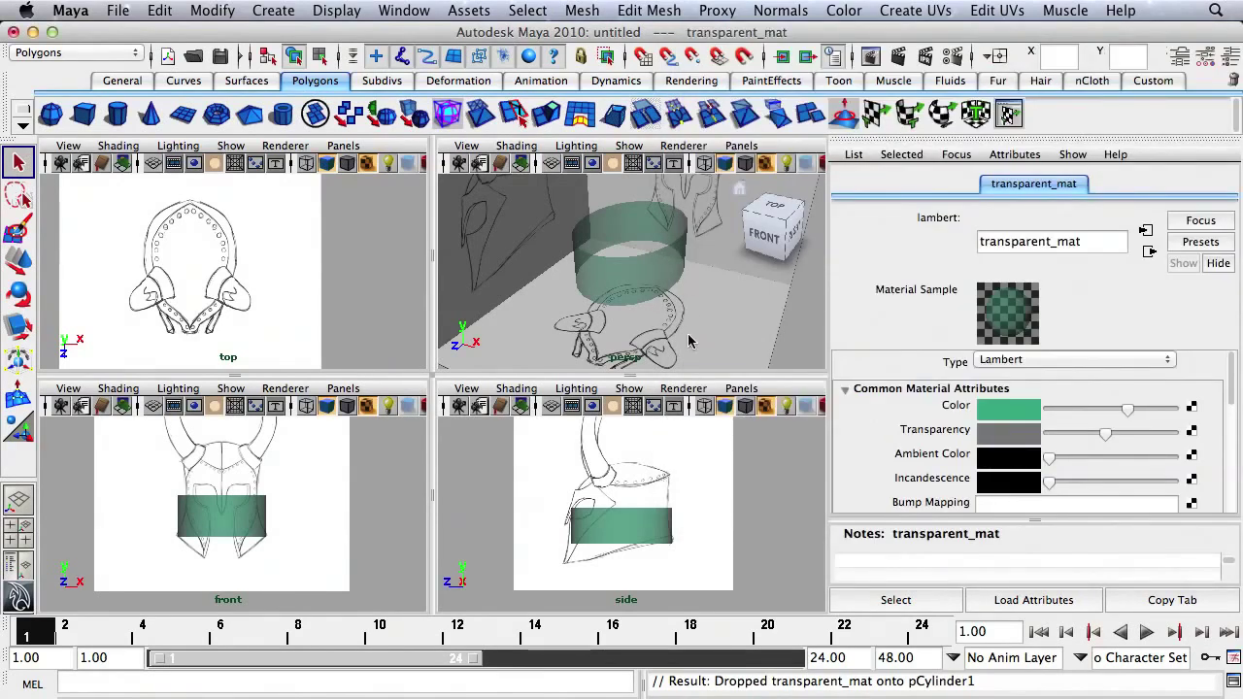
- Turn on wireframe on shaded in the side, front, top and perspective views
alt+right_drag(540, 474, 688, 486)
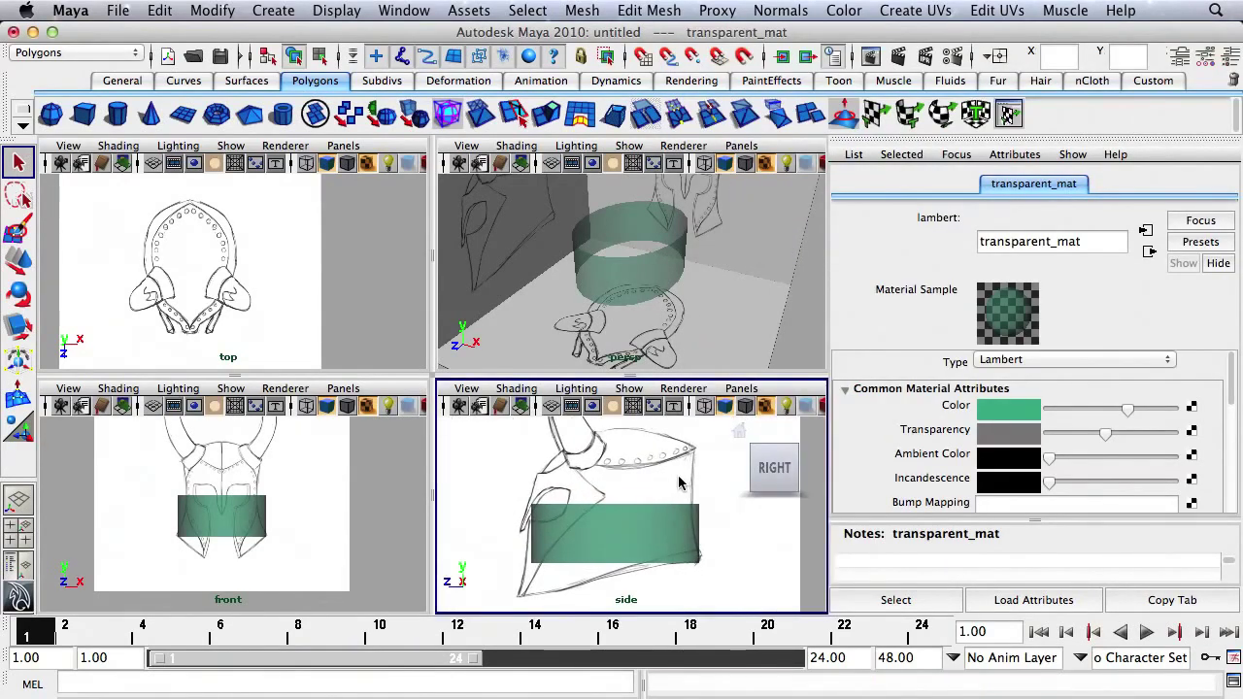
alt+middle_drag(662, 472, 667, 464)
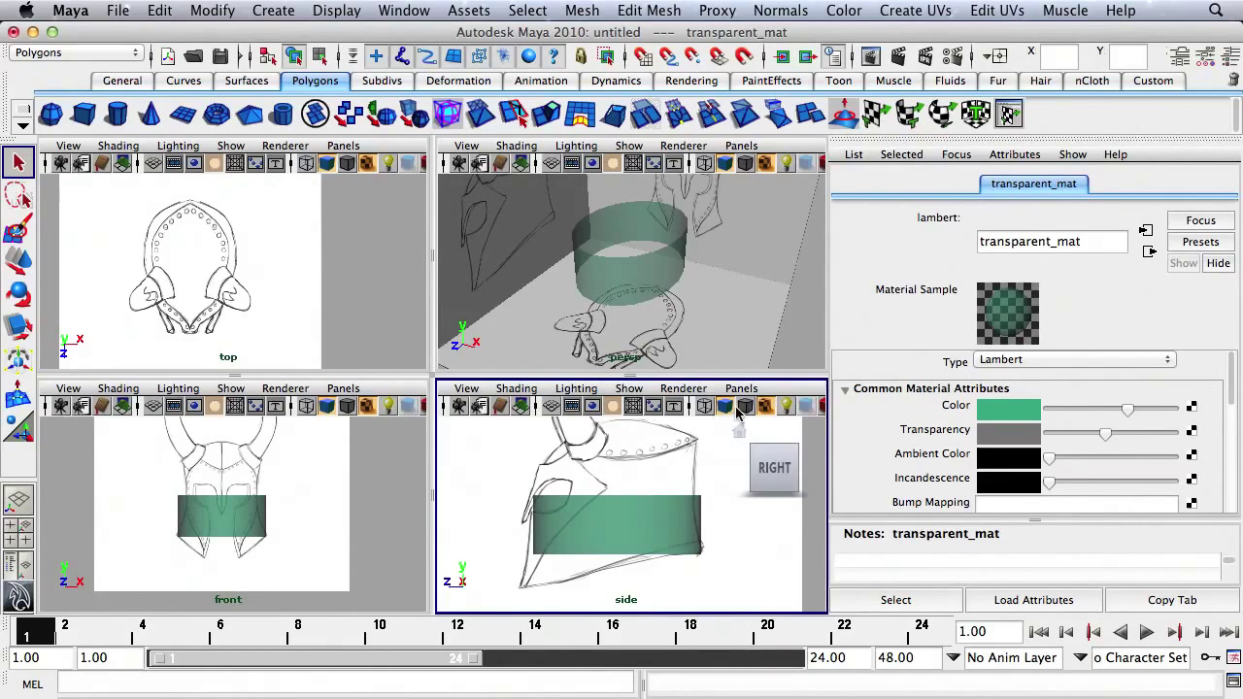
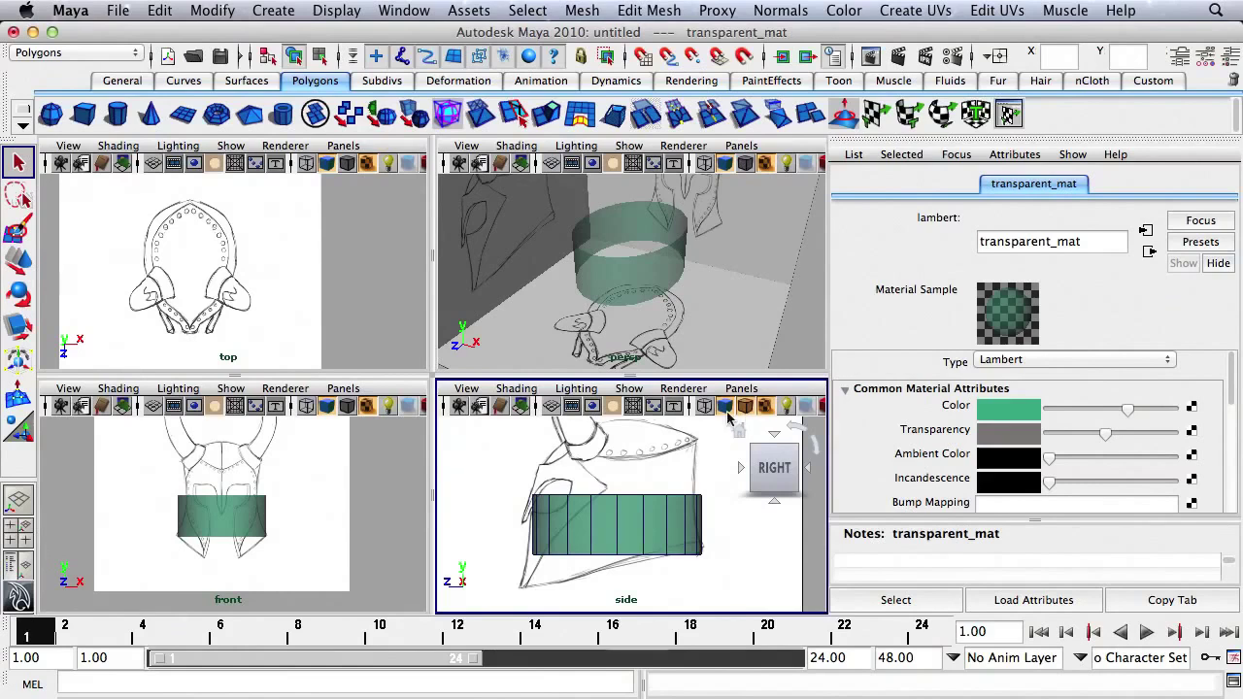
click(345, 408)
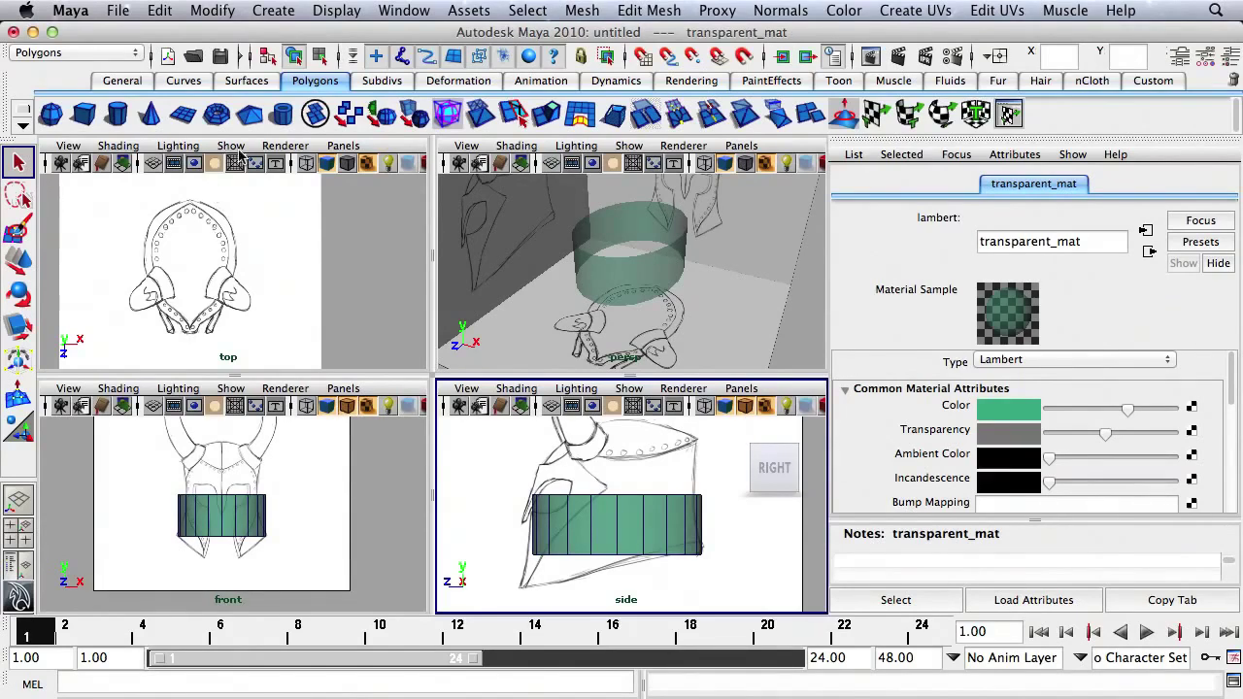
click(352, 165)
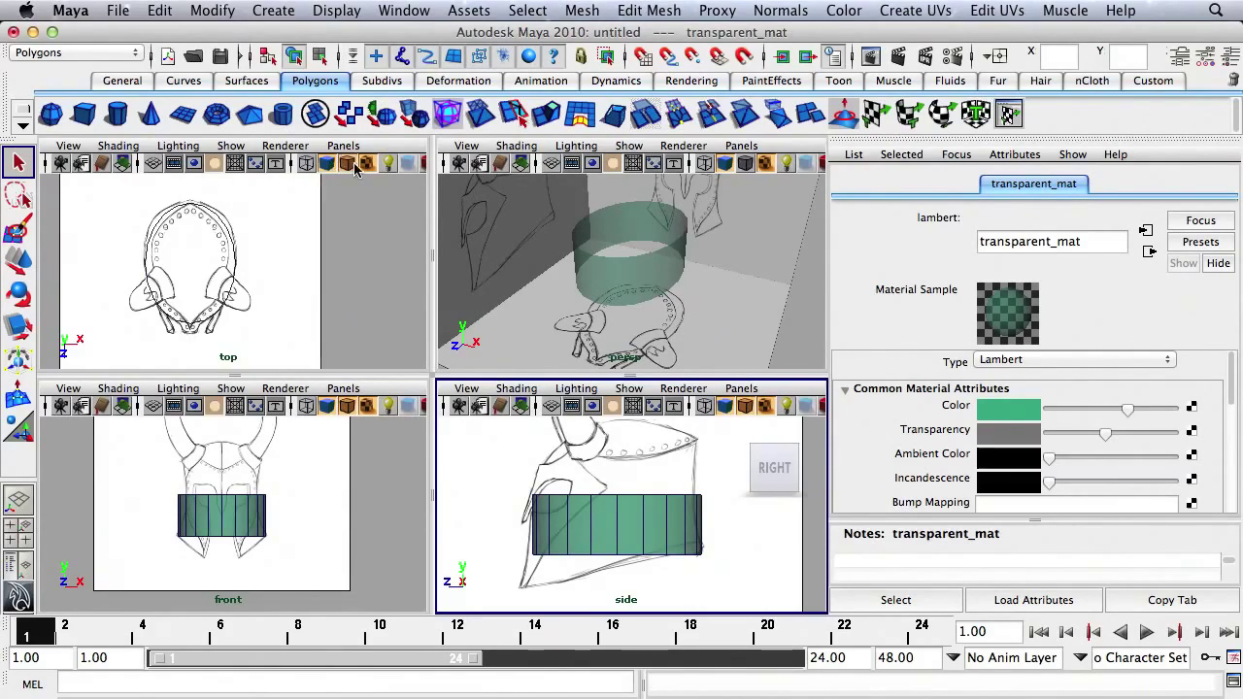
mouse_move(691, 229)
alt+mouse_down()
mouse_move(632, 274)
mouse_move(646, 273)
alt+mouse_up()
click(743, 165)
- Lower the cylinder's top ring of vertices to the bottom of the eye openings in the front view
alt+right_drag(573, 520, 624, 528)
alt+middle_drag(646, 536, 646, 527)
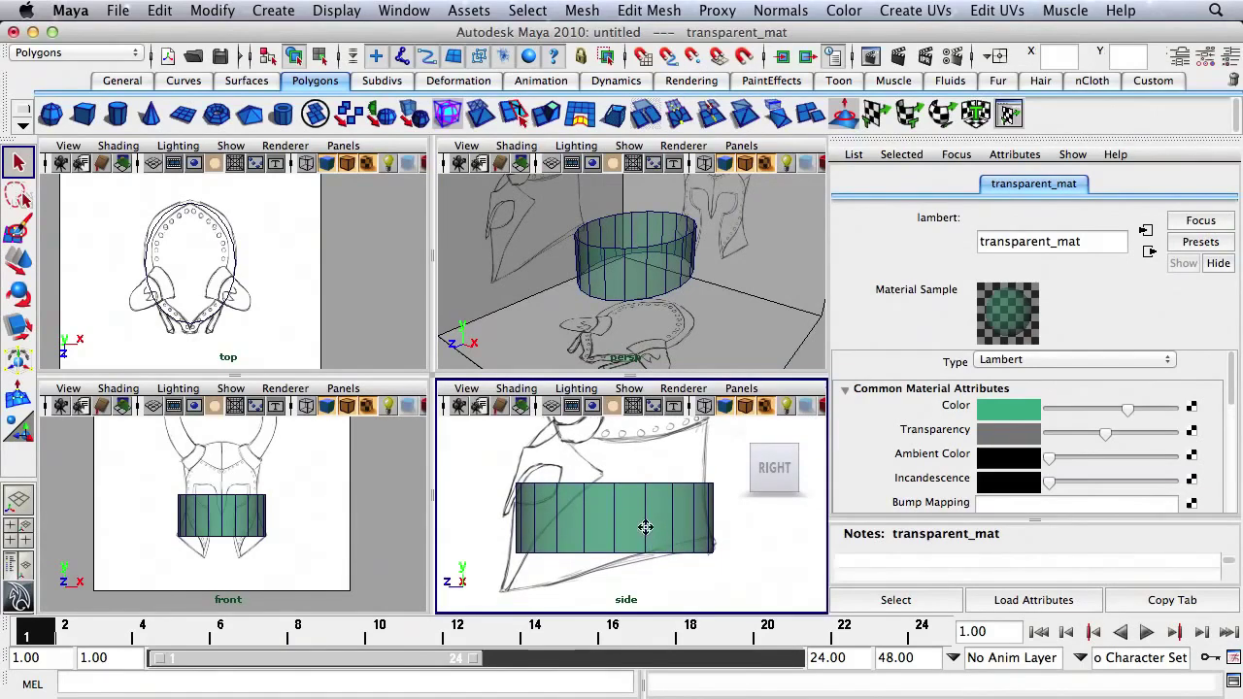
scroll(266, 520, up, 4)
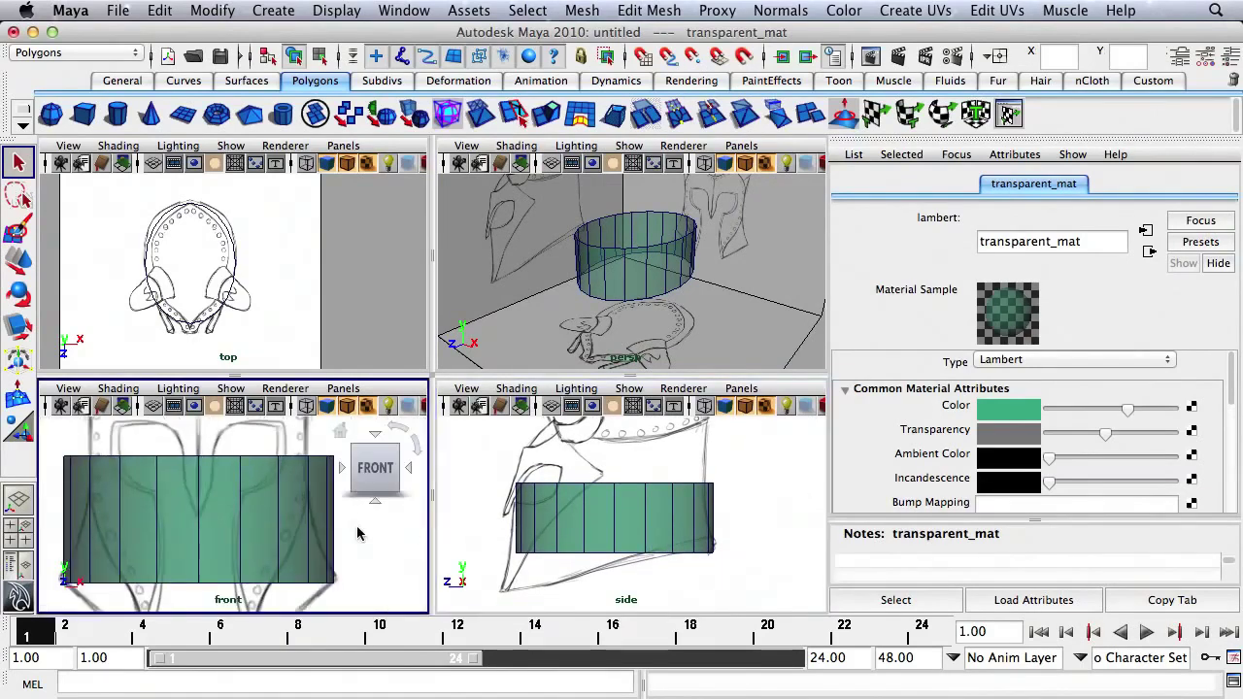
scroll(260, 515, down, 3)
right_drag(218, 510, 167, 340)
drag(109, 457, 305, 497)
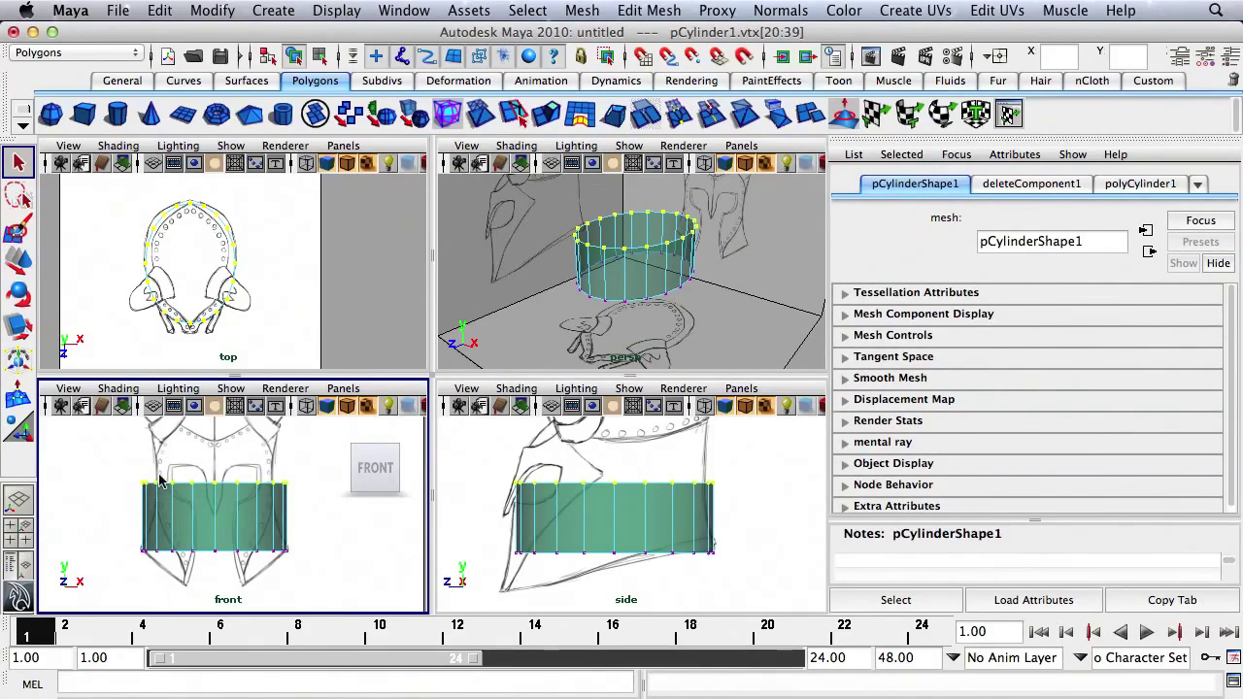
key(w)
drag(213, 429, 212, 448)
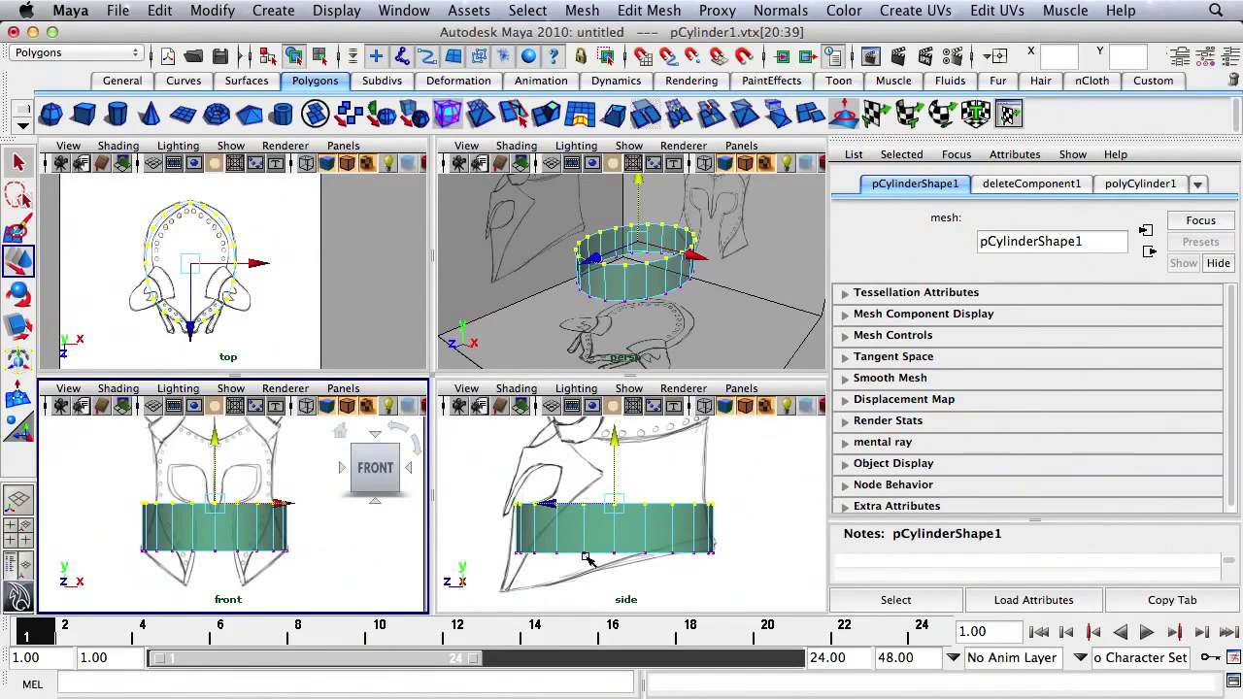
- Pull the front bottom vertices down in the side view to follow the helmet's pointed lower edge
alt+right_drag(572, 533, 631, 540)
alt+middle_drag(631, 540, 646, 505)
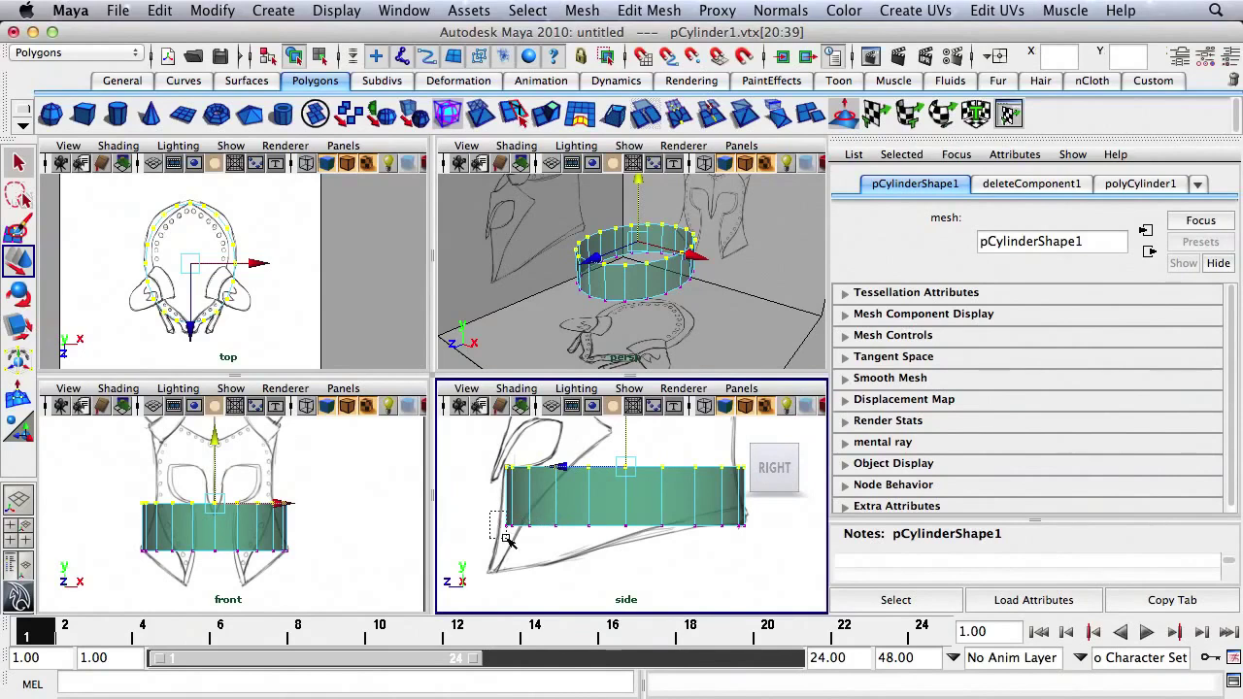
mouse_move(505, 539)
mouse_down()
mouse_move(521, 532)
mouse_move(515, 557)
mouse_move(537, 538)
mouse_move(534, 562)
mouse_up()
drag(550, 516, 567, 556)
mouse_move(560, 529)
mouse_down()
mouse_move(567, 550)
mouse_move(627, 539)
mouse_up()
- Adjust the cylinder's bottom vertices through the front and middle in the side view to follow the sketched lower edge
alt+right_drag(484, 544, 630, 560)
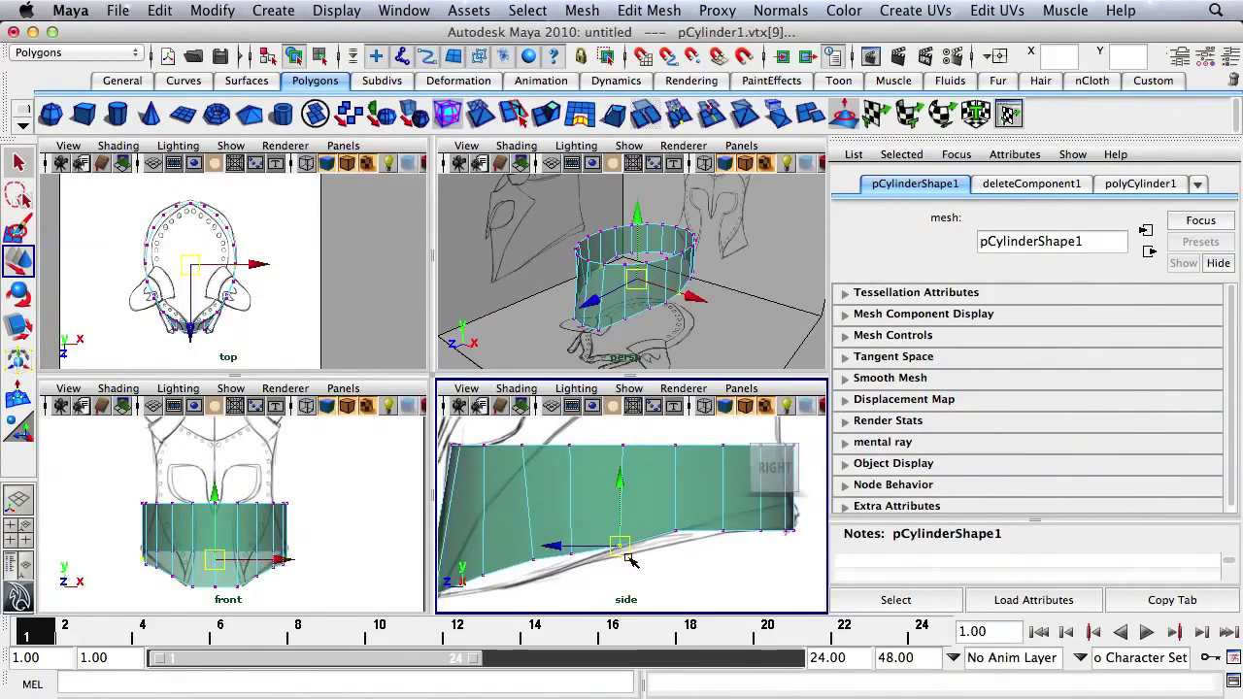
alt+middle_drag(629, 560, 643, 546)
alt+right_drag(643, 546, 608, 545)
drag(584, 506, 543, 562)
drag(537, 547, 534, 551)
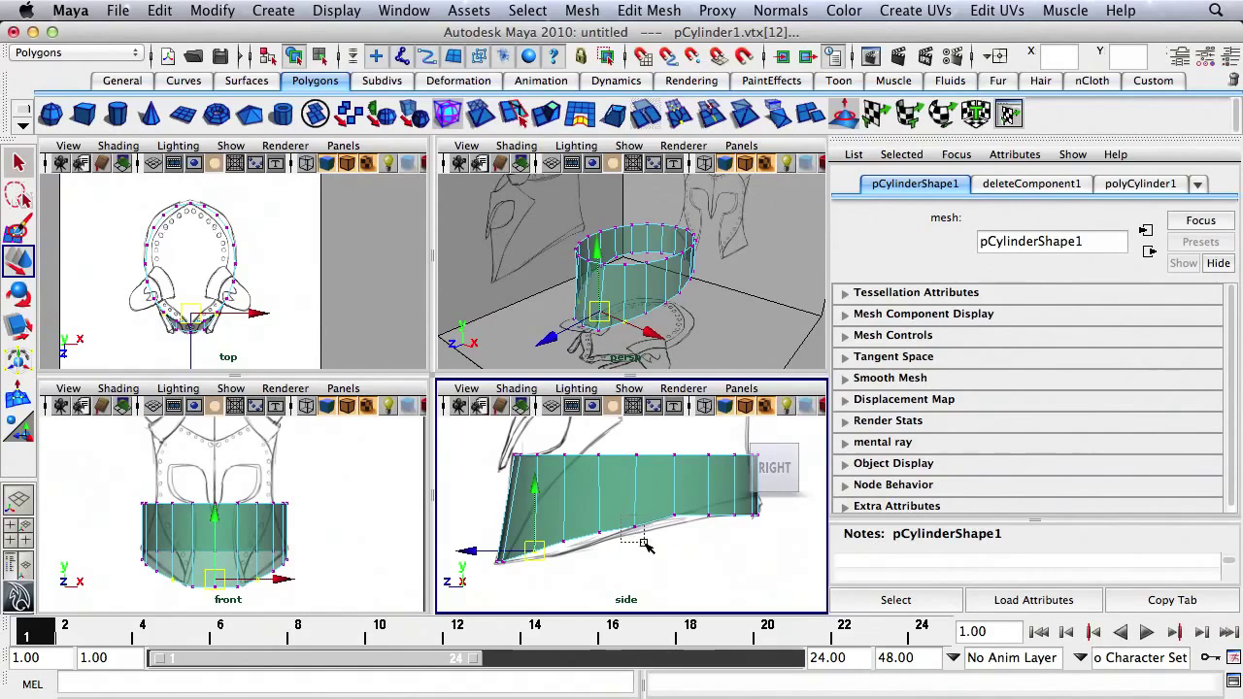
drag(649, 546, 636, 498)
alt+middle_drag(683, 513, 630, 513)
alt+right_drag(631, 514, 705, 523)
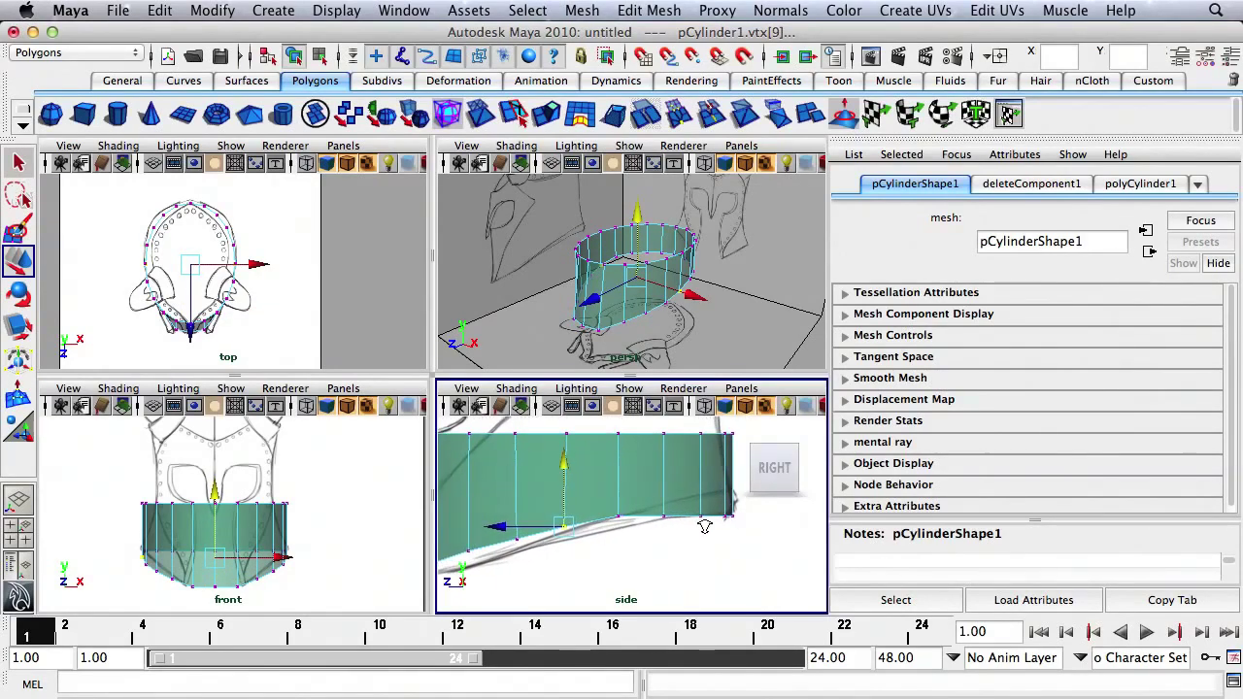
- Raise the rear bottom vertices in the side view so the lower edge keeps sloping evenly upward to the back
alt+middle_drag(659, 503, 581, 522)
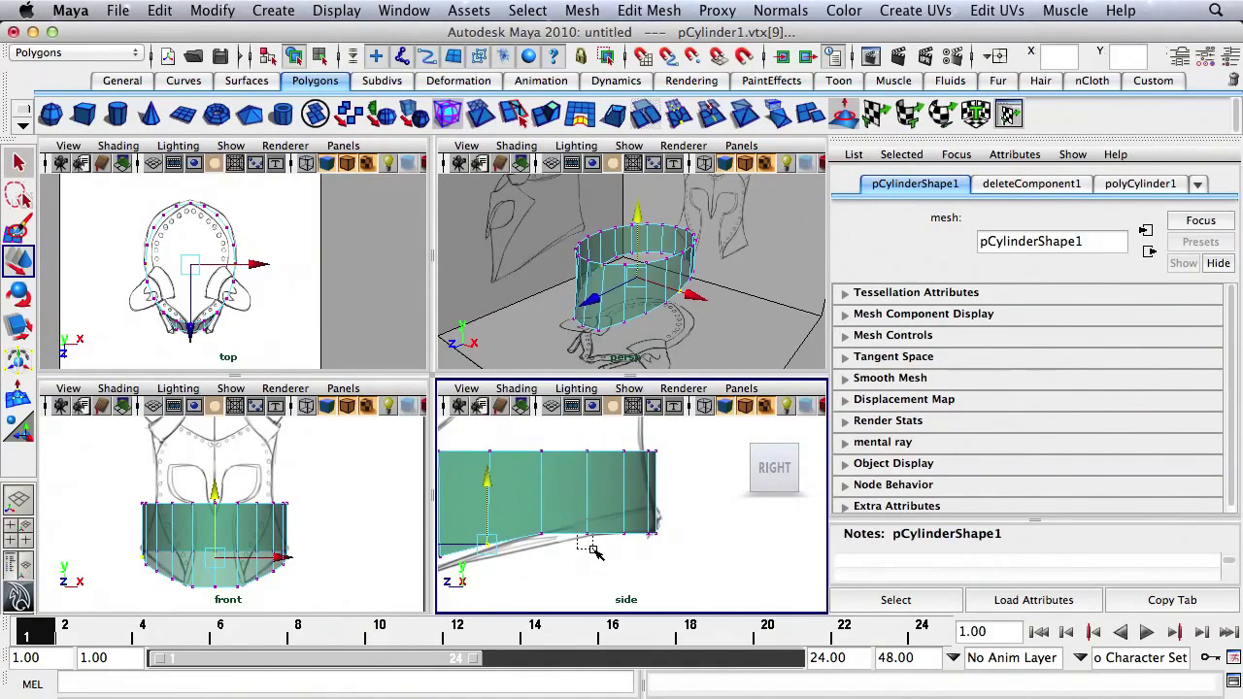
drag(595, 549, 592, 487)
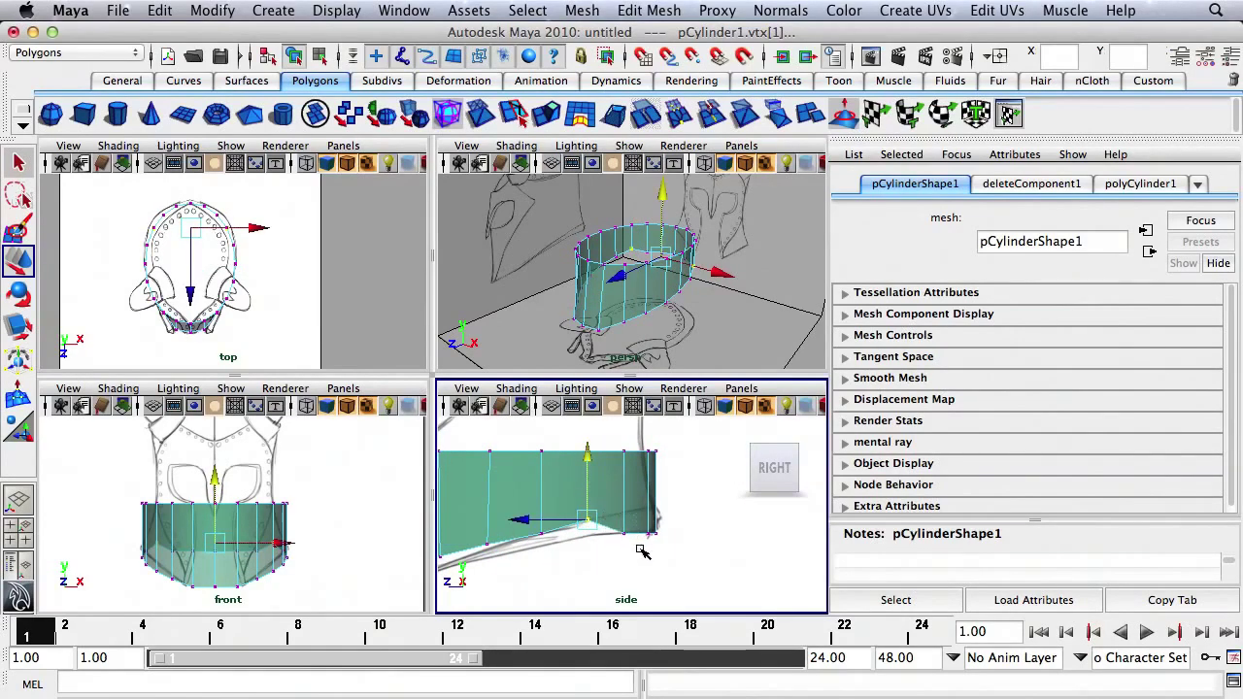
drag(640, 550, 612, 522)
drag(630, 517, 631, 499)
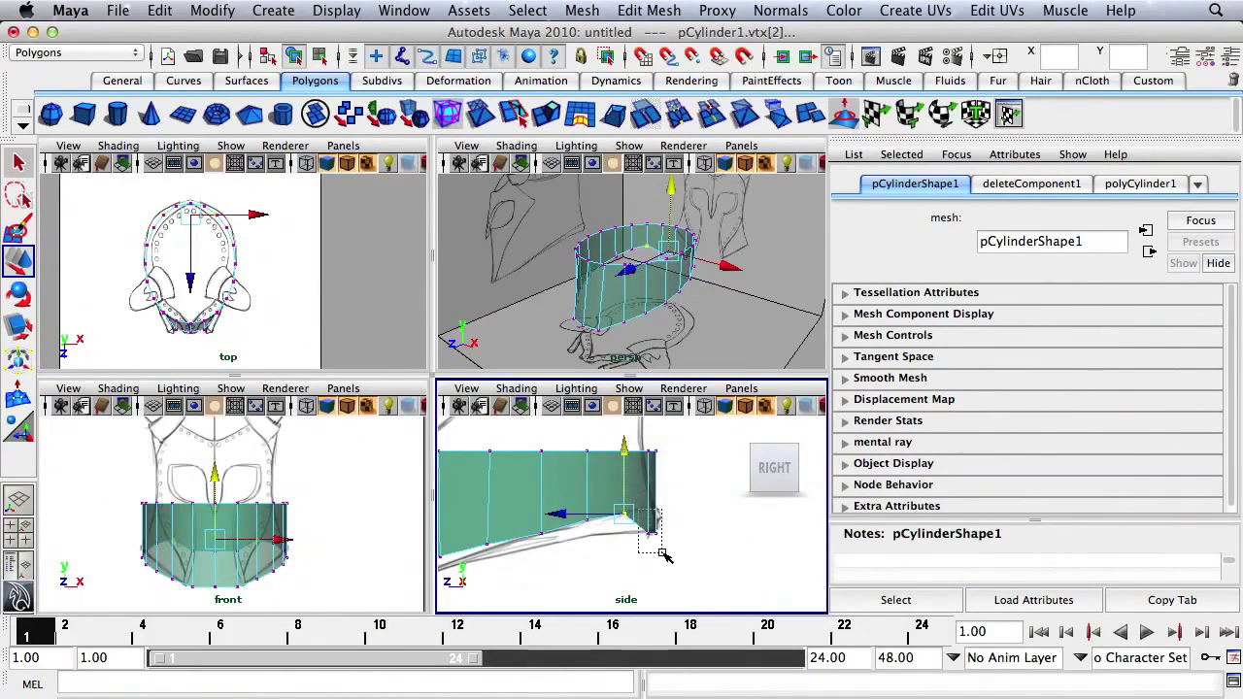
drag(675, 562, 667, 475)
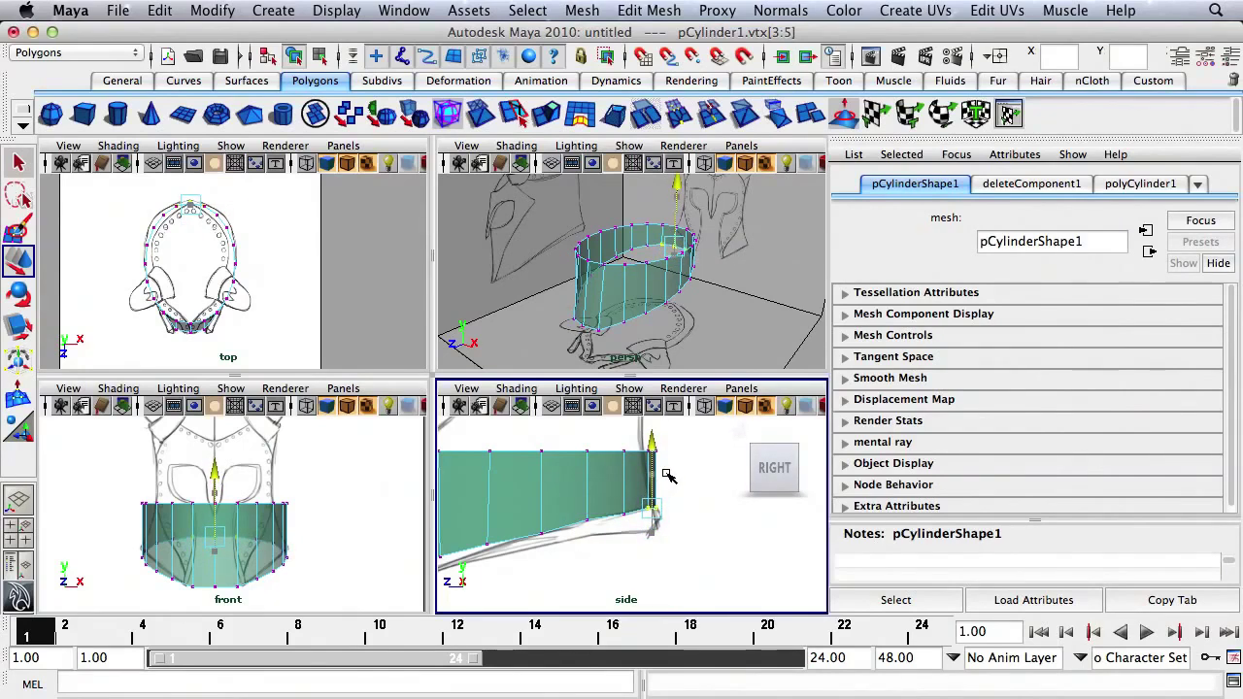
alt+right_drag(689, 505, 631, 507)
alt+middle_drag(646, 509, 707, 512)
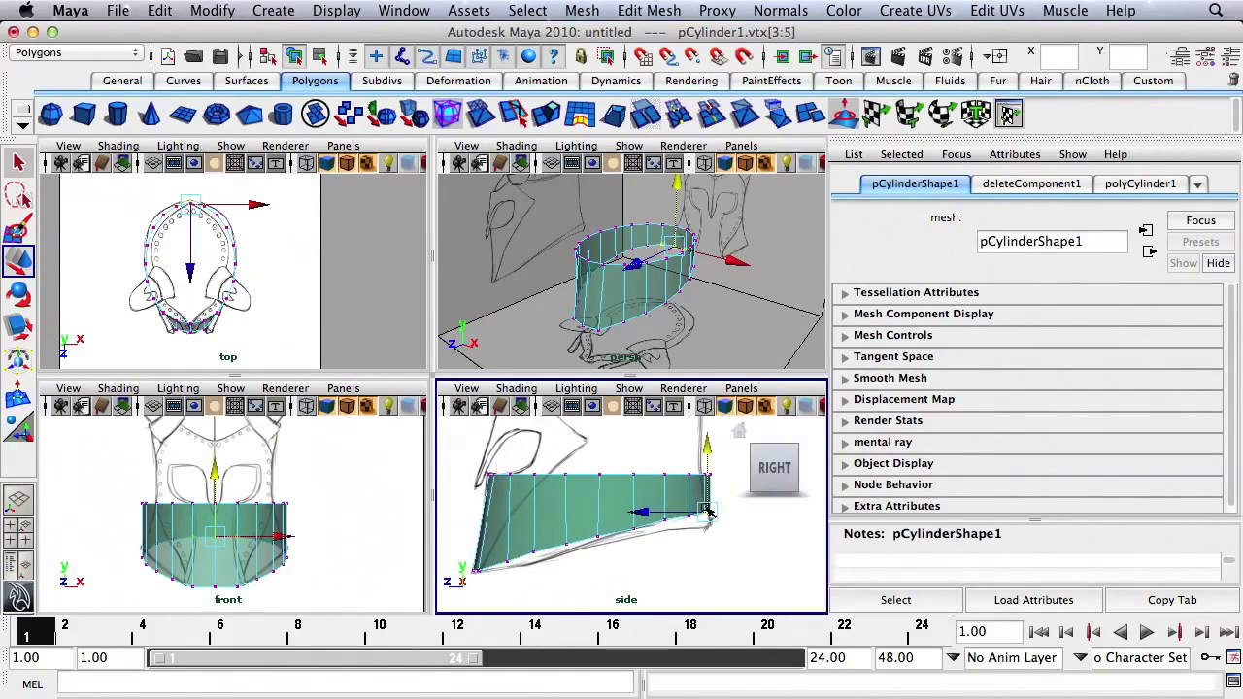
- Fine-tune the middle bottom vertices and the pointed front bottom vertices in the side view to even out the lower edge
drag(649, 555, 636, 487)
mouse_move(597, 545)
mouse_down()
mouse_move(588, 553)
mouse_move(580, 538)
mouse_up()
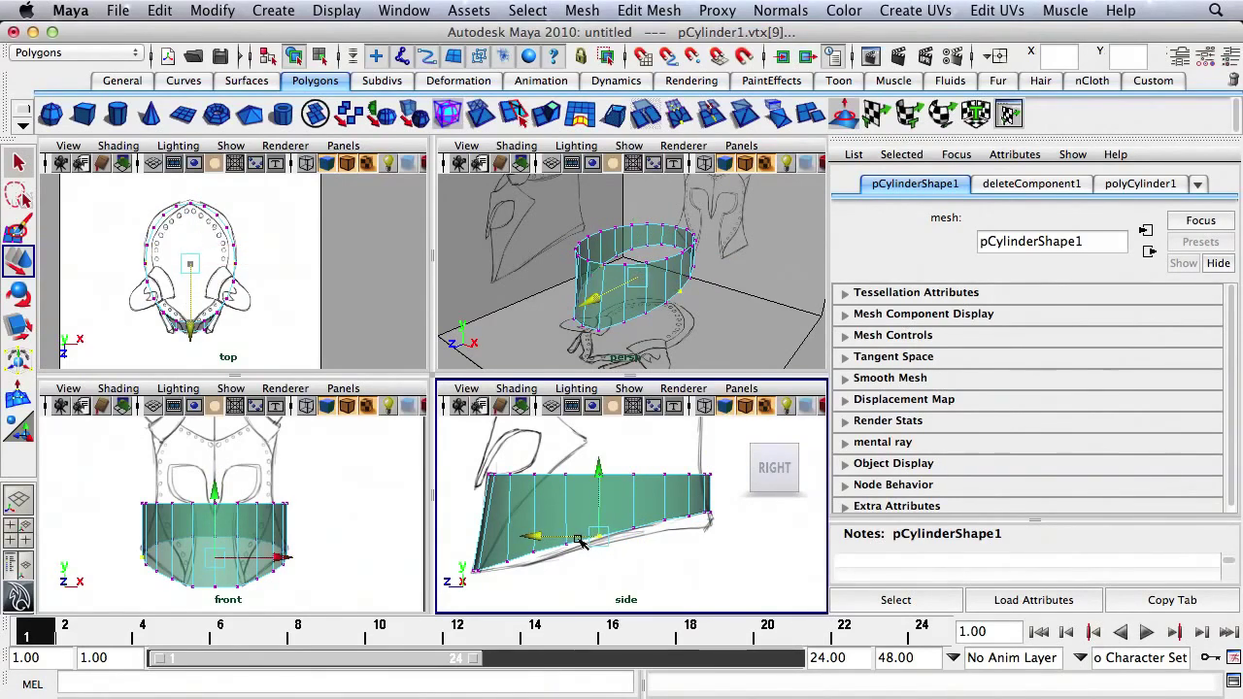
click(671, 555)
alt+middle_drag(575, 561, 675, 527)
scroll(672, 529, up, 4)
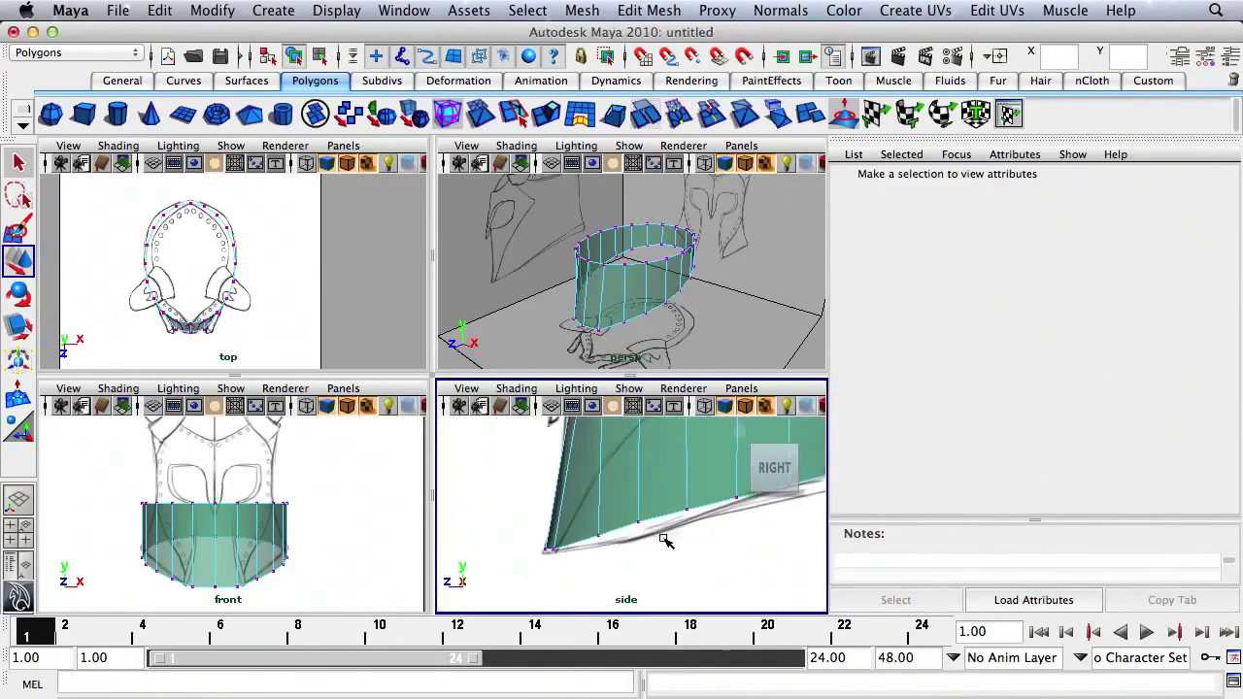
mouse_move(576, 527)
mouse_down()
mouse_move(543, 565)
mouse_move(519, 550)
mouse_move(567, 527)
mouse_up()
scroll(671, 553, down, 5)
alt+middle_drag(652, 541, 567, 562)
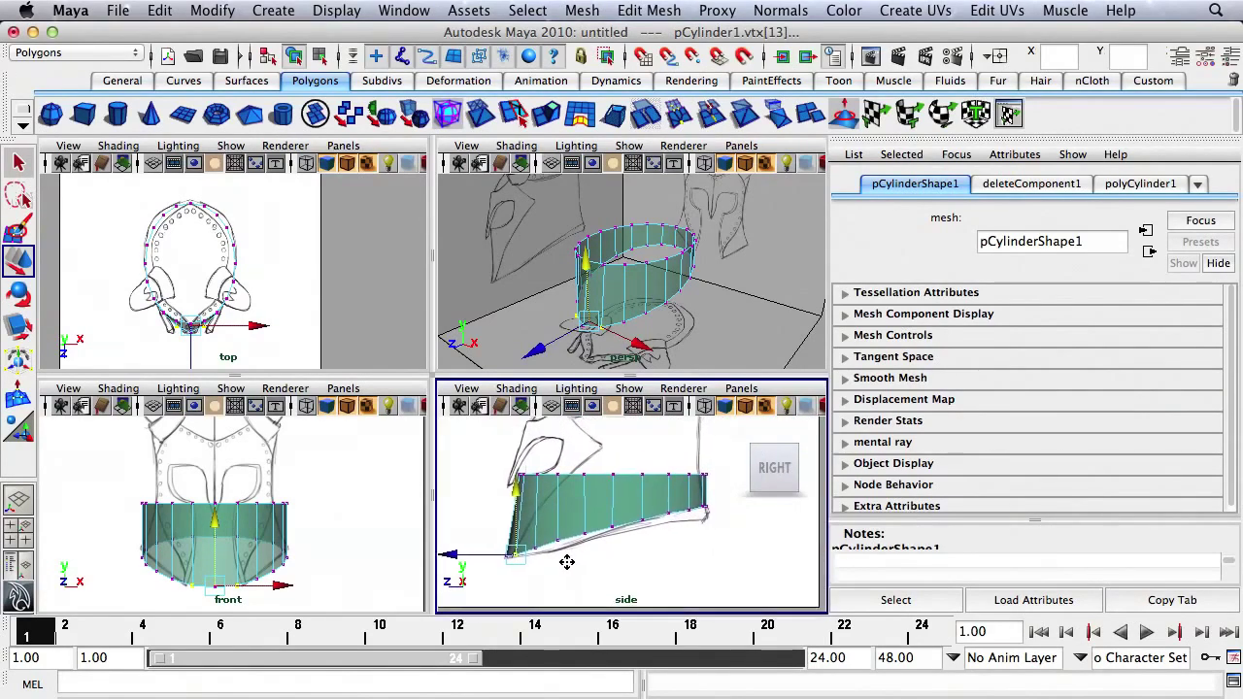
- Try lowering the bottom vertices just behind the front tip in the side view, undo the move and clear the selection
alt+right_drag(566, 562, 732, 544)
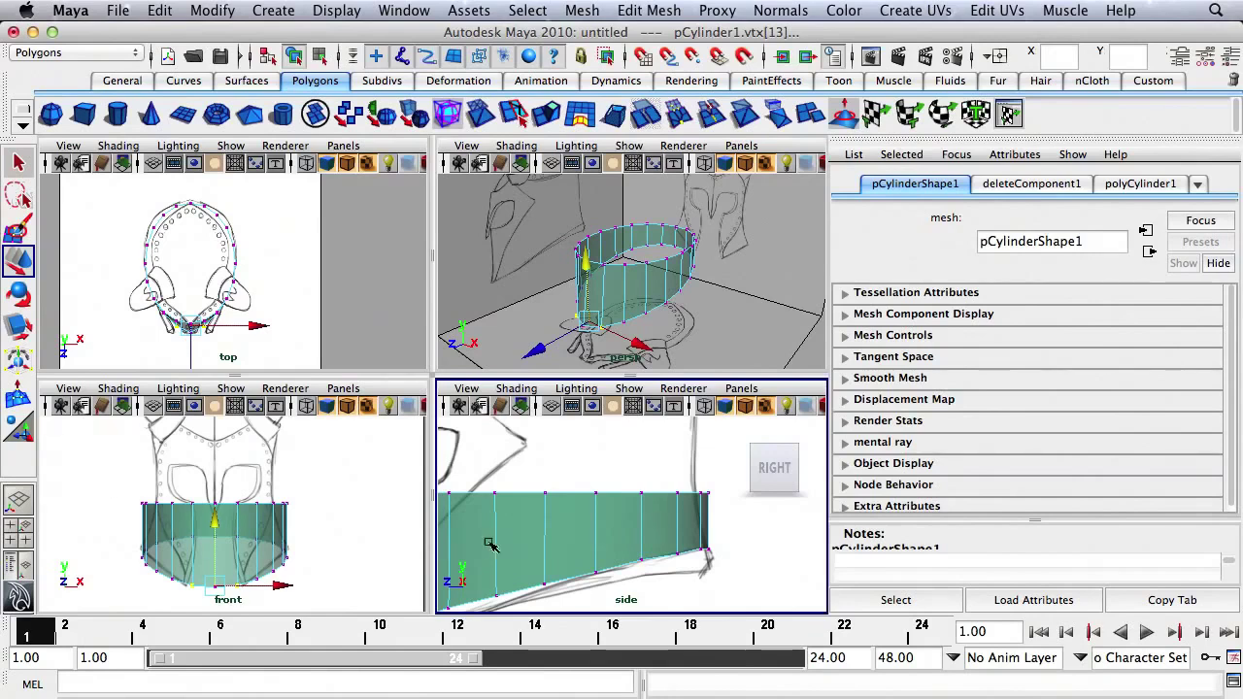
alt+right_drag(595, 539, 617, 488)
alt+right_drag(183, 576, 276, 563)
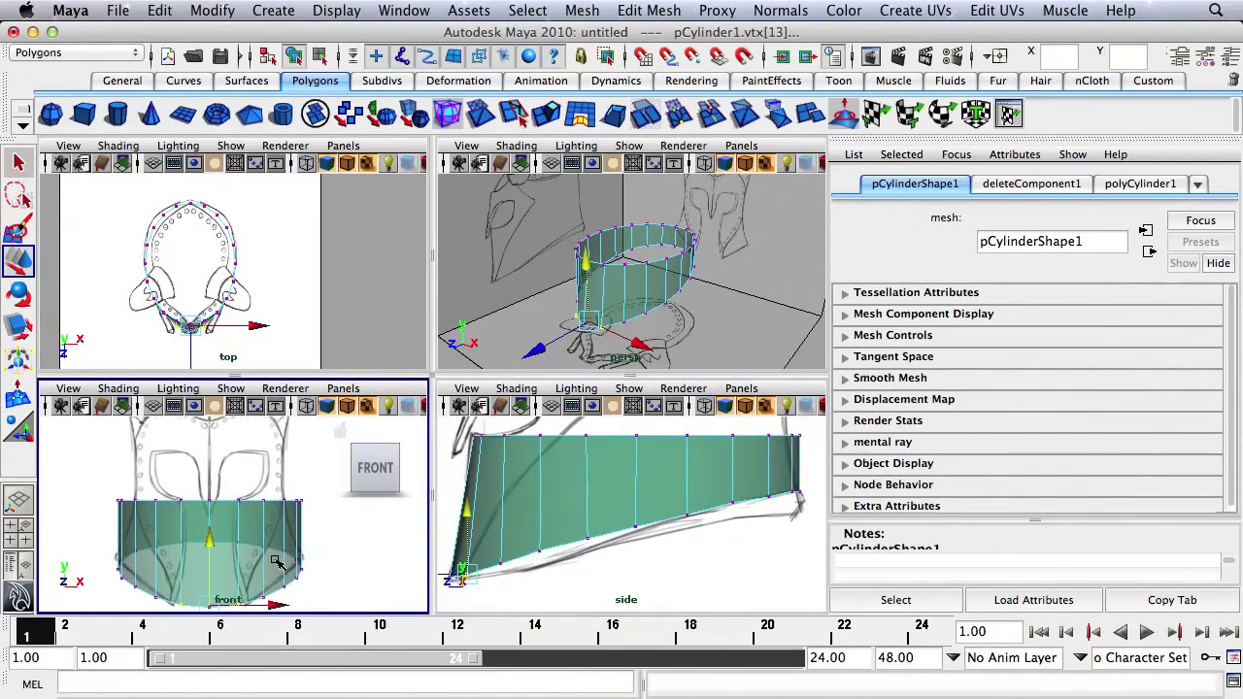
alt+middle_drag(276, 563, 266, 523)
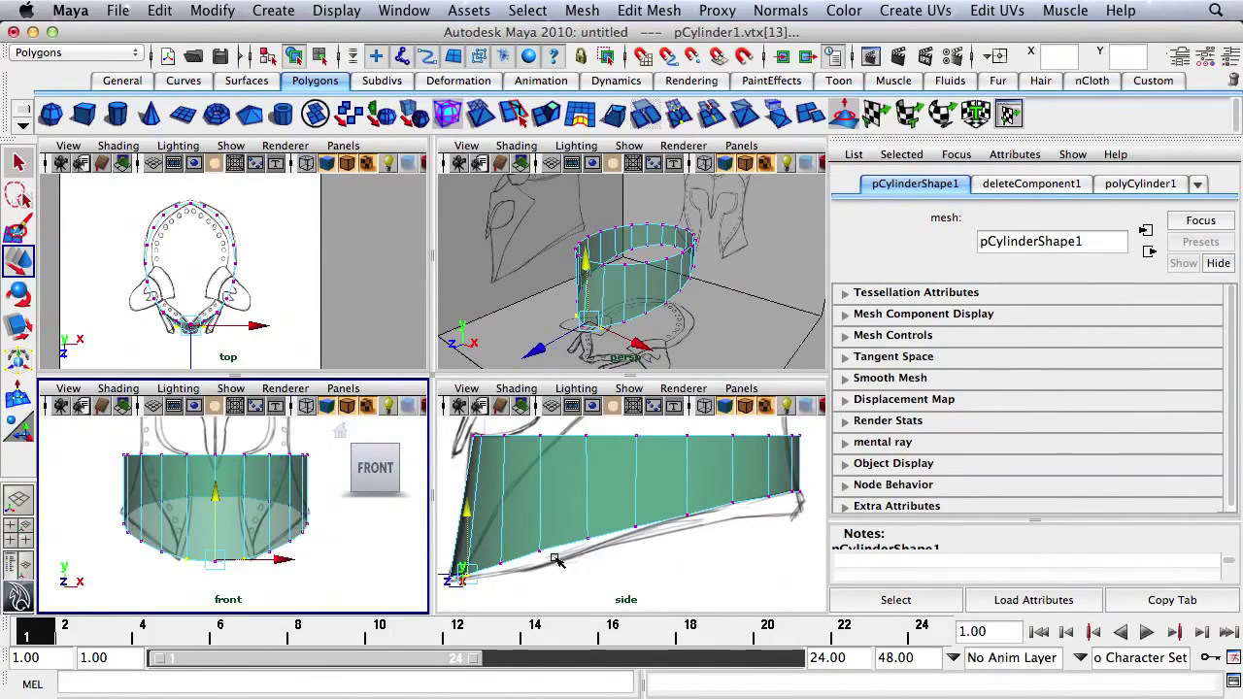
drag(606, 512, 490, 581)
drag(549, 503, 549, 513)
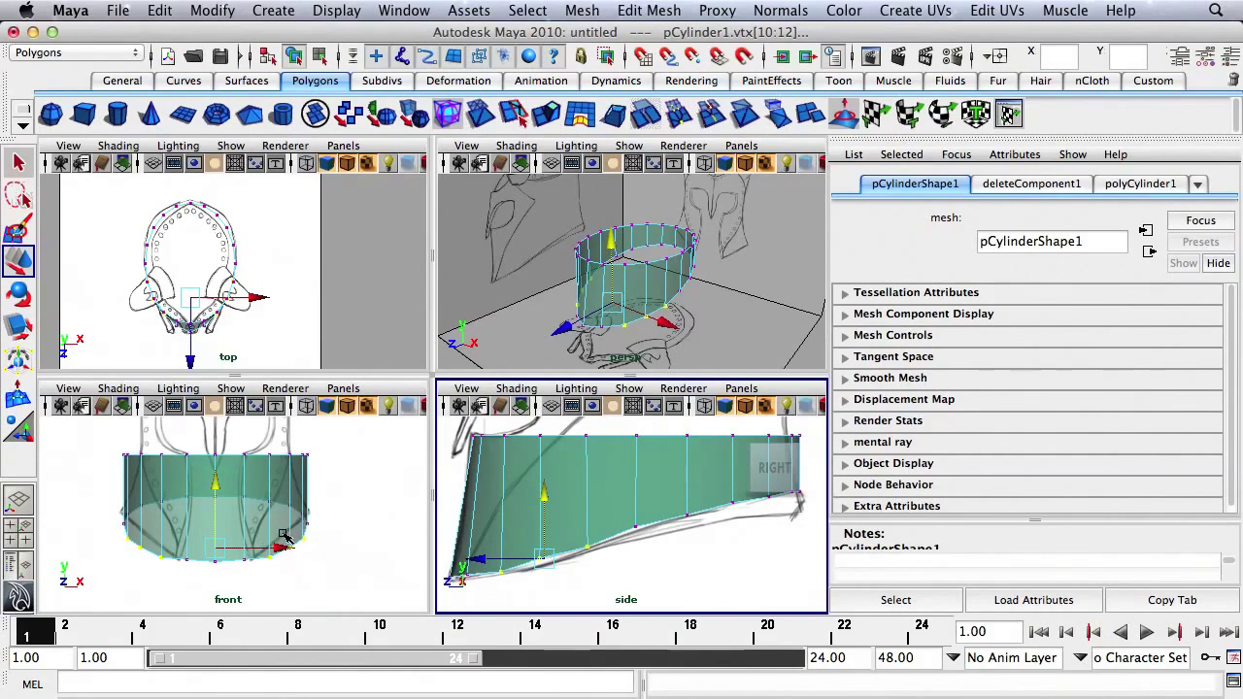
key(z)
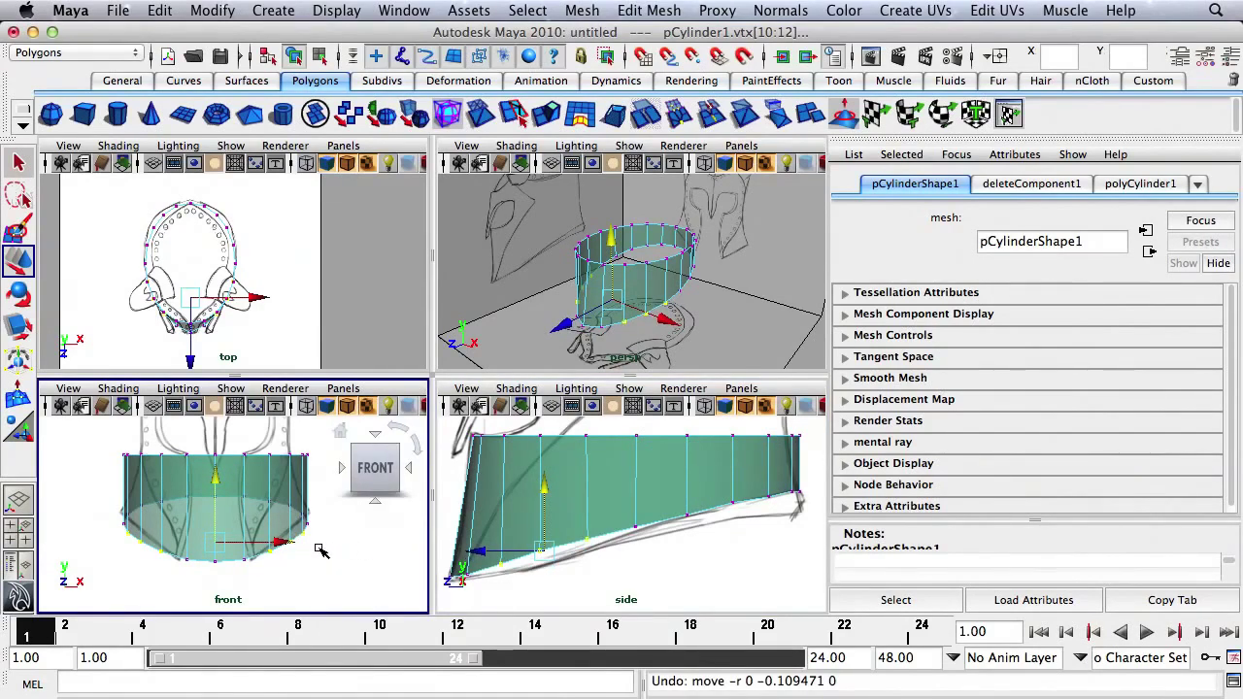
click(541, 588)
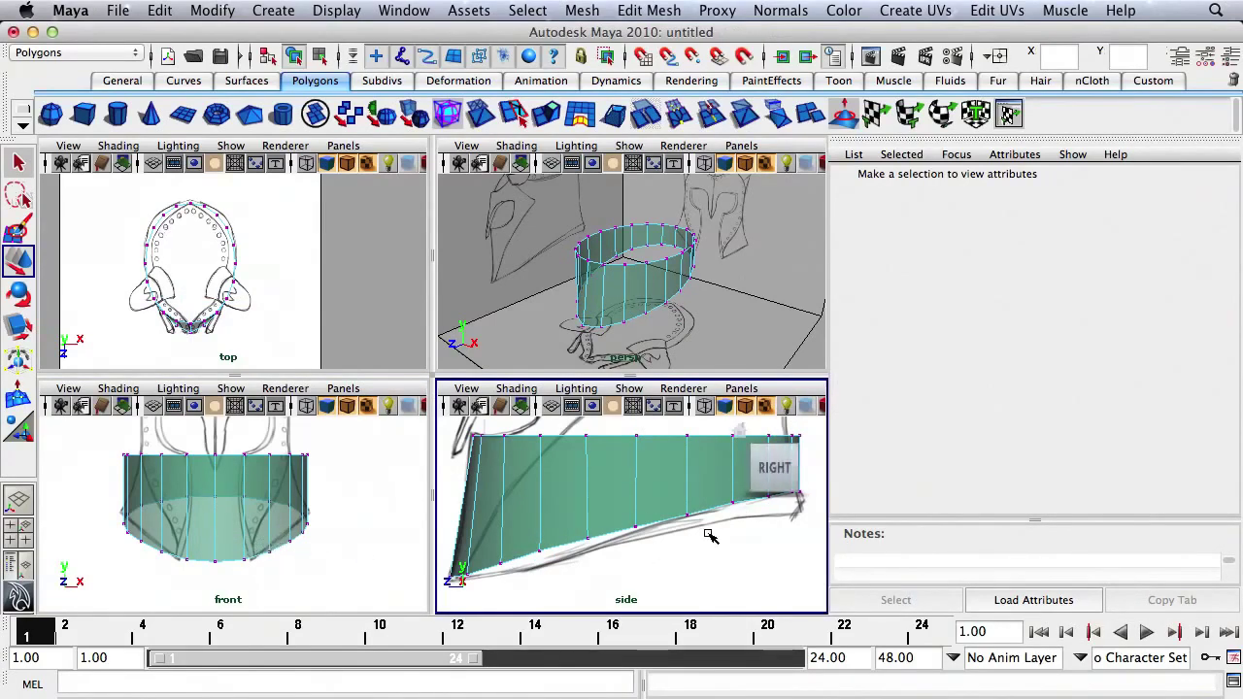
- Scale the top ring of vertices narrower along X in the front view to match the helmet's width below the eyes
scroll(638, 505, down, 5)
alt+middle_drag(639, 527, 629, 554)
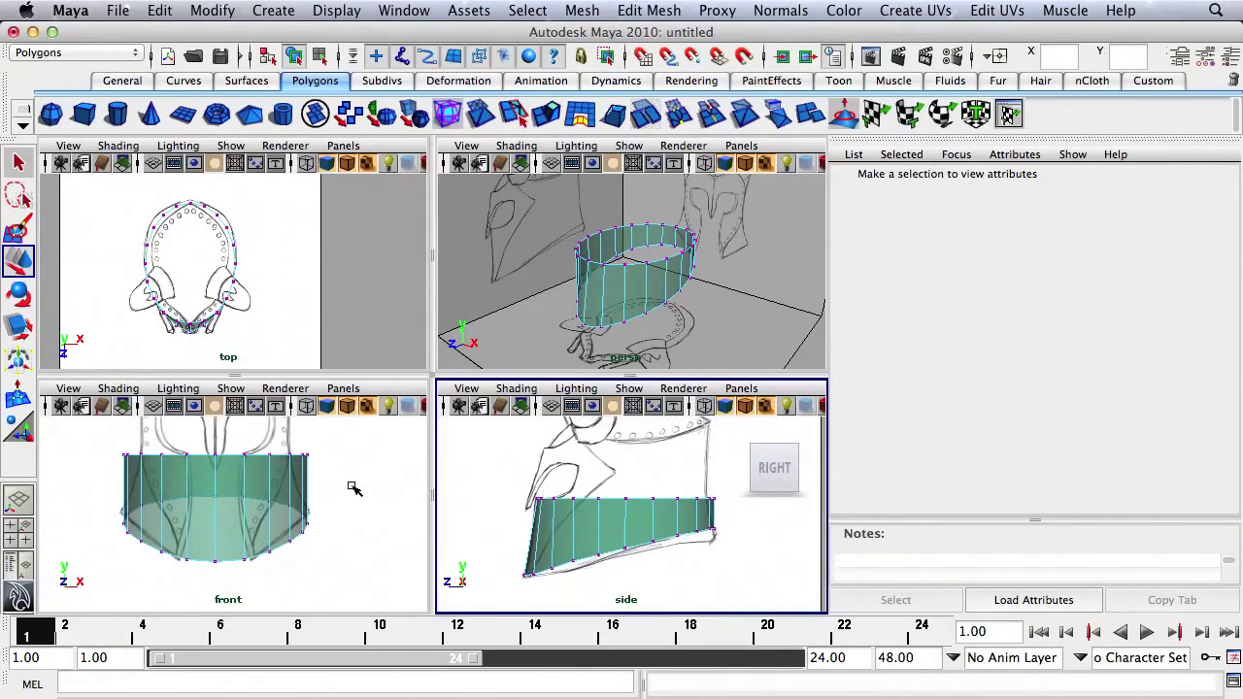
alt+middle_drag(254, 451, 260, 481)
drag(97, 456, 348, 515)
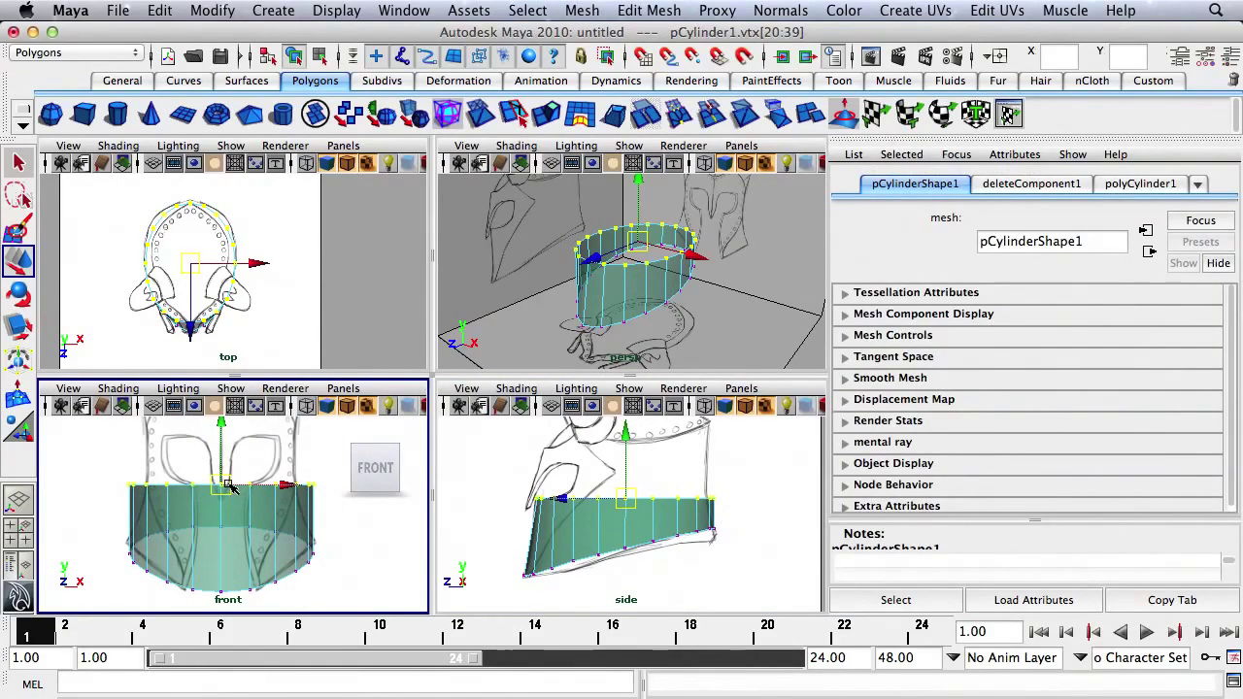
key(r)
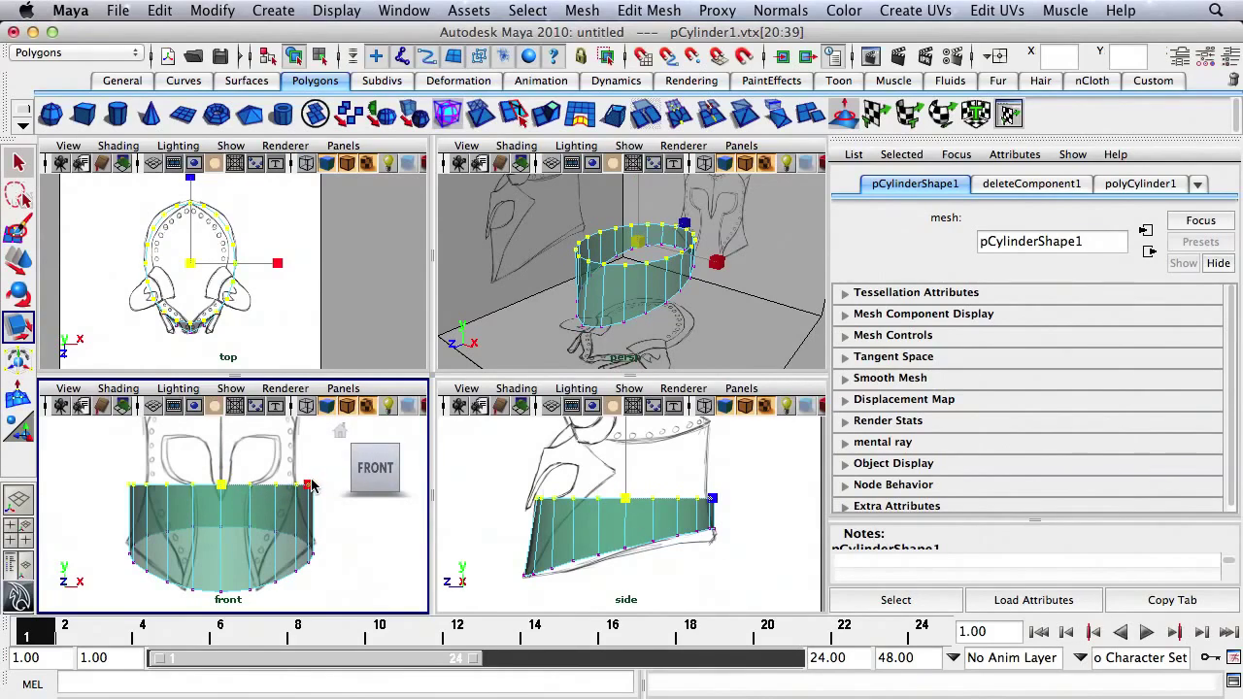
drag(310, 485, 291, 490)
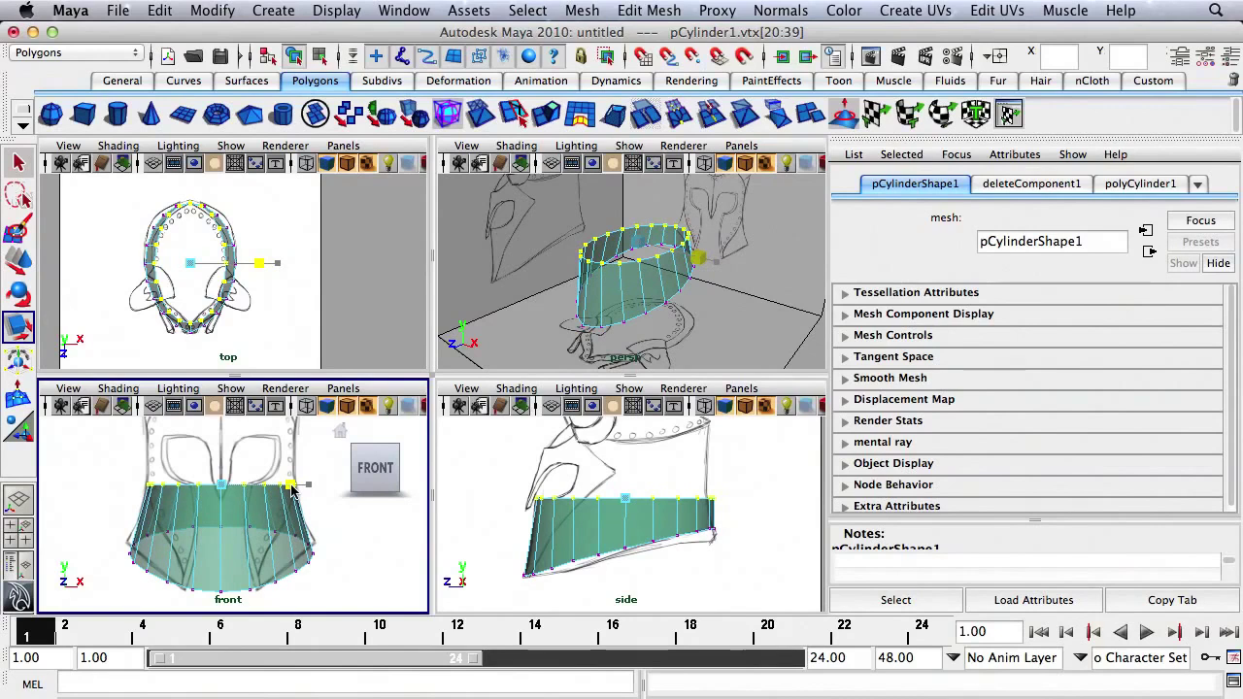
- Switch the cylinder to edge selection in the perspective view and select its whole top edge loop
alt+right_drag(534, 528, 647, 549)
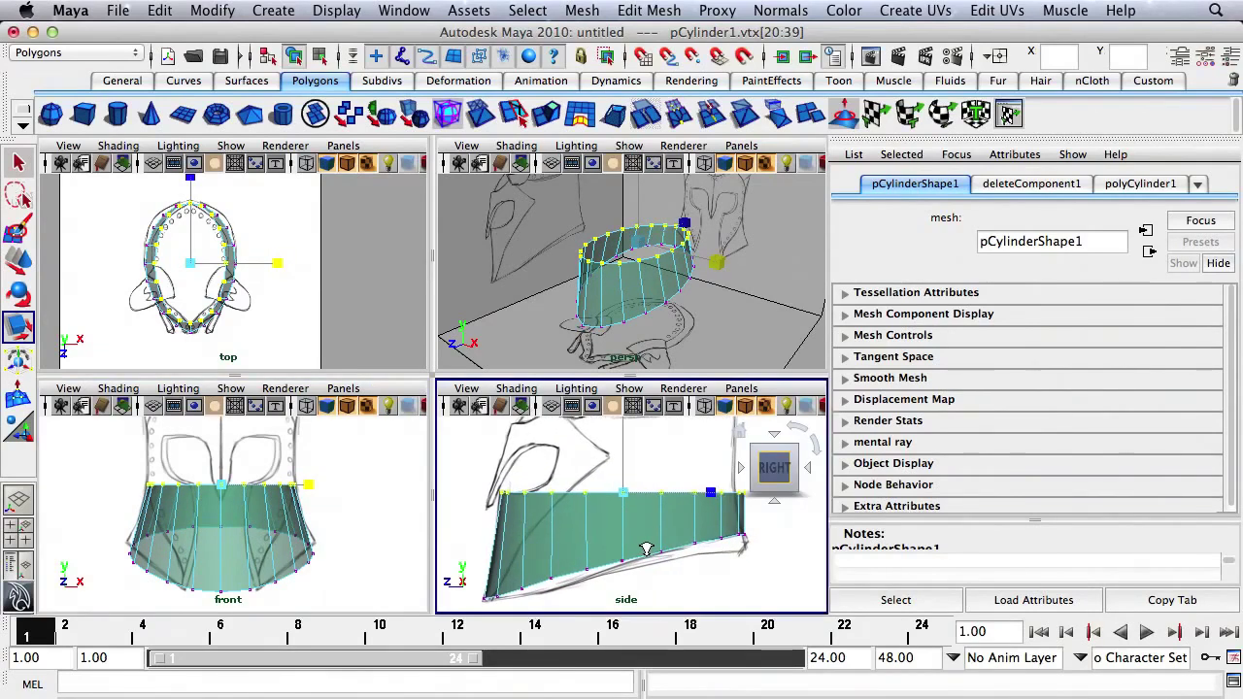
alt+middle_drag(634, 529, 603, 552)
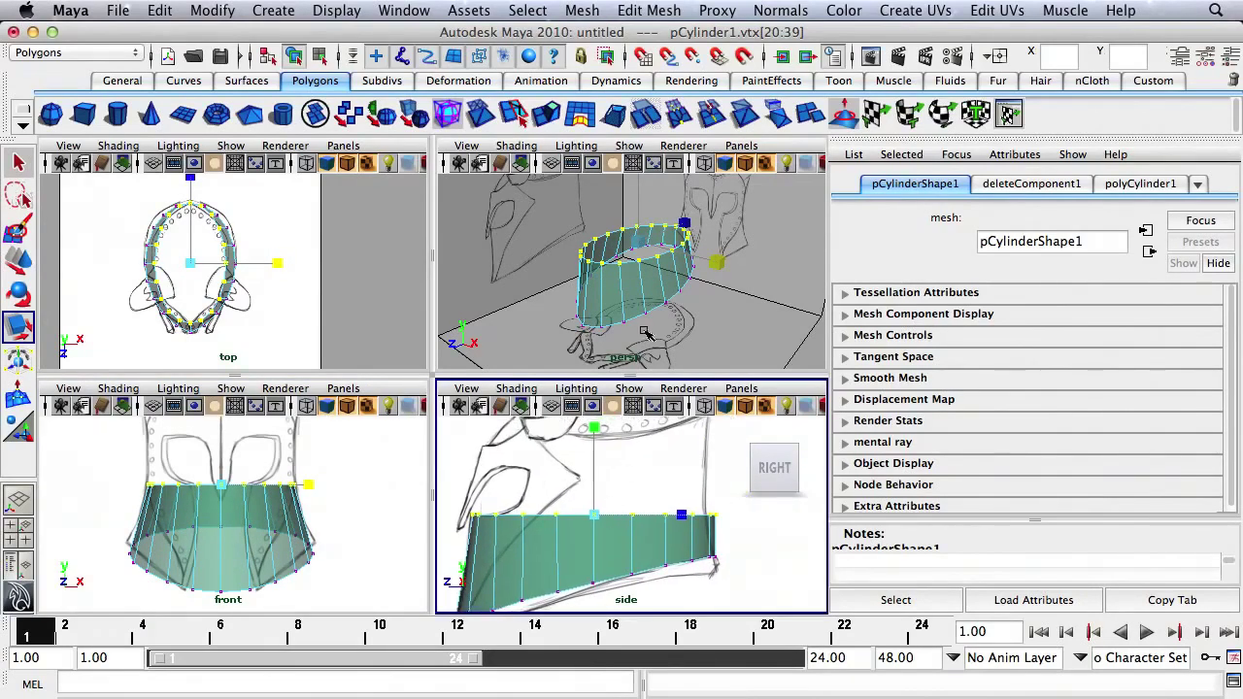
alt+drag(636, 254, 630, 222)
alt+right_drag(630, 224, 730, 245)
alt+drag(731, 243, 641, 255)
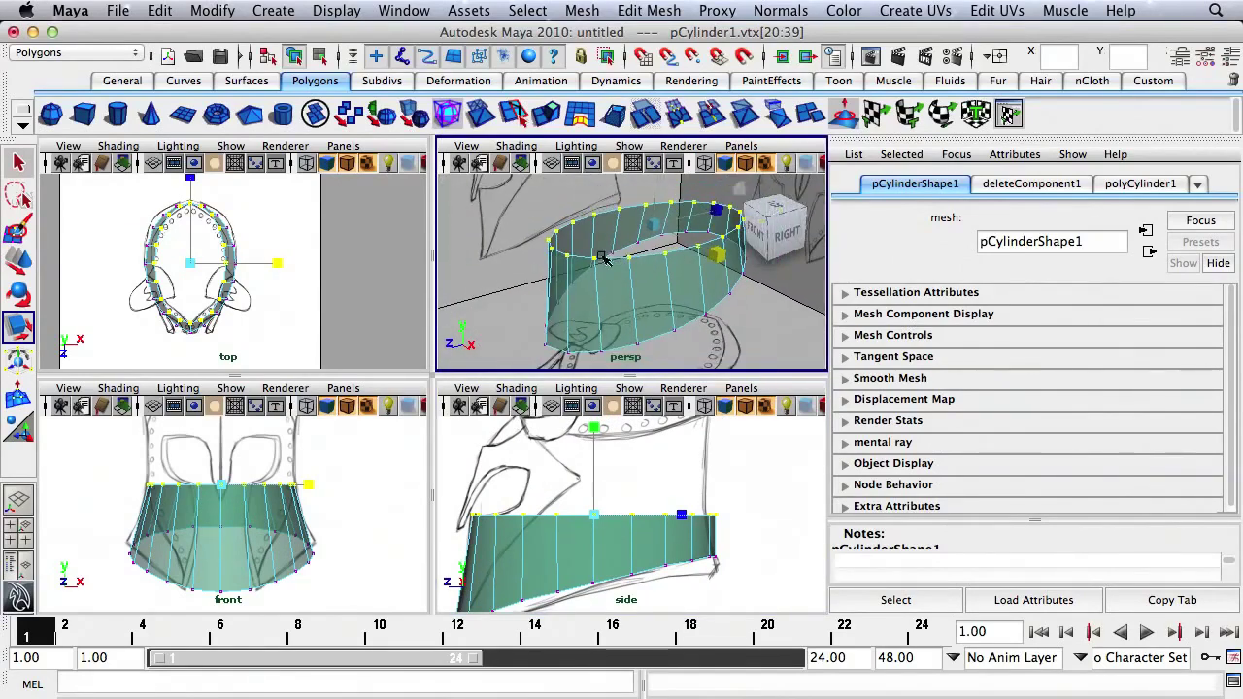
right_click(639, 254)
click(629, 216)
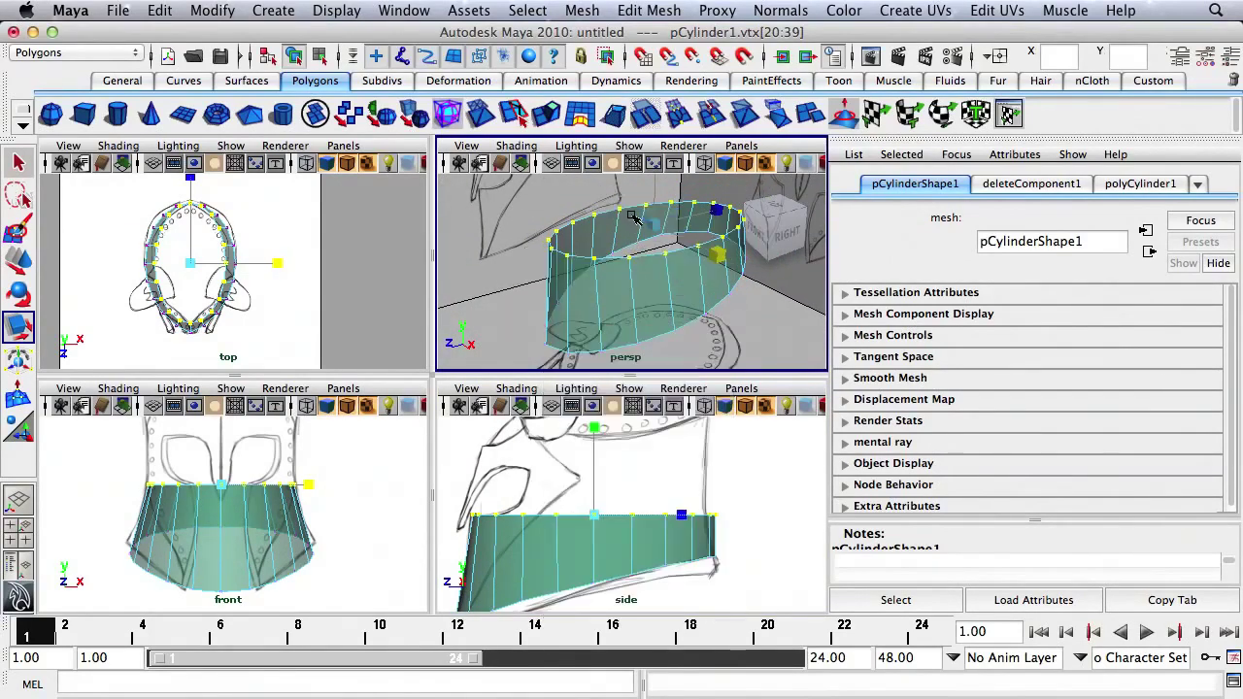
double_click(646, 258)
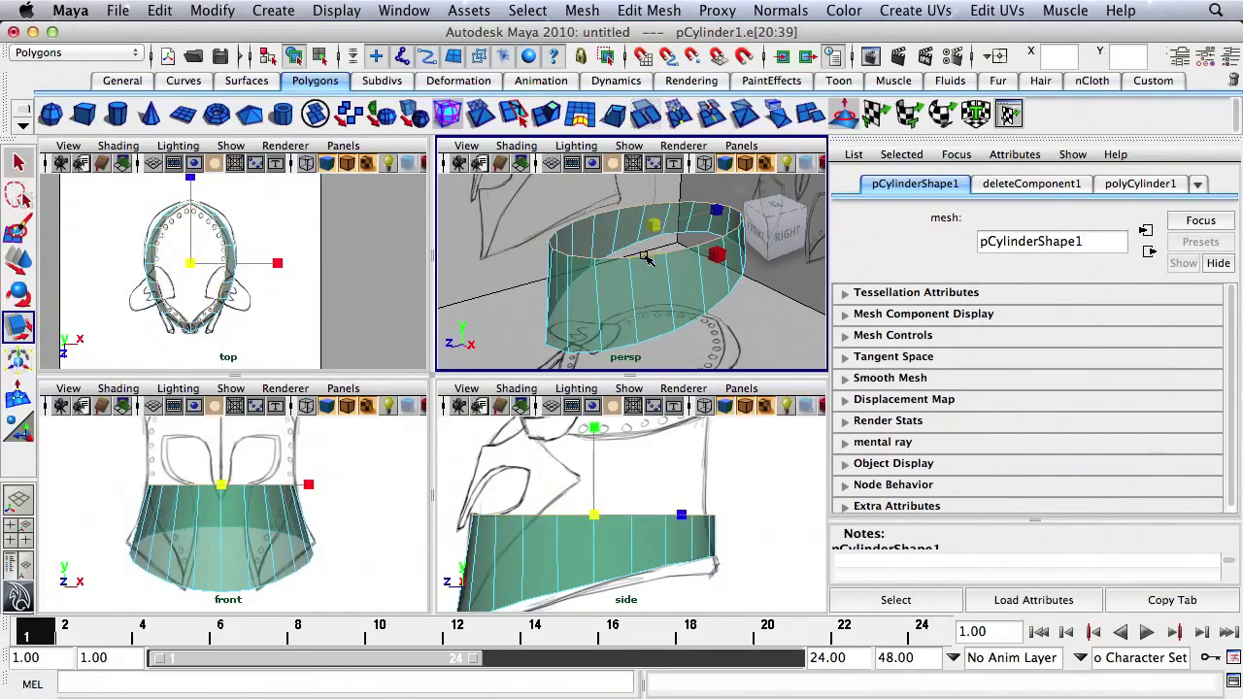
- Extrude the top edge loop straight up to the top of the eye openings in the enlarged front view
alt+drag(659, 258, 491, 254)
alt+right_drag(344, 461, 307, 462)
alt+middle_drag(307, 462, 308, 492)
alt+right_drag(308, 492, 288, 490)
key(space)
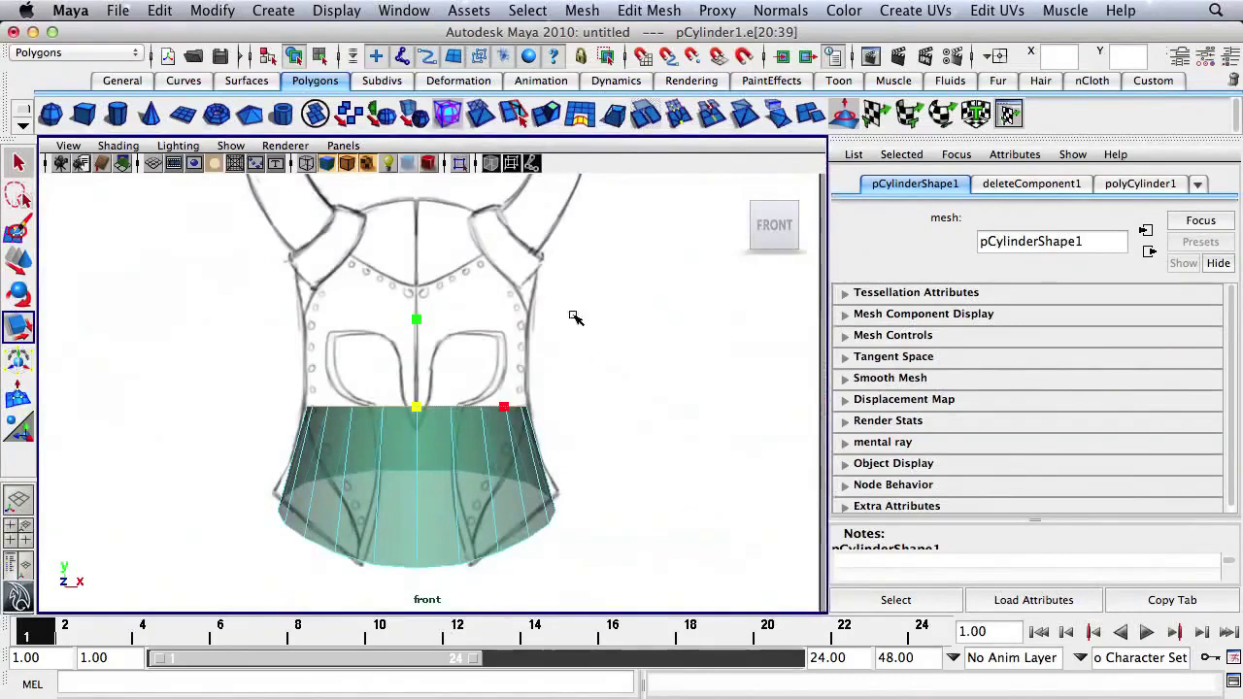
click(546, 114)
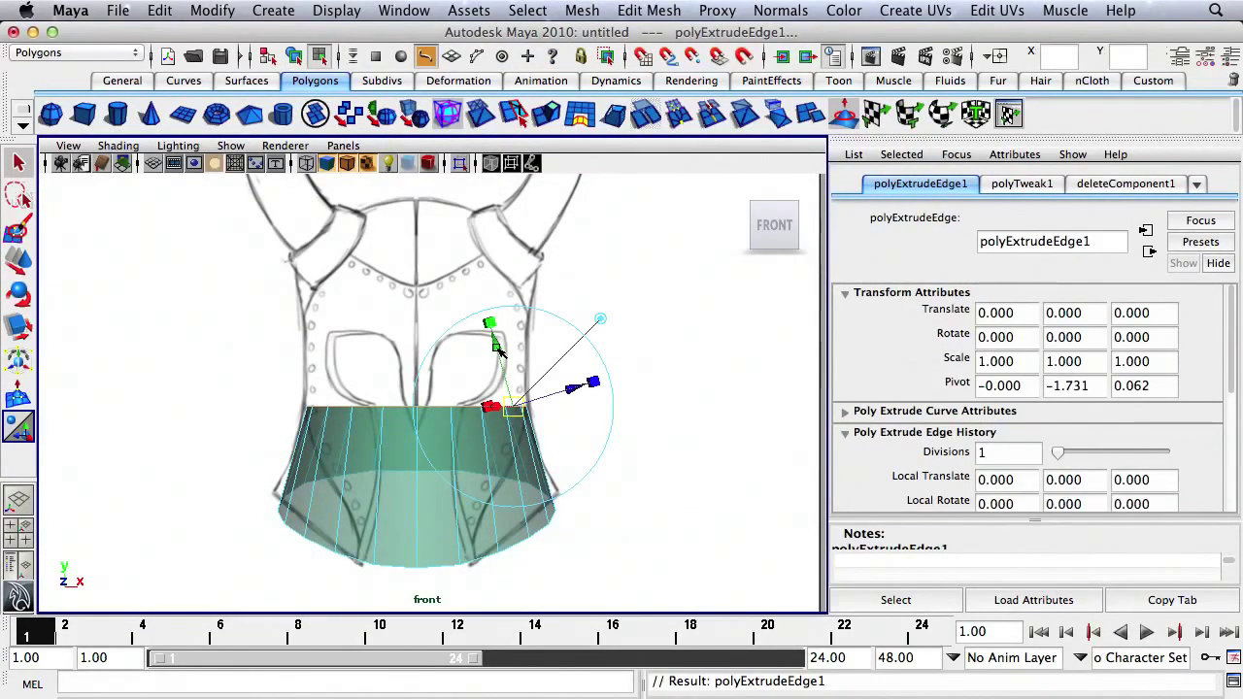
key(w)
drag(415, 345, 434, 272)
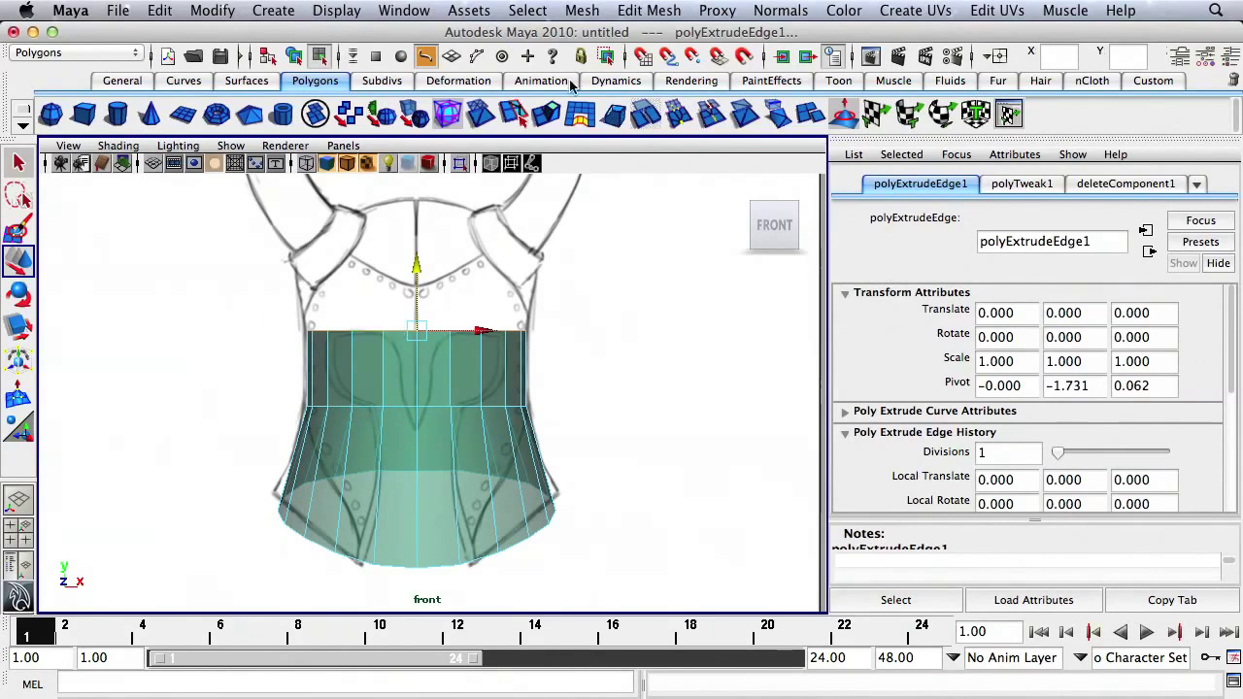
- Extrude the top edge loop again and move it up to just below the base of the horns
click(546, 115)
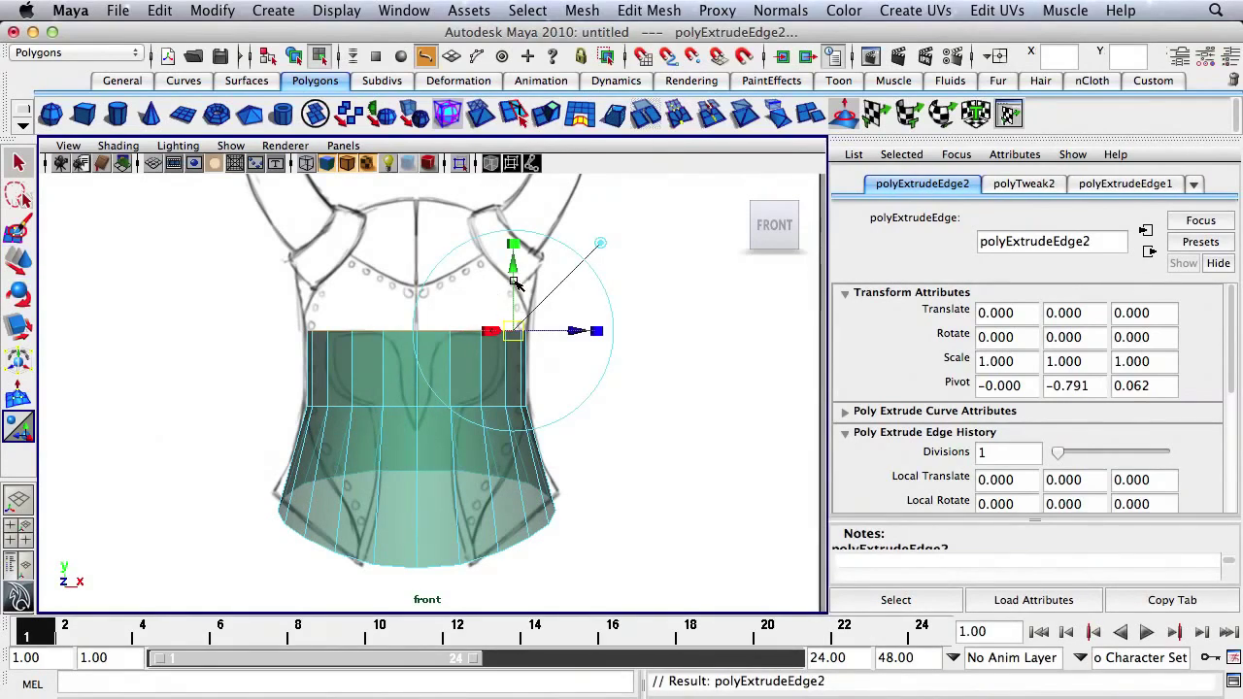
key(w)
drag(418, 272, 434, 203)
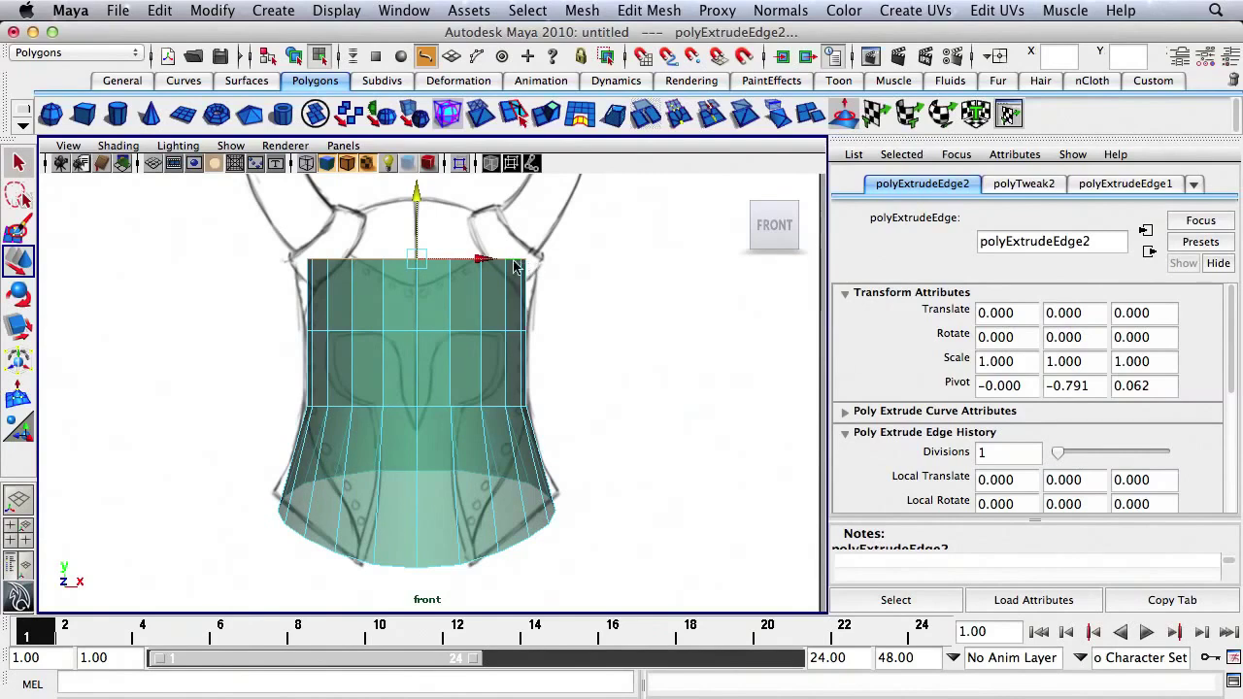
drag(416, 199, 417, 205)
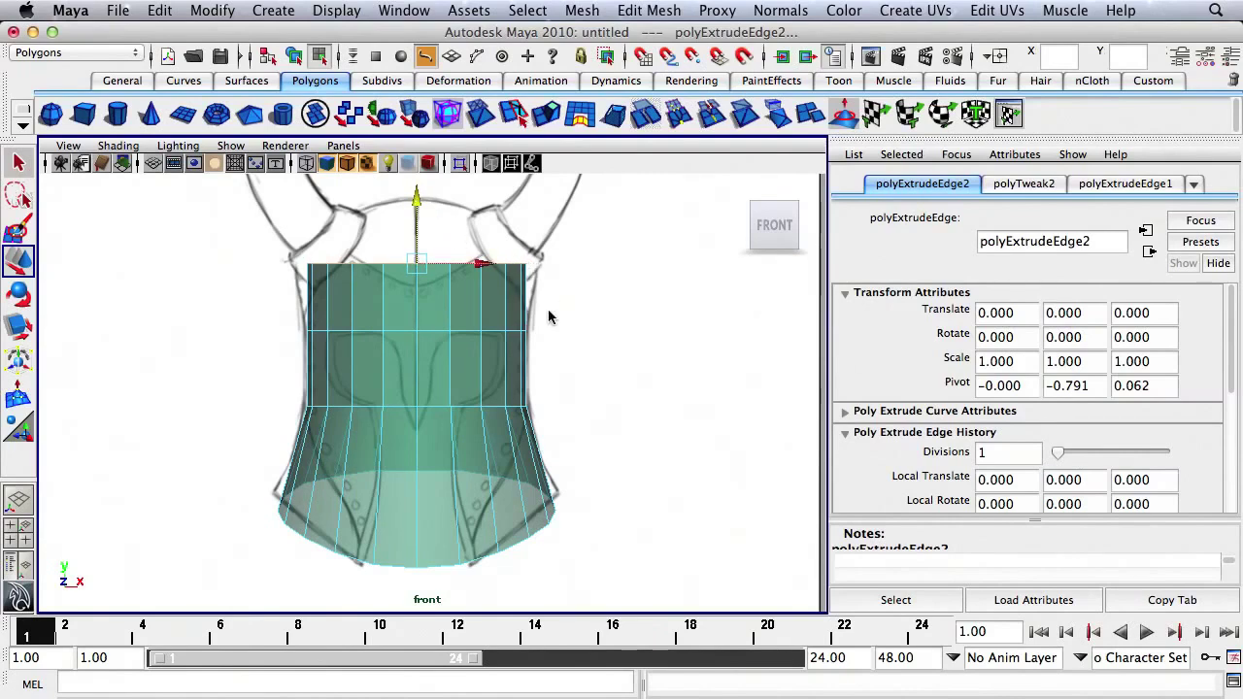
- In the enlarged side view, move the rear vertices of the cylinder's two middle rows inward toward the back outline of the helmet
key(space)
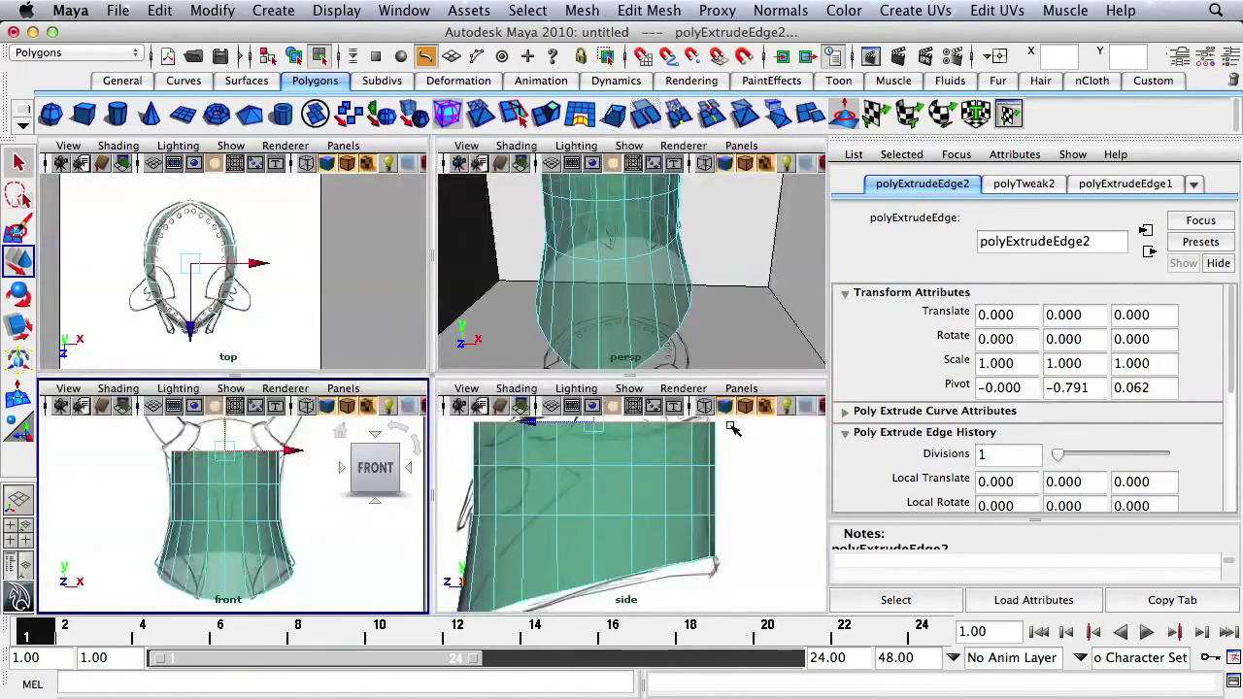
key(space)
scroll(680, 431, down, 3)
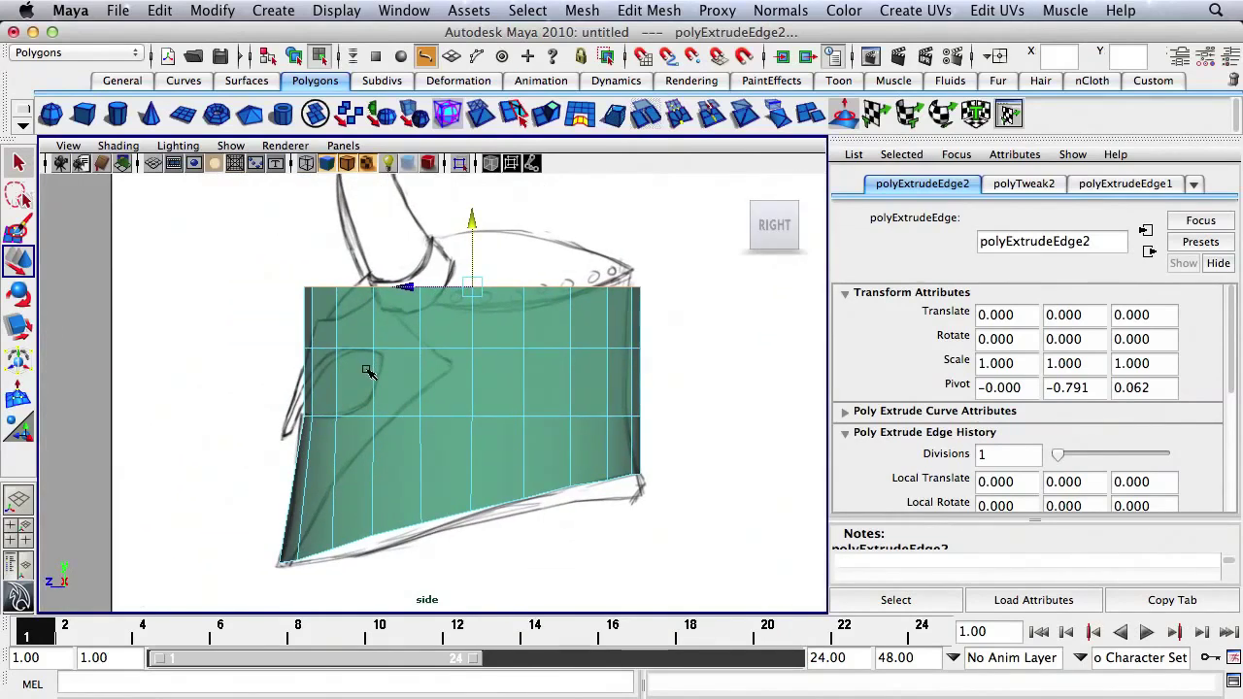
scroll(402, 375, up, 2)
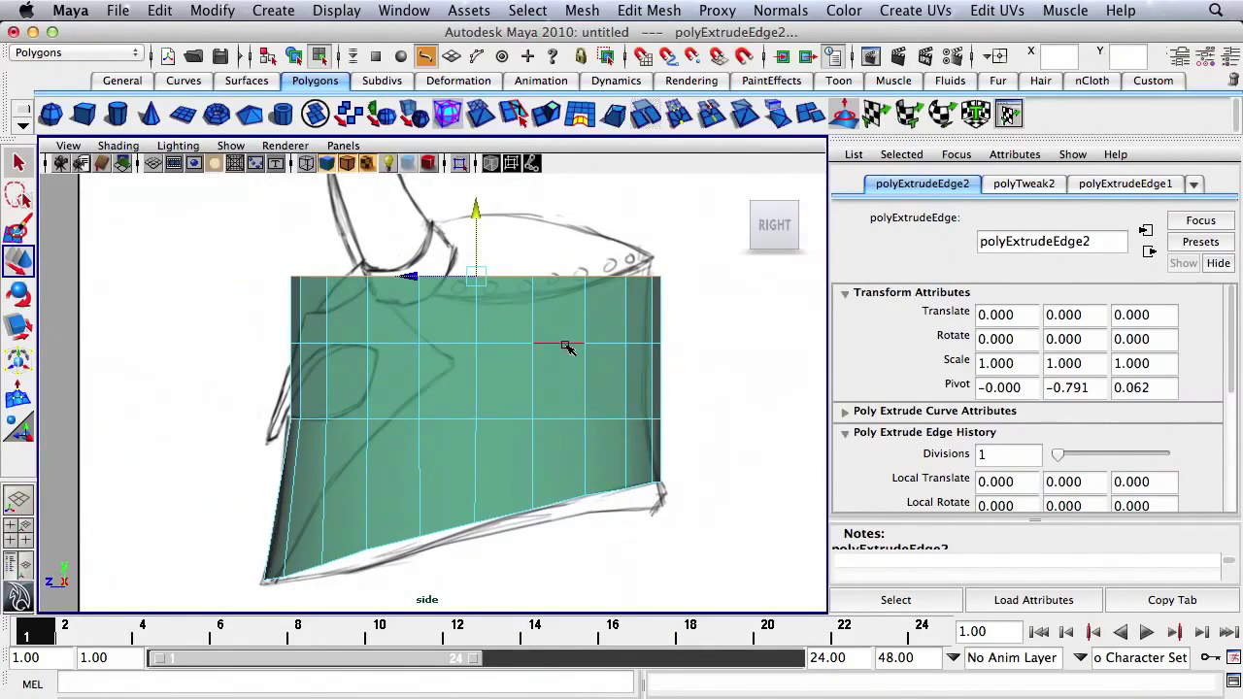
right_drag(567, 348, 495, 326)
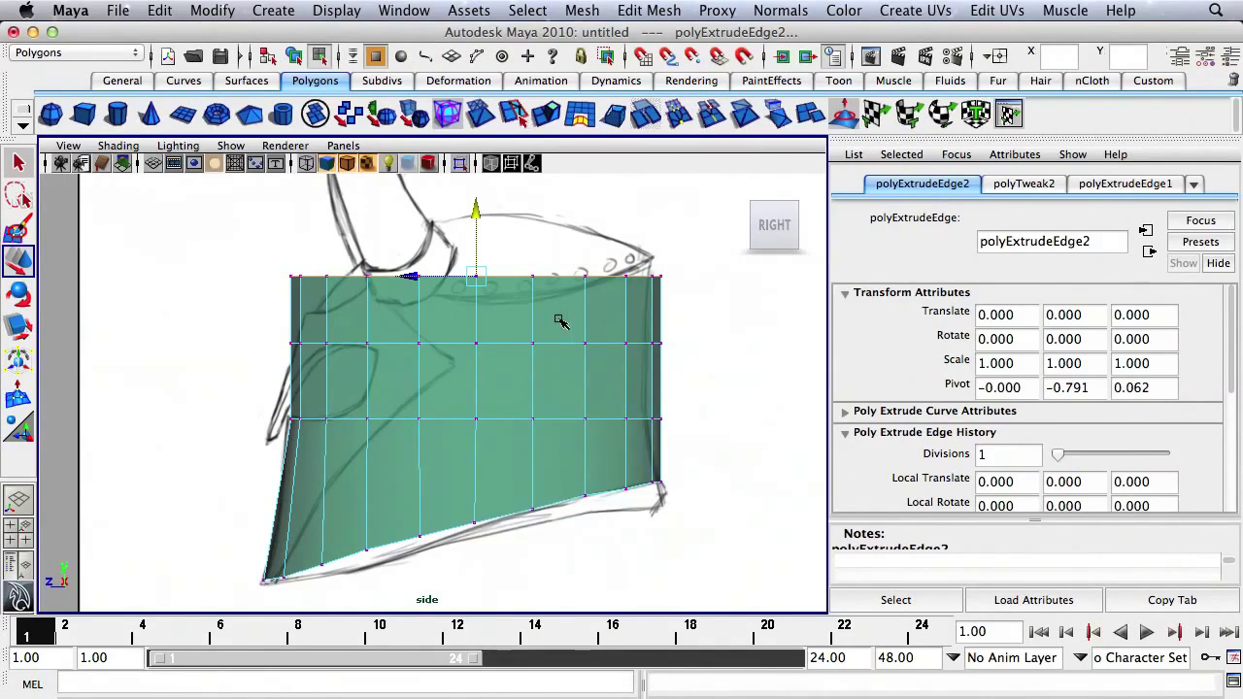
drag(697, 439, 700, 442)
drag(583, 379, 562, 378)
drag(731, 321, 563, 380)
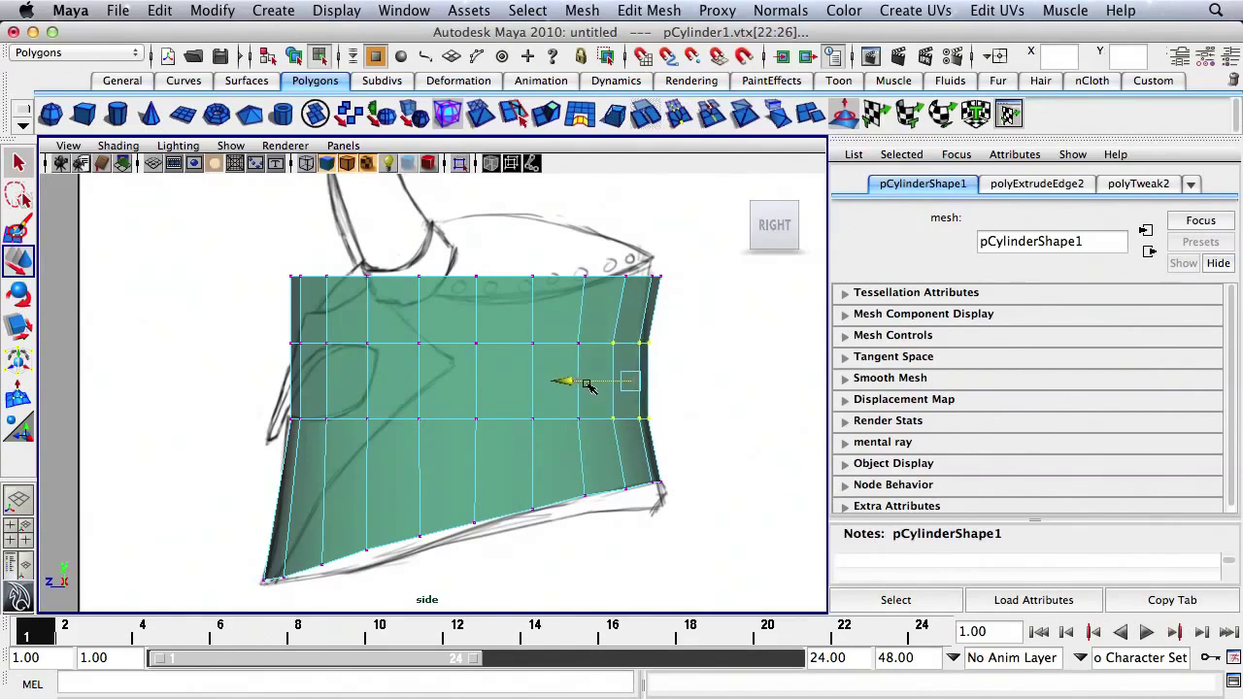
click(697, 354)
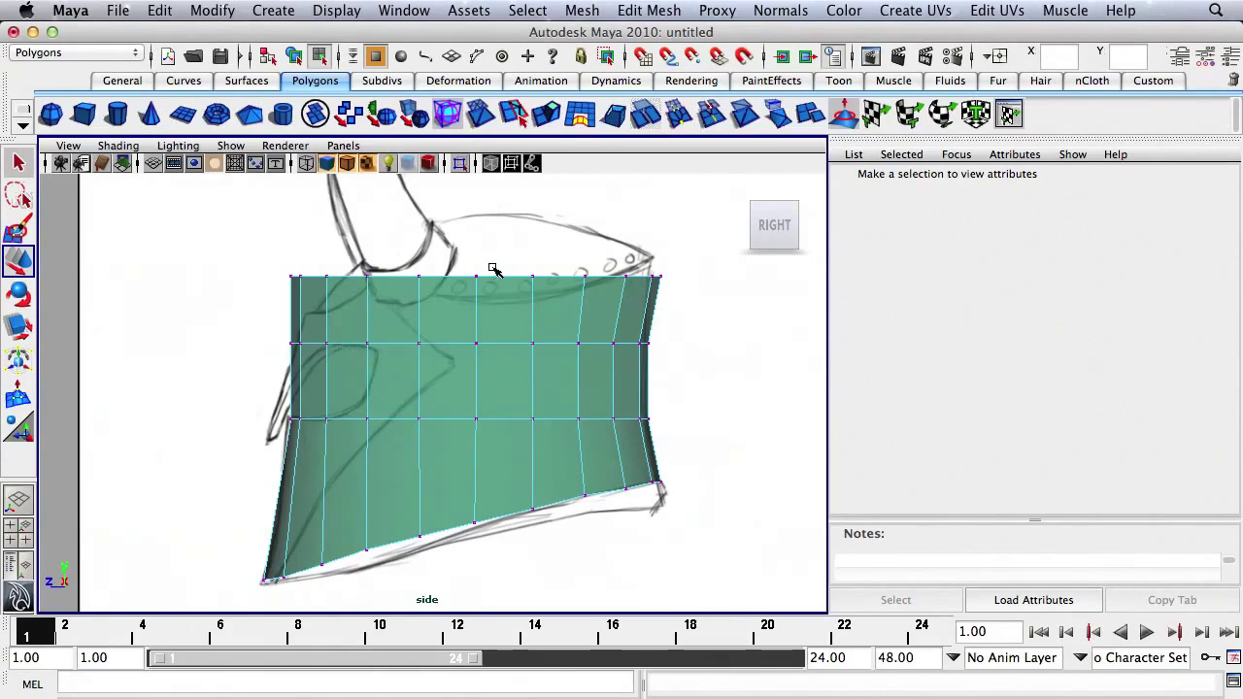
- Curve the top rim in the side view, lowering its middle vertices and raising the rear ones along the sketched rivet line
scroll(505, 270, up, 1)
mouse_move(491, 297)
mouse_down()
mouse_move(561, 291)
mouse_move(491, 296)
mouse_up()
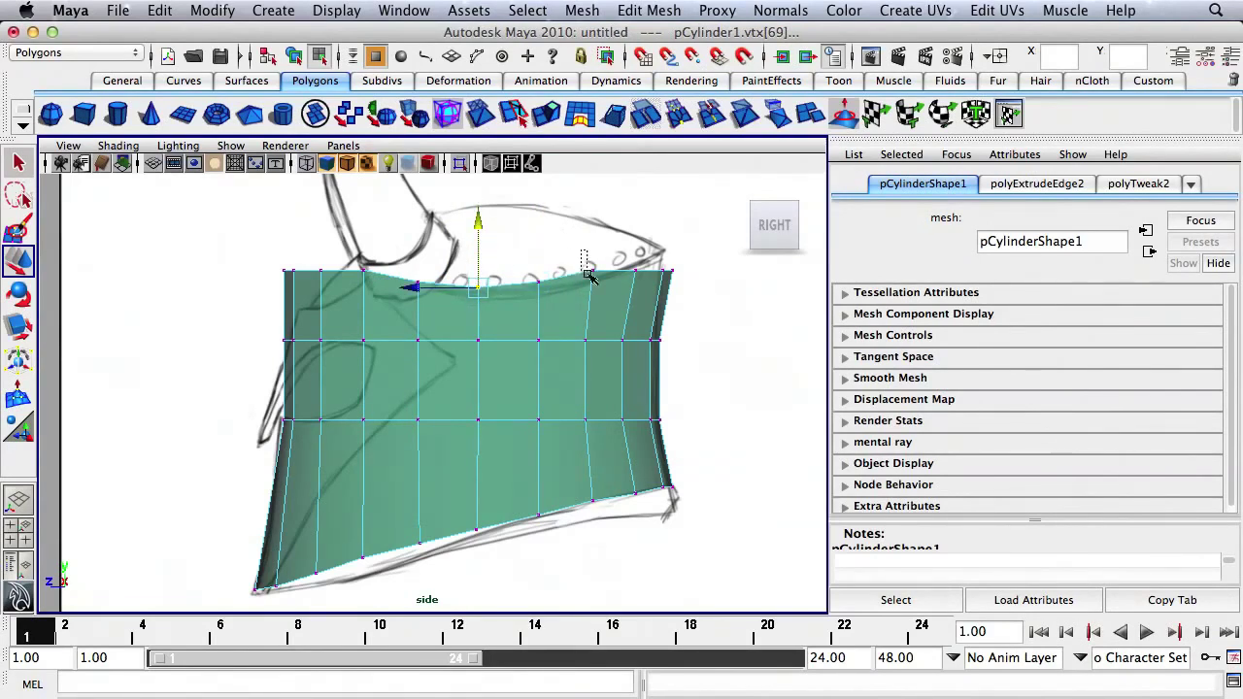
drag(588, 275, 695, 299)
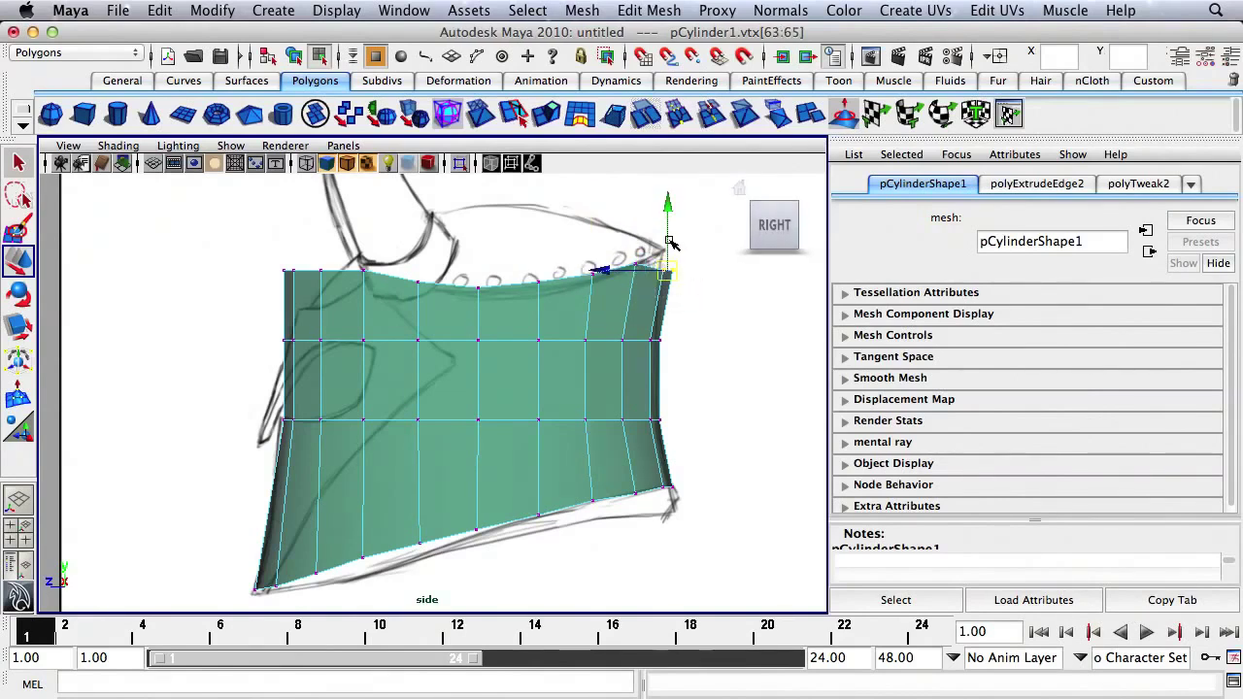
drag(633, 249, 614, 267)
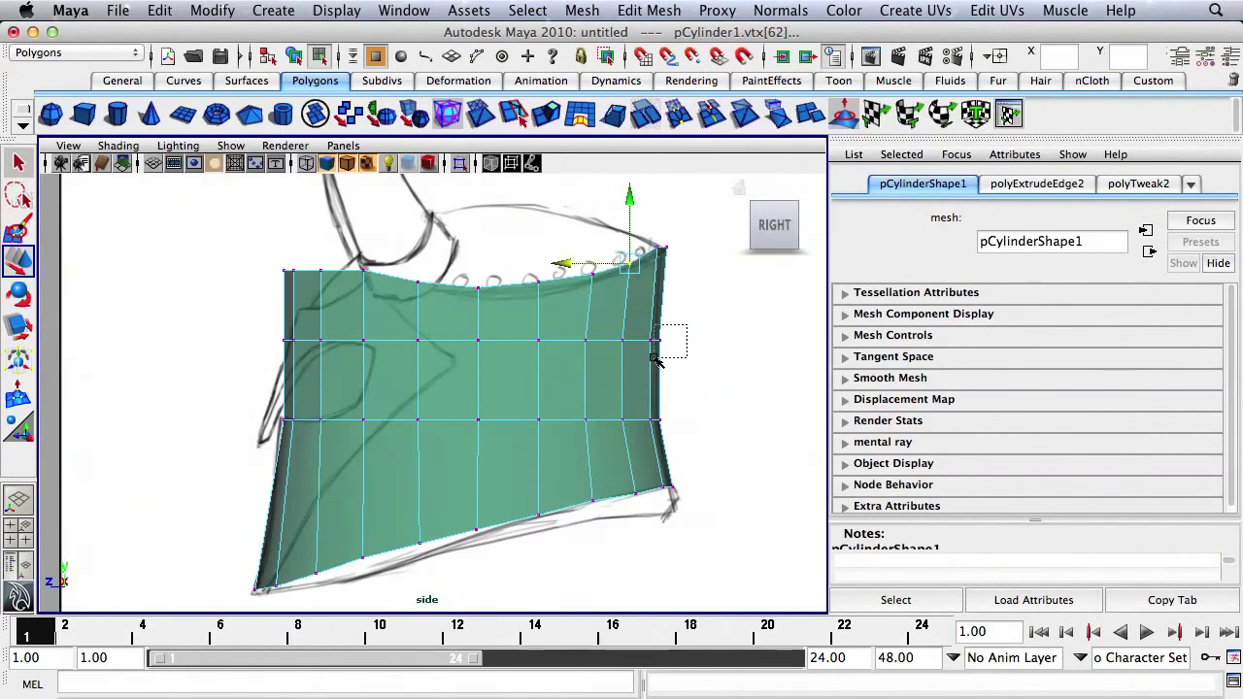
- Fit the rearmost vertices of the two middle rows to the back outline and lower the top-rim vertex just behind the middle
drag(656, 362, 603, 345)
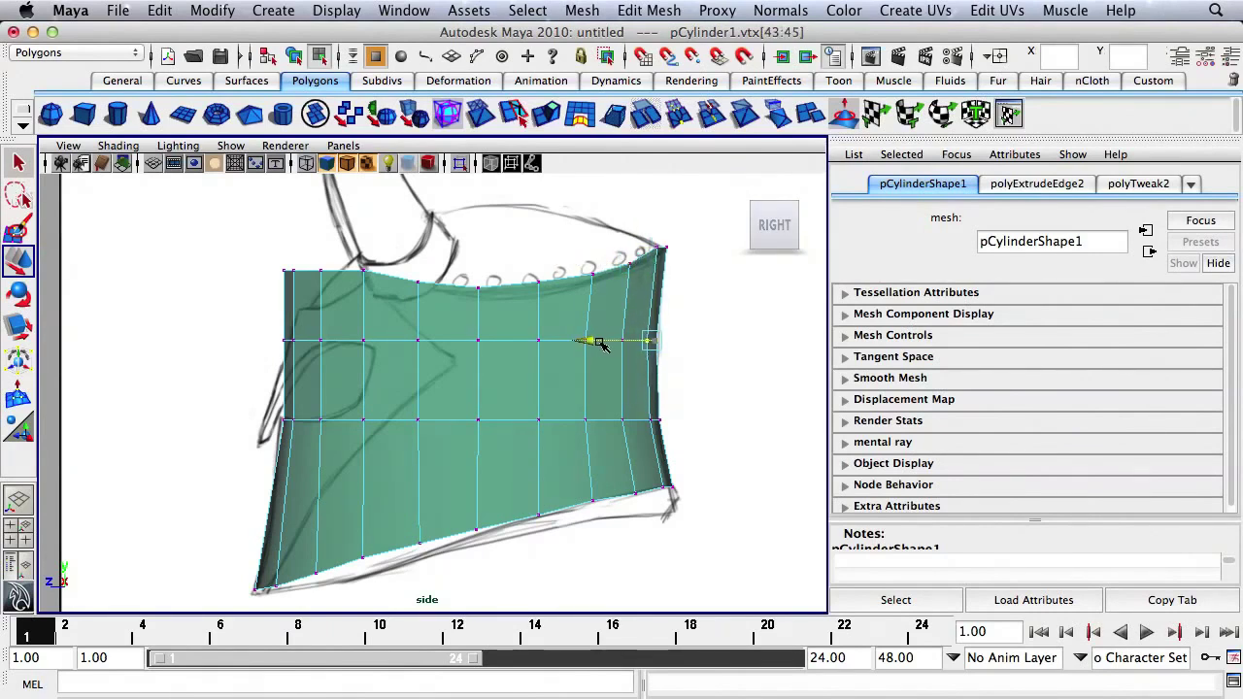
drag(652, 433, 651, 434)
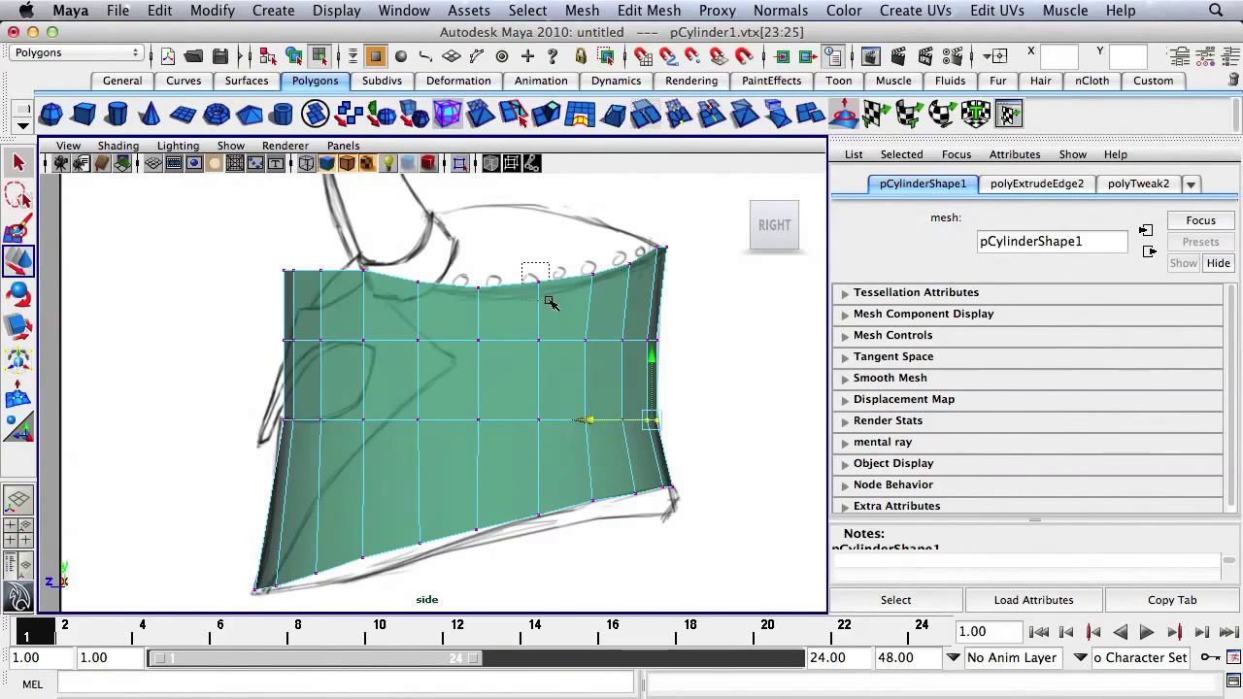
drag(550, 303, 543, 291)
click(534, 250)
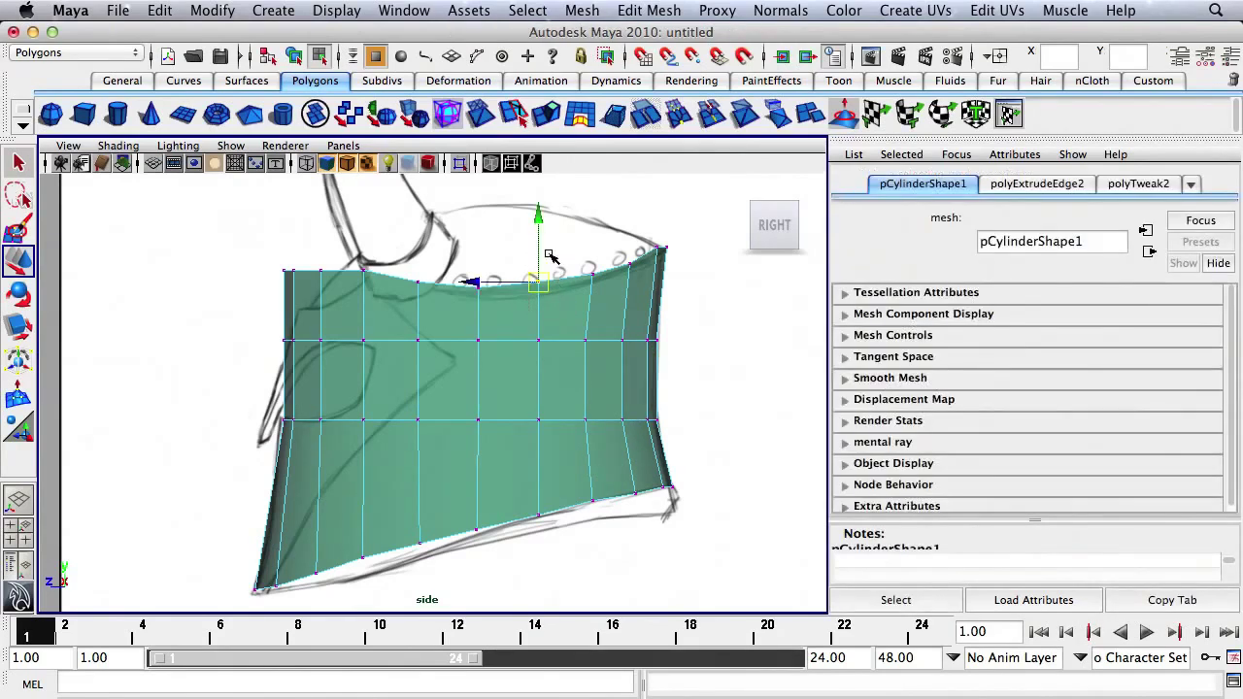
drag(538, 234, 538, 239)
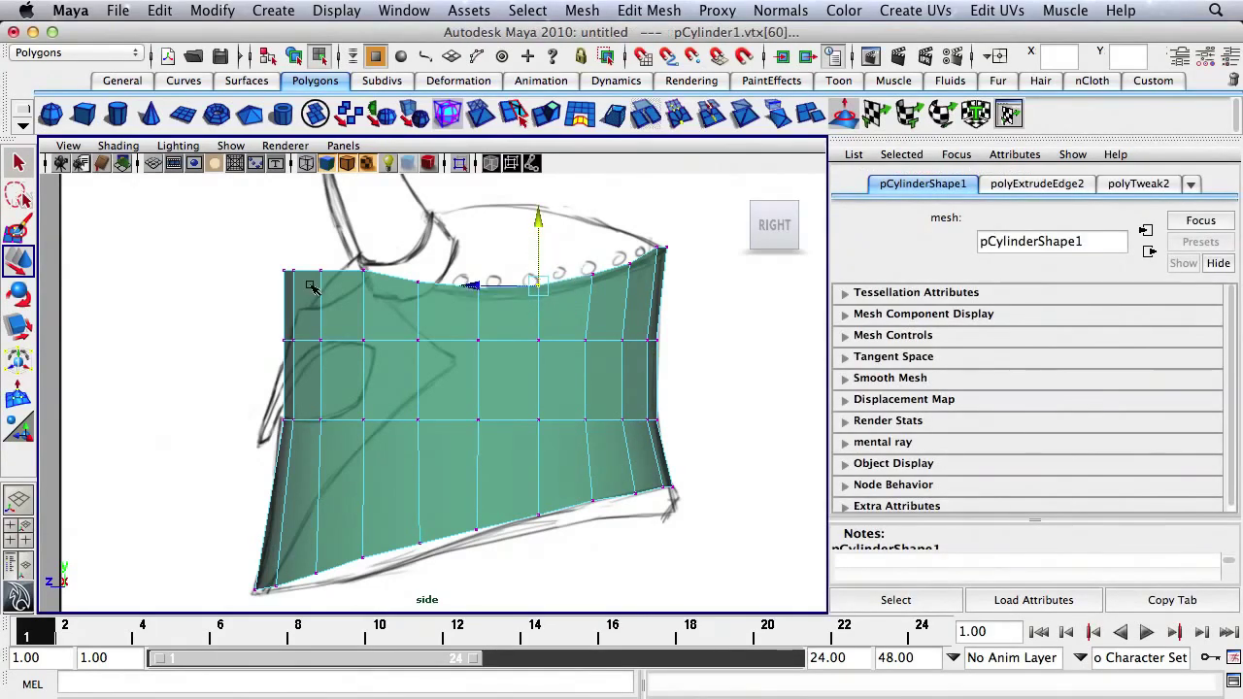
- Lower the front vertices of the top rim, shift them backward to slope the forehead, and level the rim vertex behind them
drag(313, 290, 243, 294)
drag(327, 231, 265, 288)
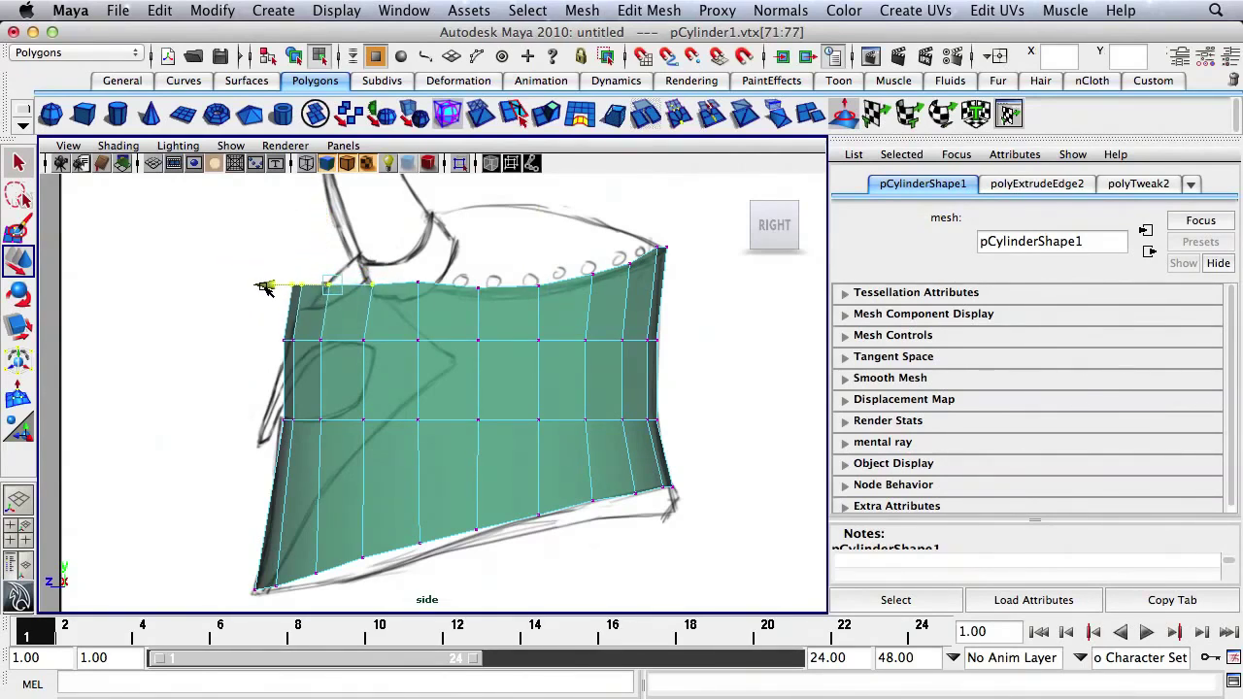
click(270, 266)
drag(333, 308, 345, 308)
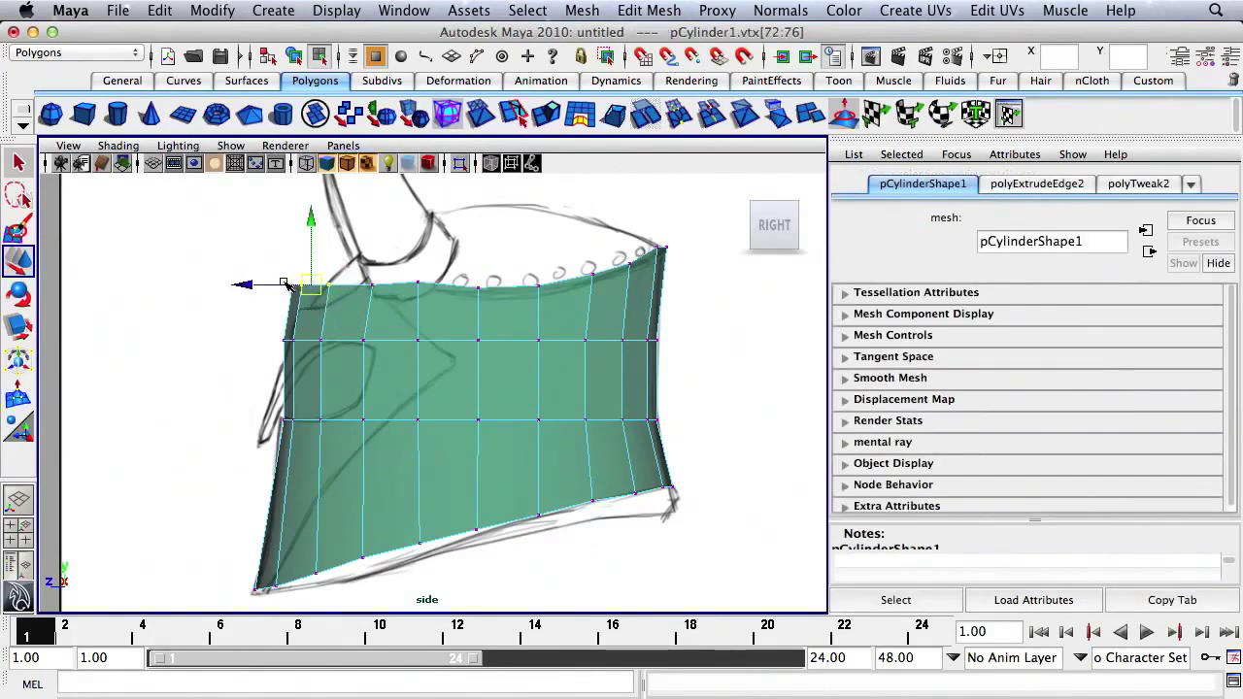
drag(255, 287, 268, 291)
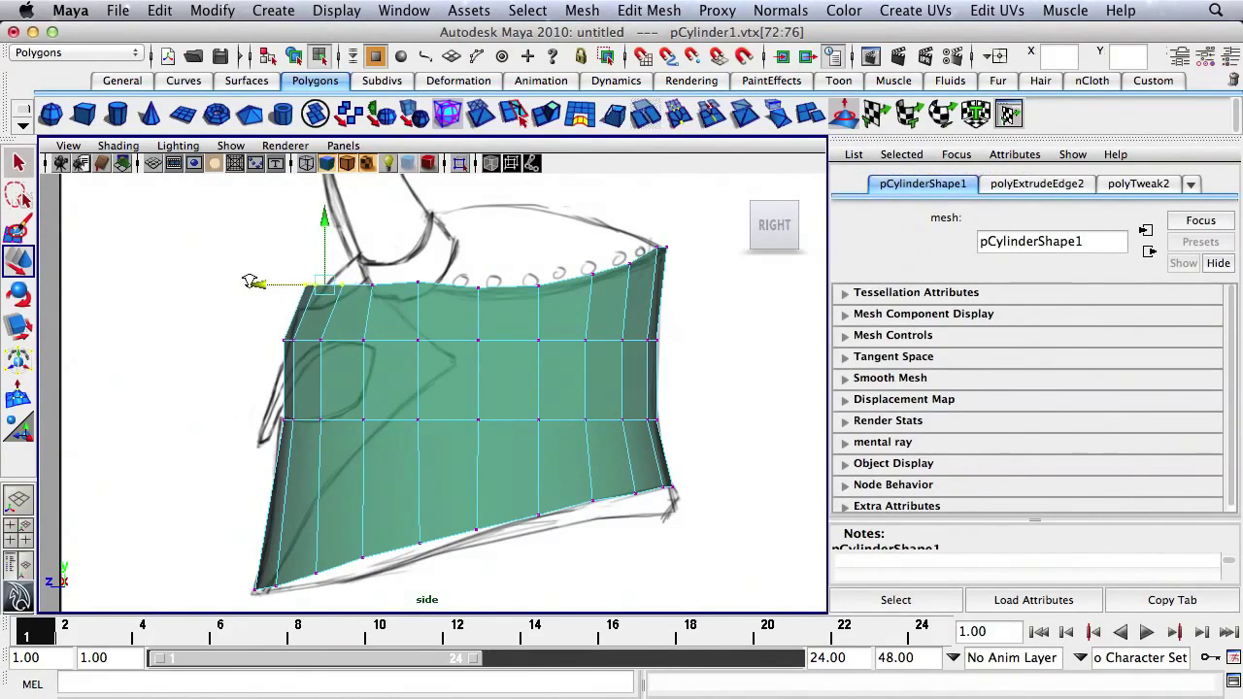
alt+right_drag(255, 283, 377, 265)
alt+middle_drag(418, 248, 437, 262)
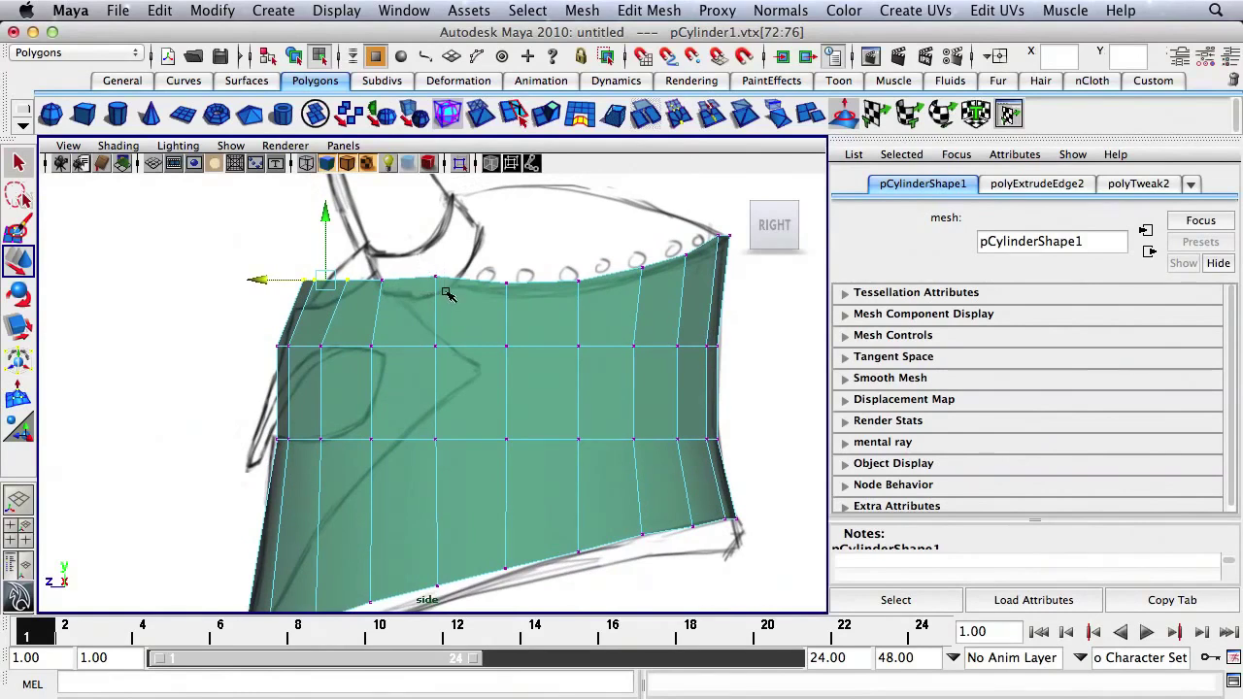
drag(447, 294, 437, 256)
alt+right_drag(305, 278, 366, 280)
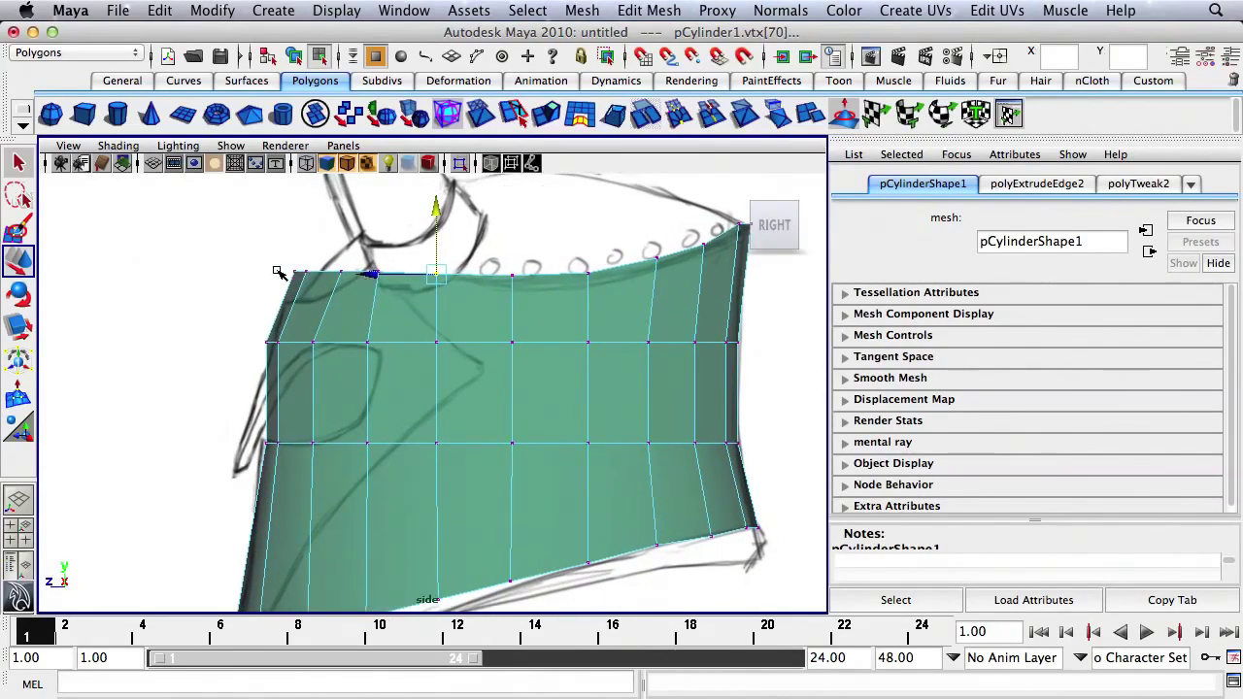
- Slide the front vertices of the two middle rows along Z to follow the face outline and even out the edge spacing
drag(350, 367, 350, 367)
drag(286, 344, 233, 347)
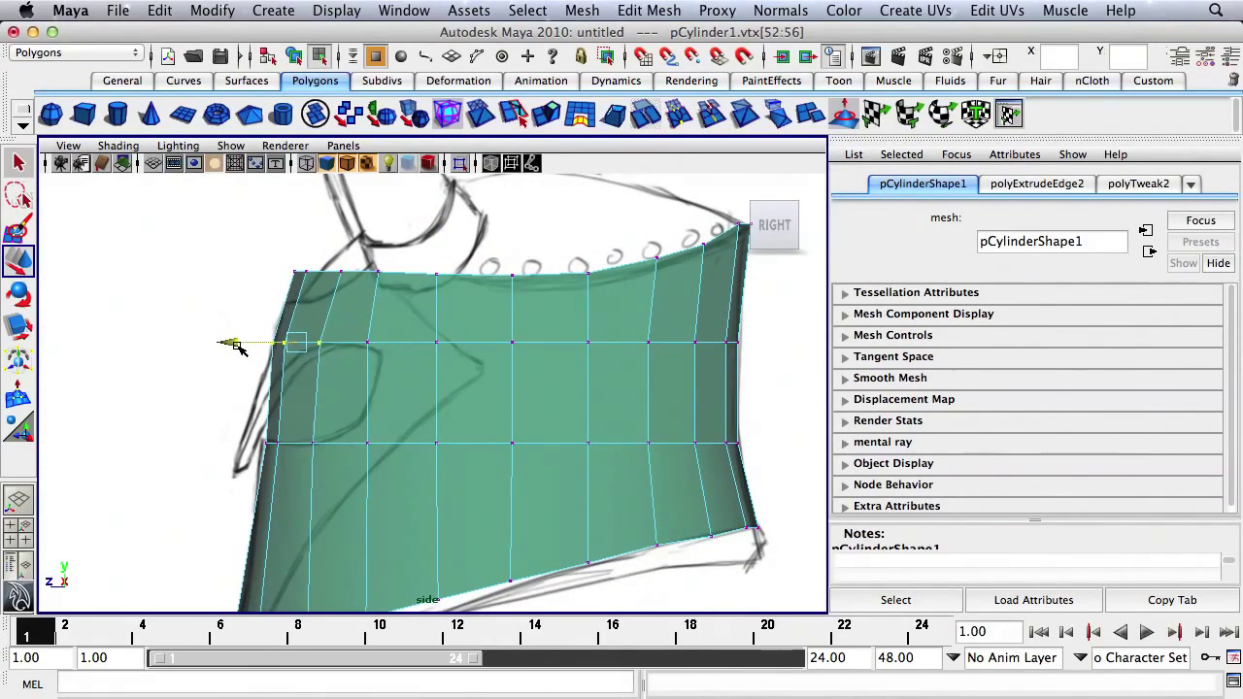
drag(340, 473, 340, 473)
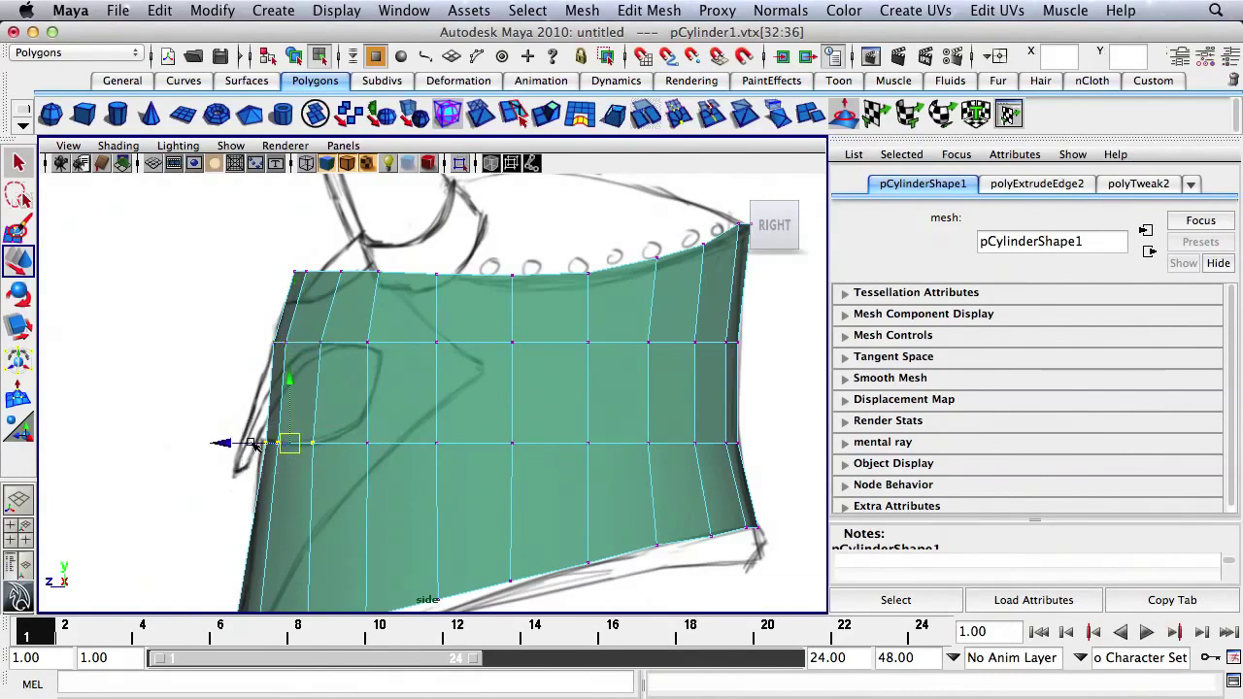
drag(247, 444, 241, 444)
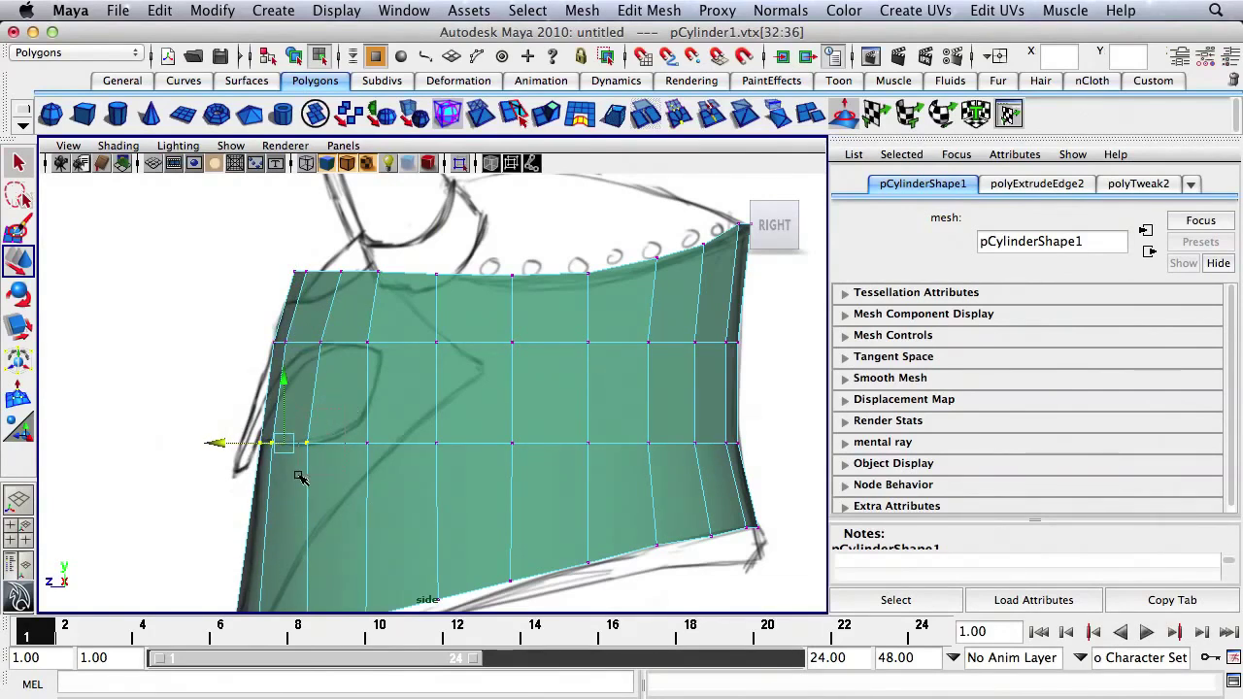
drag(298, 476, 283, 442)
alt+right_drag(449, 354, 418, 346)
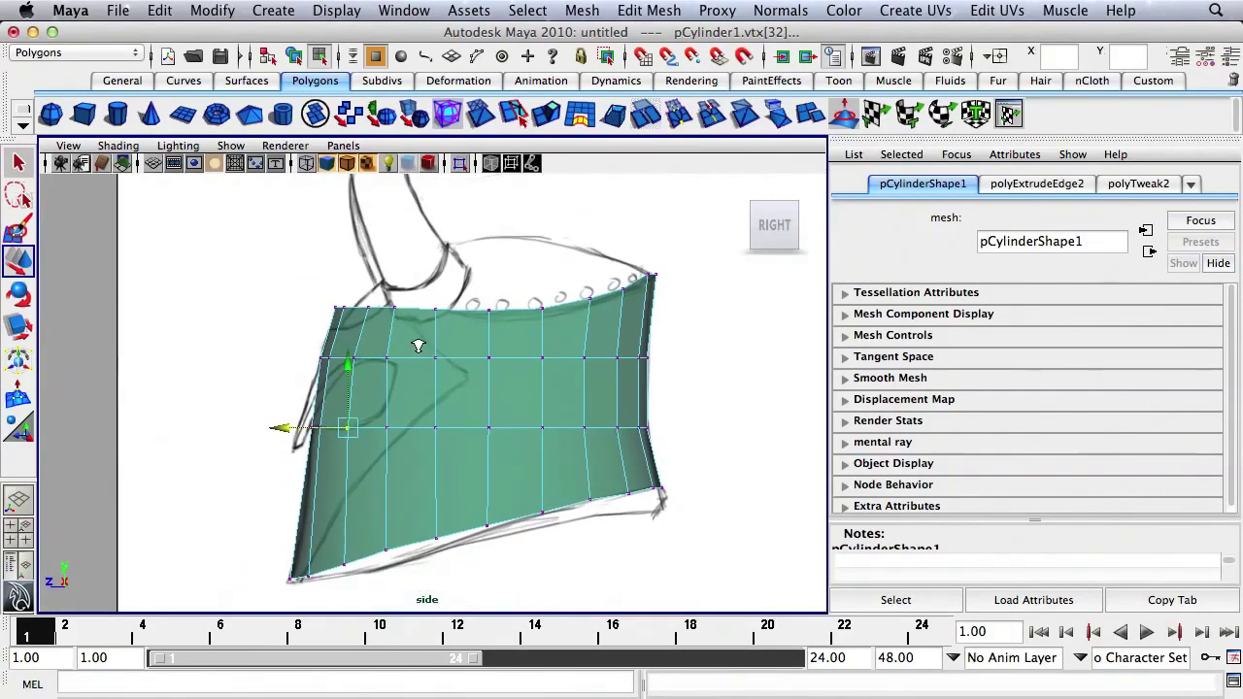
click(386, 359)
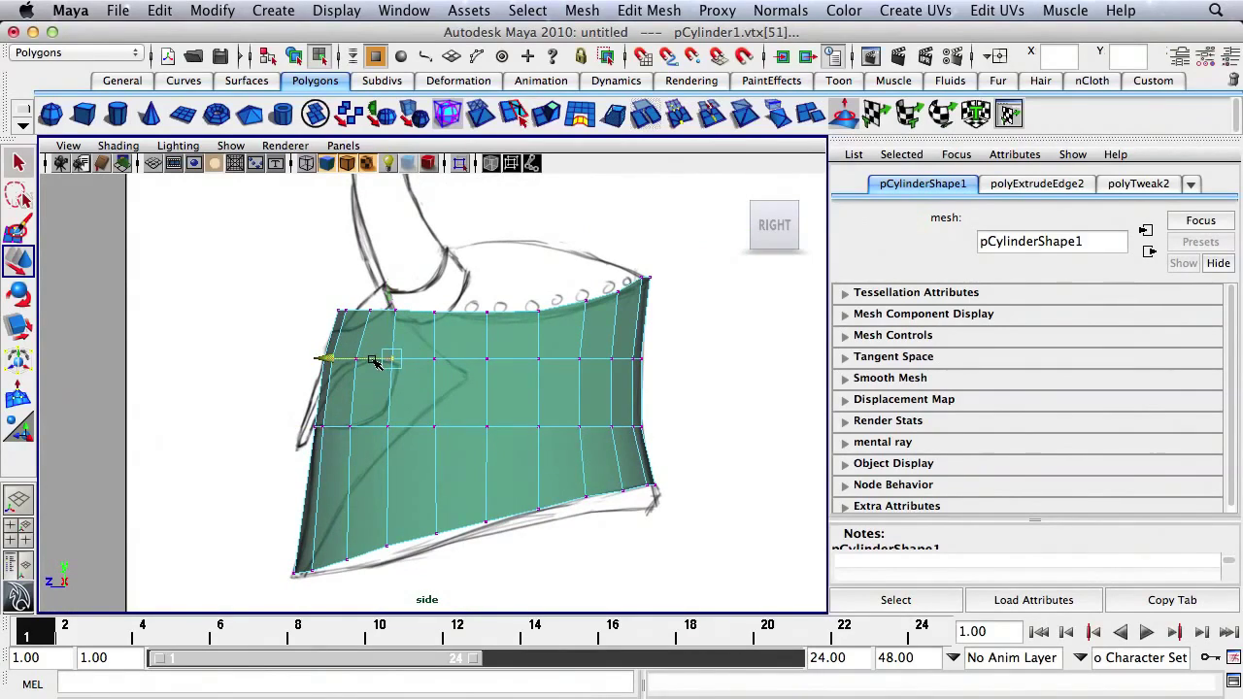
click(720, 350)
- Move the front vertices of the top rim farther back, shifting the foremost ones most, to meet the forehead outline
alt+middle_drag(674, 352, 674, 339)
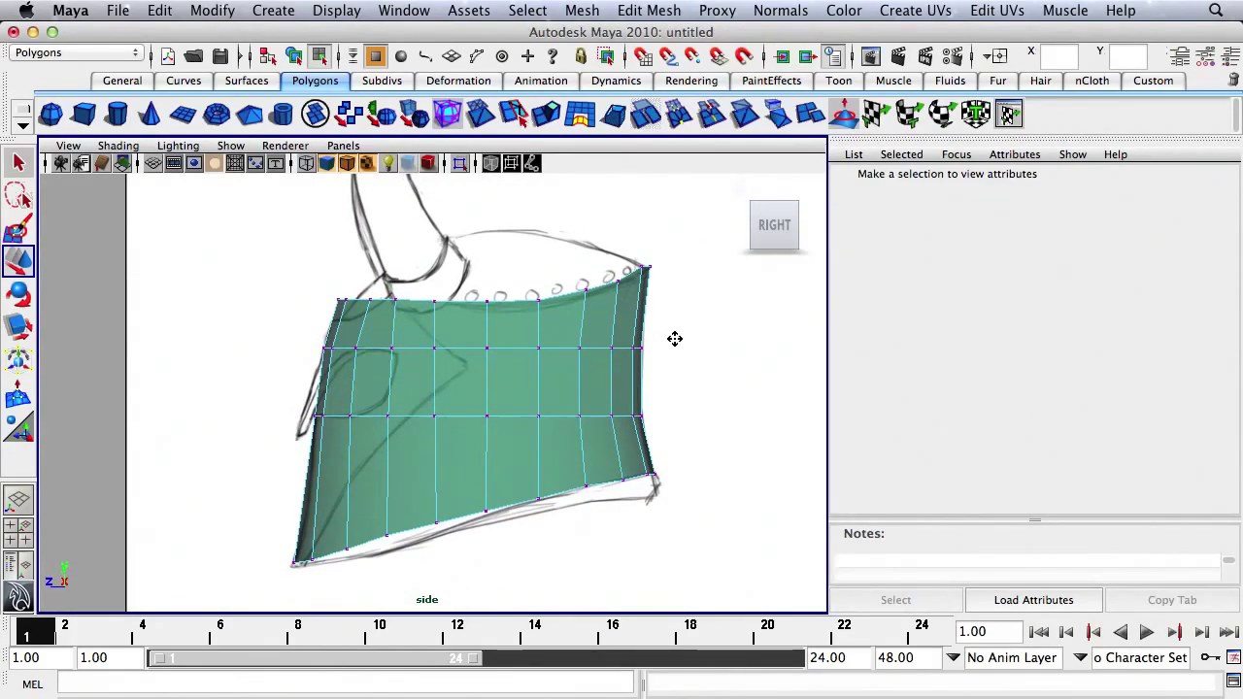
alt+right_drag(433, 342, 526, 352)
scroll(526, 352, up, 2)
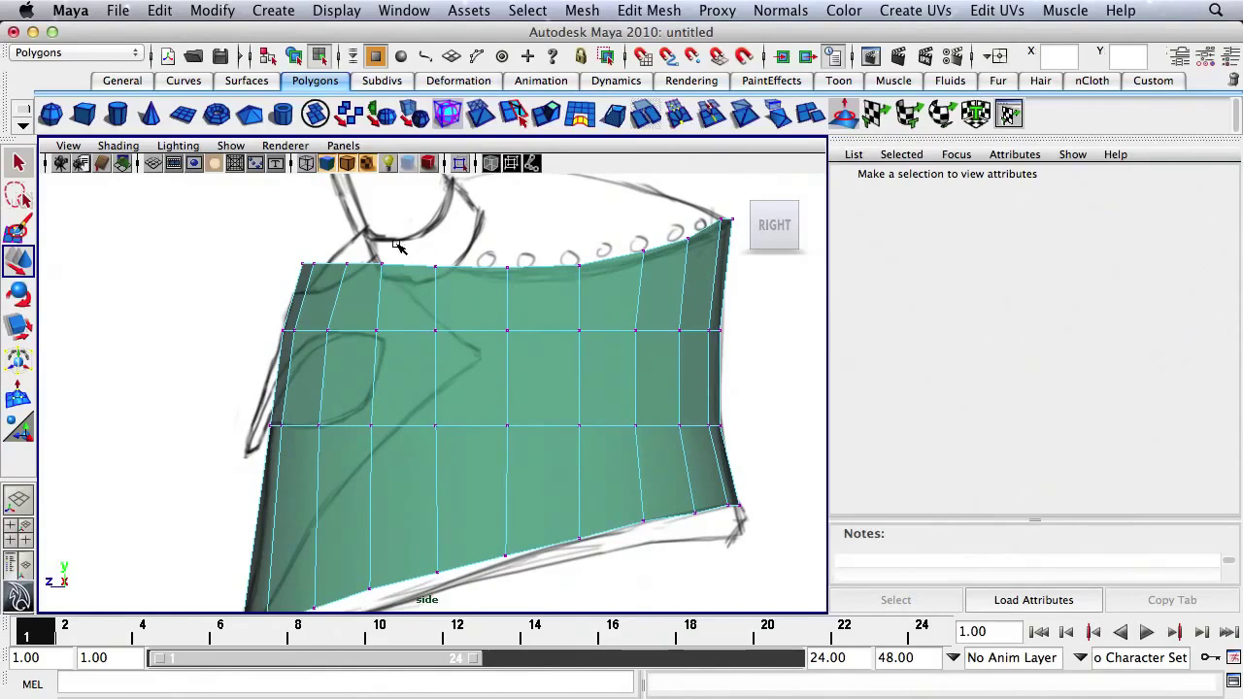
drag(401, 288, 400, 286)
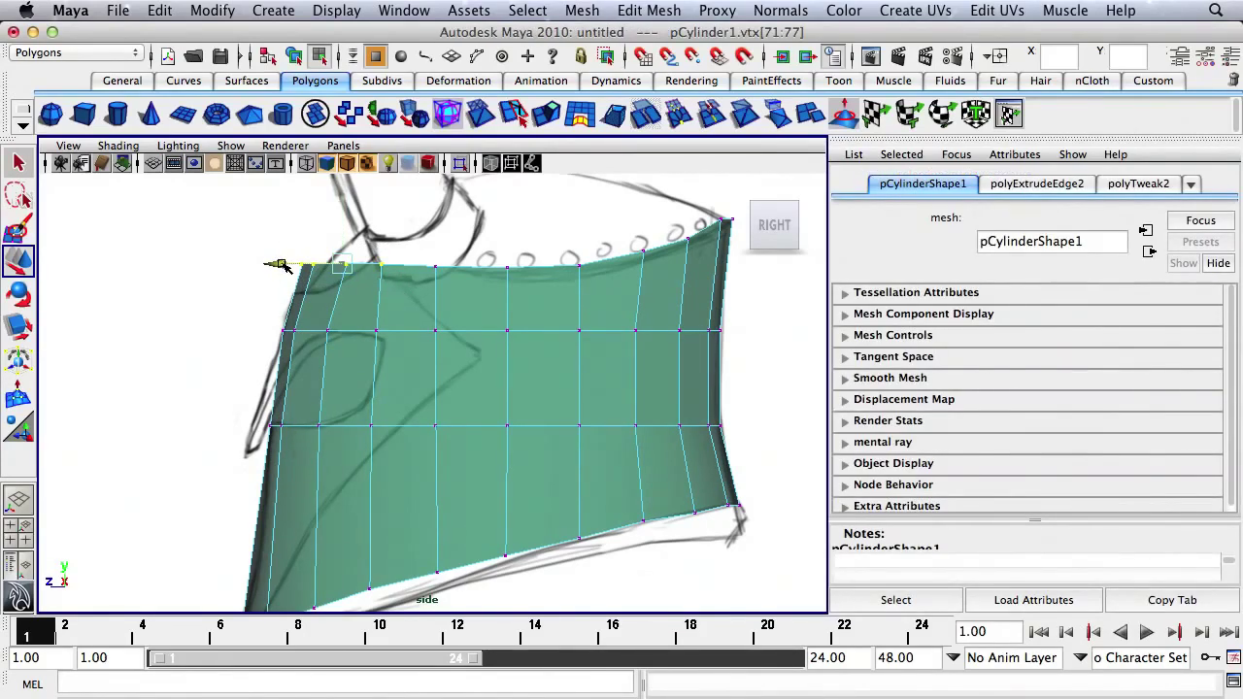
drag(278, 265, 288, 270)
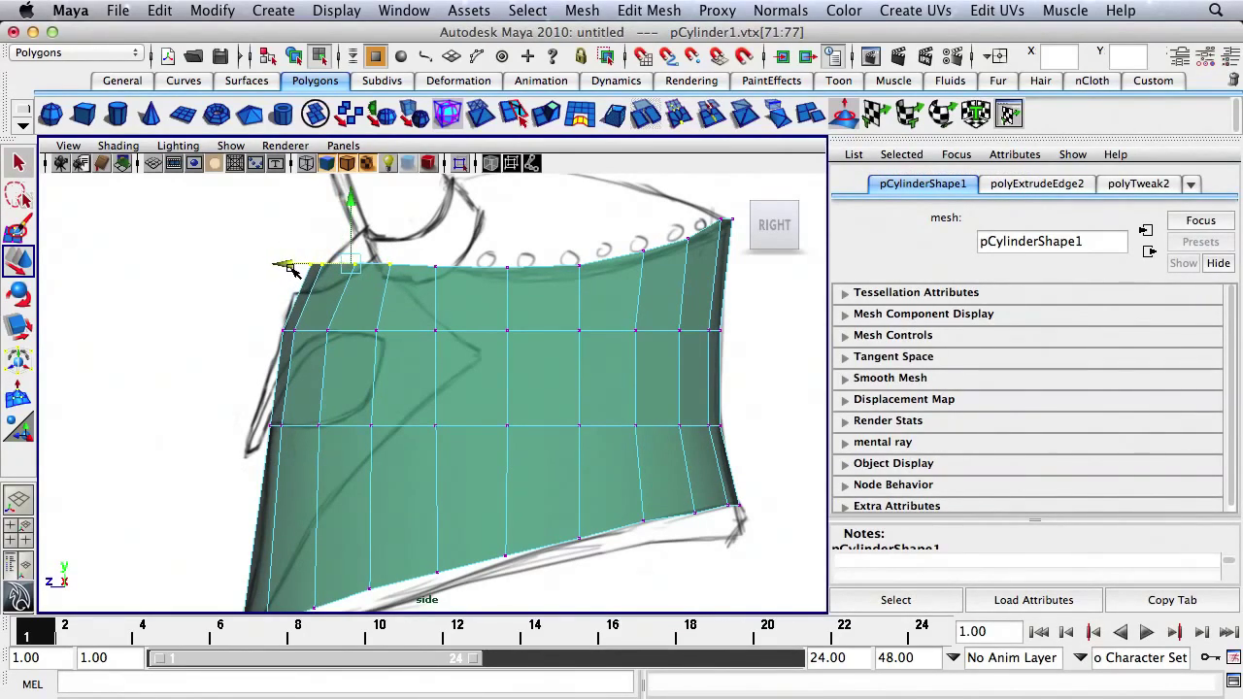
click(462, 251)
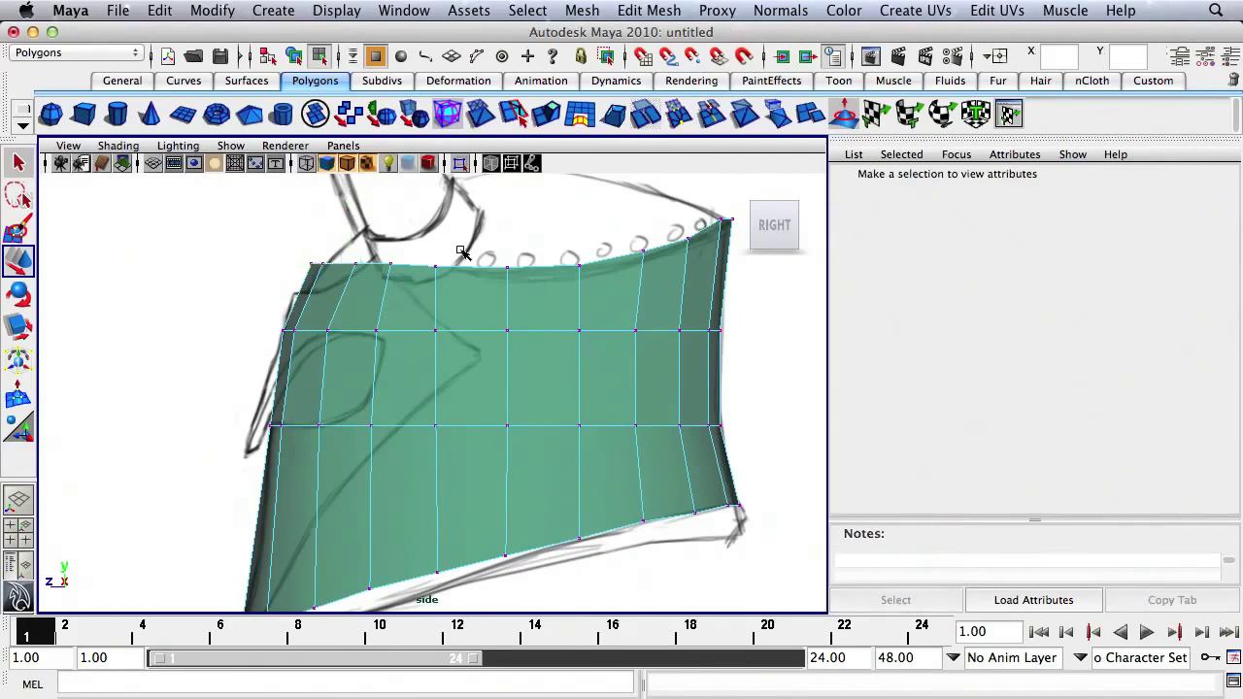
mouse_move(291, 251)
mouse_down()
mouse_move(338, 282)
mouse_move(288, 272)
mouse_up()
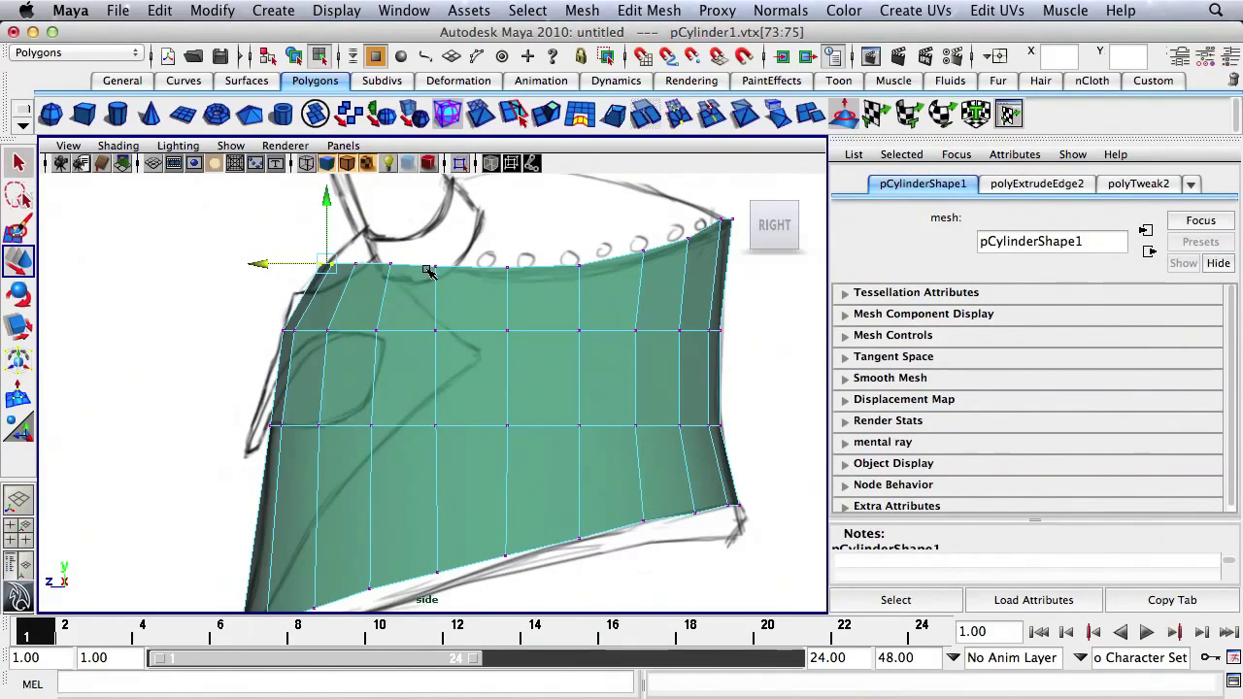
- Lower the vertices just inside the rear corner of the top rim slightly to smooth the curve in the side view
alt+right_drag(664, 269, 717, 269)
alt+middle_drag(692, 265, 513, 359)
alt+right_drag(515, 359, 592, 272)
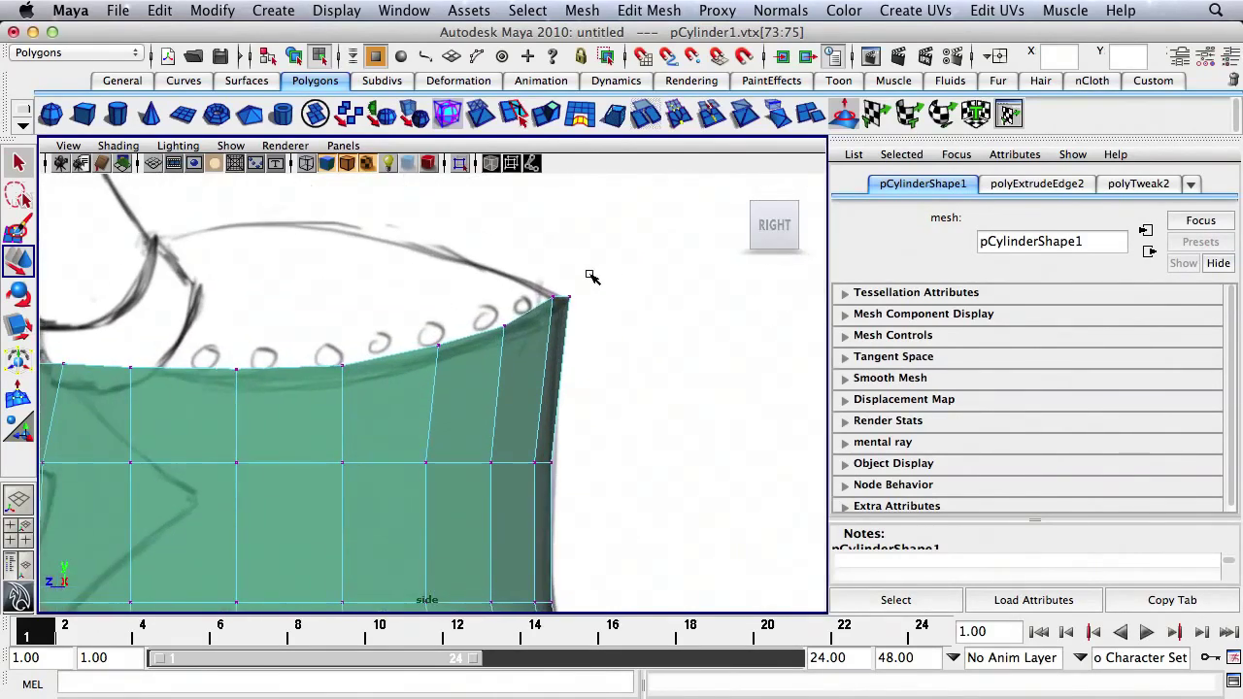
click(554, 301)
click(558, 259)
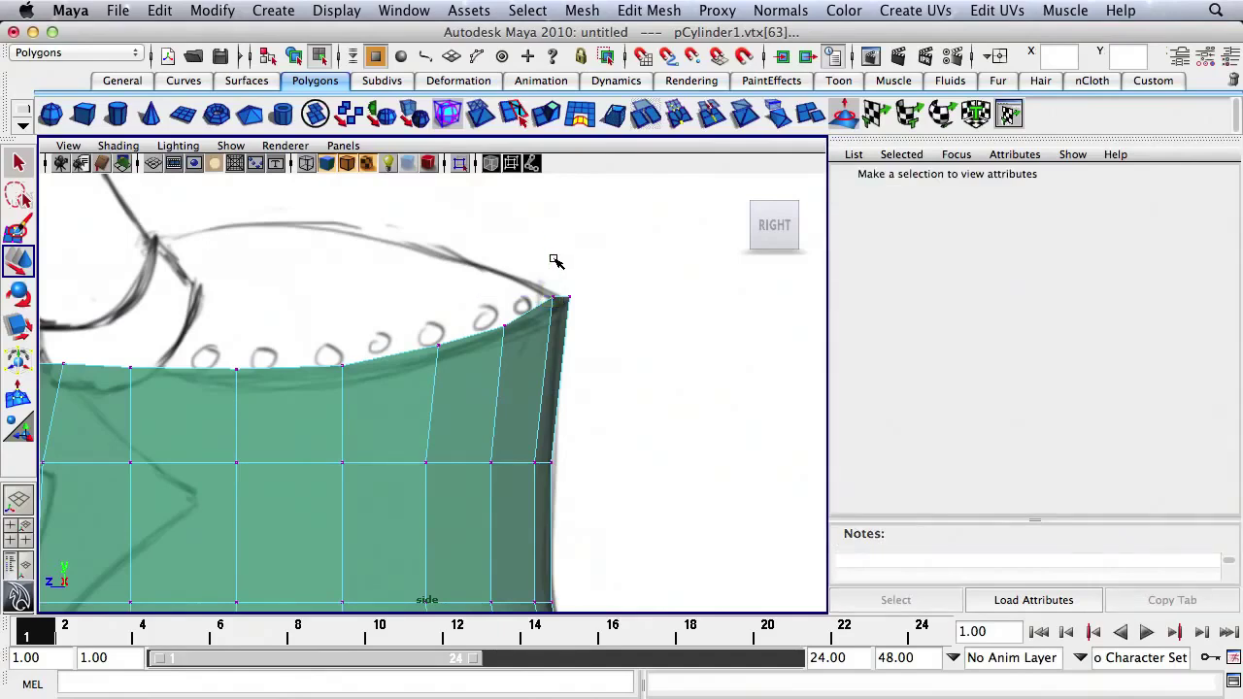
click(555, 303)
drag(552, 261, 552, 270)
alt+right_drag(565, 284, 493, 275)
alt+middle_drag(544, 274, 628, 232)
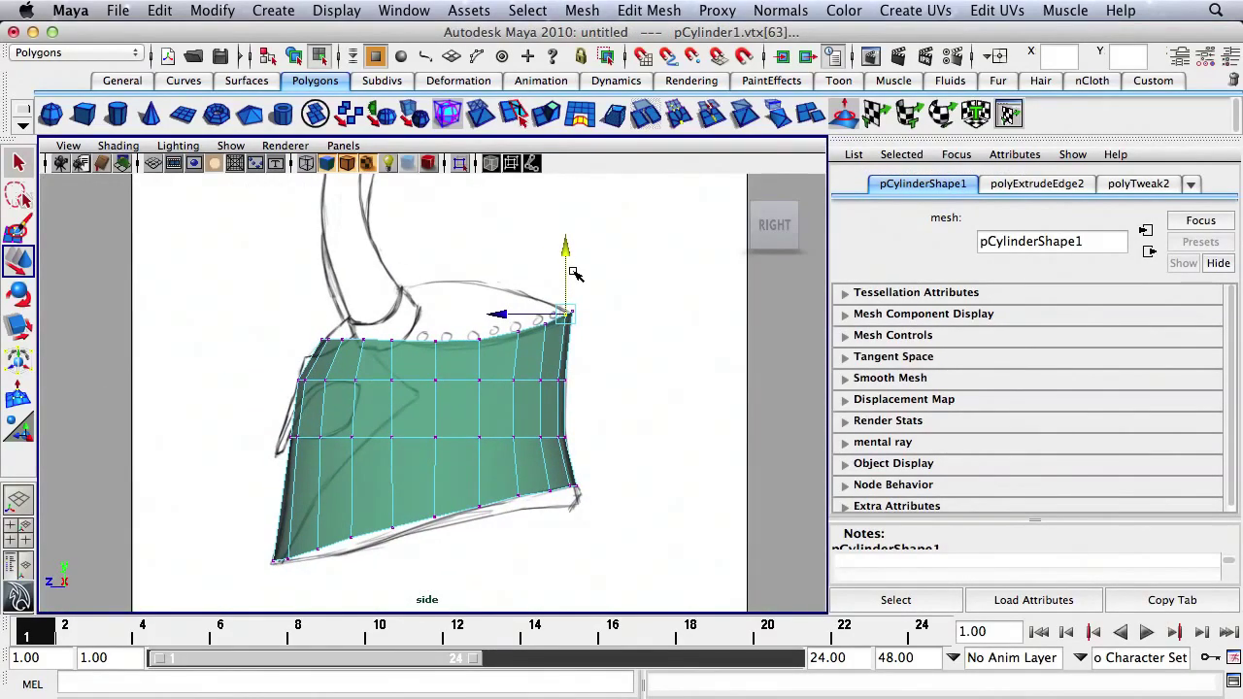
- Switch the cylinder to edge selection in the perspective view, select its whole top edge loop, and return to the four-view layout
key(space)
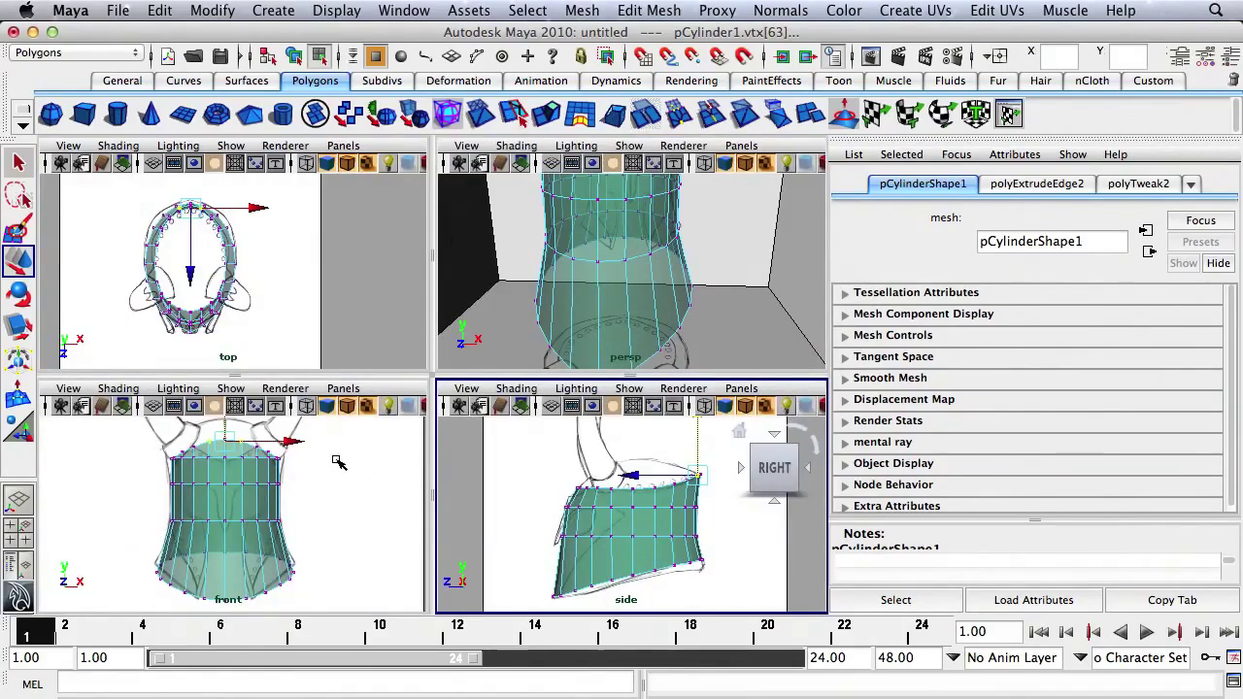
key(space)
alt+drag(602, 275, 390, 296)
right_drag(459, 280, 457, 245)
click(466, 277)
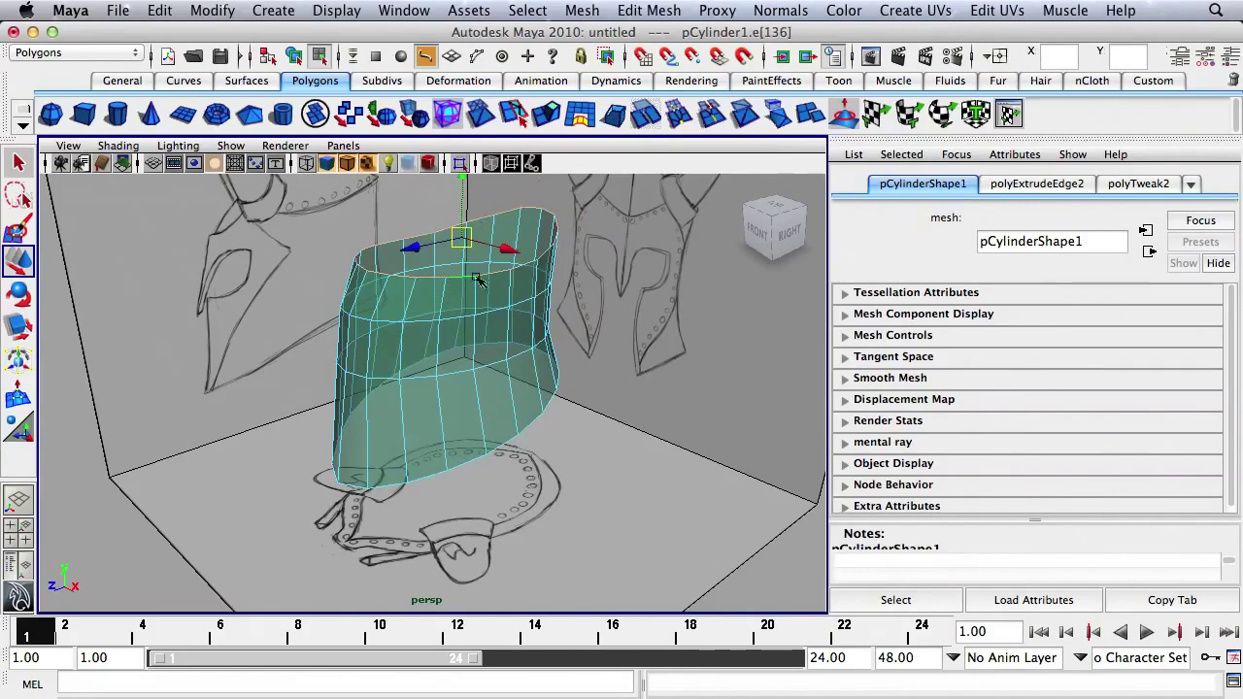
alt+drag(466, 277, 602, 303)
key(space)
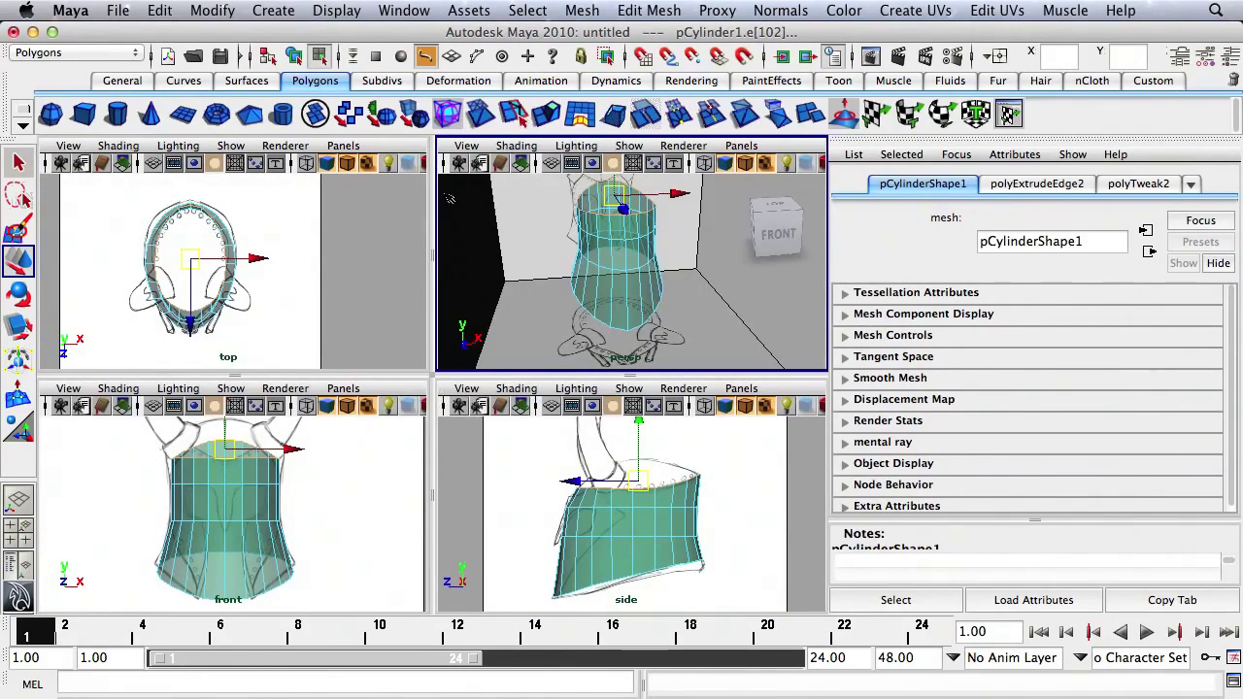
- Extrude the selected top edge loop of the cylinder and raise it slightly toward the crown in the front view
click(582, 115)
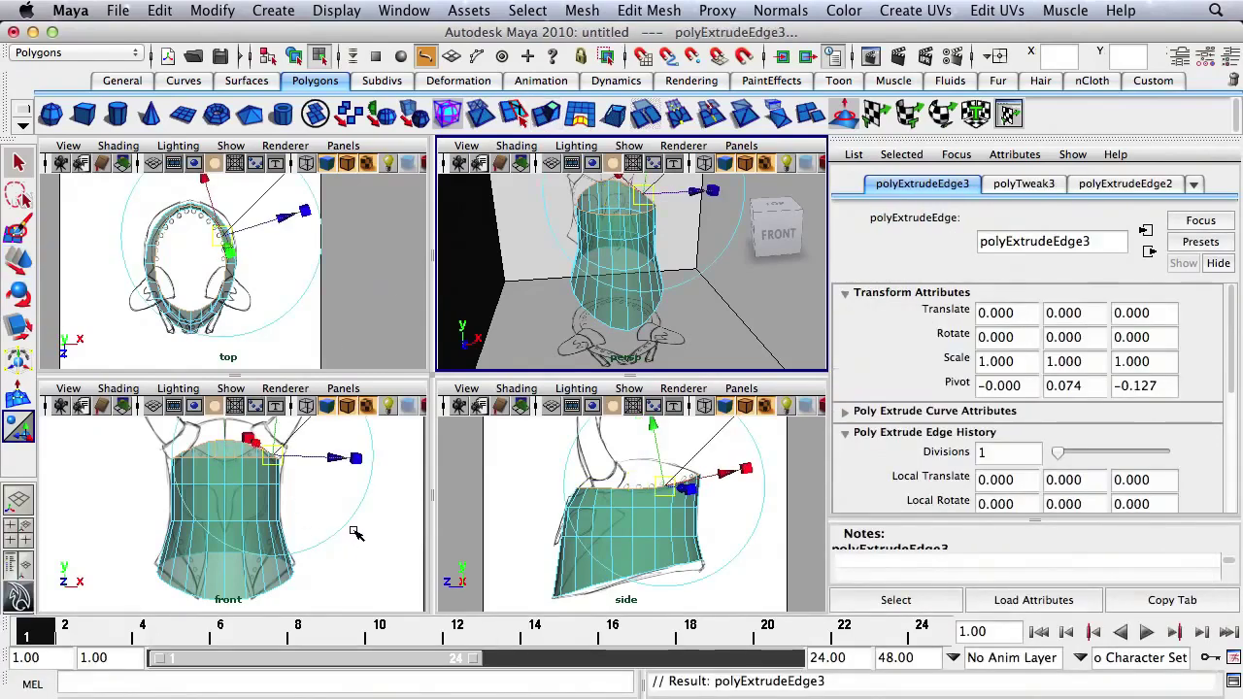
scroll(356, 533, up, 5)
key(w)
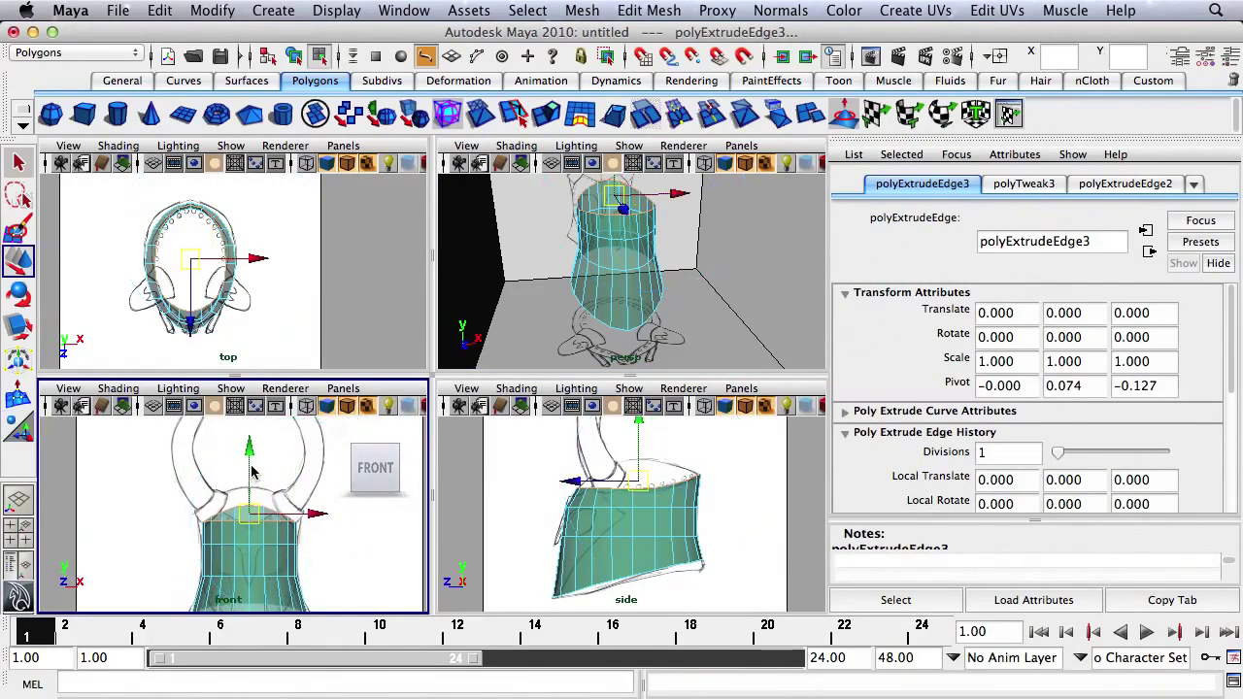
drag(252, 472, 252, 453)
scroll(291, 486, up, 3)
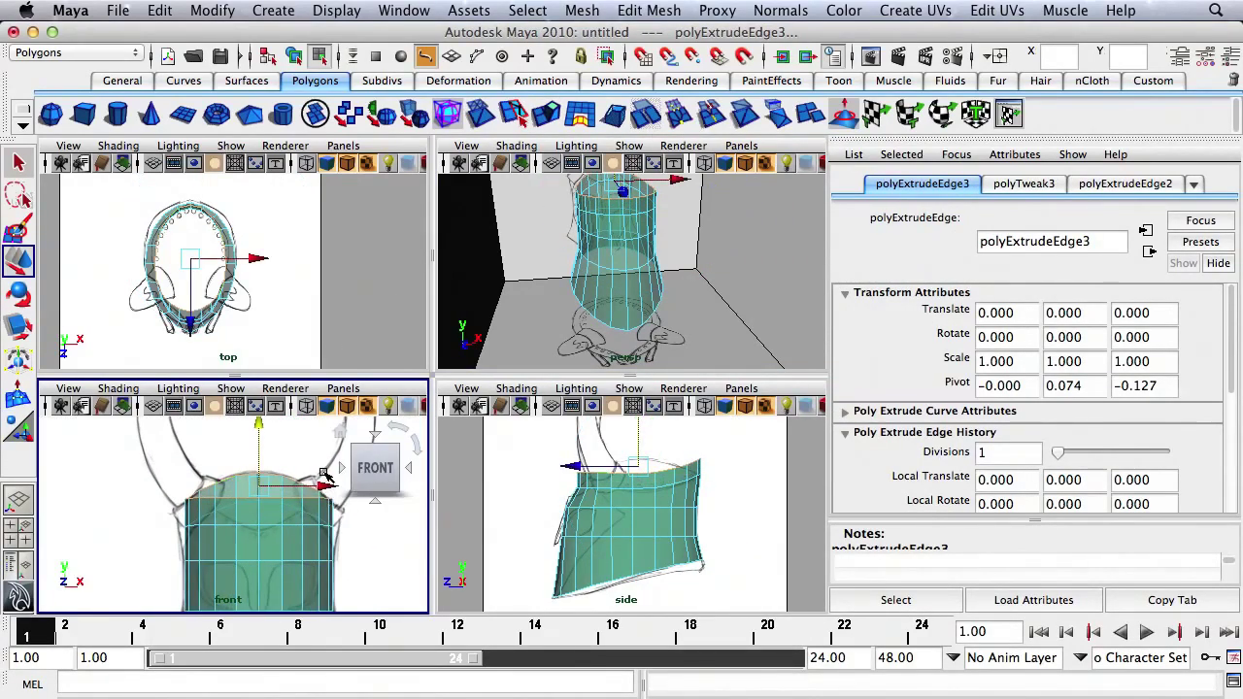
- Flatten the extruded loop vertically, scale it inward along Z and X, and lower it slightly to start the dome
key(r)
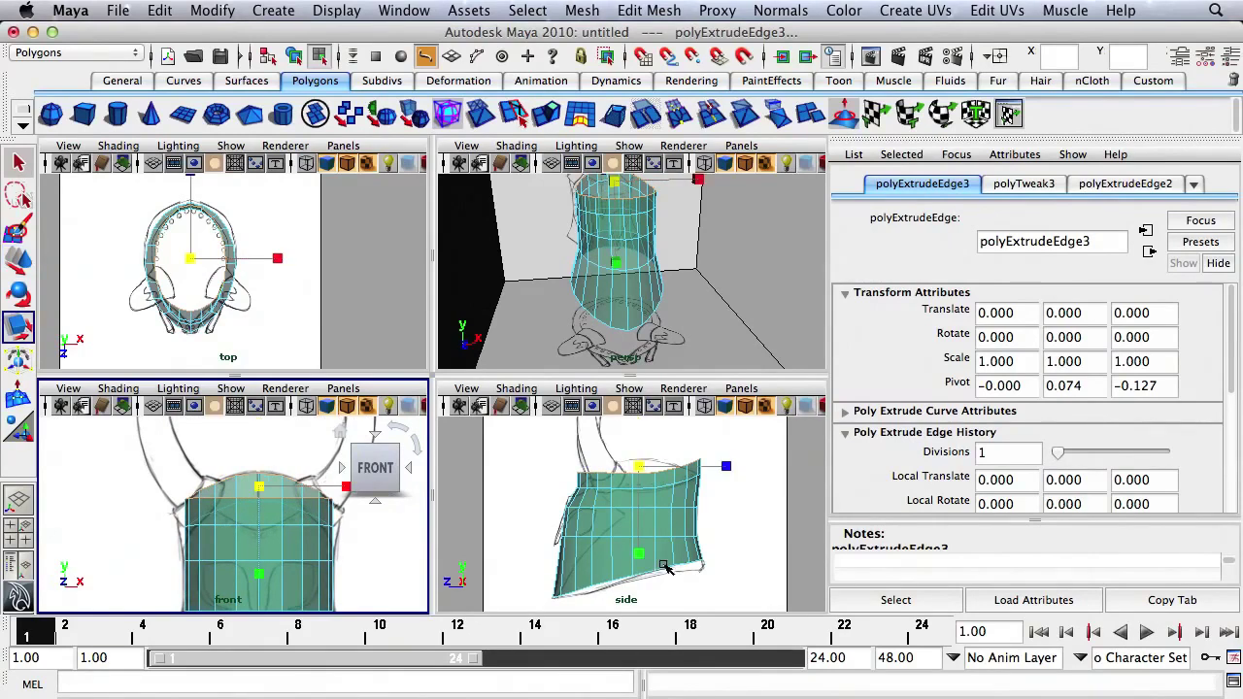
scroll(641, 569, up, 2)
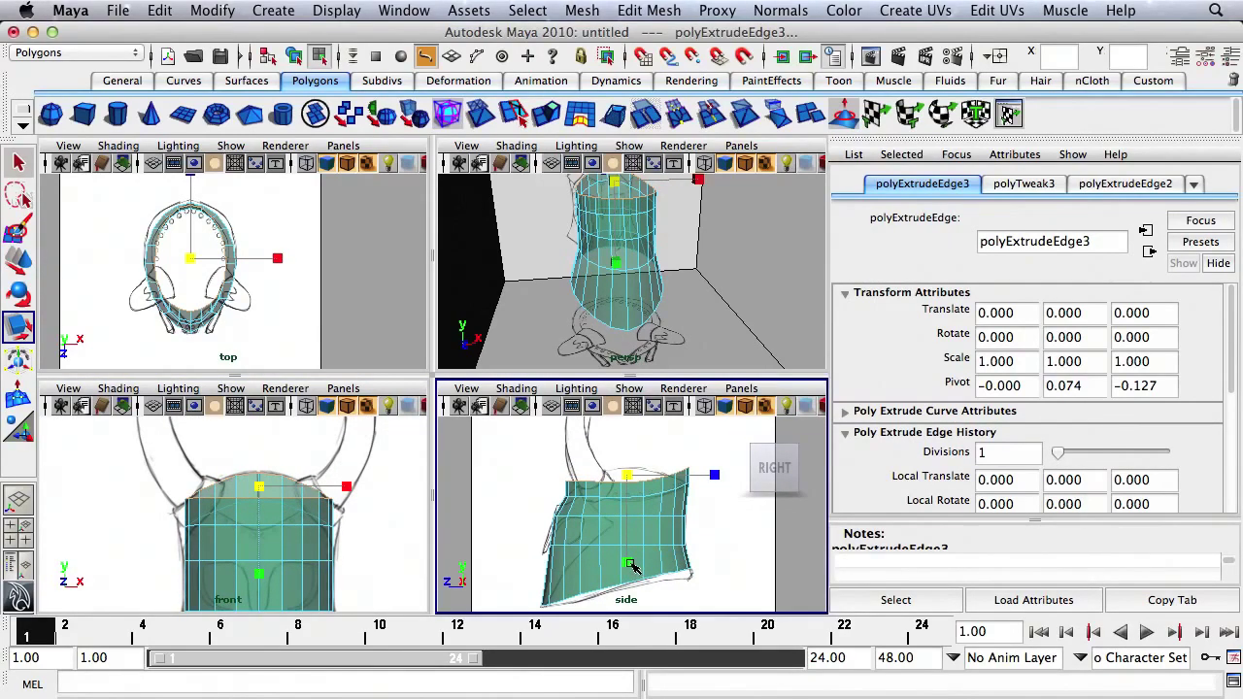
drag(634, 569, 680, 477)
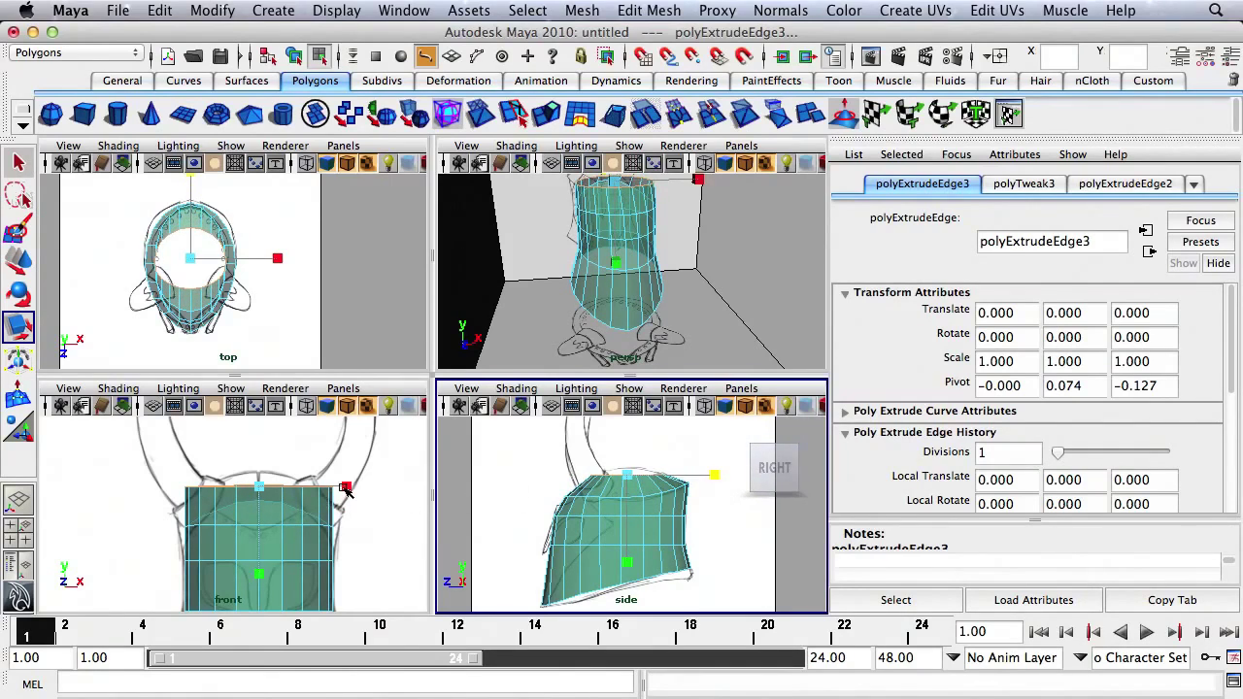
drag(347, 488, 316, 493)
key(w)
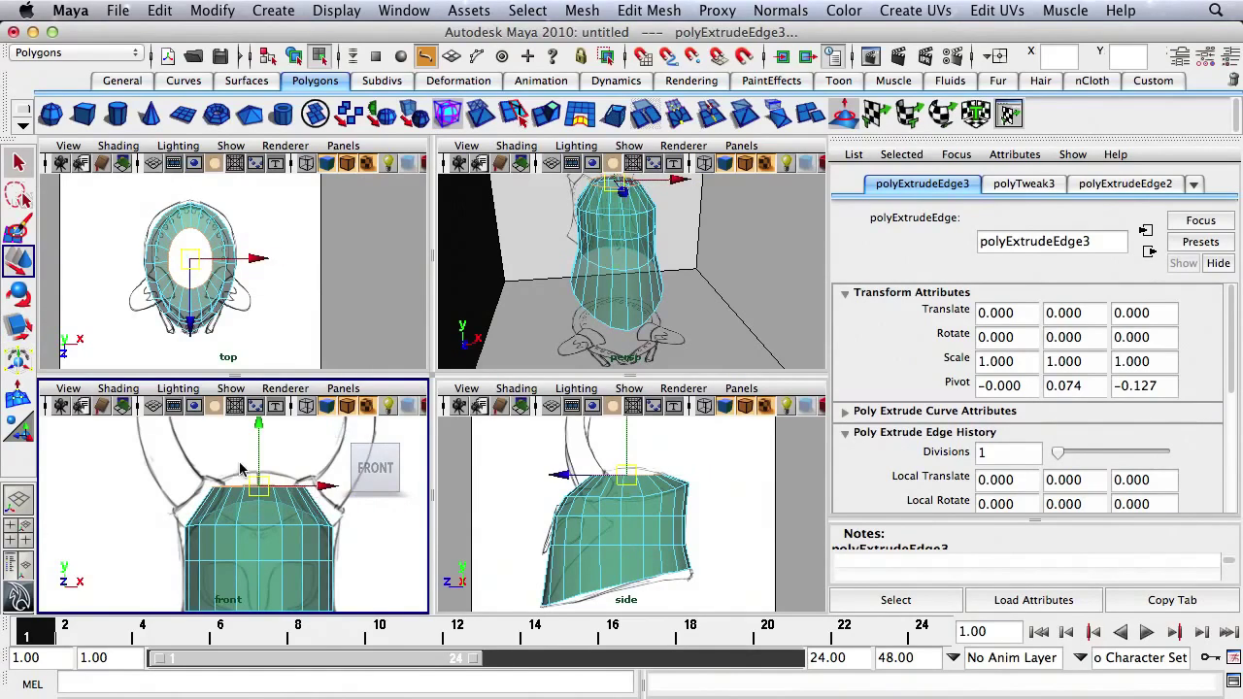
drag(259, 459, 260, 466)
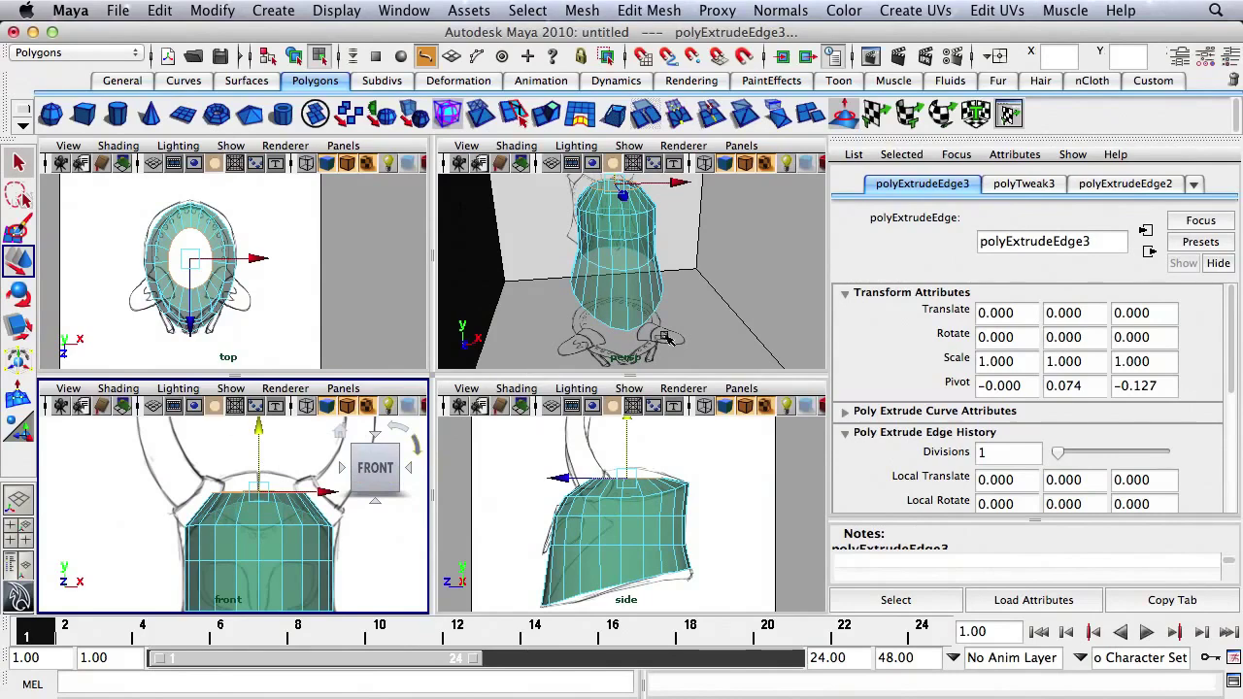
- Extrude the crown's open edge loop again and raise it close to the top of the helmet outline
alt+right_drag(589, 291, 720, 297)
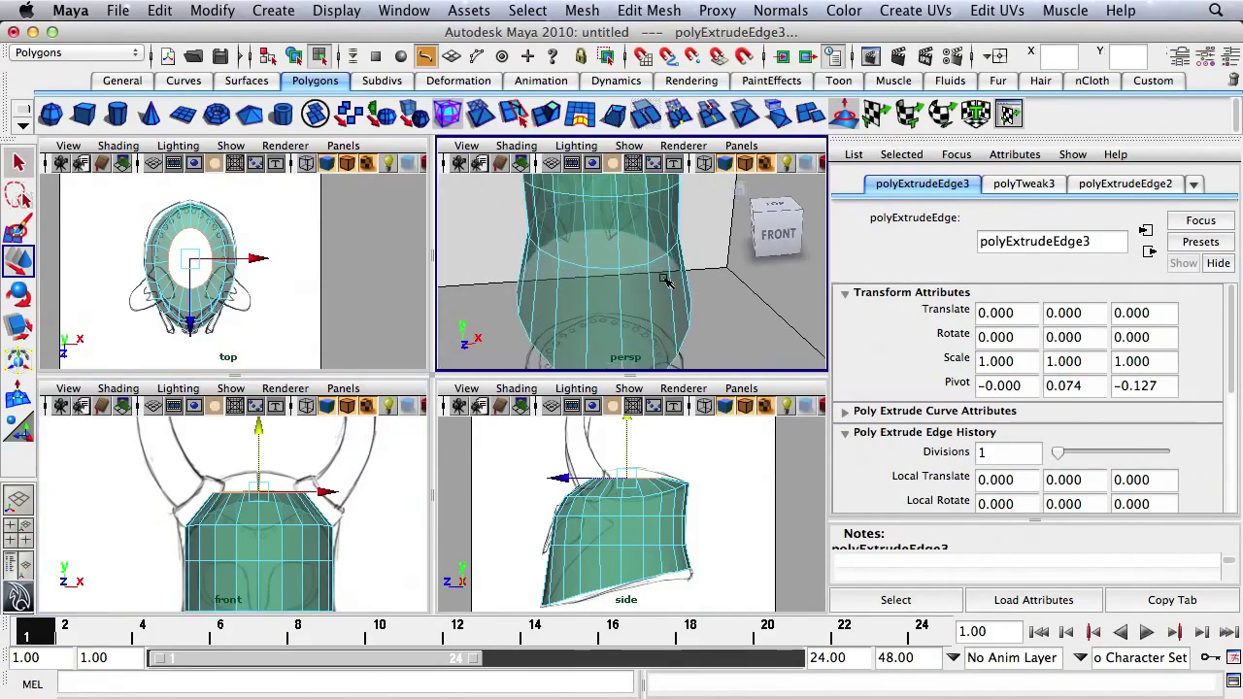
alt+drag(666, 277, 588, 337)
click(567, 115)
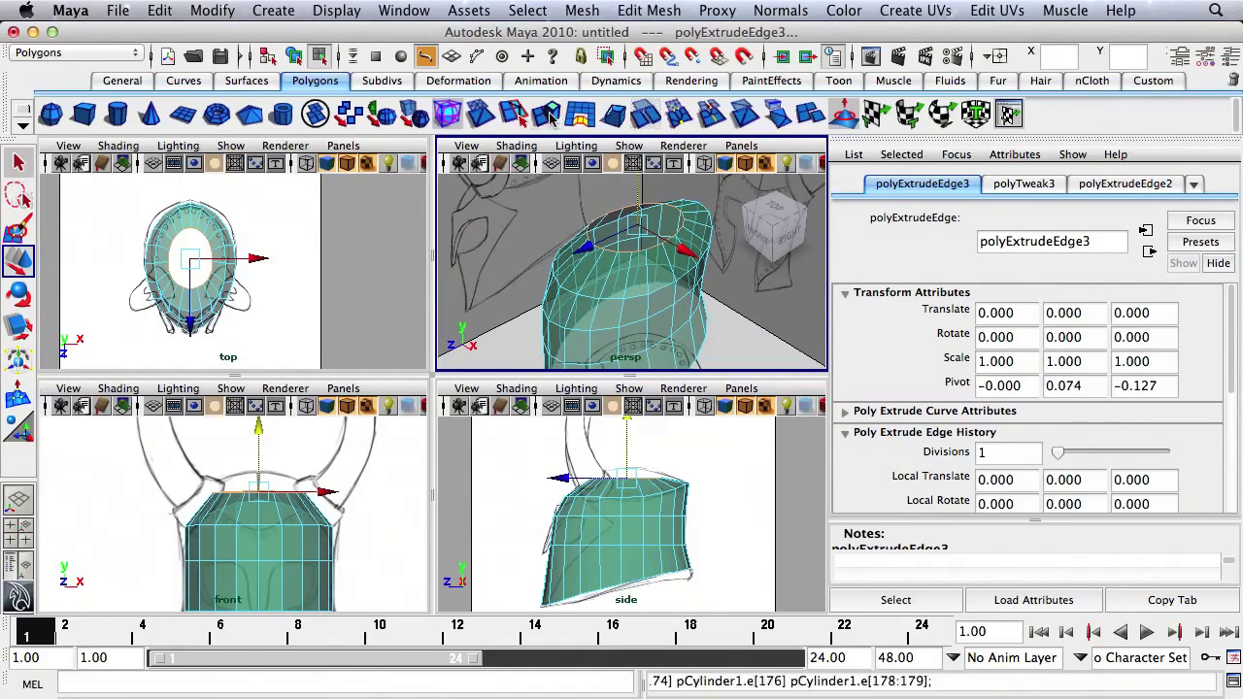
key(w)
drag(259, 464, 263, 449)
mouse_move(353, 482)
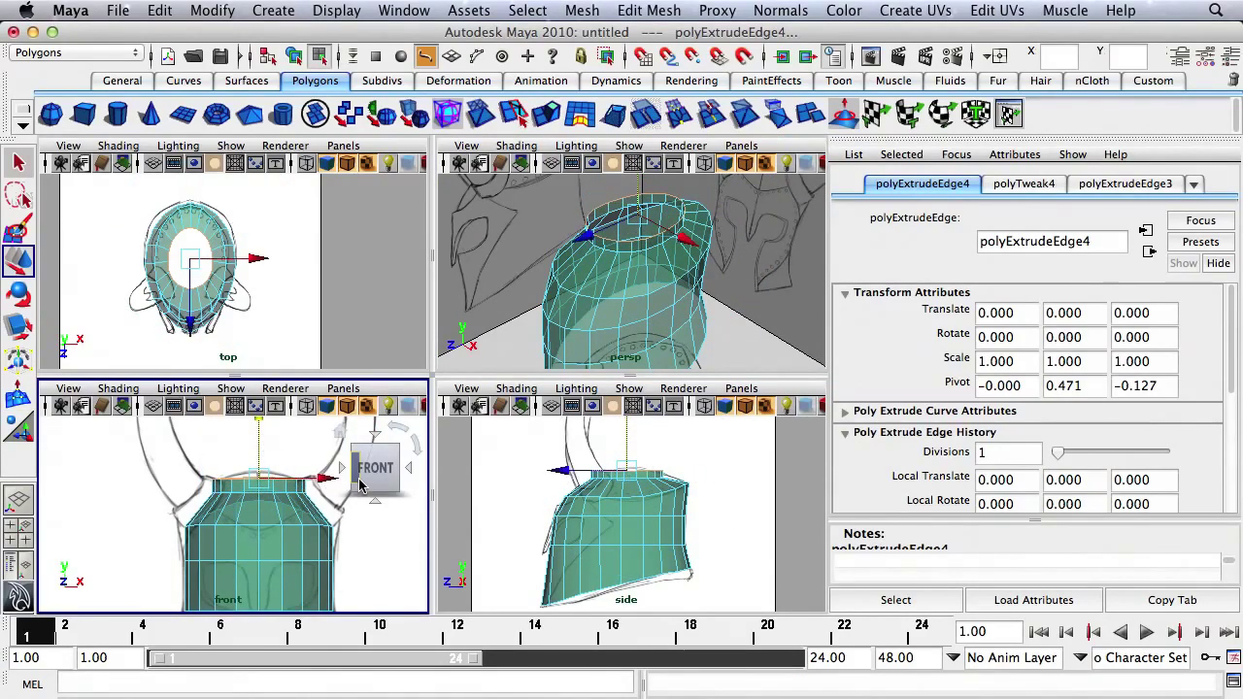
- Scale the new crown loop inward along X and Z until it forms a small, nearly circular opening
key(r)
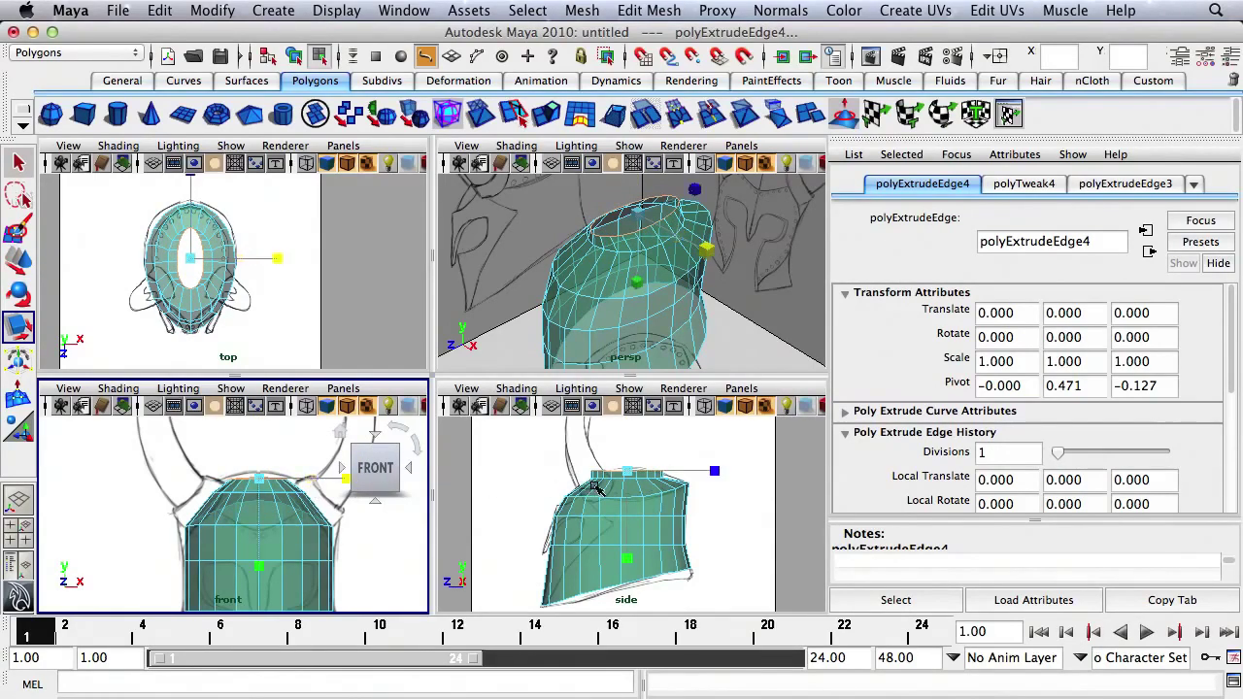
click(677, 482)
drag(672, 480, 663, 480)
alt+right_drag(166, 267, 283, 282)
alt+middle_drag(283, 283, 345, 294)
drag(309, 263, 307, 261)
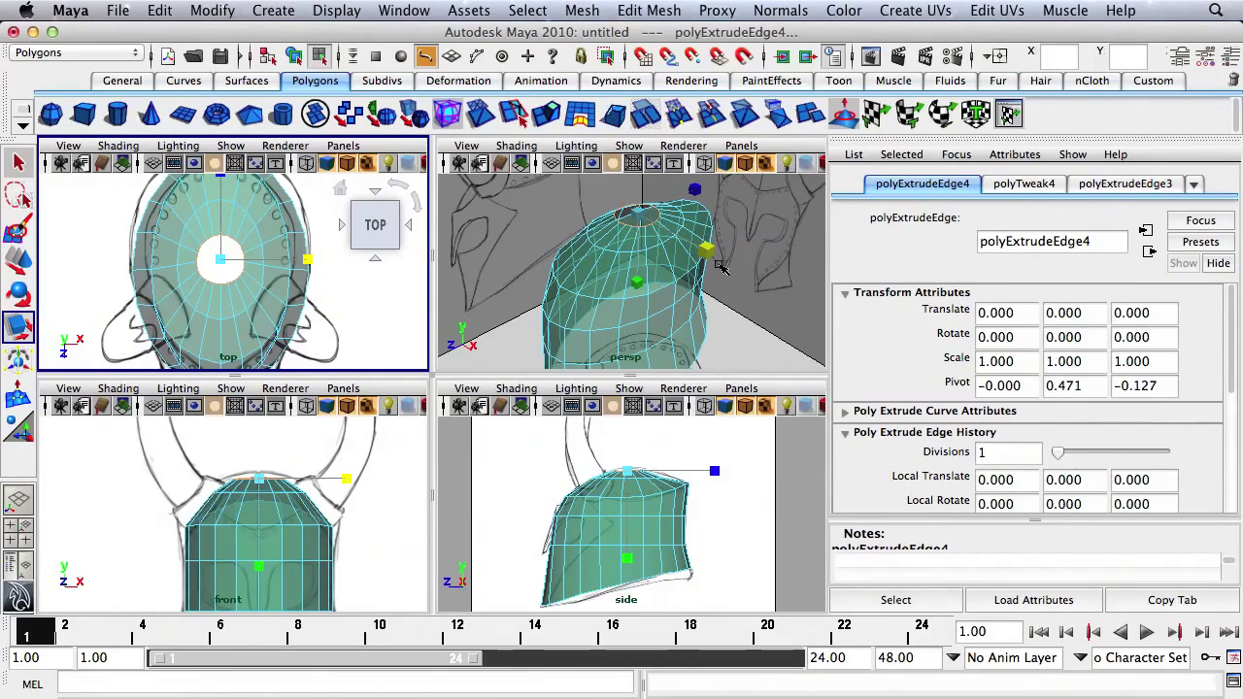
- Examine the crown opening and its fit to the sketches up close in the perspective, side and front views
alt+drag(720, 268, 652, 272)
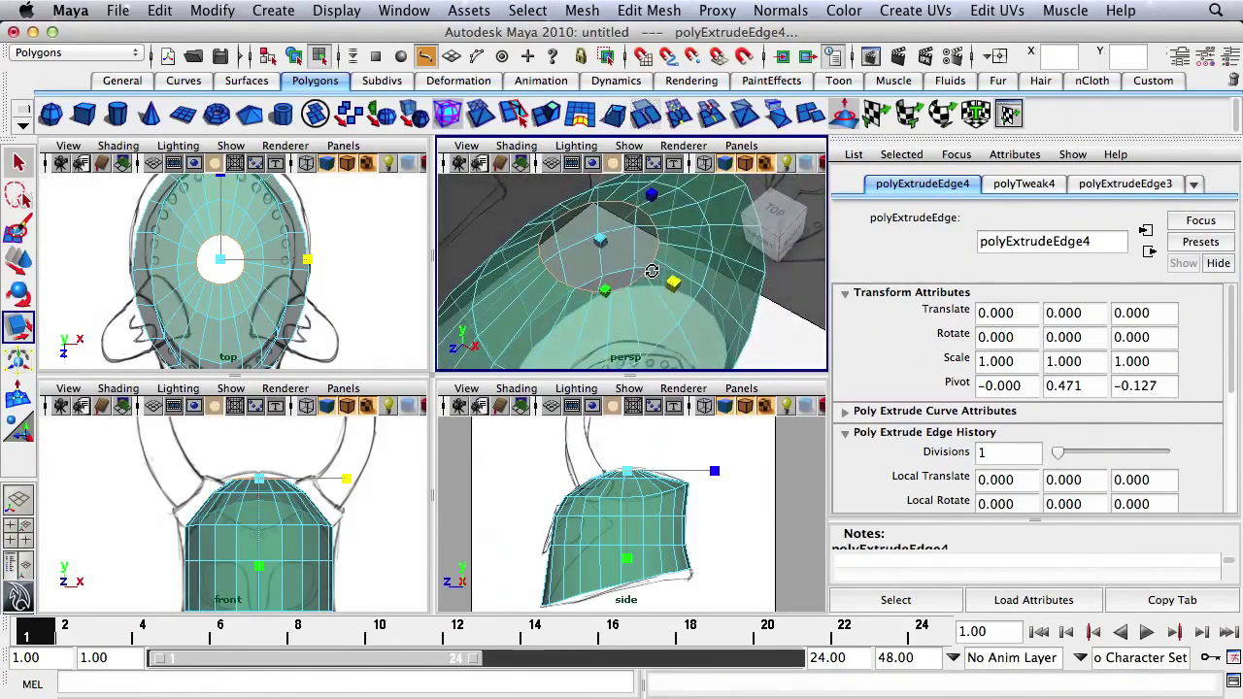
alt+right_drag(597, 536, 818, 528)
alt+middle_drag(698, 494, 722, 593)
alt+right_drag(607, 501, 653, 491)
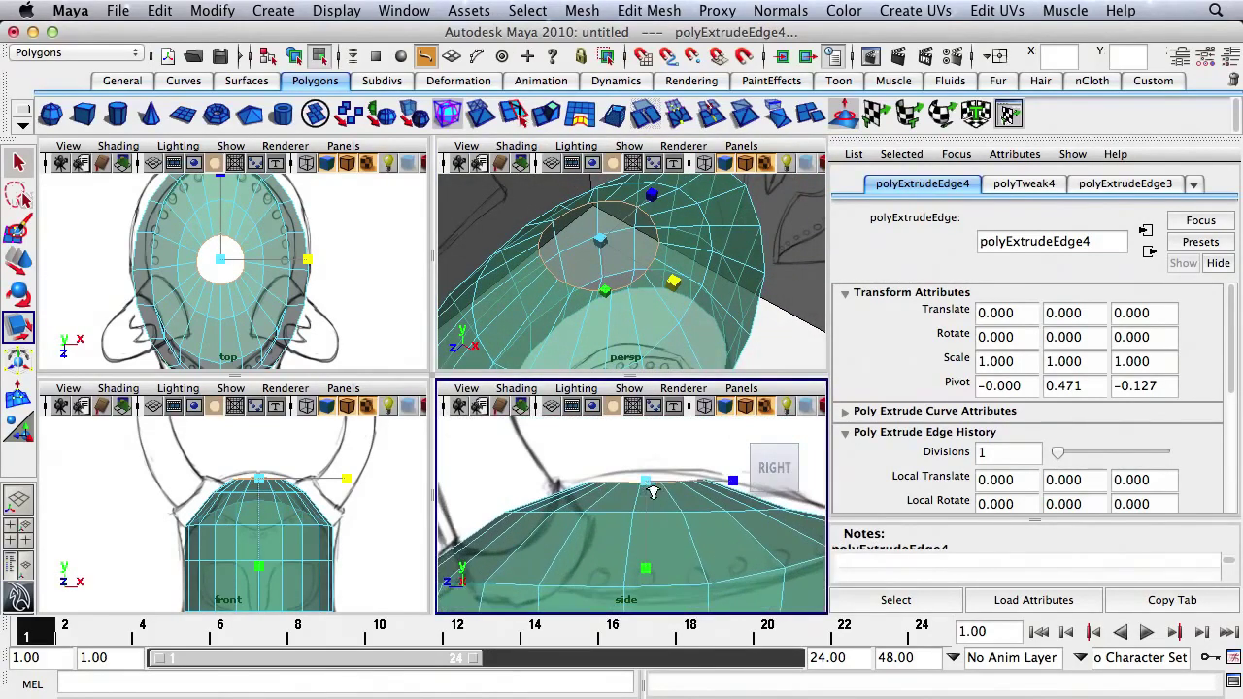
alt+middle_drag(653, 492, 641, 517)
alt+right_drag(389, 476, 403, 491)
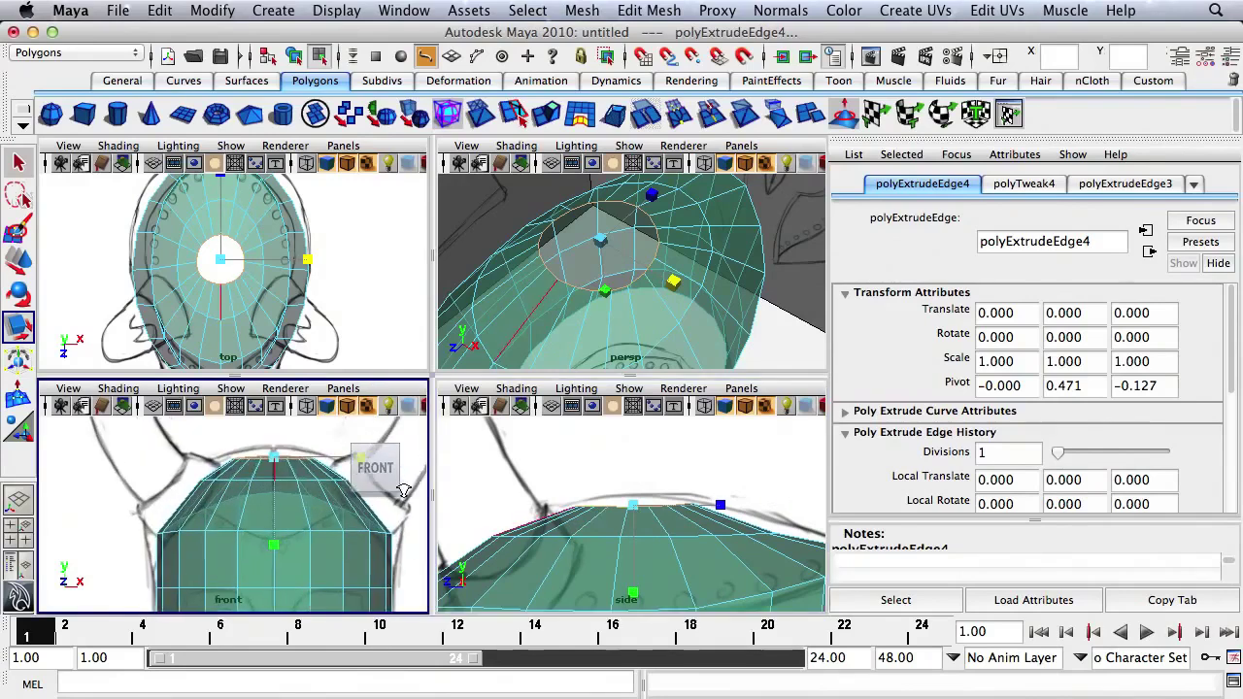
alt+middle_drag(364, 462, 329, 493)
alt+right_drag(316, 493, 344, 489)
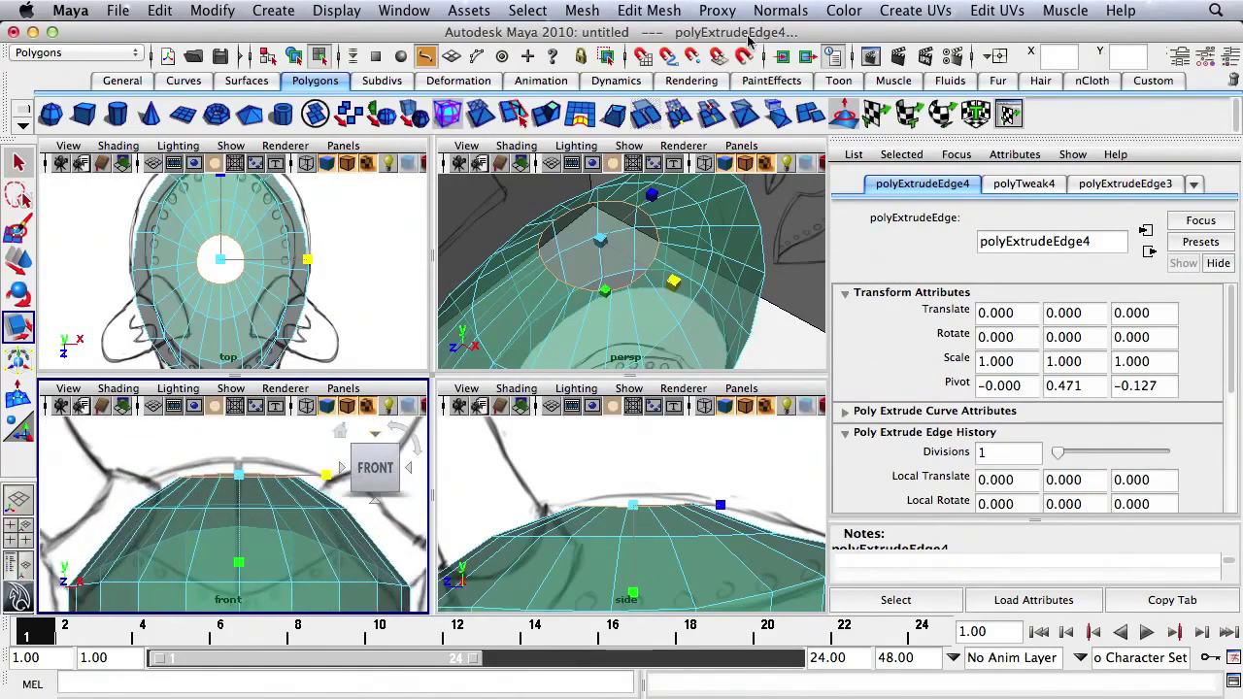
- Try to fill the crown opening with Fill Hole and undo it
click(582, 10)
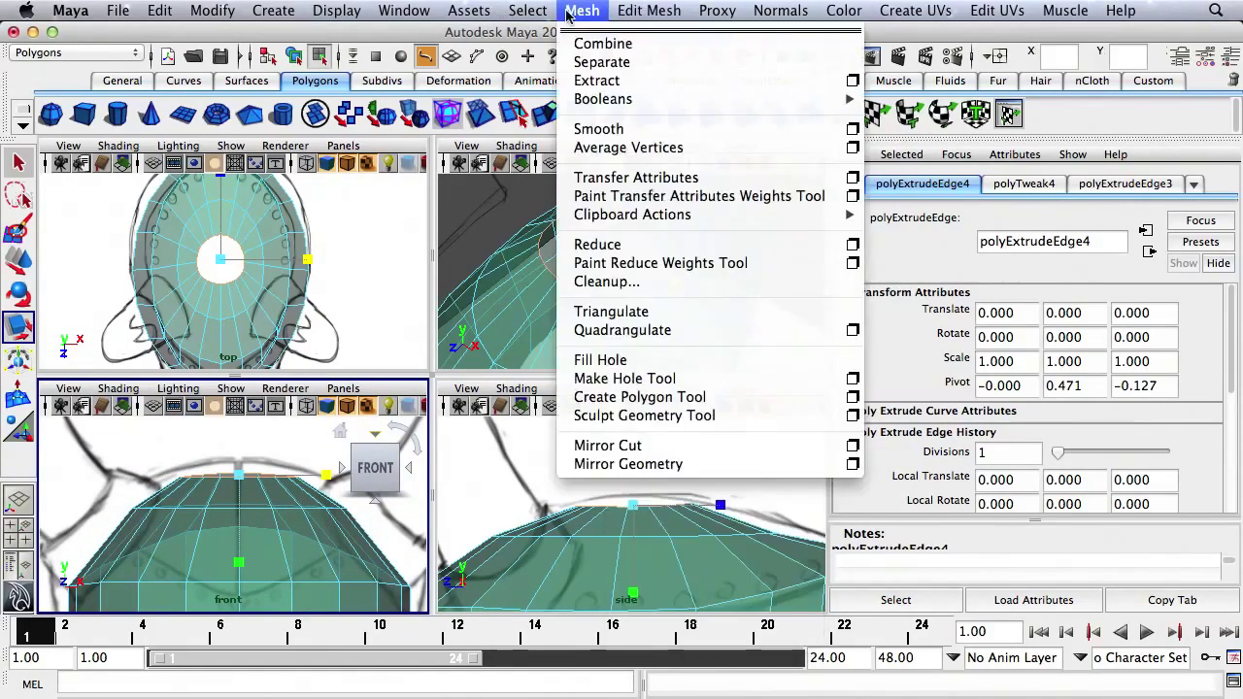
click(612, 361)
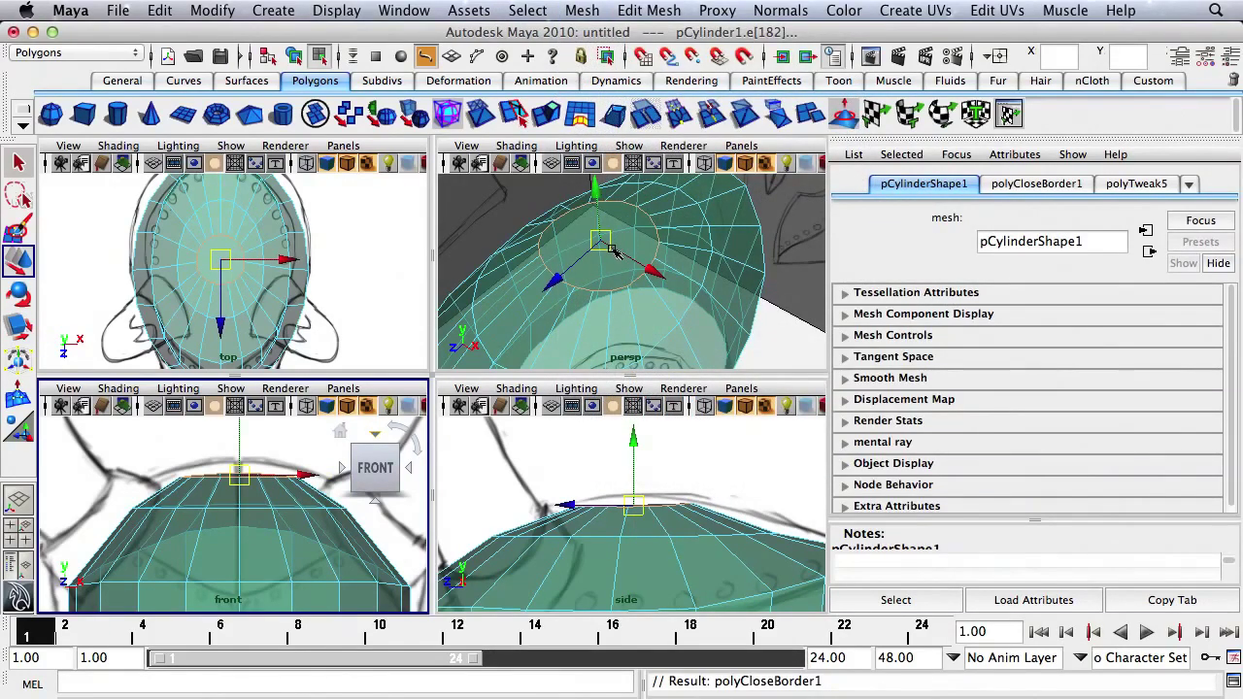
key(ctrl+z)
- Reselect the border edge loop of the crown opening and close it with Fill Hole
click(595, 215)
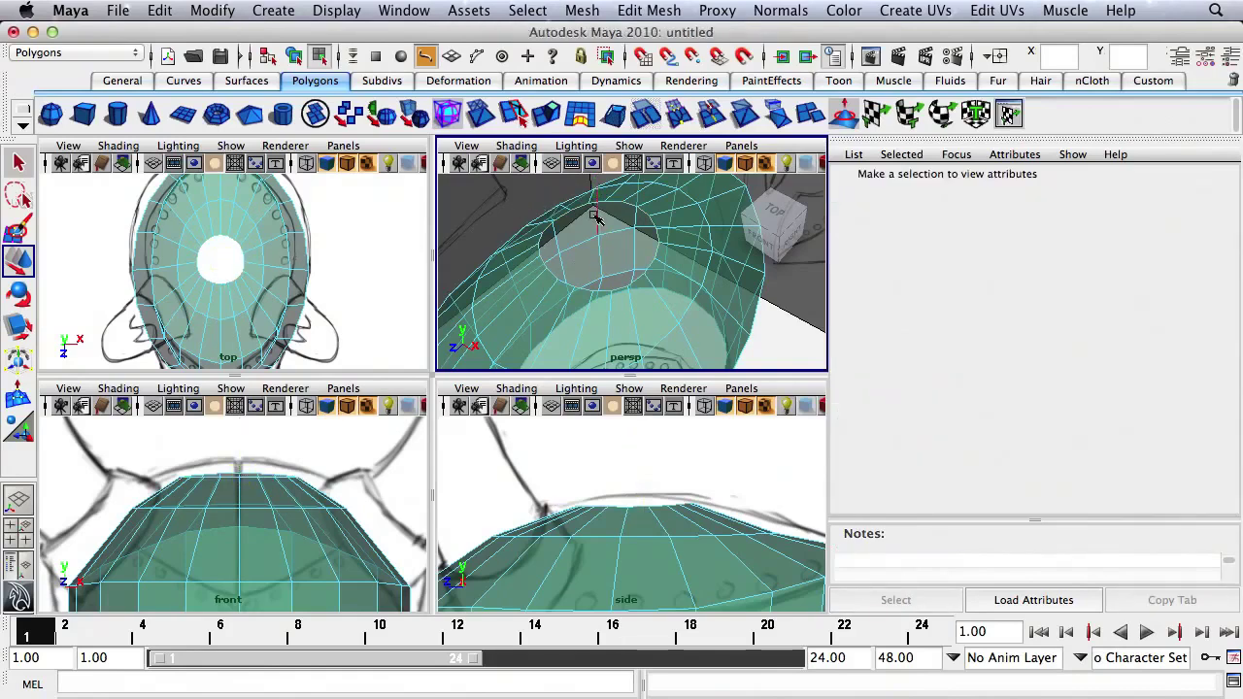
key(q)
alt+drag(595, 228, 617, 318)
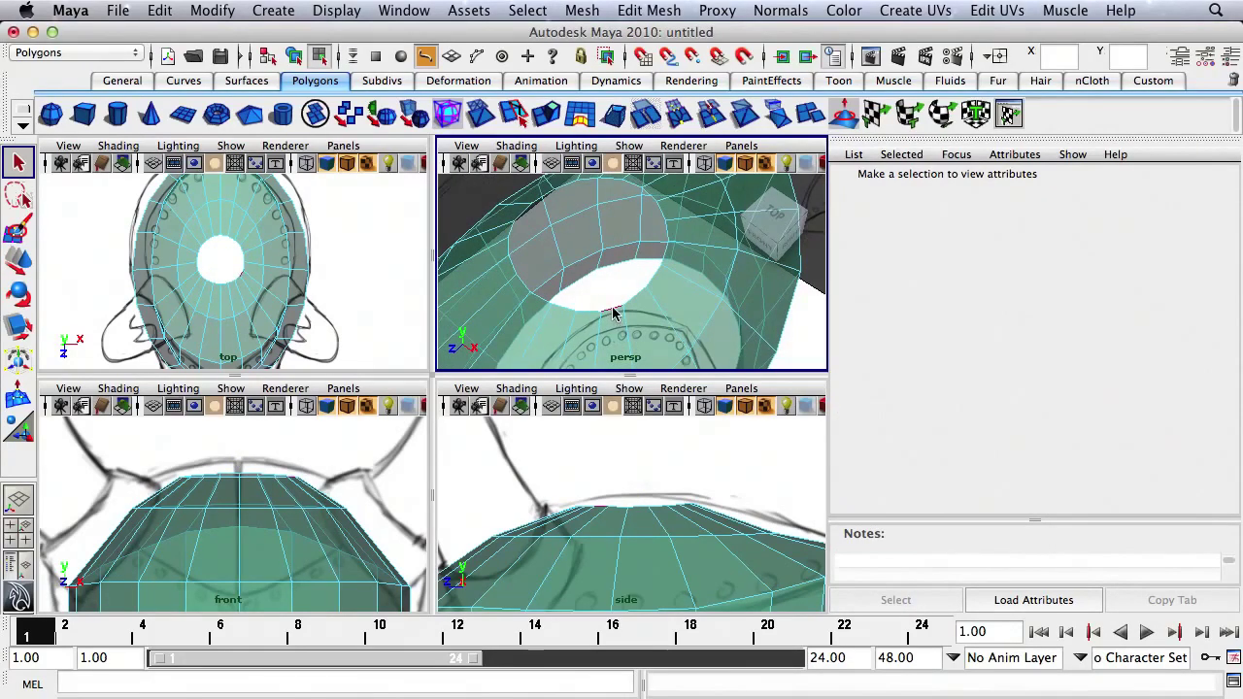
double_click(612, 311)
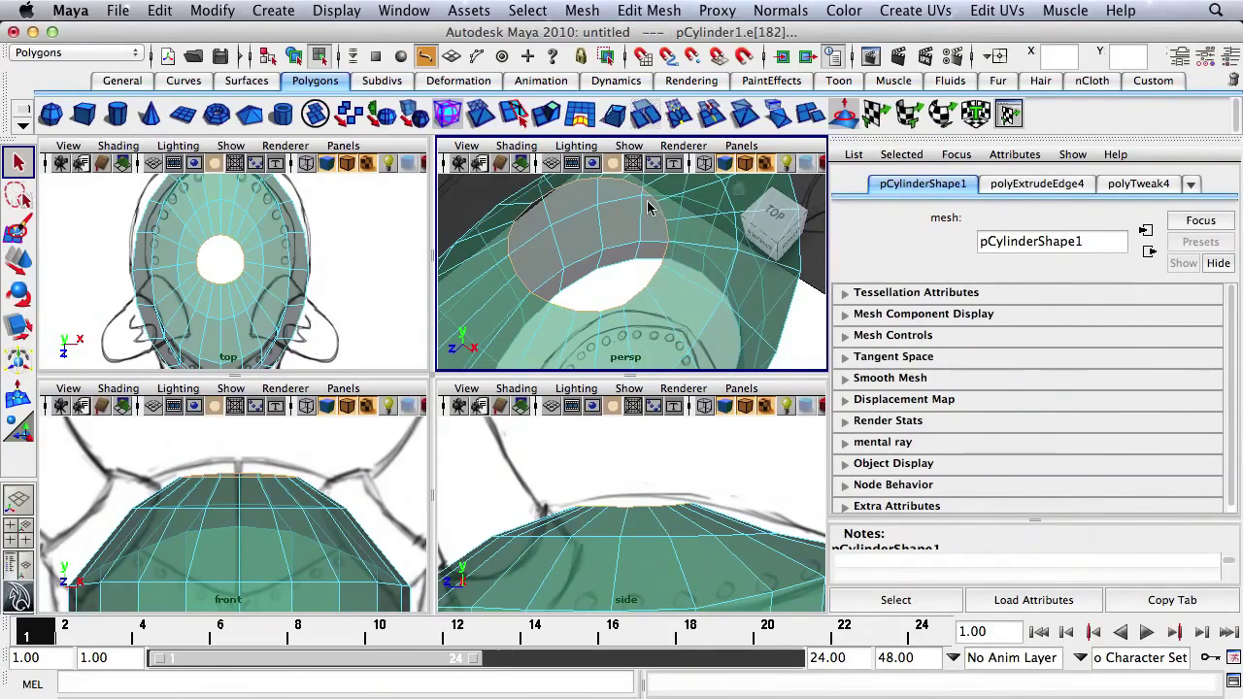
alt+drag(649, 207, 622, 250)
click(582, 10)
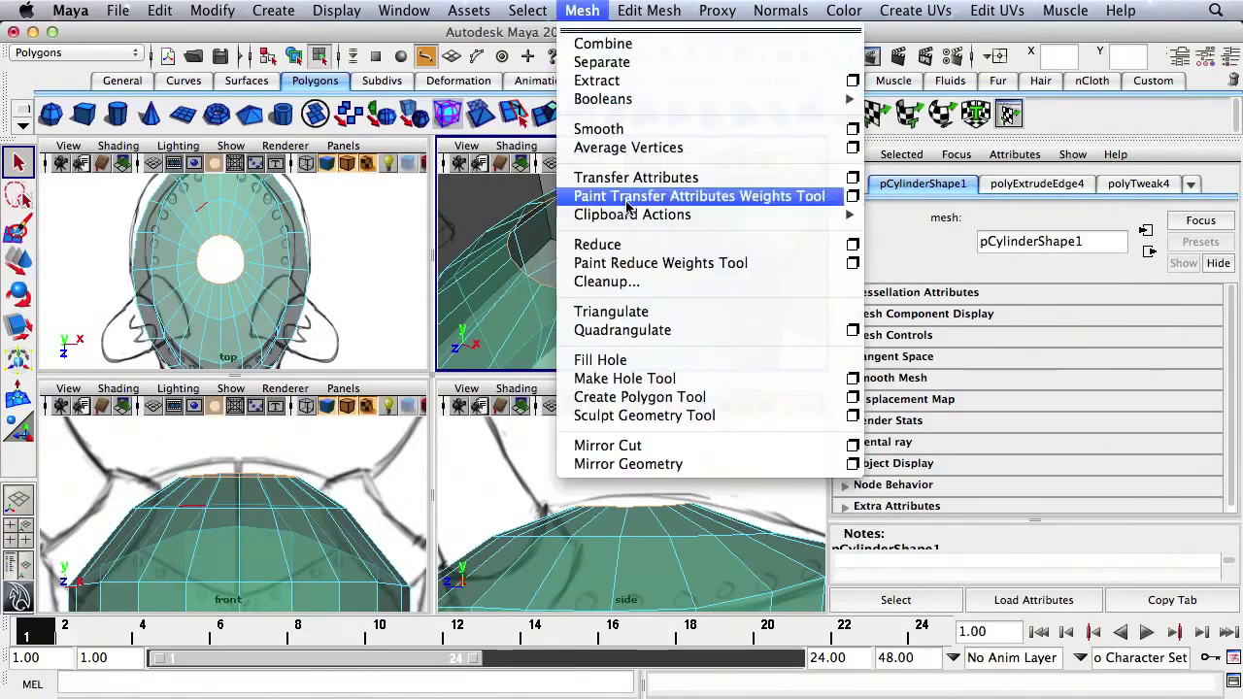
click(636, 359)
alt+drag(586, 275, 644, 333)
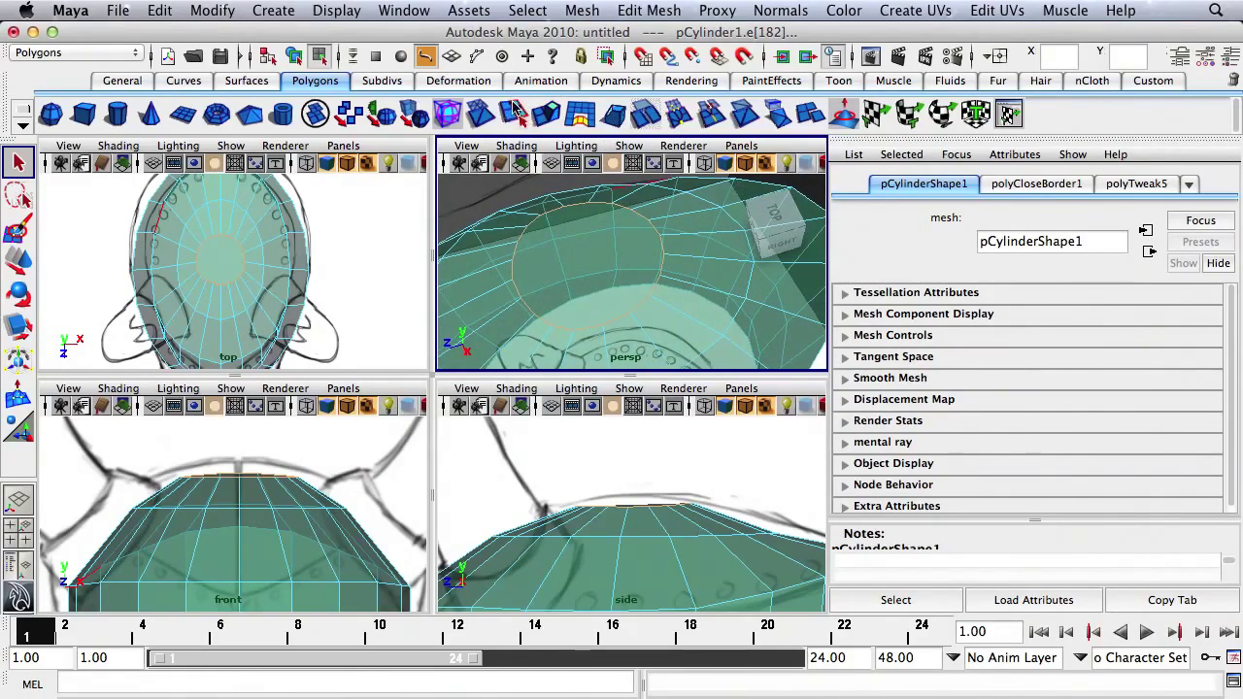
- Use the Split Polygon Tool to cut the round cap from side to side through its centre in the top view
click(517, 113)
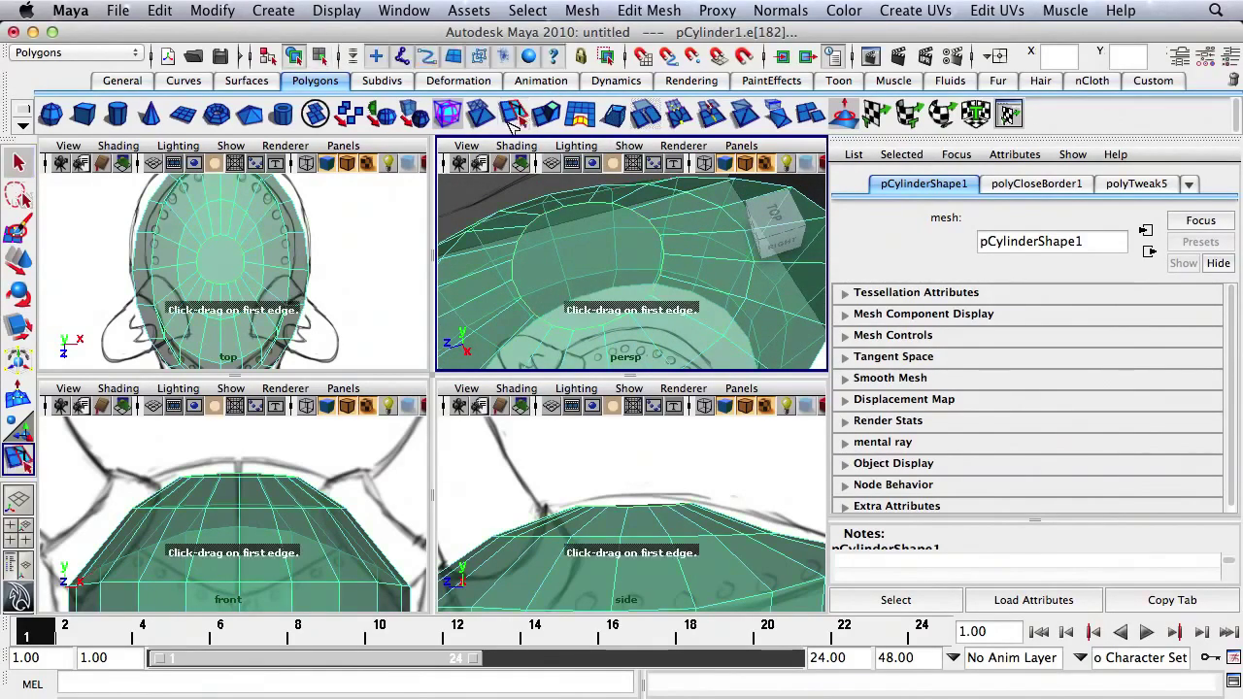
alt+right_drag(238, 288, 414, 303)
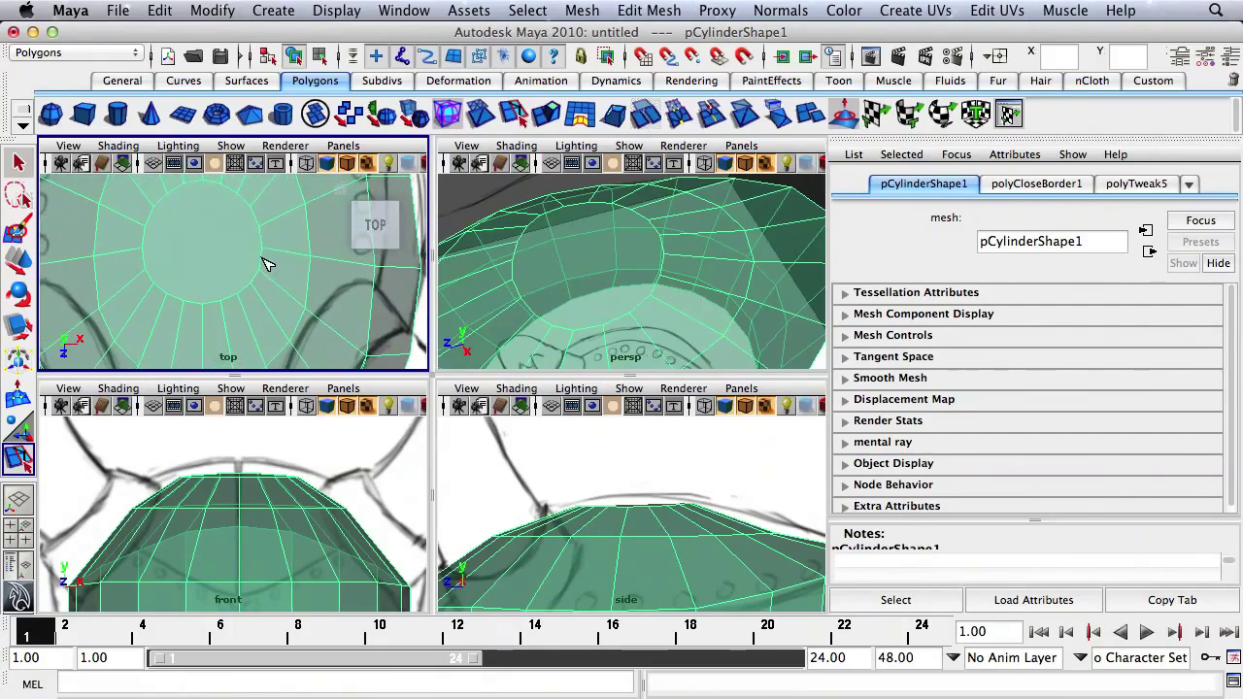
drag(272, 236, 271, 237)
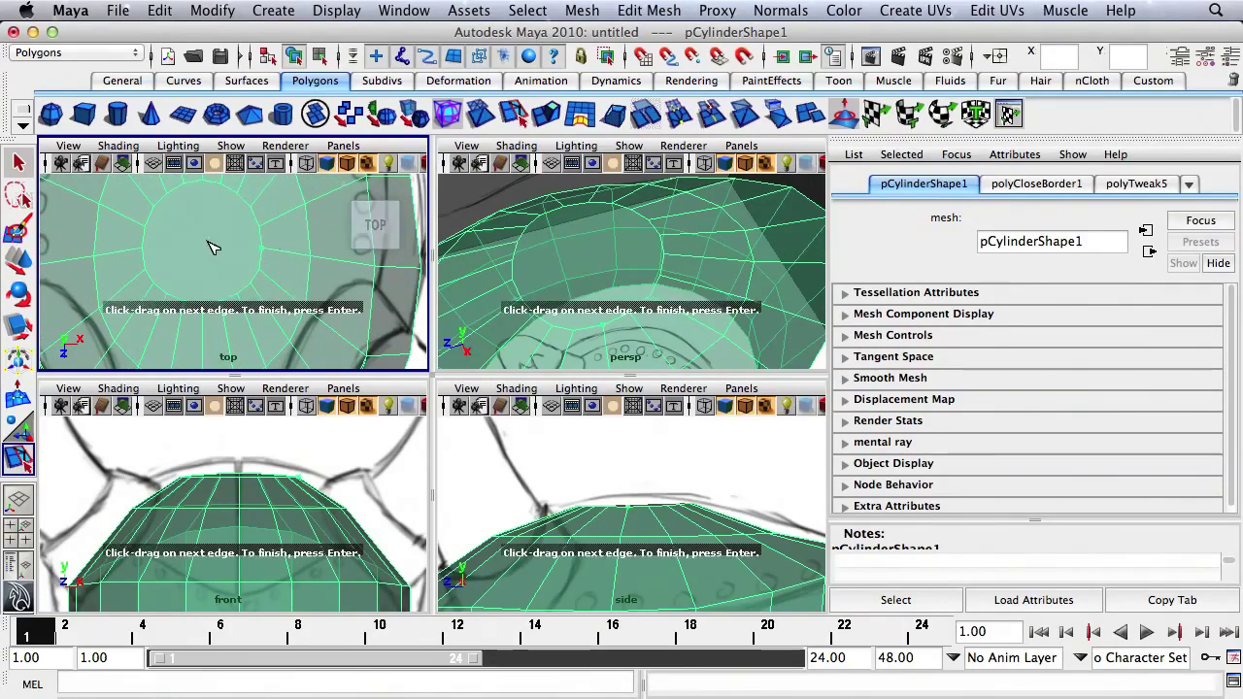
click(148, 247)
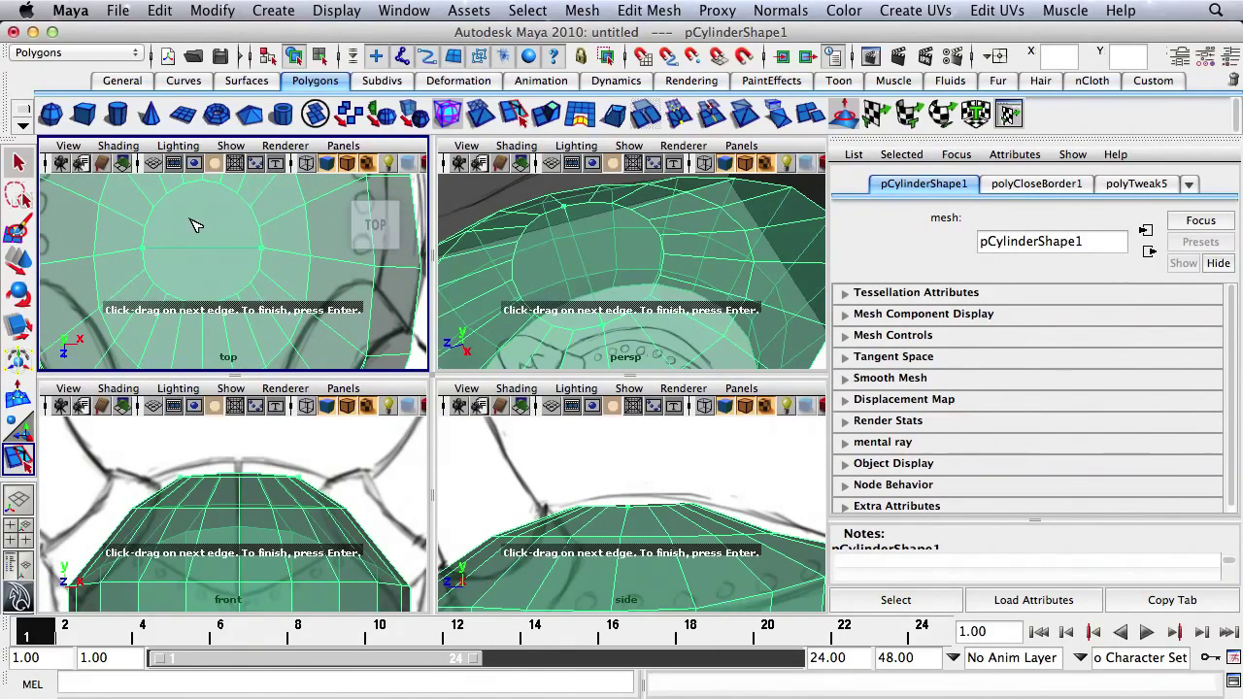
key(Return)
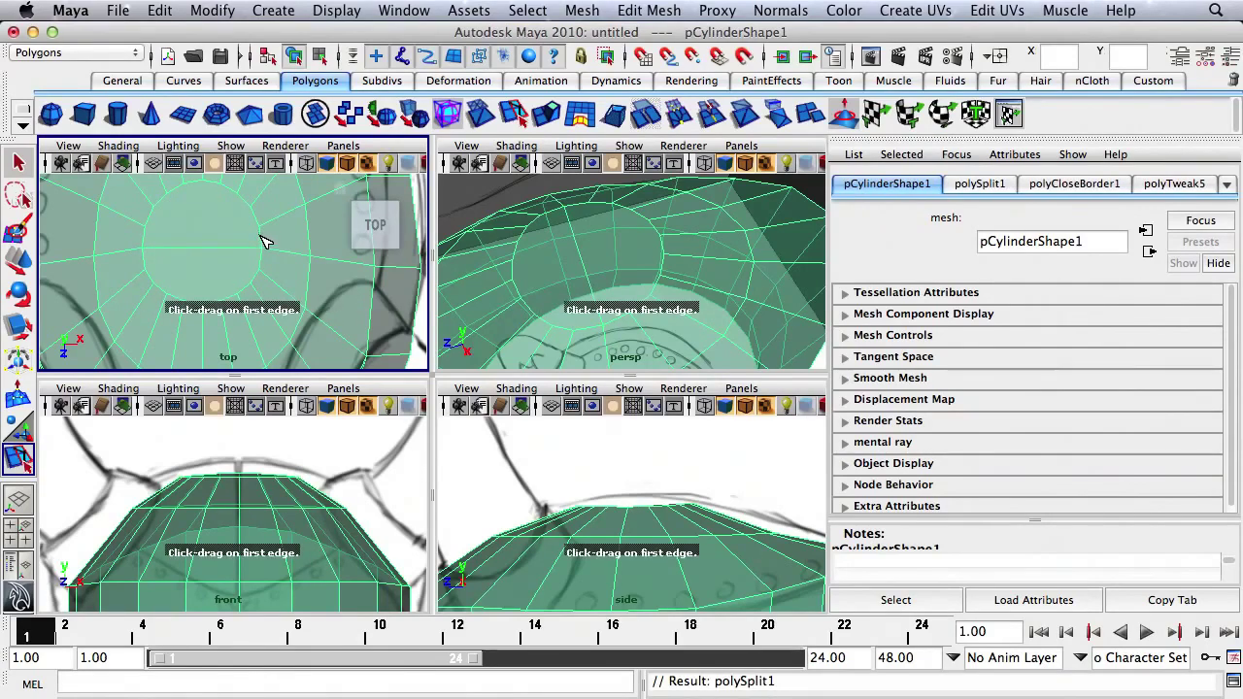
- Split the cap with three more side-to-side edges parallel to the central cut, two behind it and one in front
click(270, 216)
click(146, 237)
key(Return)
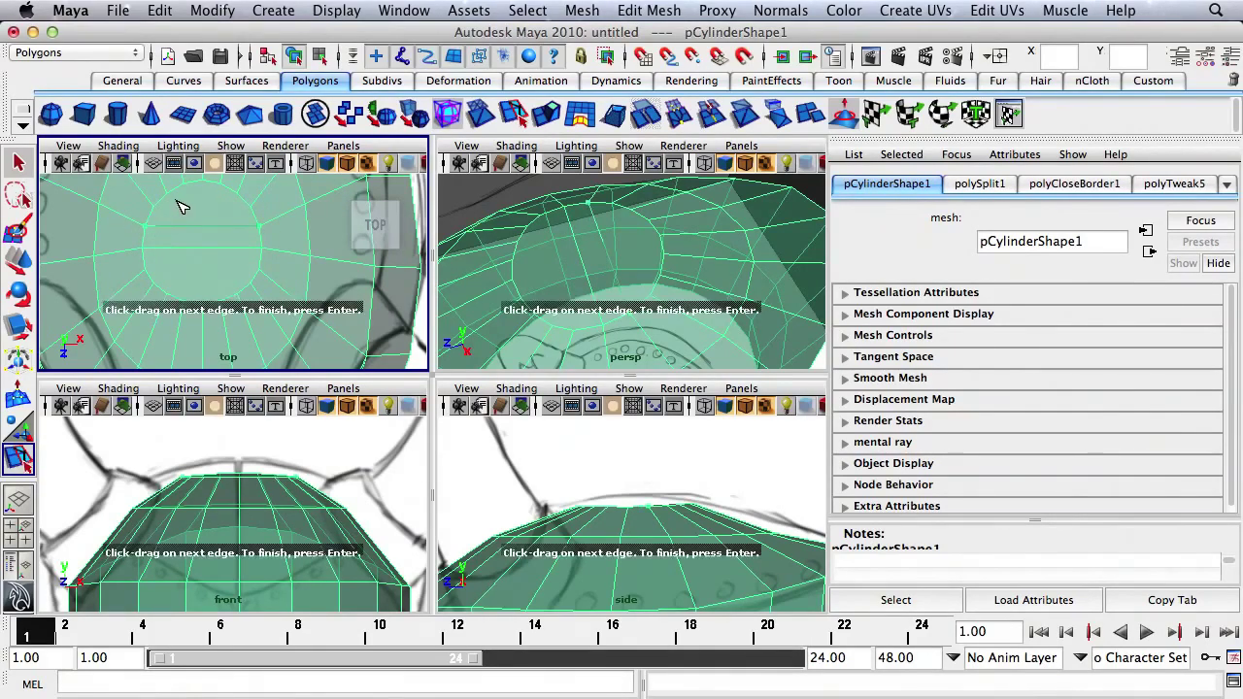
click(211, 268)
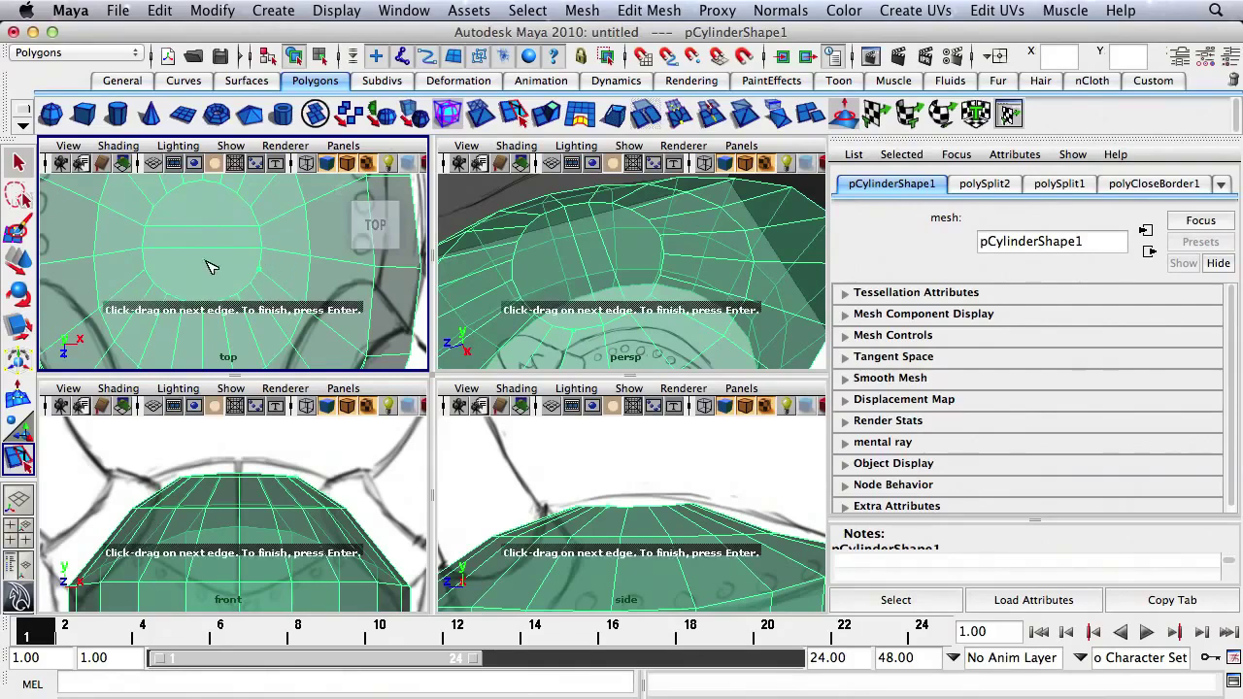
click(152, 276)
key(Return)
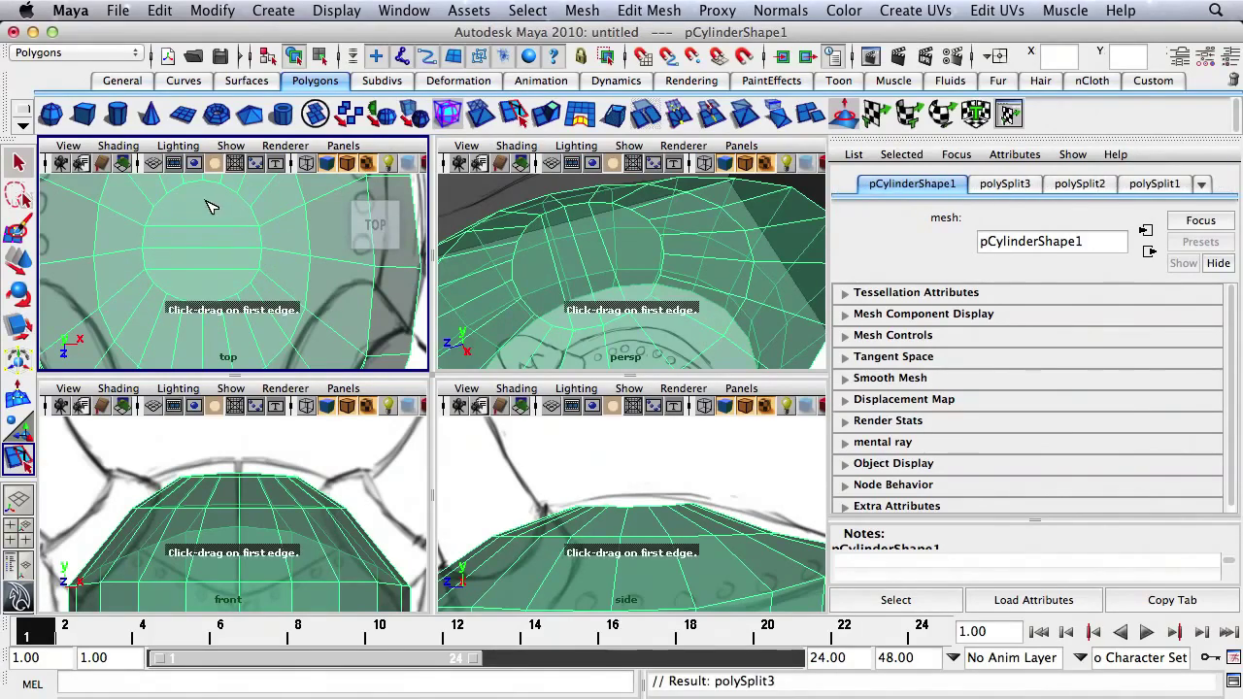
click(157, 206)
click(251, 205)
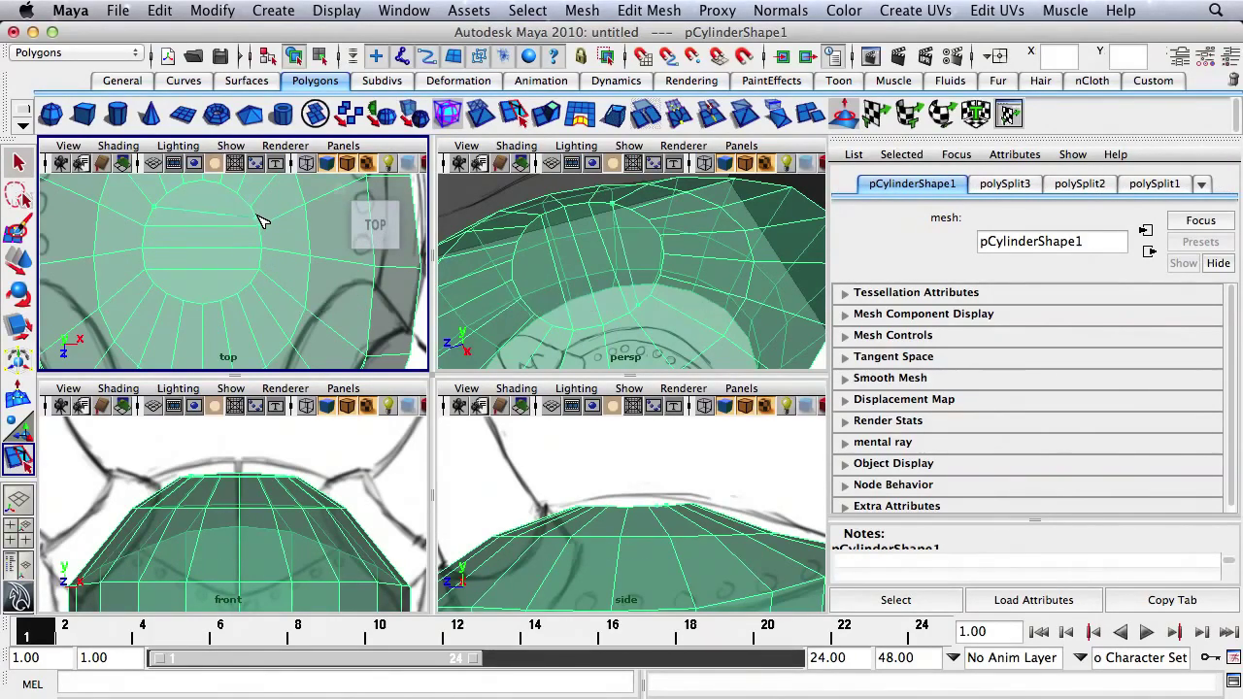
key(Return)
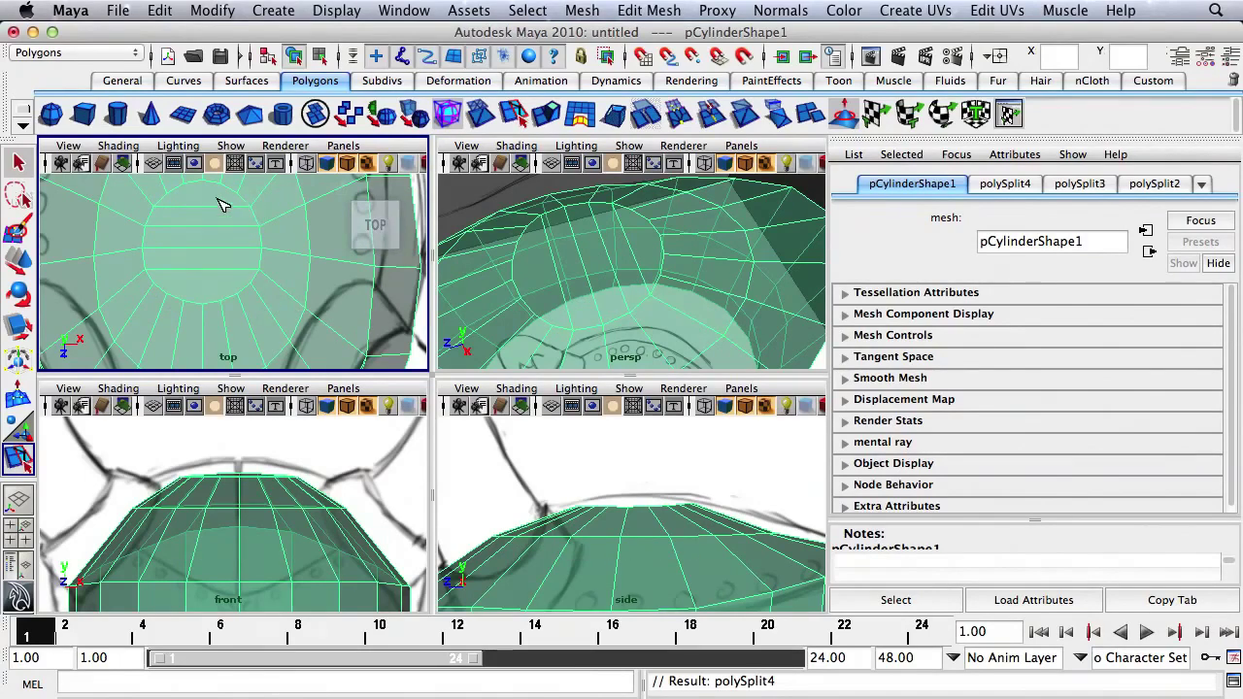
- Split the cap from front to back through its centre, crossing the side-to-side edges, and start another cut
click(183, 239)
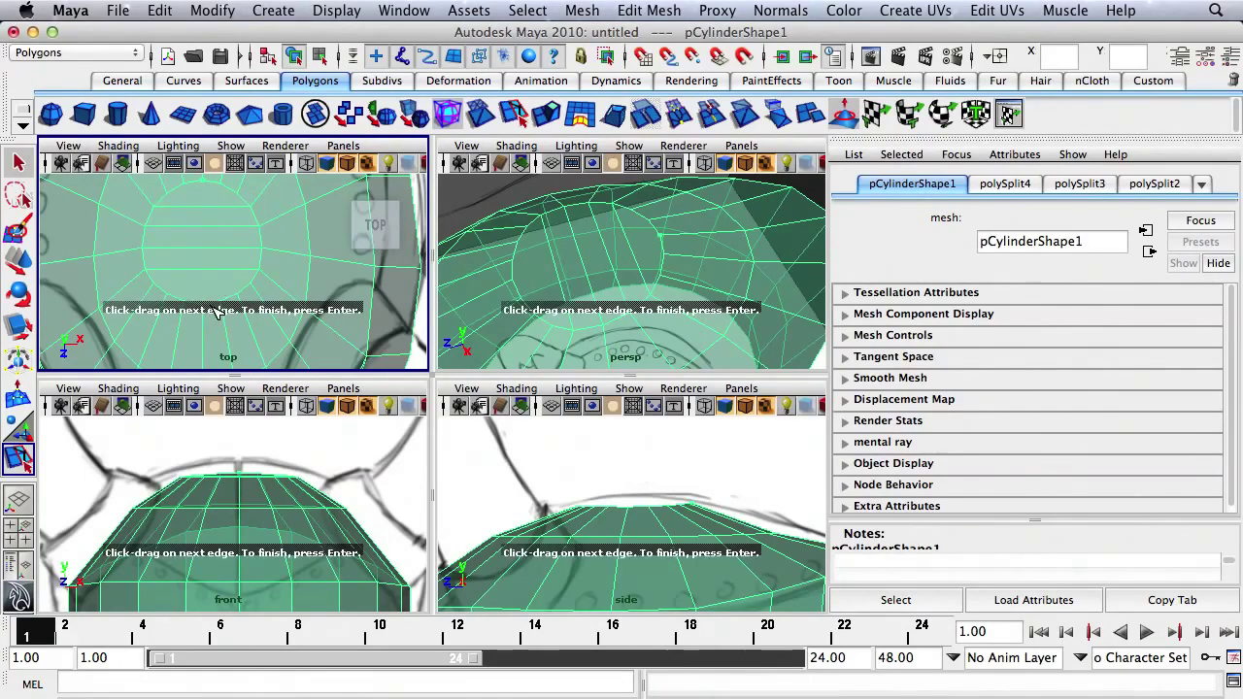
click(224, 202)
key(Return)
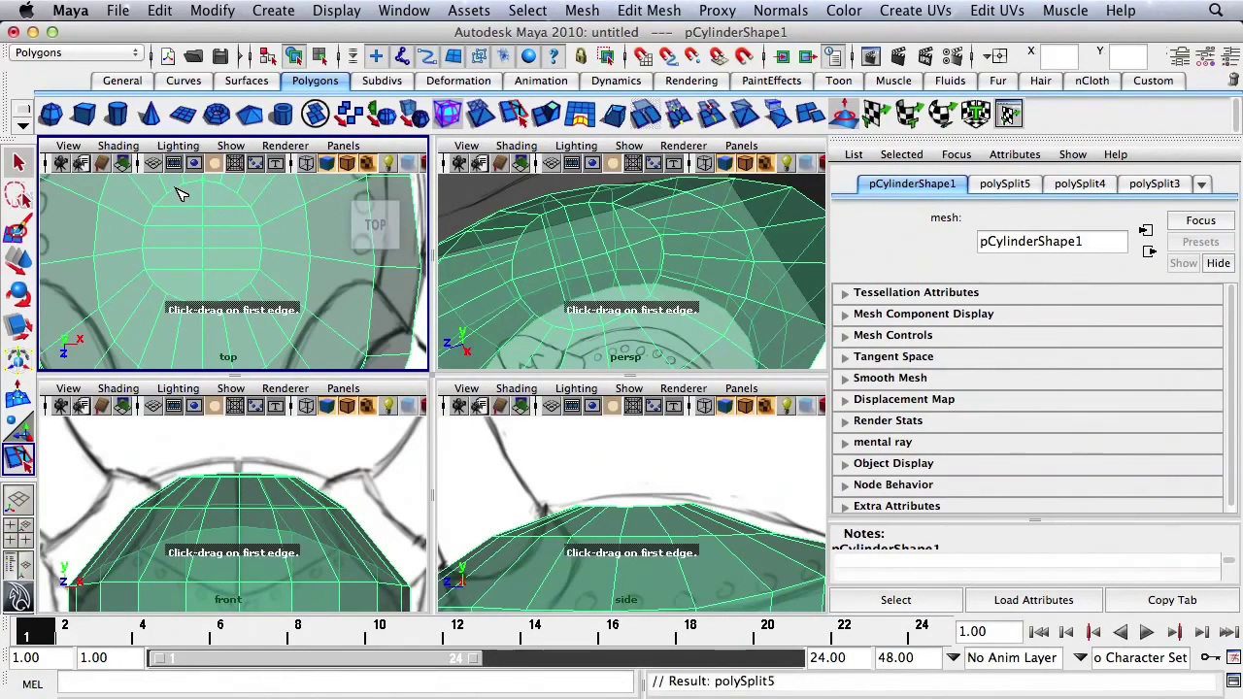
drag(183, 205, 200, 188)
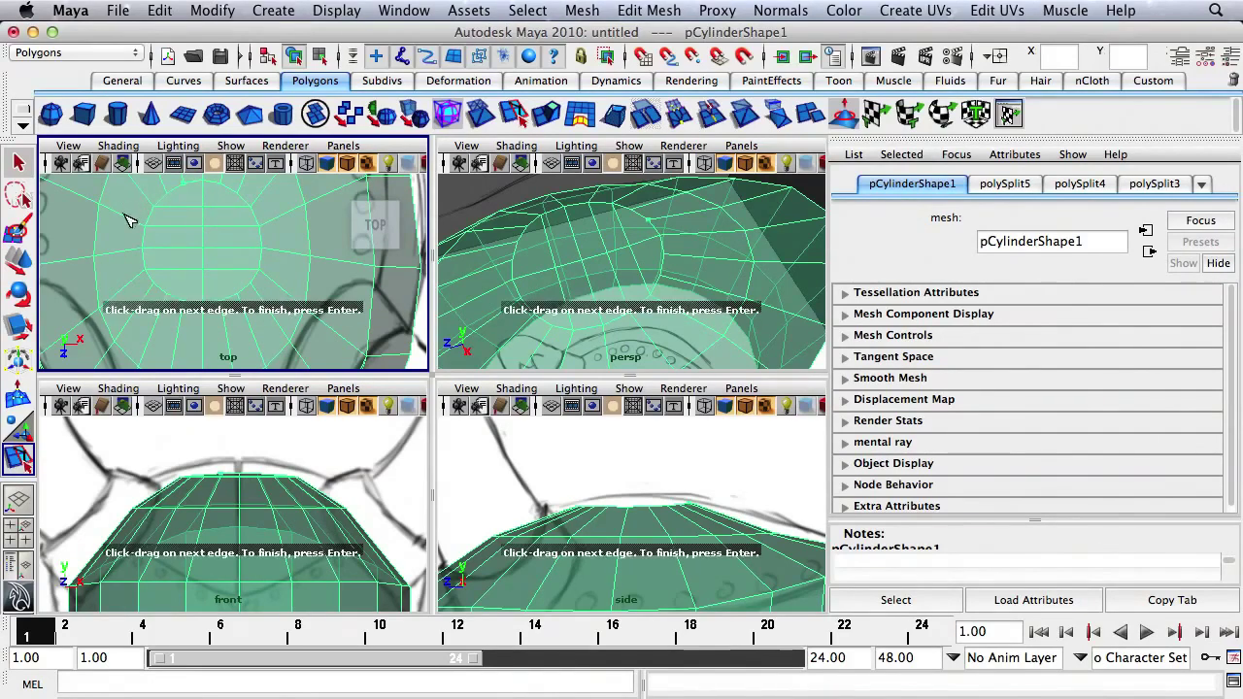